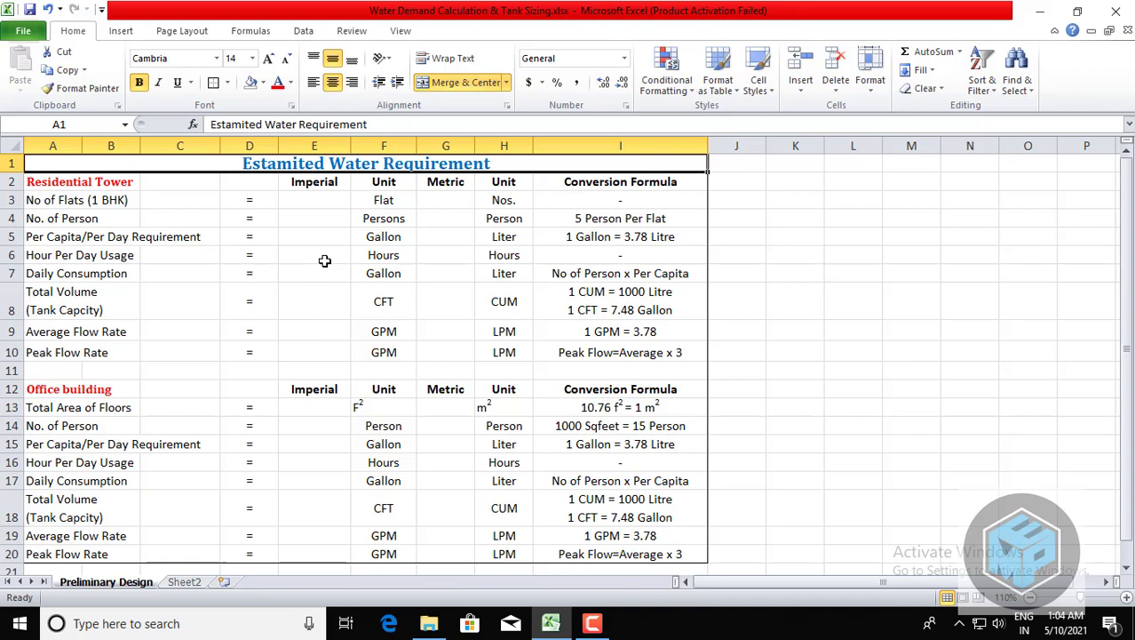
# Look over the row labels of the Residential Tower and Office building sections in the water requirement table.
pyautogui.press('Down')
pyautogui.press('Up')
pyautogui.press('Down')
pyautogui.press('Left')
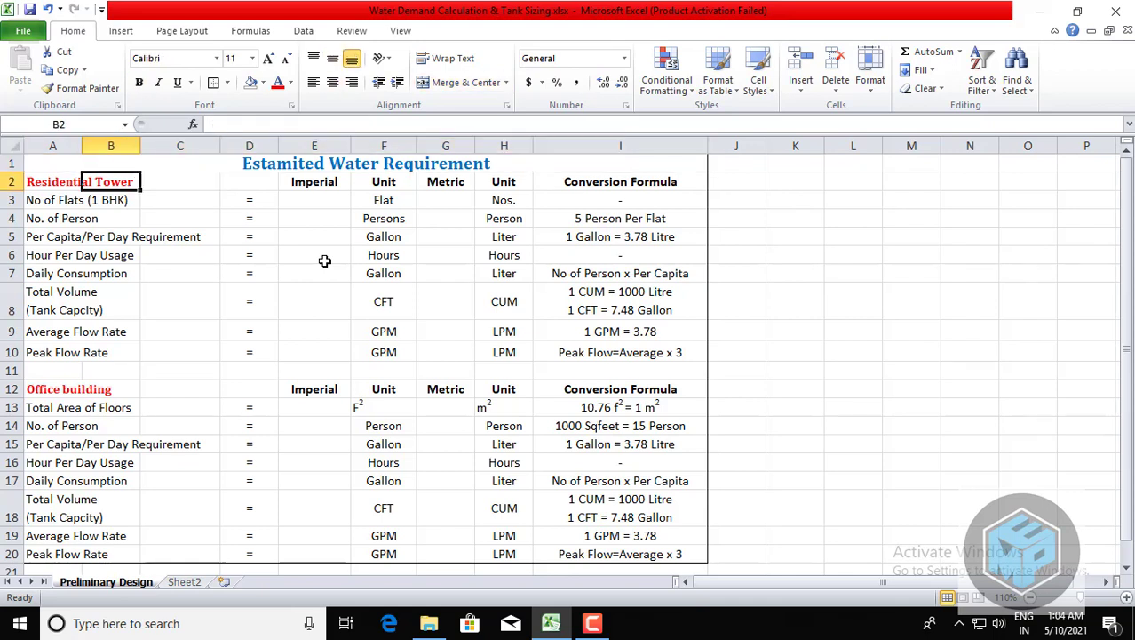
pyautogui.press('Left')
pyautogui.press('Down')
pyautogui.press('Down')
pyautogui.press('Down')
pyautogui.press('Down')
pyautogui.press('Down')
pyautogui.press('Down')
pyautogui.press('Down')
pyautogui.press('Down')
pyautogui.press('Down')
pyautogui.press('Down')
pyautogui.press('Down')
pyautogui.press('Down')
pyautogui.press('Up')
pyautogui.press('Up')
pyautogui.press('Up')
pyautogui.press('Up')
pyautogui.press('Up')
pyautogui.press('Up')
pyautogui.press('Up')
pyautogui.press('Up')
pyautogui.press('Up')
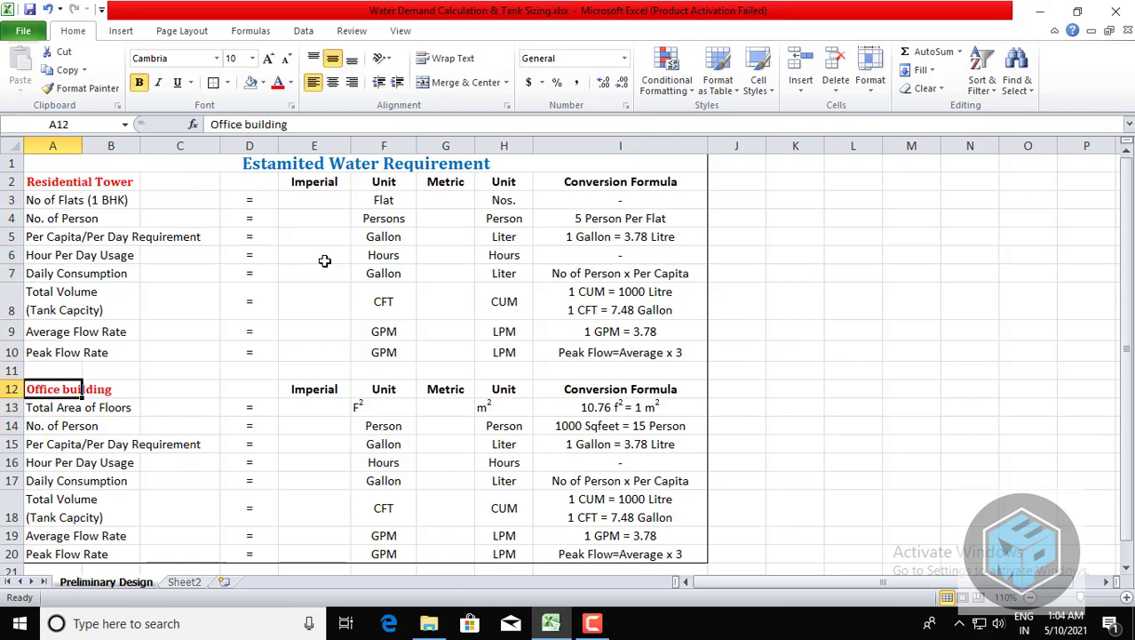
pyautogui.press('Up')
pyautogui.press('Up')
pyautogui.press('Up')
pyautogui.press('Up')
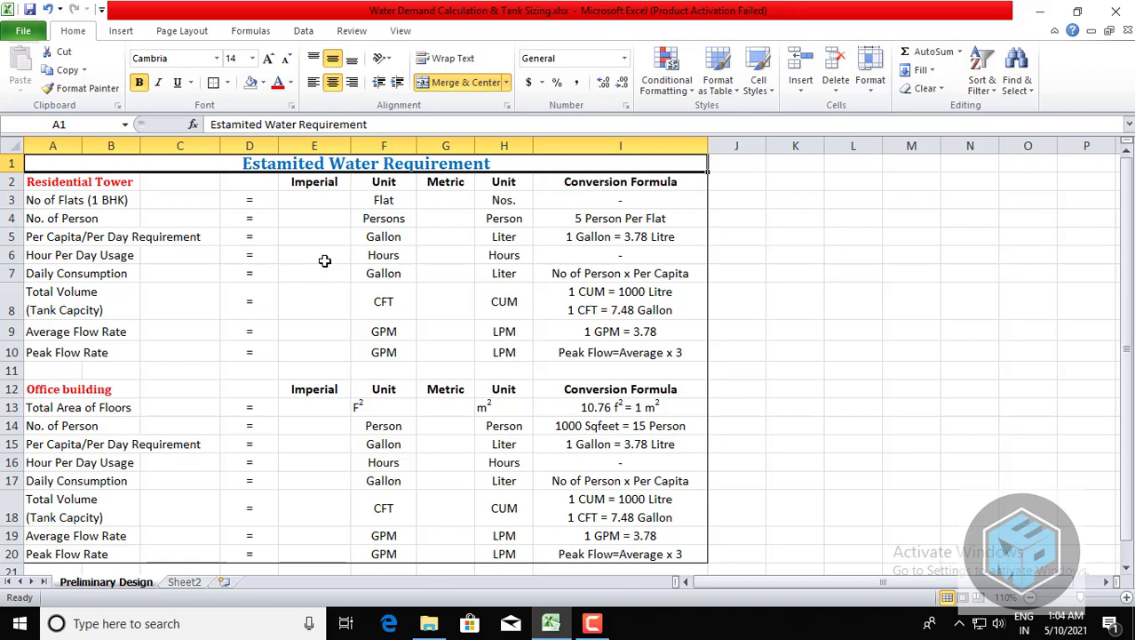
# Enter 150 as the No of Flats (1 BHK) in both the Imperial and Metric columns of the Residential Tower section.
pyautogui.press('Down')
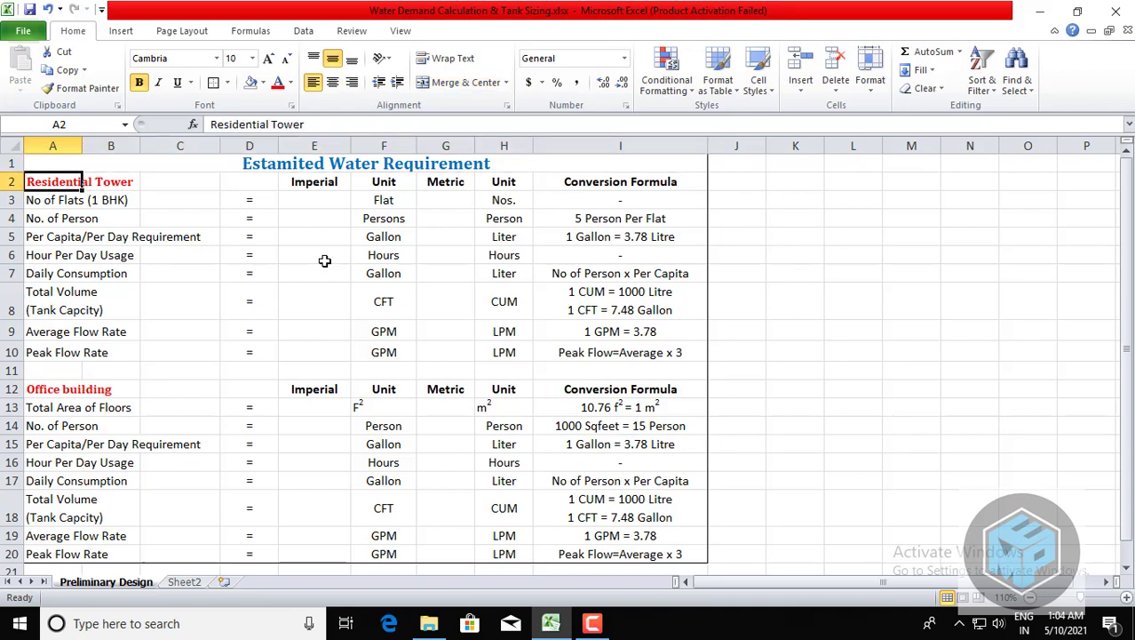
pyautogui.press('Down')
pyautogui.press('Up')
pyautogui.press('Down')
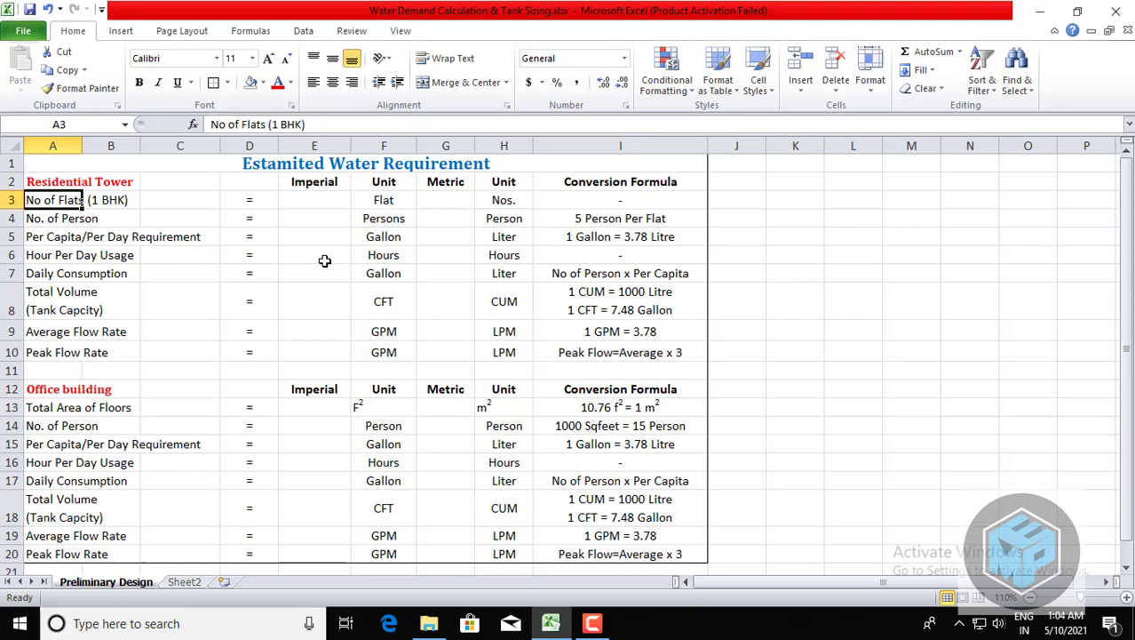
pyautogui.press('Right')
pyautogui.press('Right')
pyautogui.press('Right')
pyautogui.press('Right')
pyautogui.write('150')
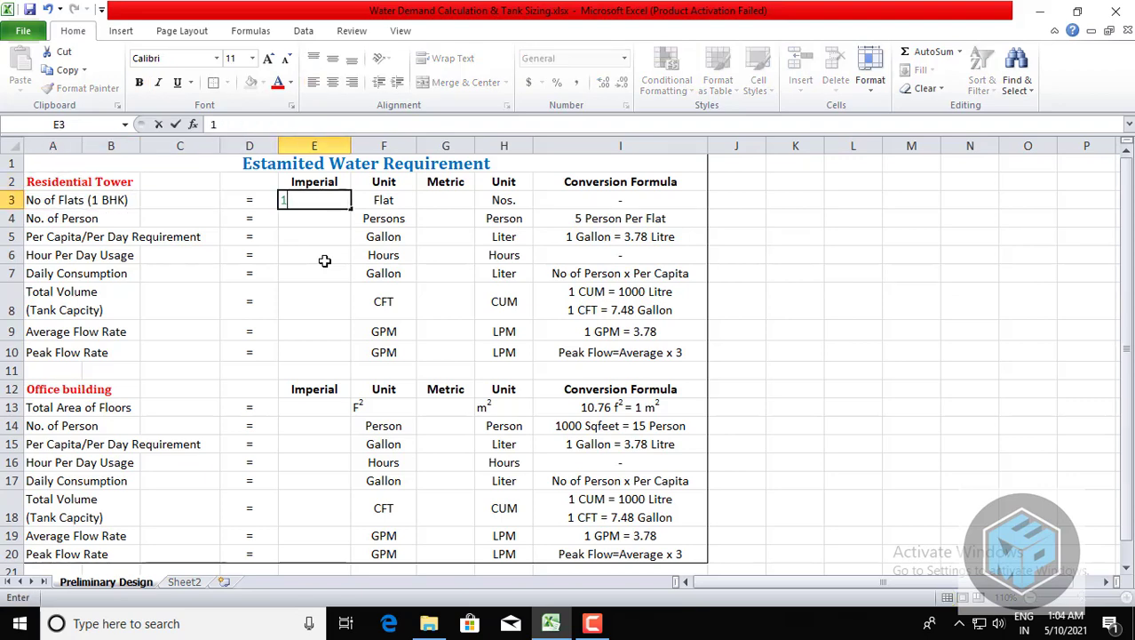
pyautogui.press('Return')
pyautogui.press('Up')
pyautogui.press('Right')
pyautogui.press('Right')
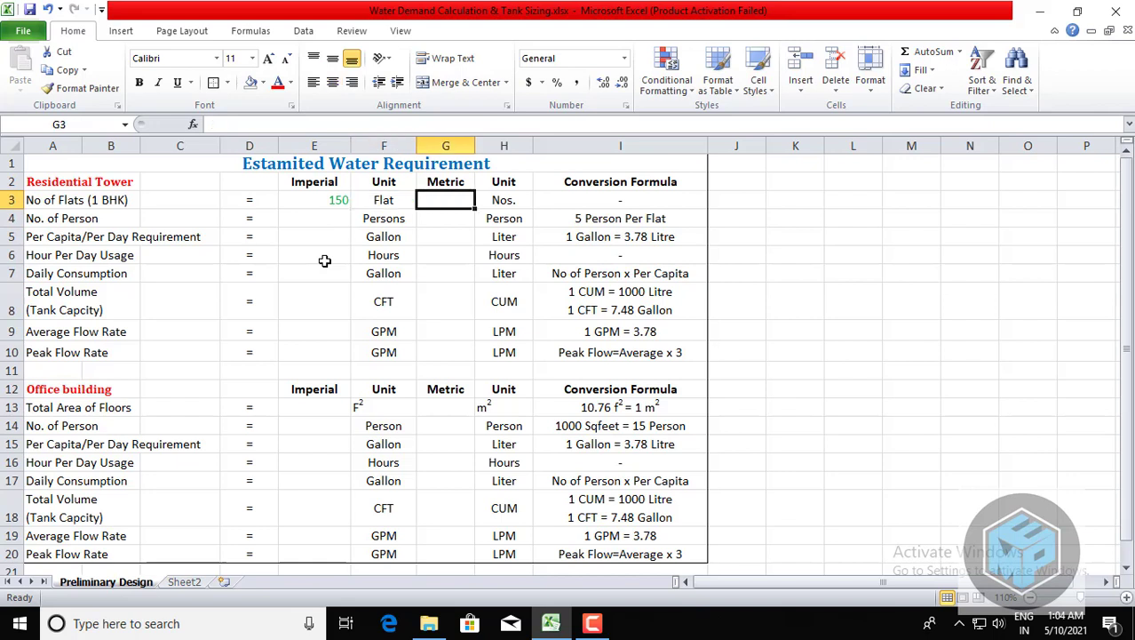
pyautogui.write('150')
pyautogui.press('Return')
# Check the conversion formula given for the No. of Person row of the Residential Tower.
pyautogui.press('Left')
pyautogui.press('Left')
pyautogui.press('Left')
pyautogui.press('Left')
pyautogui.press('Left')
pyautogui.press('Left')
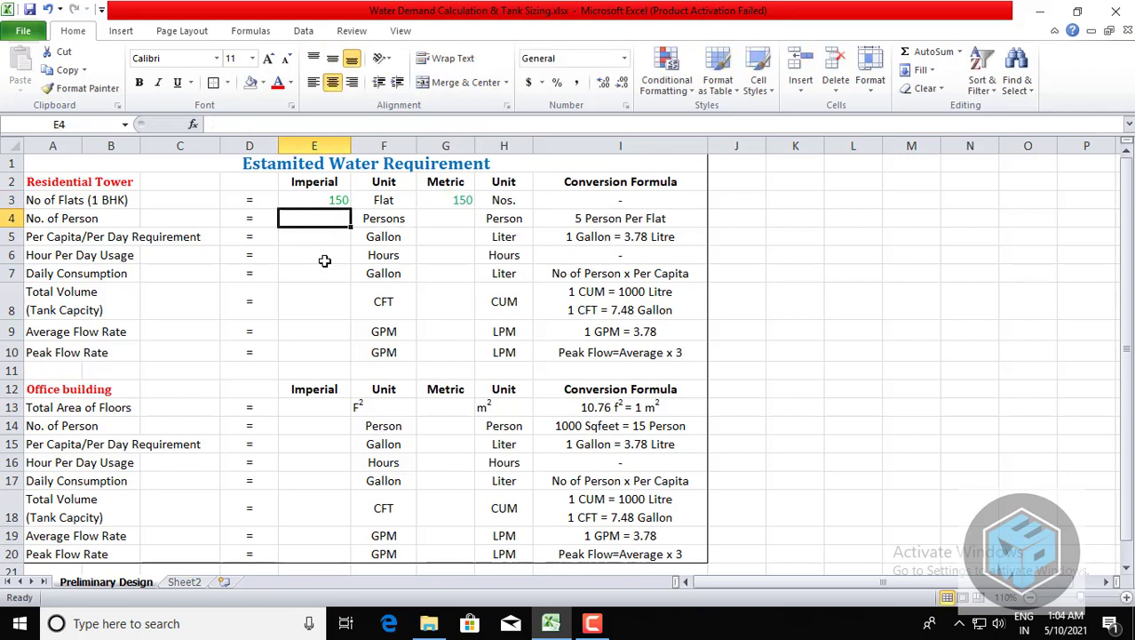
pyautogui.press('Right')
pyautogui.press('Right')
pyautogui.press('Right')
pyautogui.press('Right')
pyautogui.press('Right')
pyautogui.press('Right')
pyautogui.press('Right')
pyautogui.press('Right')
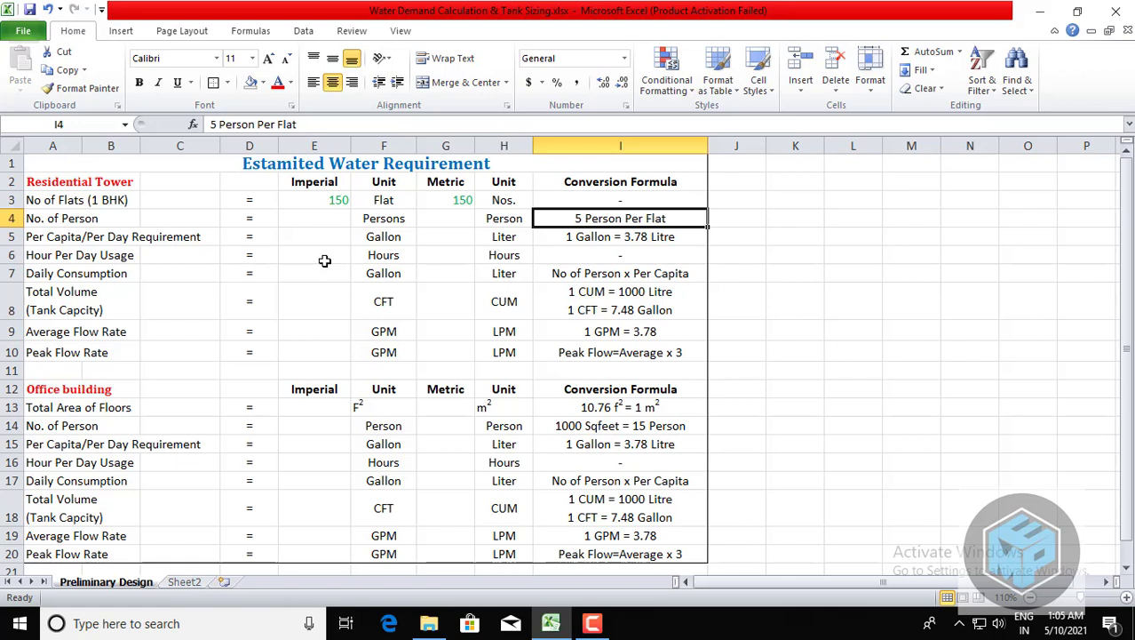
# Calculate the Imperial No. of Person in E4 with the formula =E3*5.
pyautogui.press('Left')
pyautogui.press('Left')
pyautogui.press('Left')
pyautogui.press('Left')
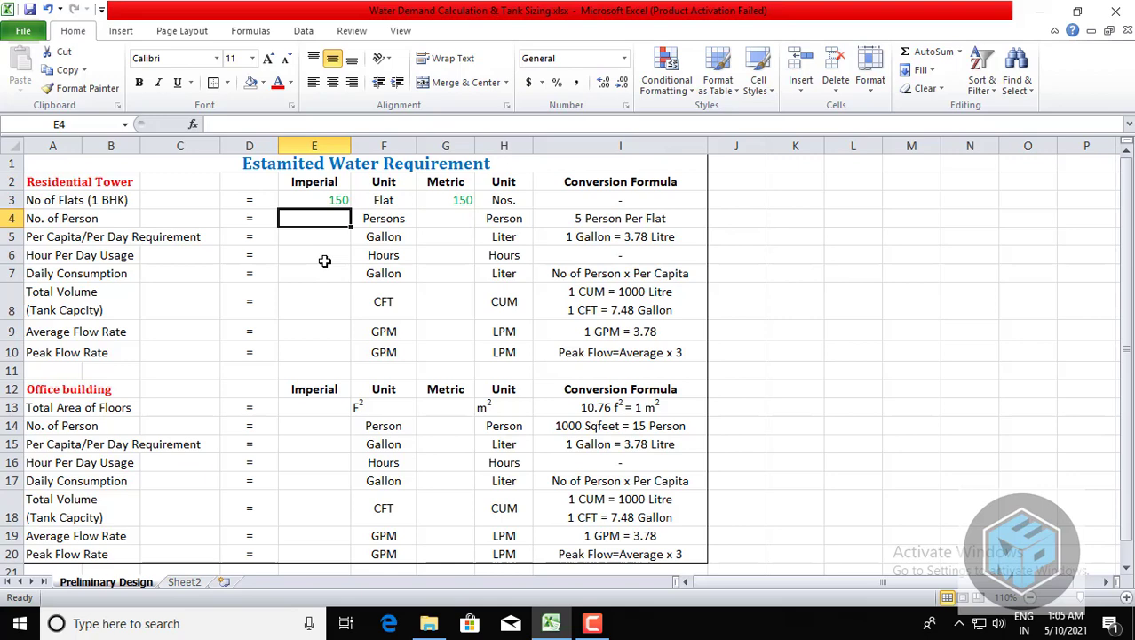
pyautogui.write('=')
pyautogui.press('Up')
pyautogui.write('*')
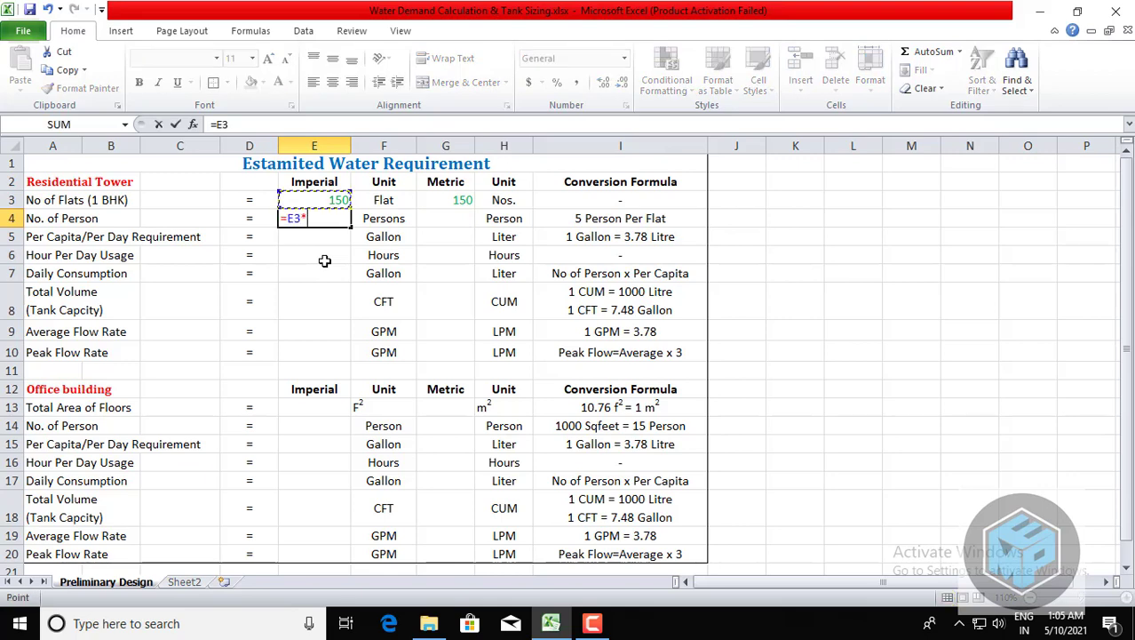
pyautogui.write('5')
pyautogui.press('Return')
pyautogui.press('Up')
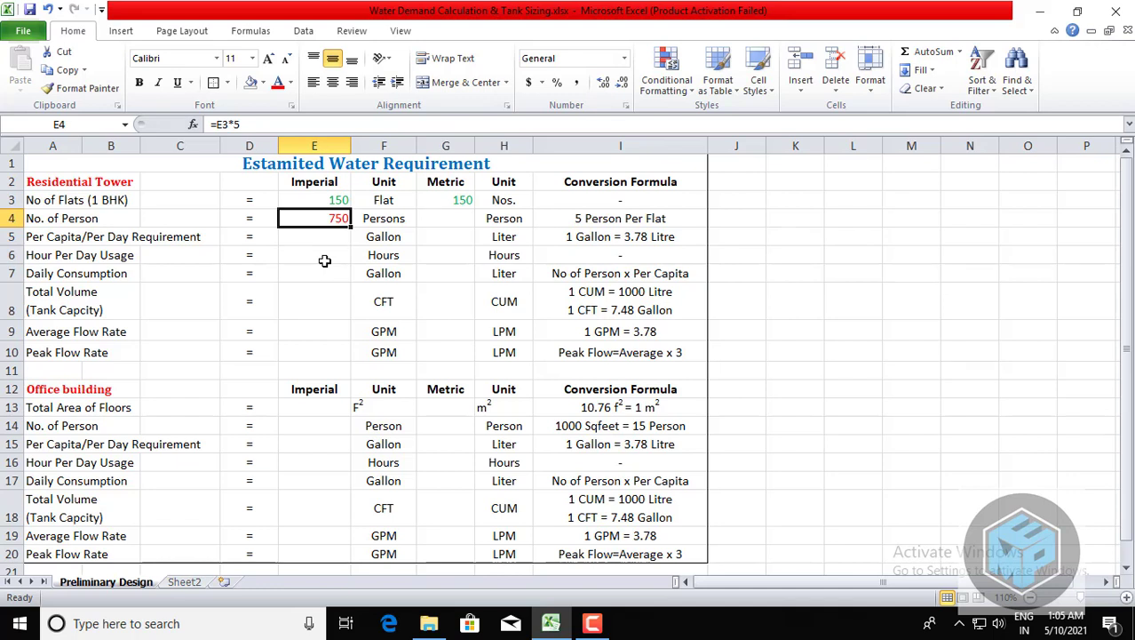
# Copy the No. of Person formula from E4 into the Metric cell G4.
pyautogui.press('Right')
pyautogui.press('Left')
pyautogui.hotkey('ctrl', 'c')
pyautogui.press('Right')
pyautogui.press('Right')
pyautogui.press('Return')
# Compare the Imperial and Metric column headings of the Residential Tower section.
pyautogui.press('Left')
pyautogui.press('Left')
pyautogui.press('Left')
pyautogui.press('Right')
pyautogui.press('Up')
pyautogui.press('Up')
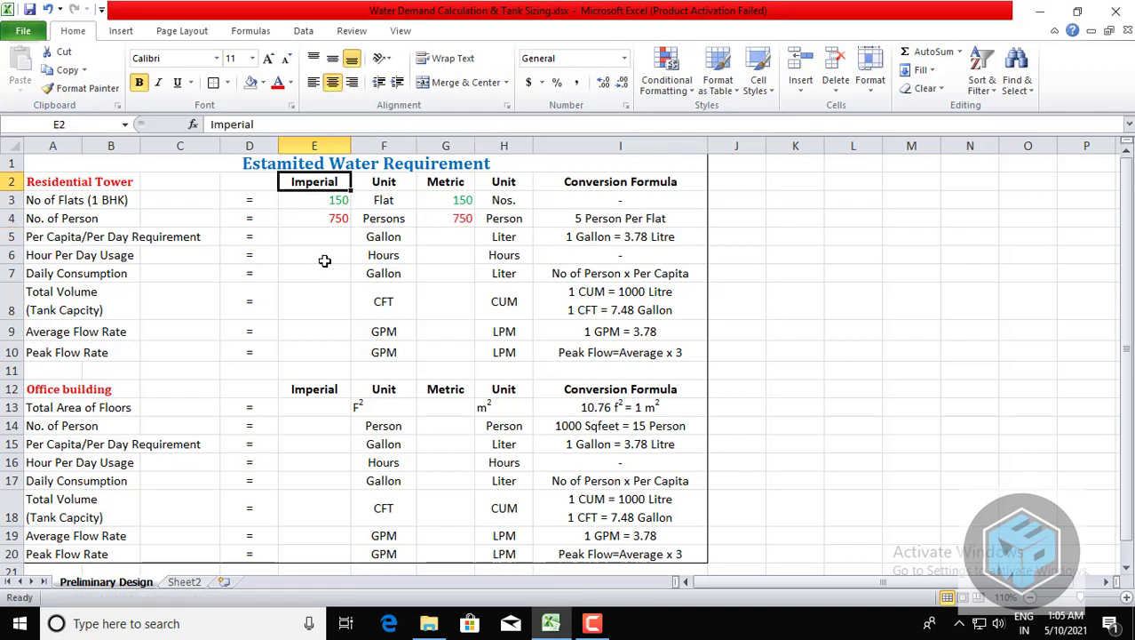
pyautogui.press('Right')
pyautogui.press('Right')
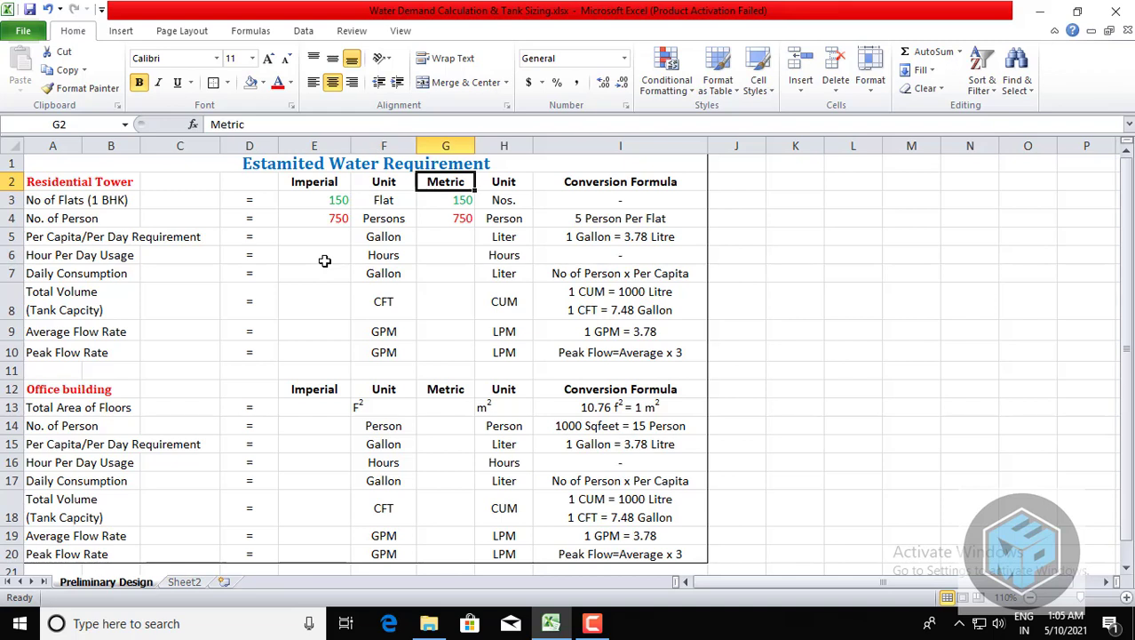
pyautogui.press('Left')
pyautogui.press('Left')
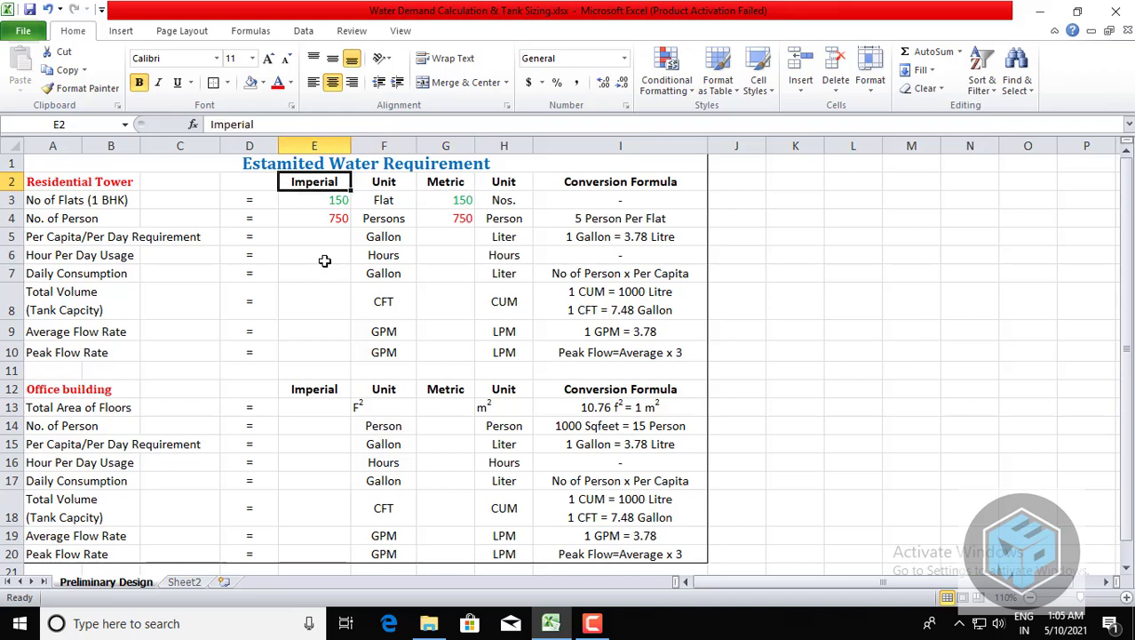
pyautogui.press('Right')
pyautogui.press('Right')
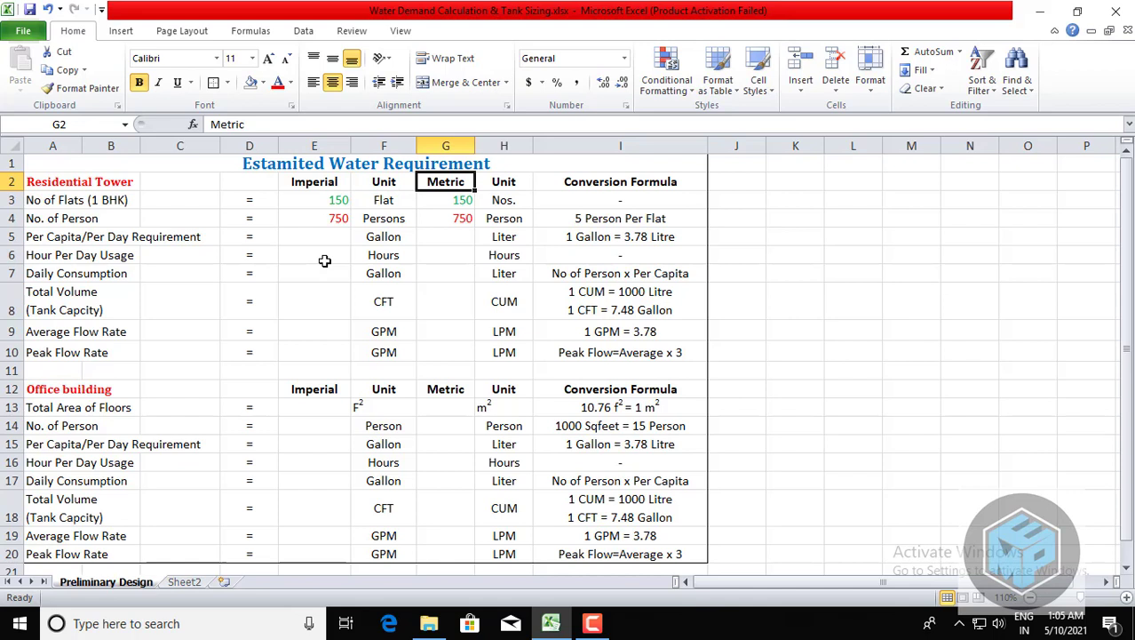
pyautogui.press('Left')
pyautogui.press('Left')
pyautogui.press('Left')
pyautogui.press('Right')
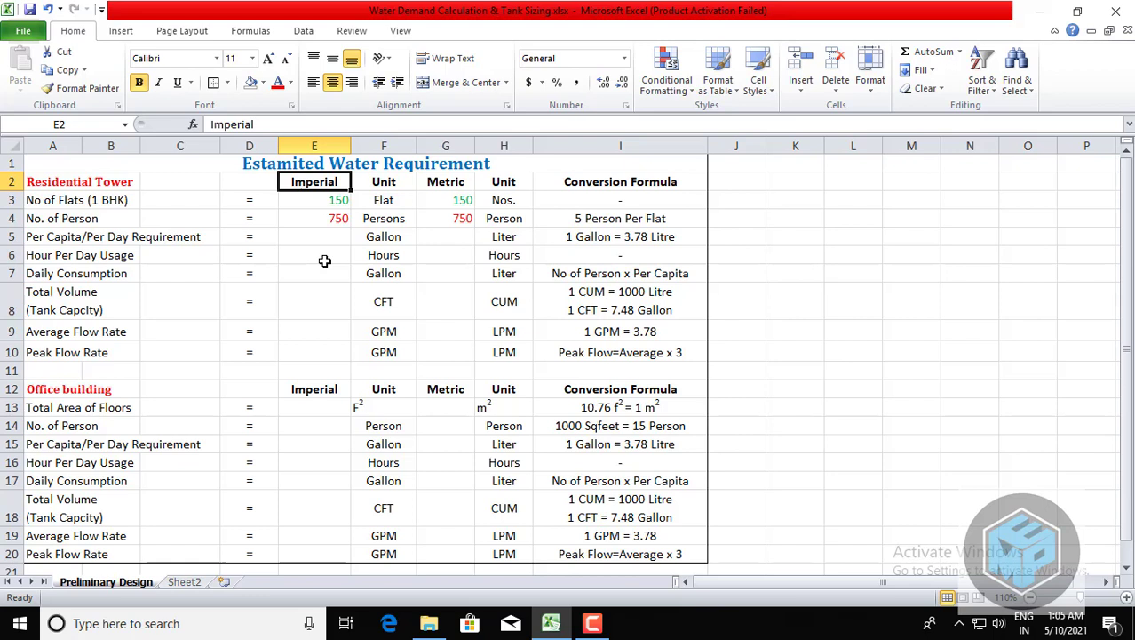
pyautogui.press('Right')
pyautogui.press('Right')
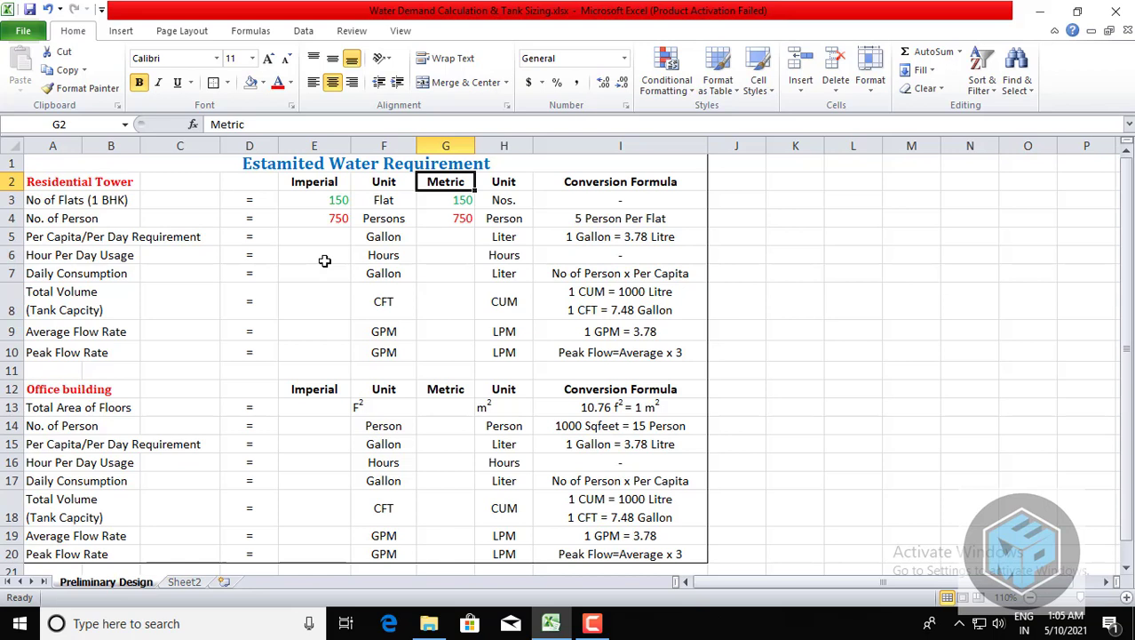
# Review the No of Flats, No. of Person and Per Capita/Per Day Requirement rows of the Residential Tower.
pyautogui.press('Down')
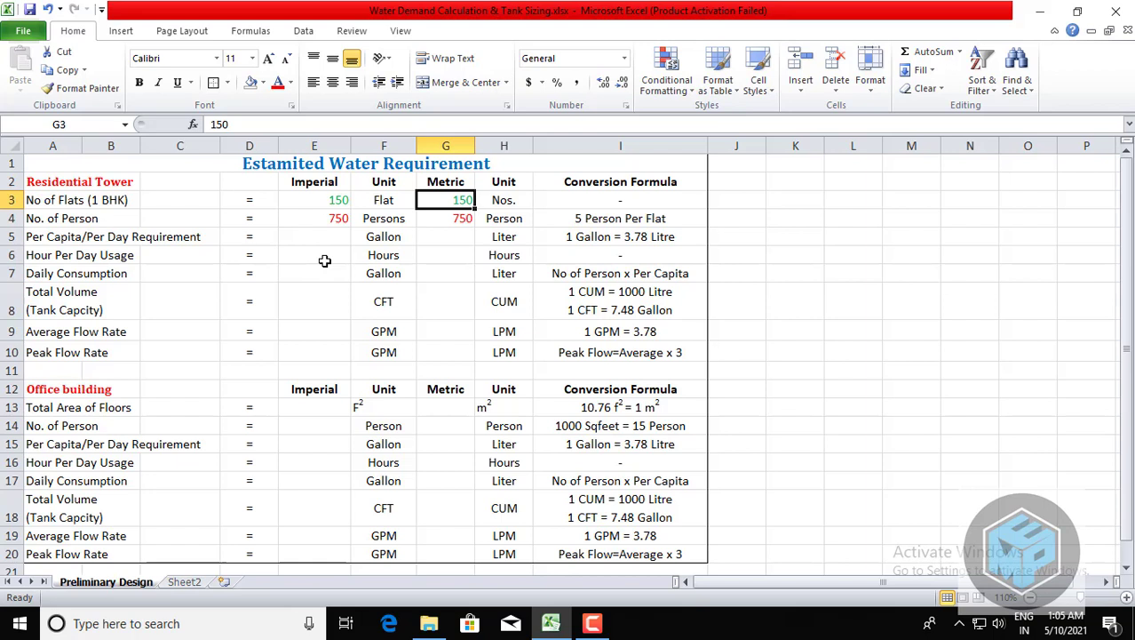
pyautogui.press('Left')
pyautogui.press('Left')
pyautogui.press('Left')
pyautogui.press('Left')
pyautogui.press('Left')
pyautogui.press('Left')
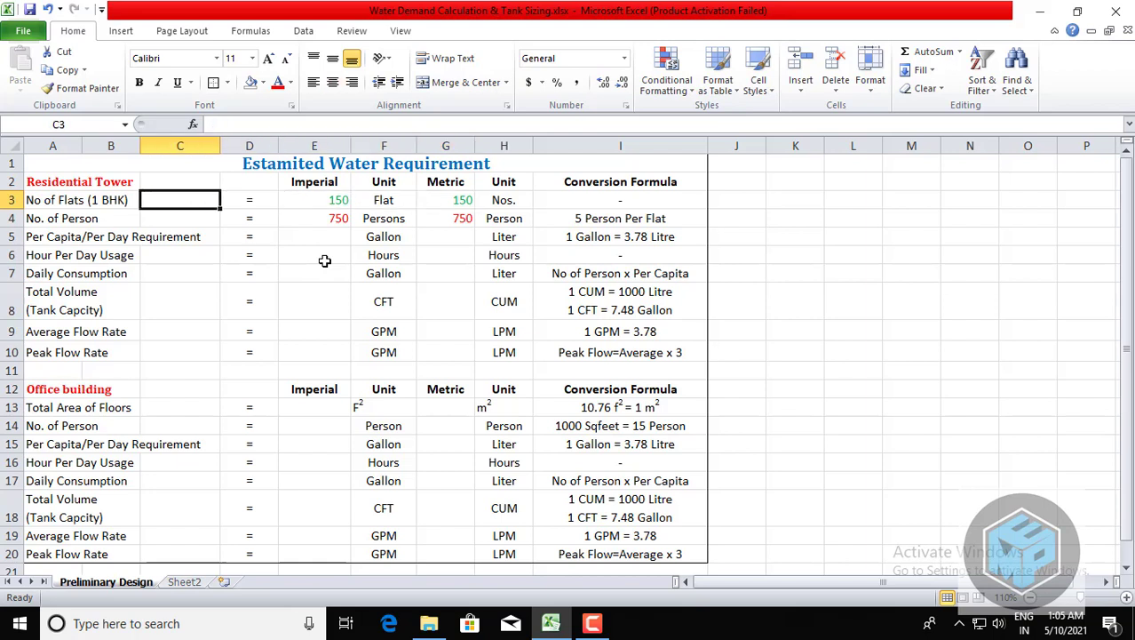
pyautogui.press('Down')
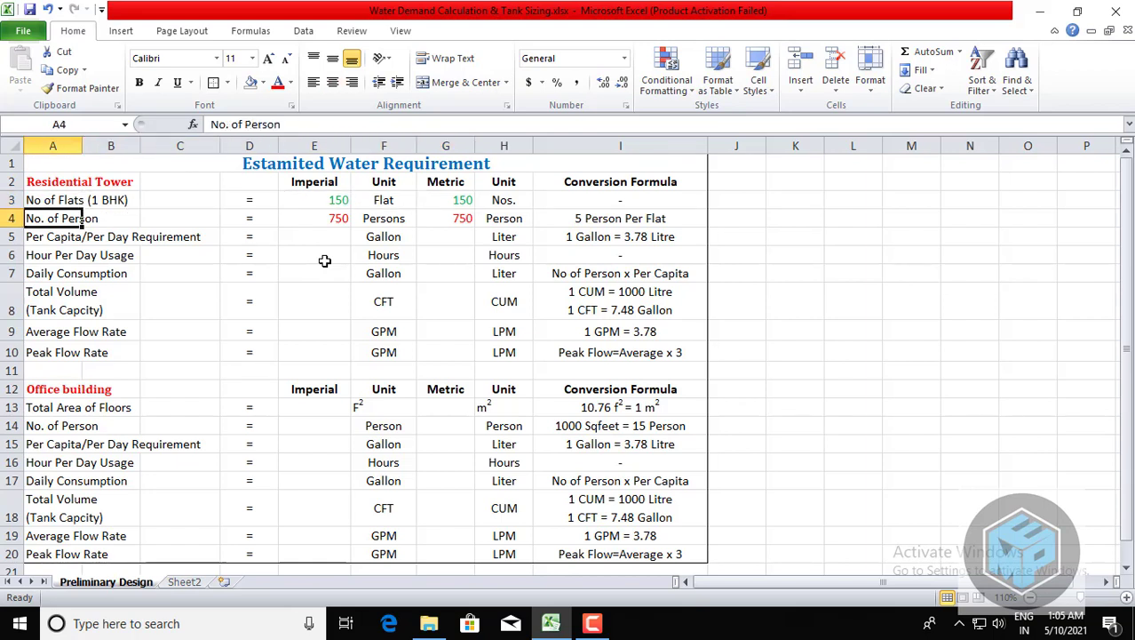
pyautogui.press('Right')
pyautogui.press('Right')
pyautogui.press('Right')
pyautogui.press('Left')
pyautogui.press('Left')
pyautogui.press('Left')
pyautogui.press('Down')
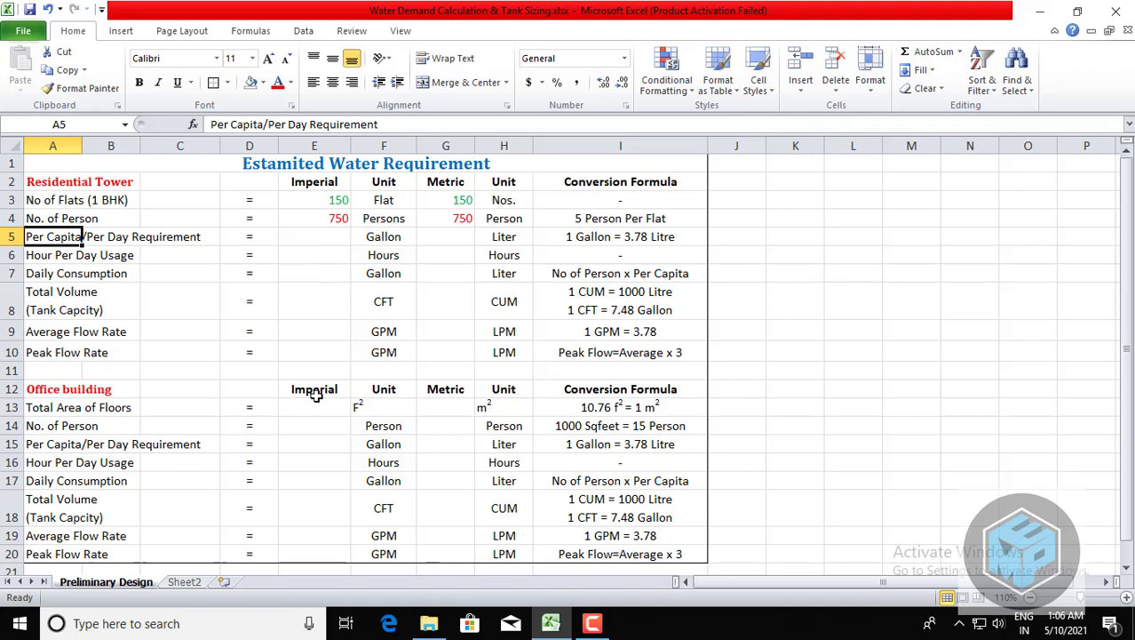
# Switch to Sheet2 and enter 5 litres for Drinking in the per-person water consumption table.
pyautogui.click(183, 581)
pyautogui.click(230, 239)
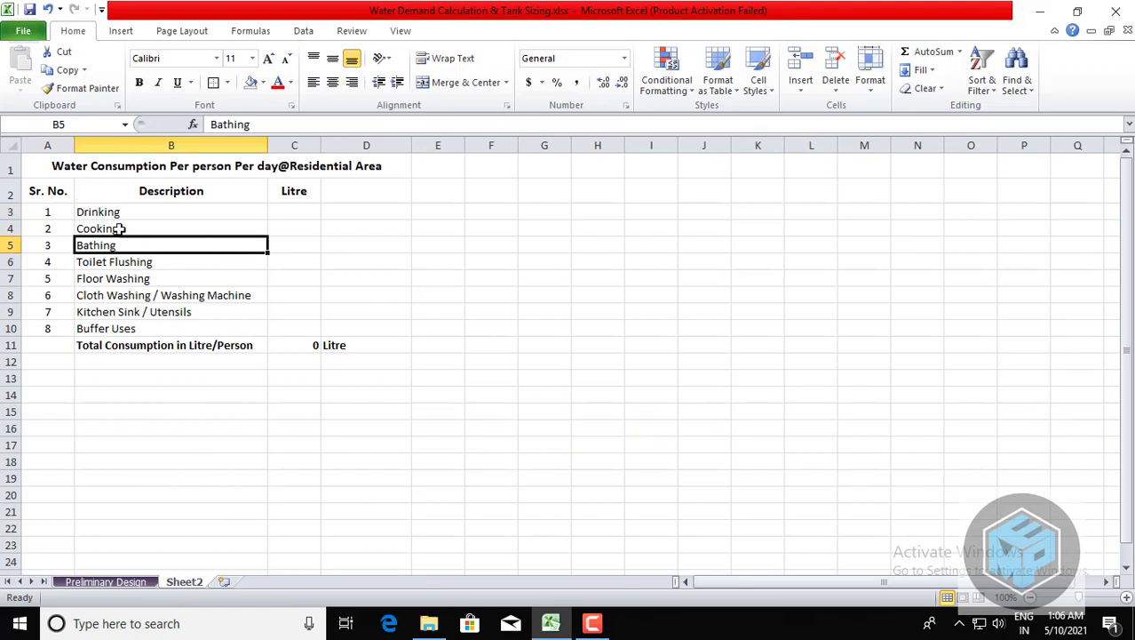
pyautogui.click(102, 170)
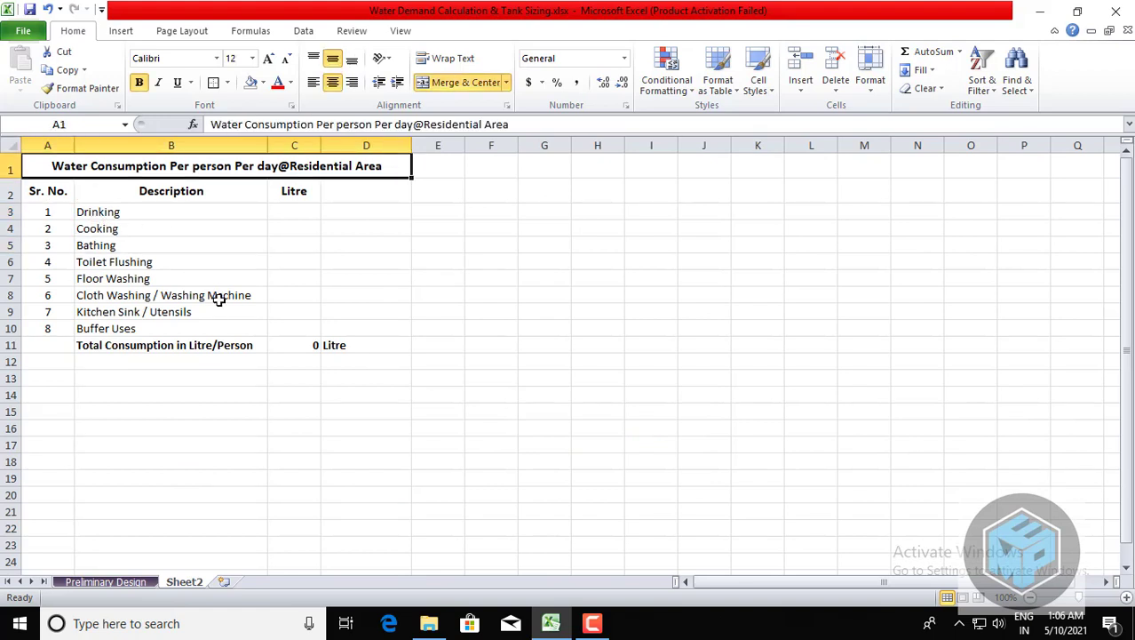
pyautogui.press('Down')
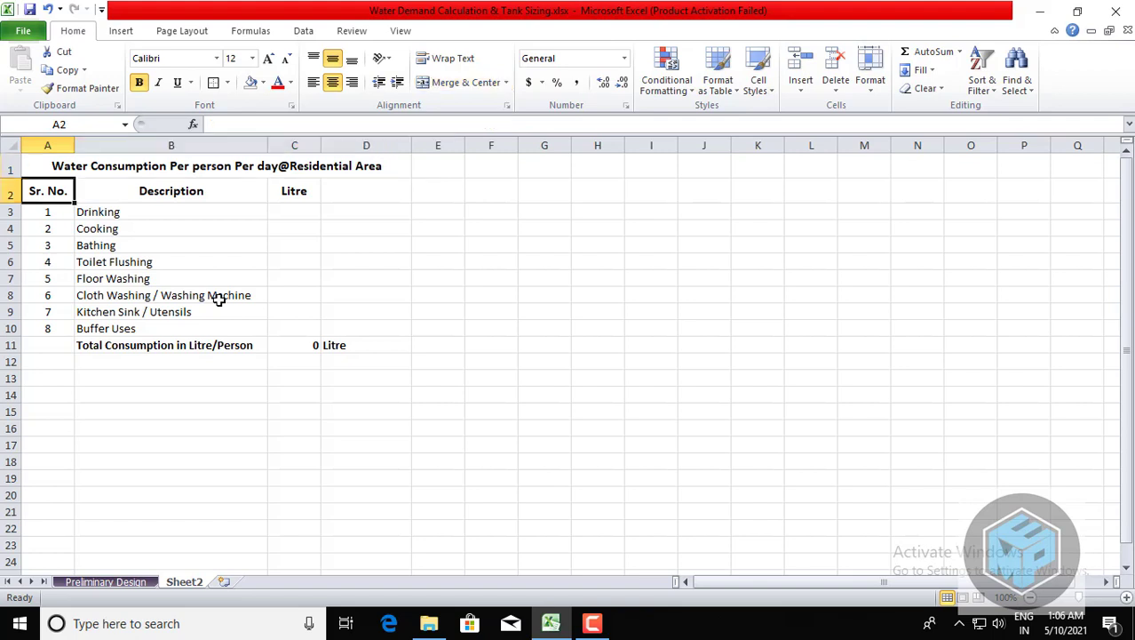
pyautogui.press('Down')
pyautogui.press('Right')
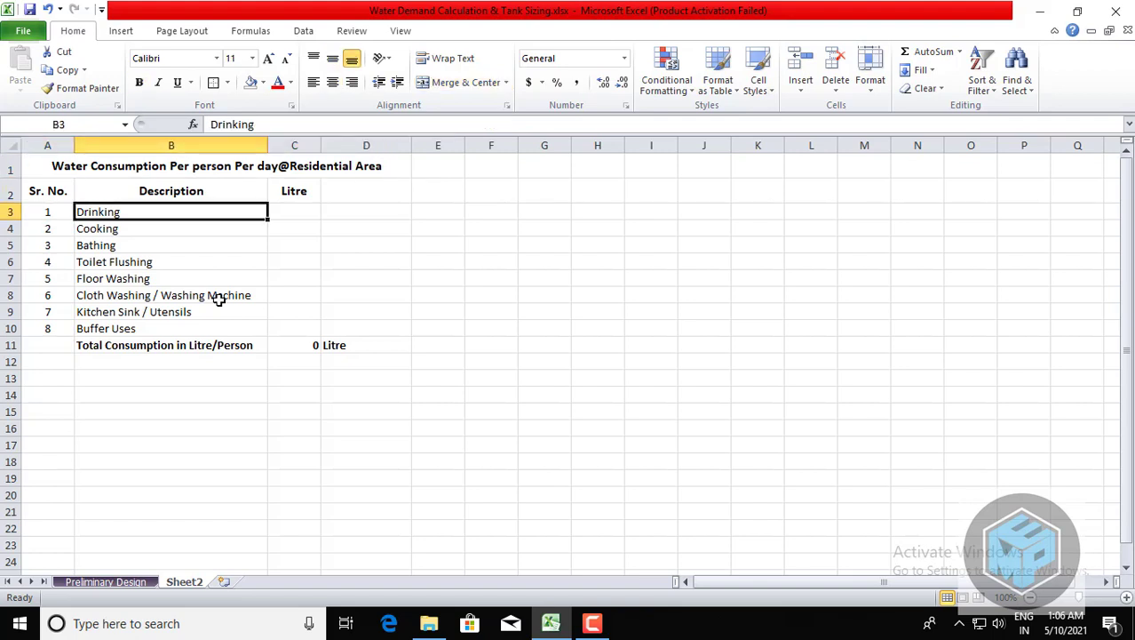
pyautogui.press('Down')
pyautogui.press('Up')
pyautogui.press('Right')
pyautogui.write('5')
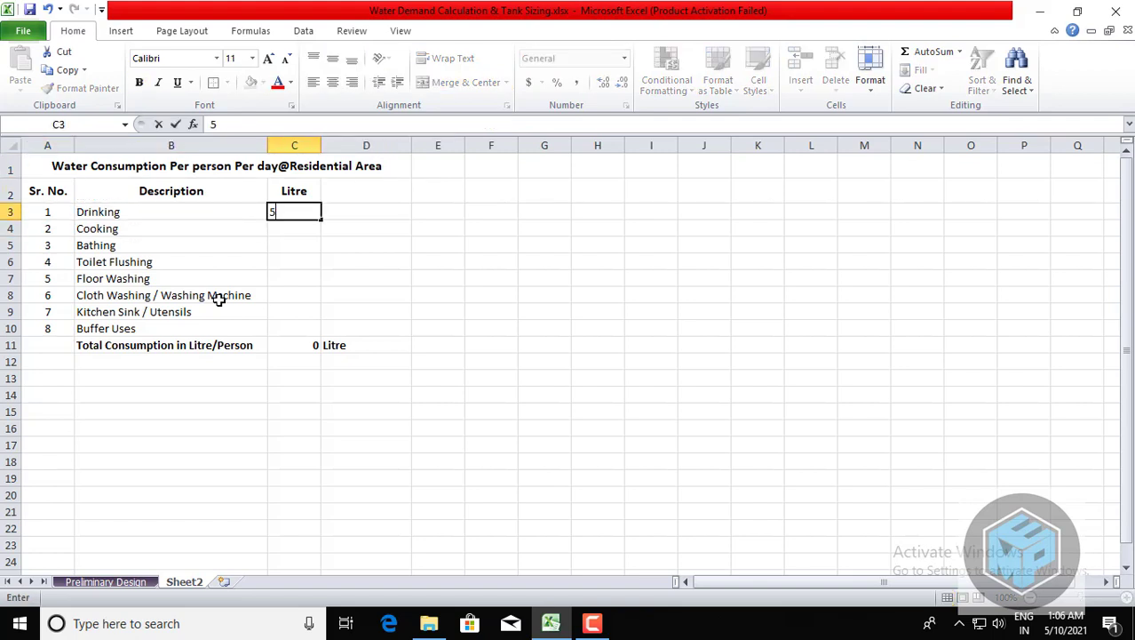
pyautogui.press('Return')
# Enter 10 litres for Cooking and 20 litres for Bathing in the consumption table.
pyautogui.press('Left')
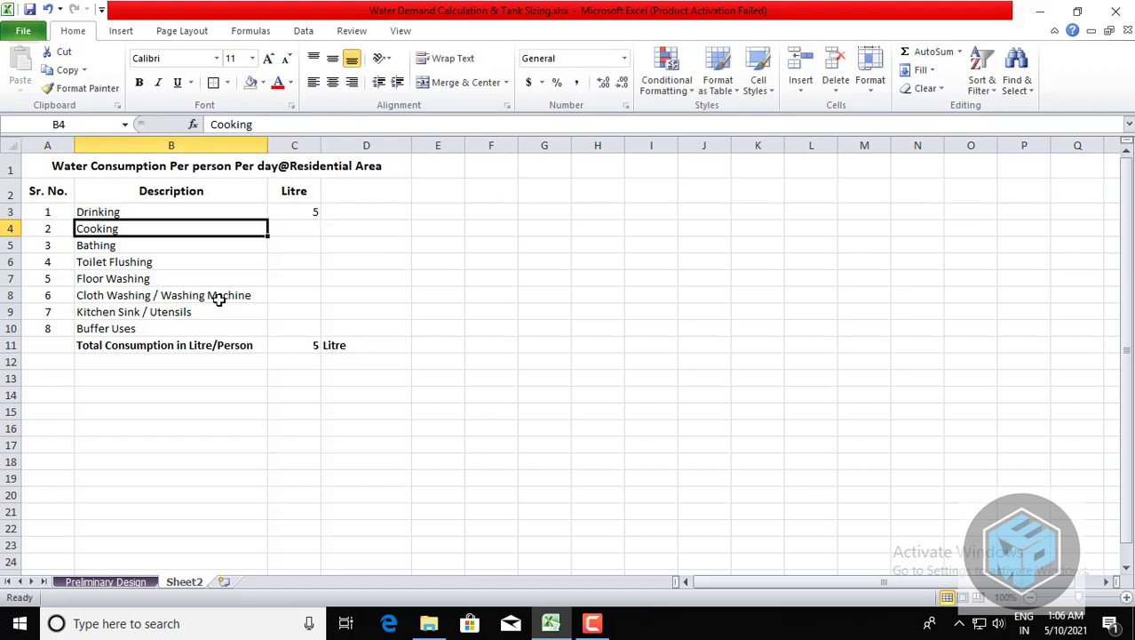
pyautogui.press('Right')
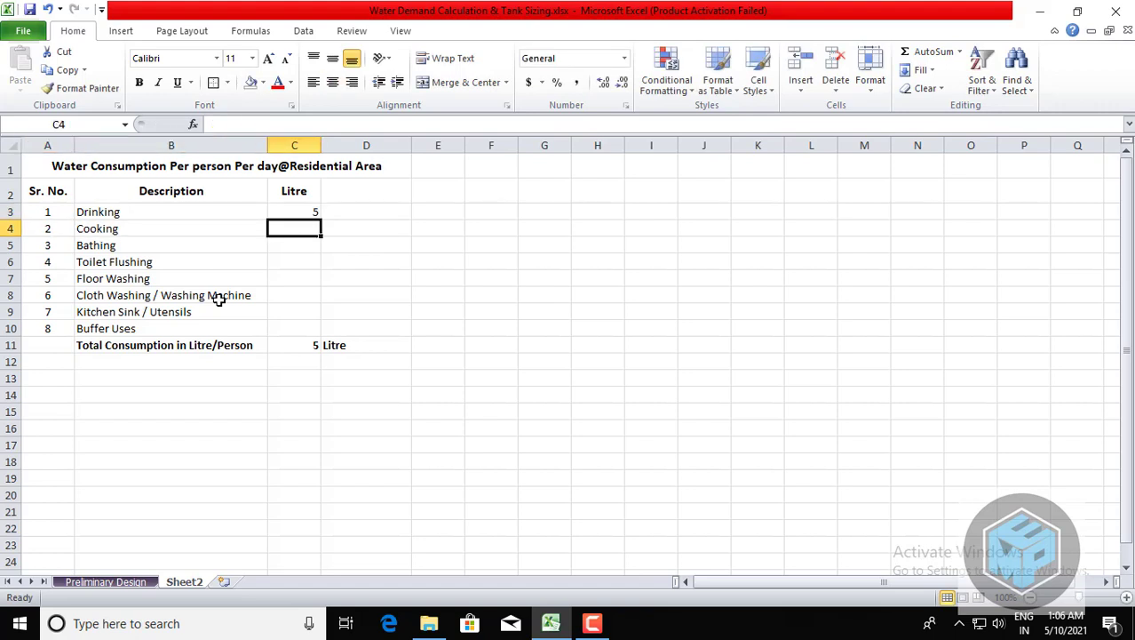
pyautogui.write('10')
pyautogui.press('Return')
pyautogui.press('Left')
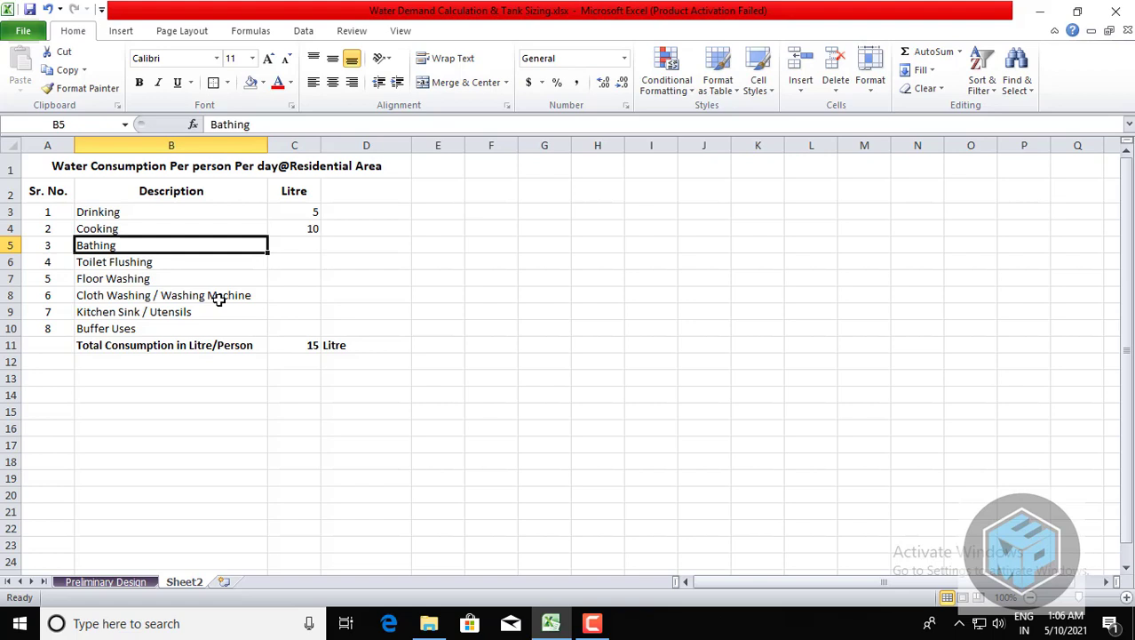
pyautogui.press('Right')
pyautogui.write('20')
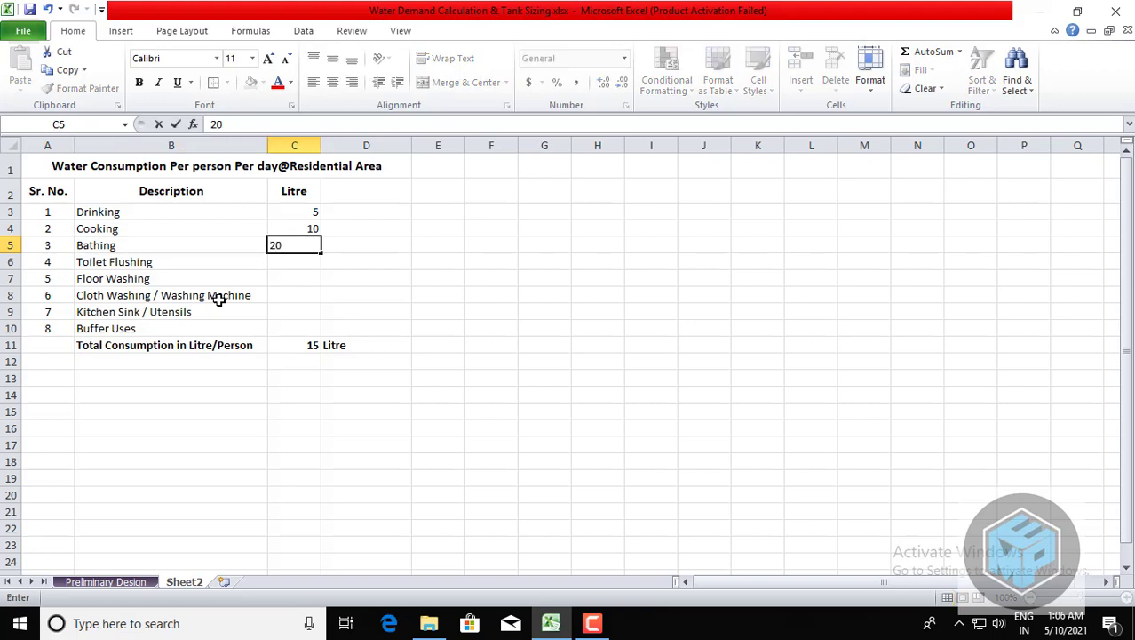
pyautogui.press('Return')
# Enter 25 litres for Toilet Flushing in the consumption table.
pyautogui.press('Left')
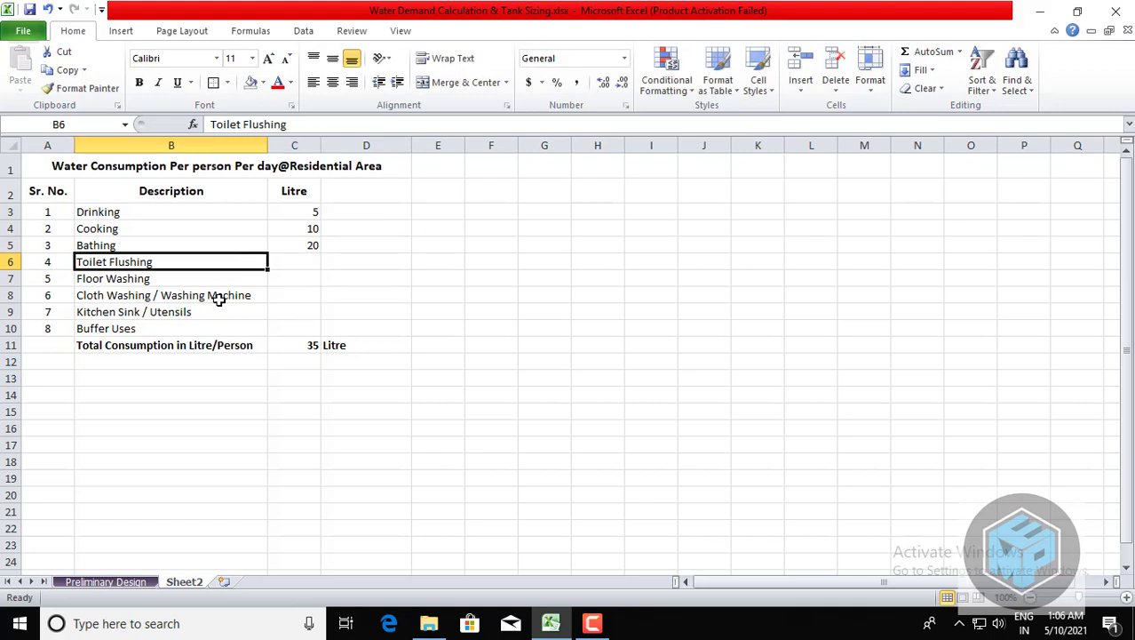
pyautogui.press('Right')
pyautogui.write('25')
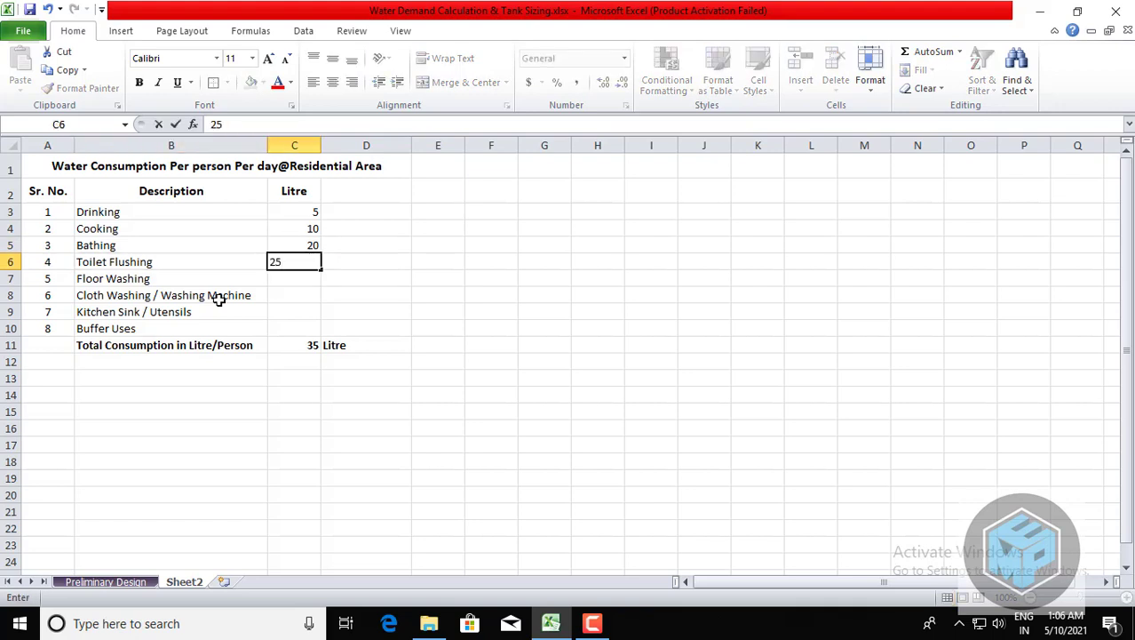
pyautogui.press('Return')
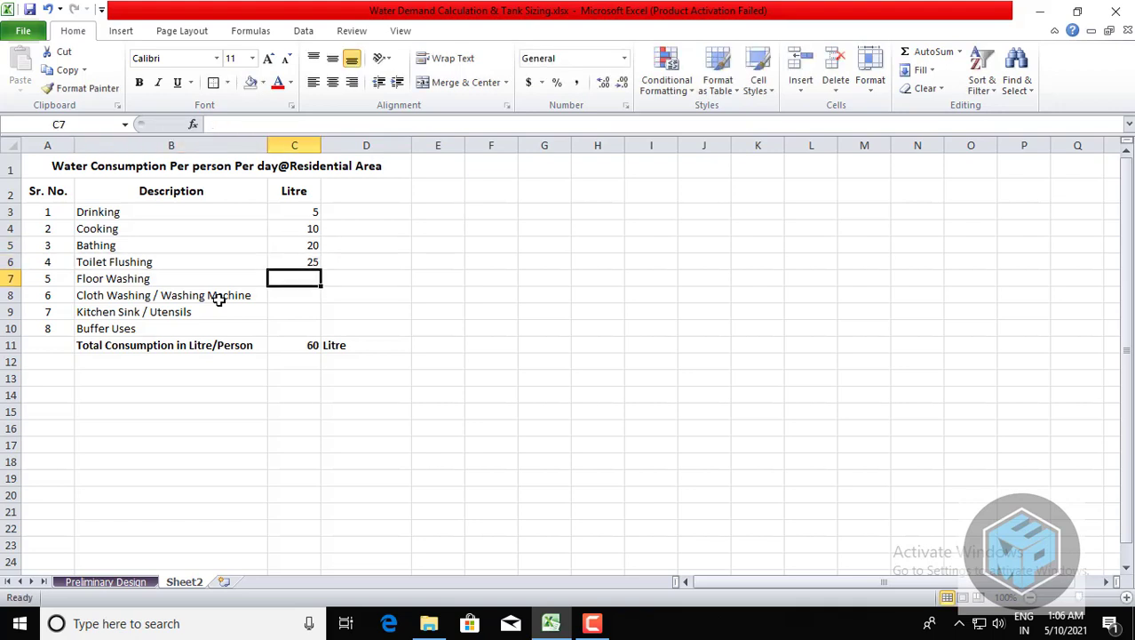
pyautogui.press('Left')
pyautogui.press('Up')
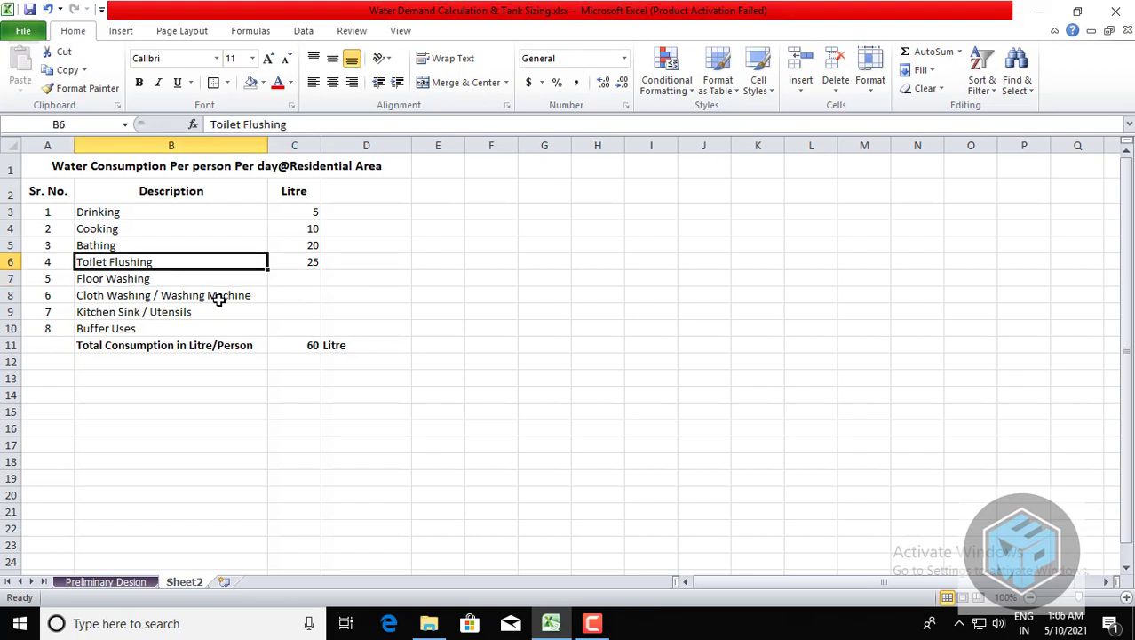
# Enter 15 litres for Floor Washing in the consumption table.
pyautogui.press('Right')
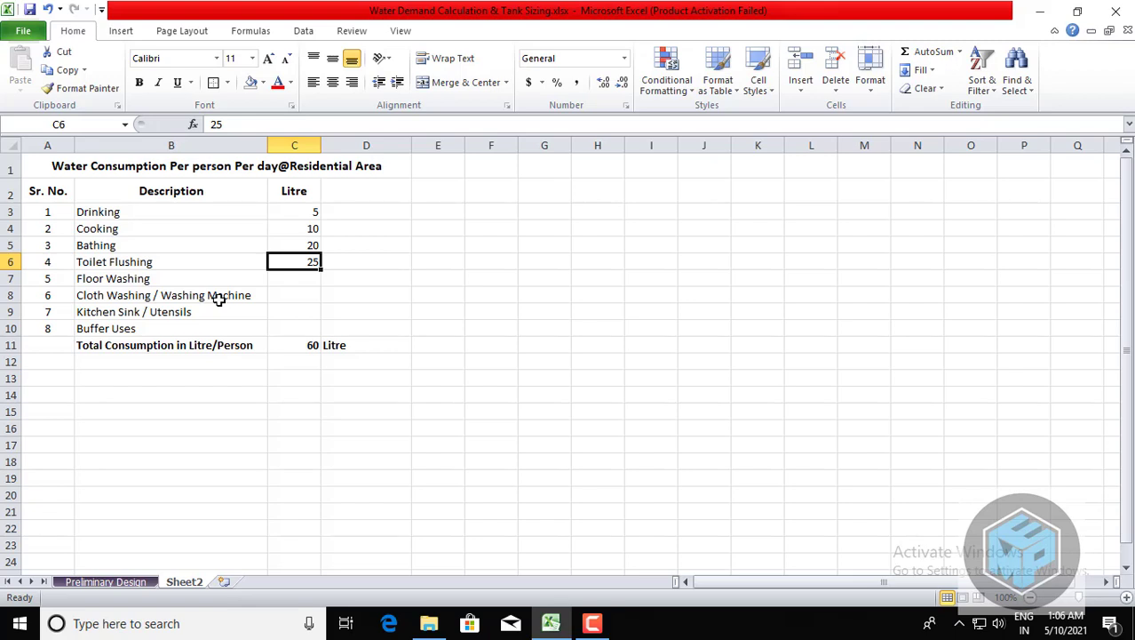
pyautogui.press('Left')
pyautogui.press('Down')
pyautogui.press('Up')
pyautogui.press('Right')
pyautogui.press('Left')
pyautogui.press('Down')
pyautogui.press('Right')
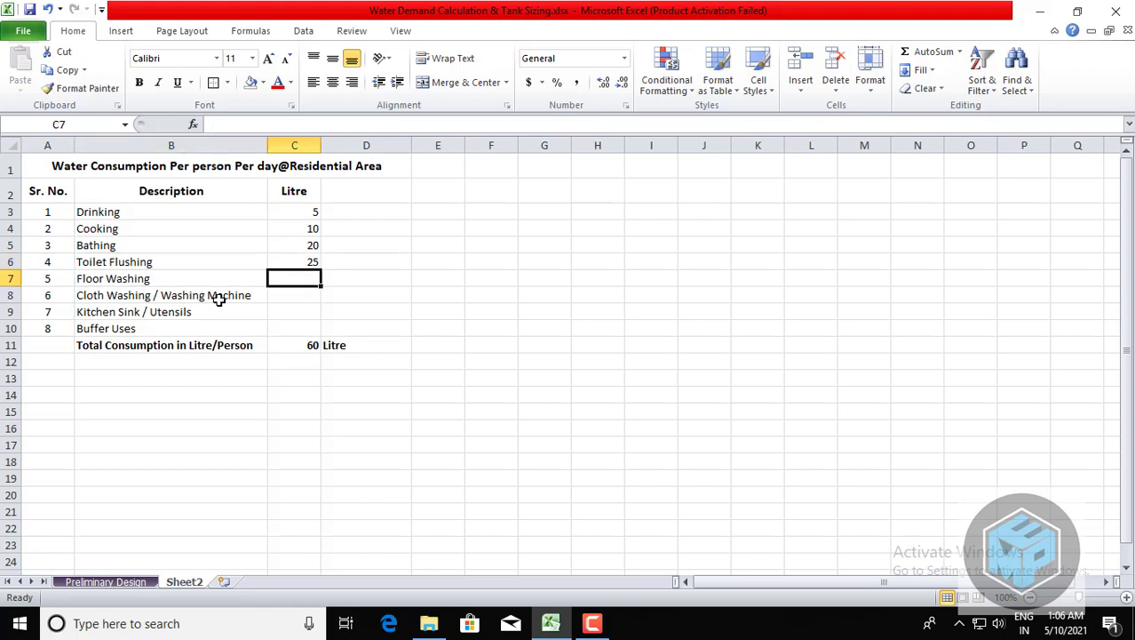
pyautogui.write('15')
pyautogui.press('Return')
# Enter 30 litres for Cloth Washing / Washing Machine in the consumption table.
pyautogui.press('Left')
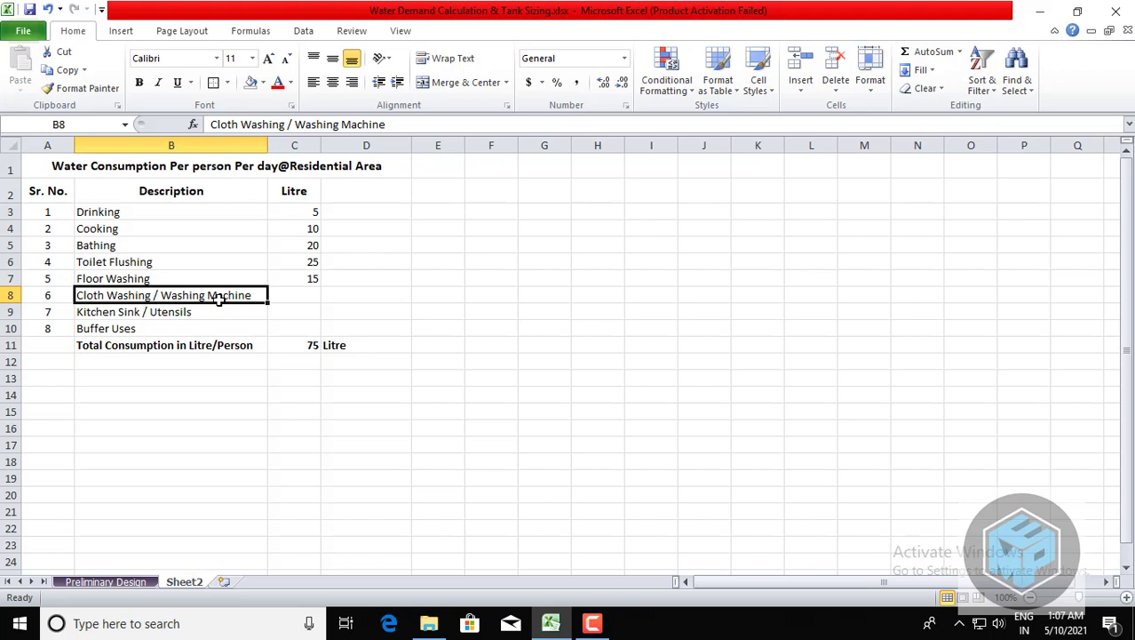
pyautogui.press('Right')
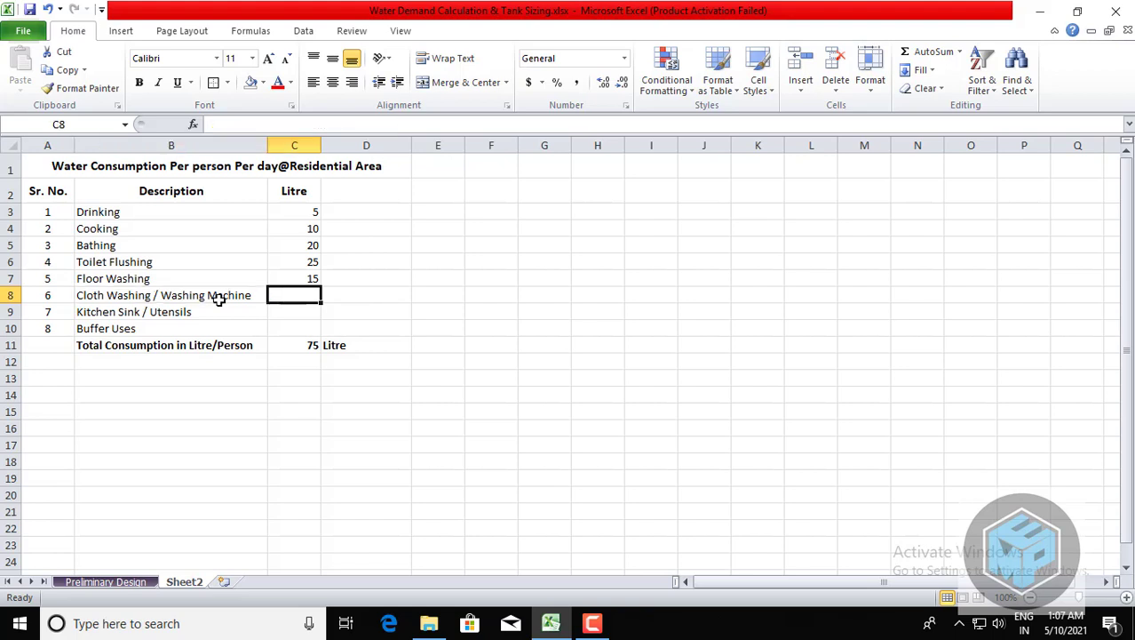
pyautogui.write('30')
pyautogui.press('Return')
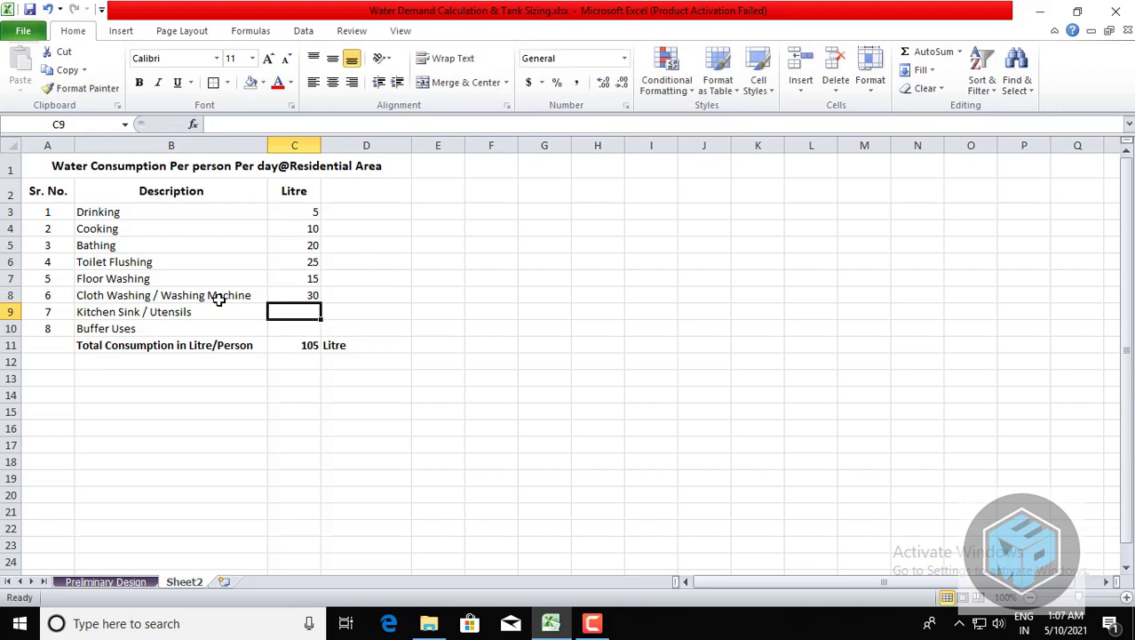
# Enter 25 litres for Kitchen Sink / Utensils in the consumption table.
pyautogui.press('Left')
pyautogui.press('Left')
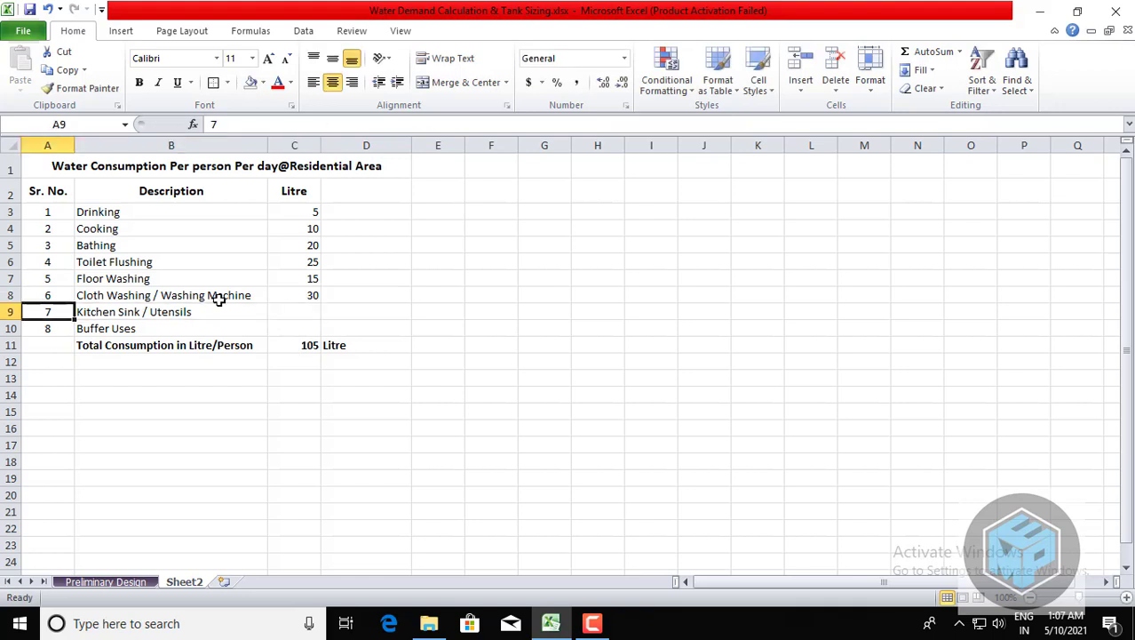
pyautogui.press('Right')
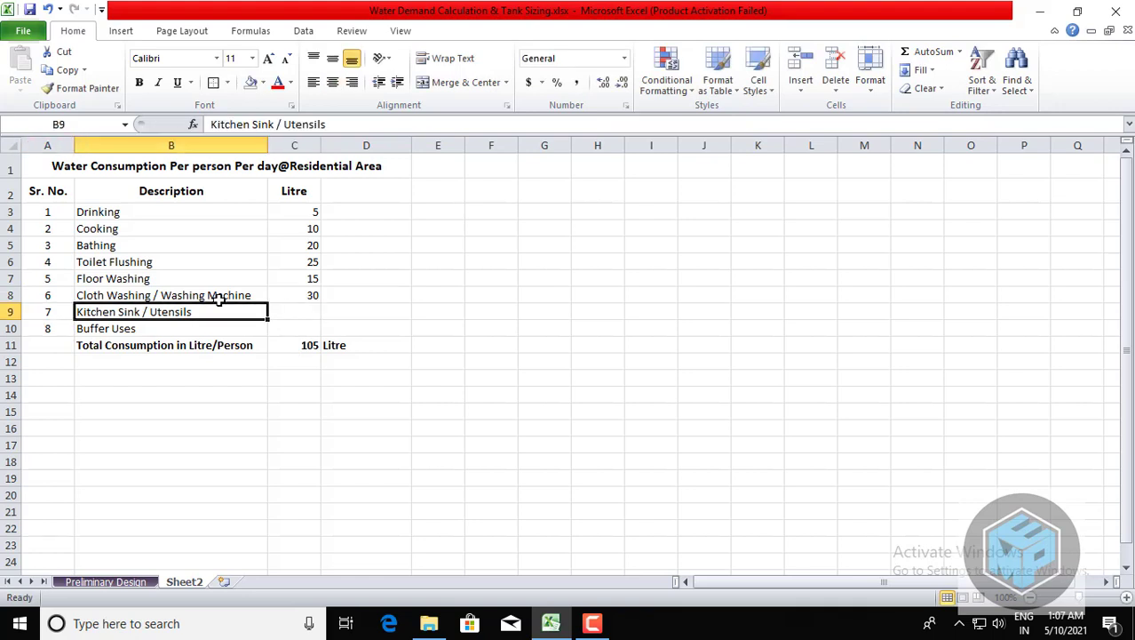
pyautogui.press('Right')
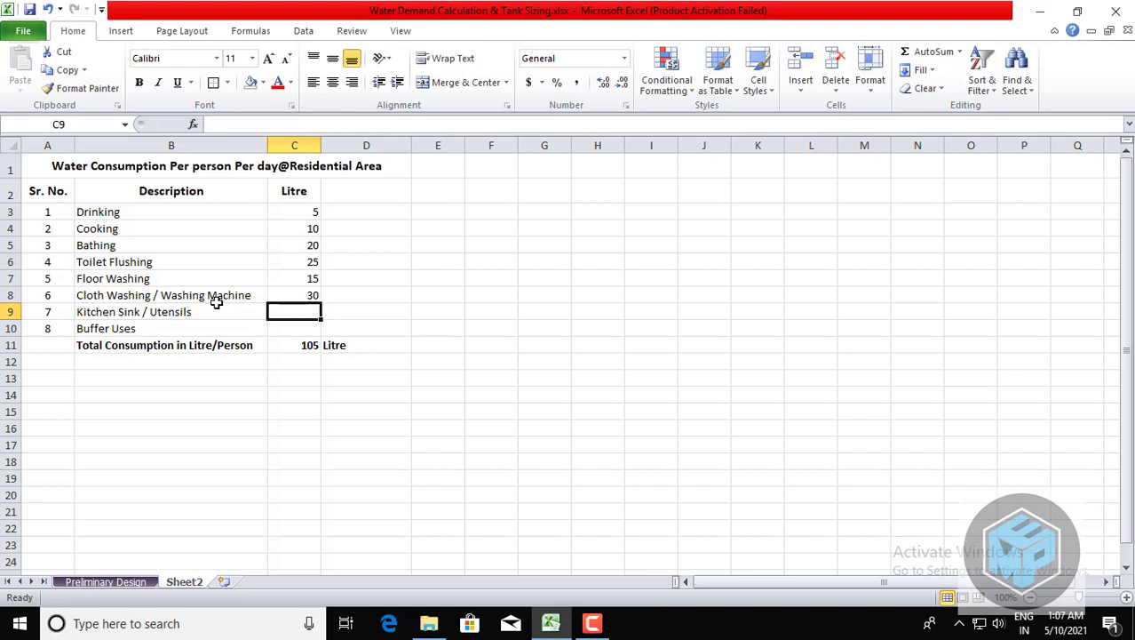
pyautogui.write('20')
pyautogui.press('Return')
pyautogui.press('Up')
pyautogui.write('25')
pyautogui.press('Return')
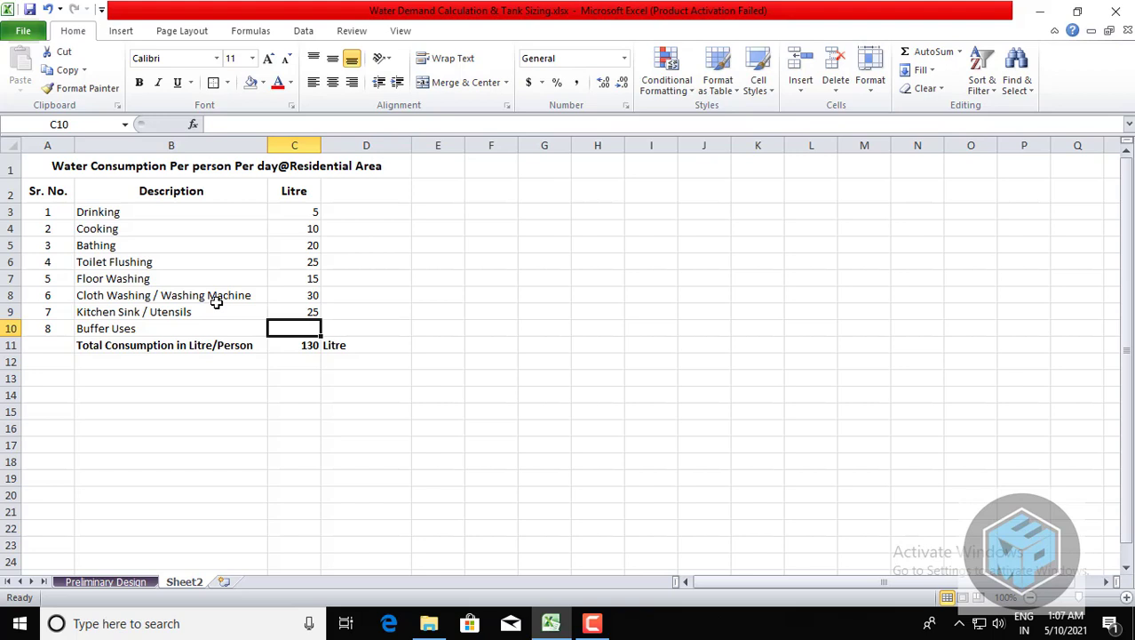
# Extend the Buffer Uses description to read "Buffer Uses (Safety Factor)".
pyautogui.press('Home')
pyautogui.press('Right')
pyautogui.press('F2')
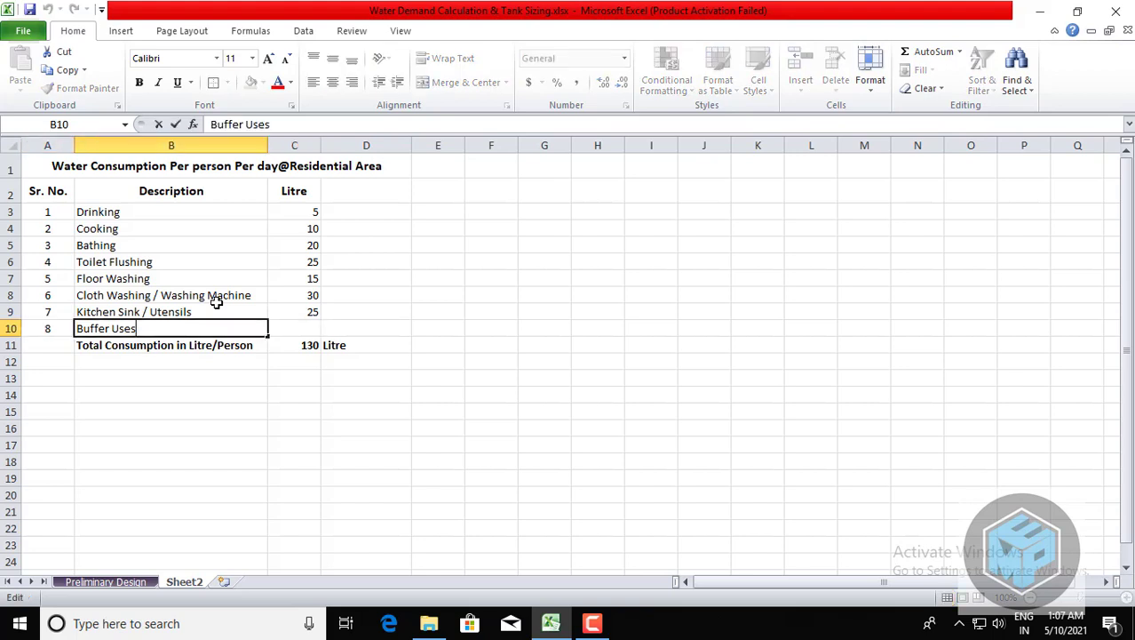
pyautogui.write('(Safety ')
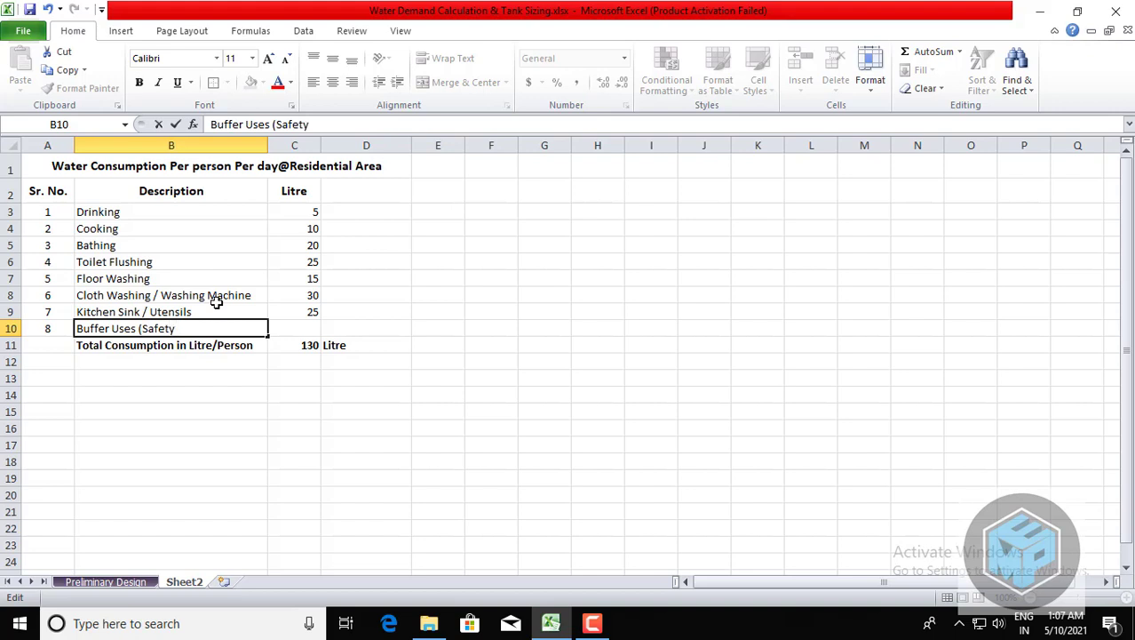
pyautogui.write('Fac')
pyautogui.write('tor)')
pyautogui.press('Return')
# Enter 10 litres for Buffer Uses (Safety Factor) in the consumption table.
pyautogui.press('Up')
pyautogui.press('Right')
pyautogui.write('10')
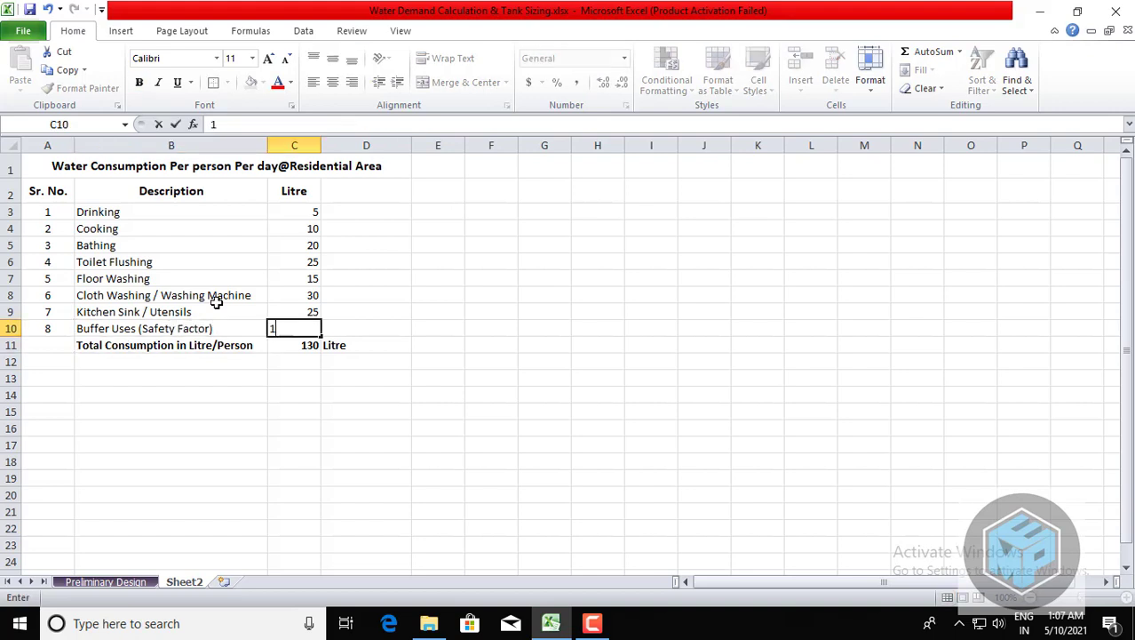
pyautogui.press('Return')
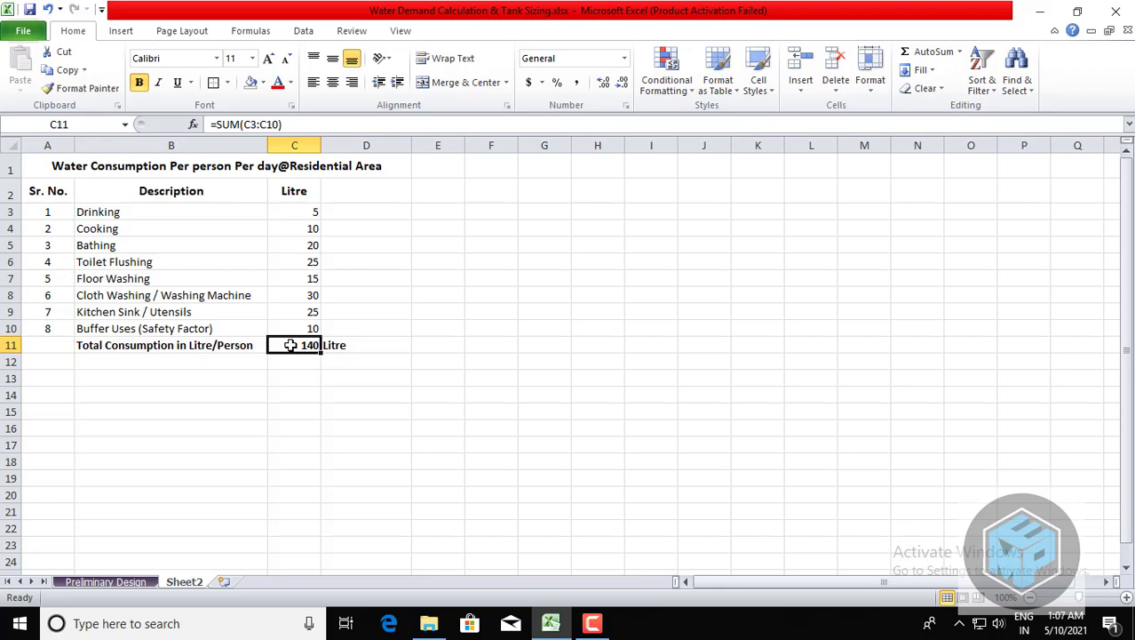
# On the Preliminary Design sheet, link the Residential Tower's metric Per Capita/Per Day Requirement to the total consumption in Sheet2 cell C11.
pyautogui.click(142, 583)
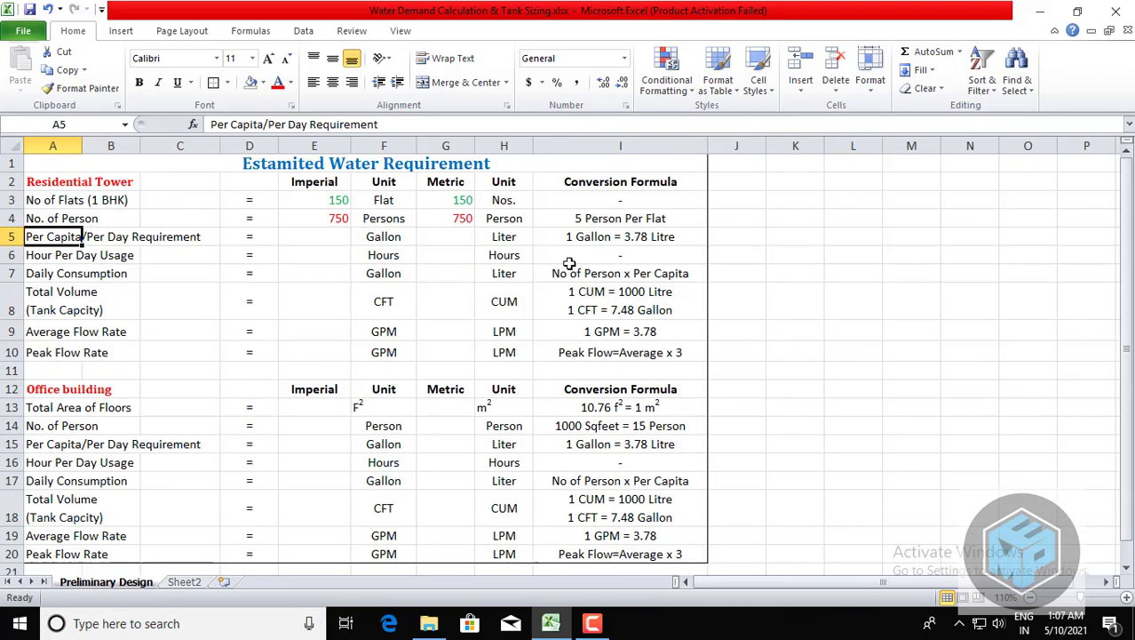
pyautogui.click(462, 238)
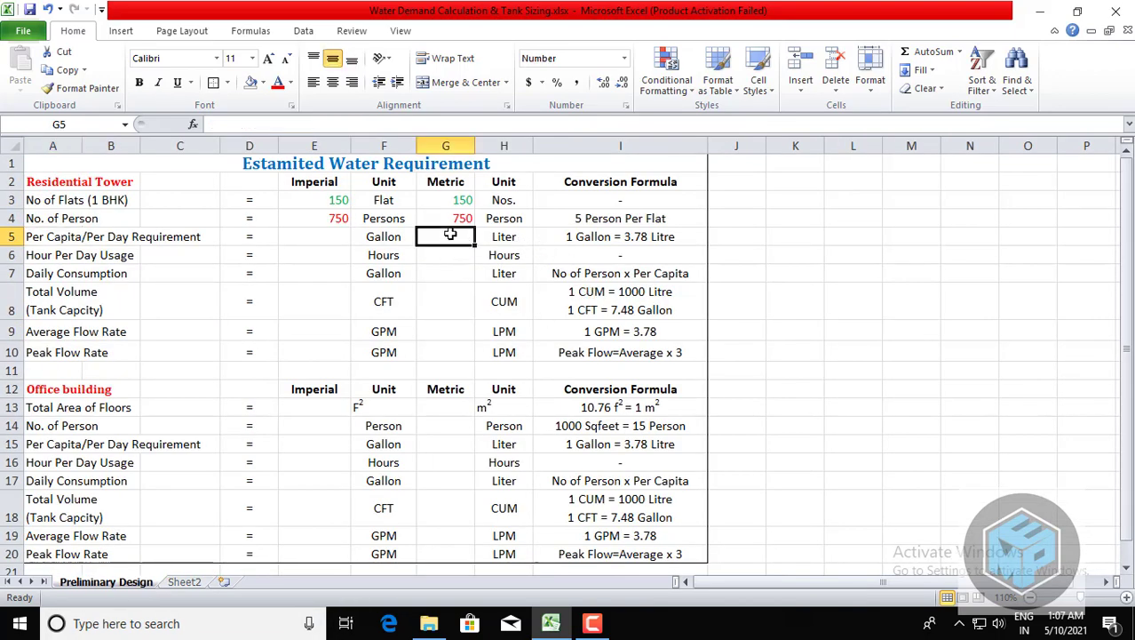
pyautogui.write('=')
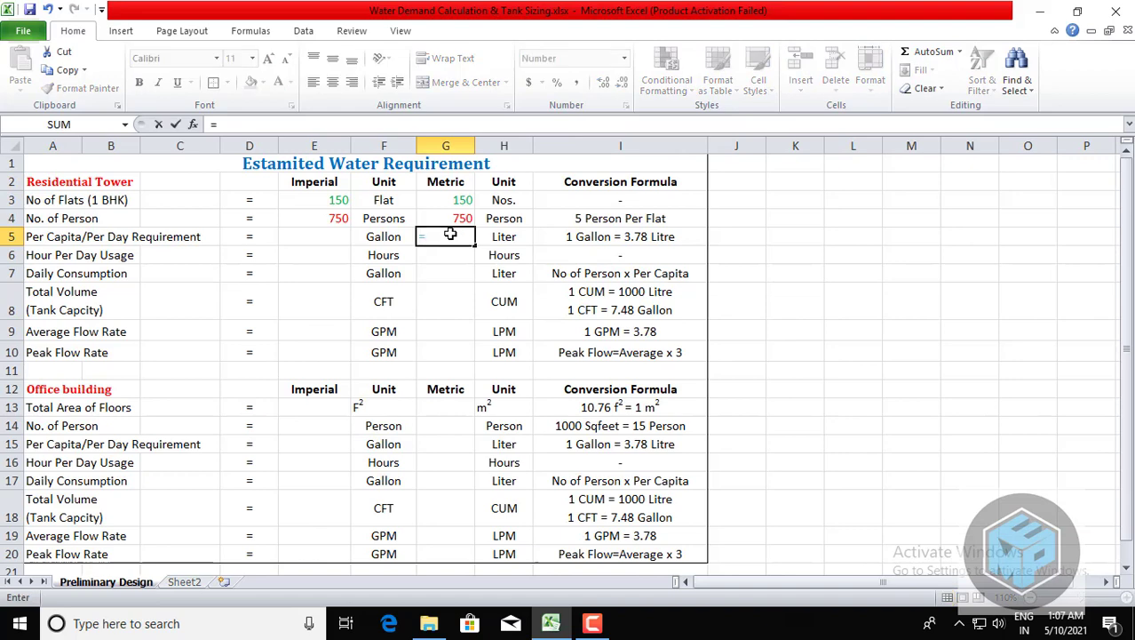
pyautogui.click(178, 585)
pyautogui.click(287, 347)
pyautogui.press('Return')
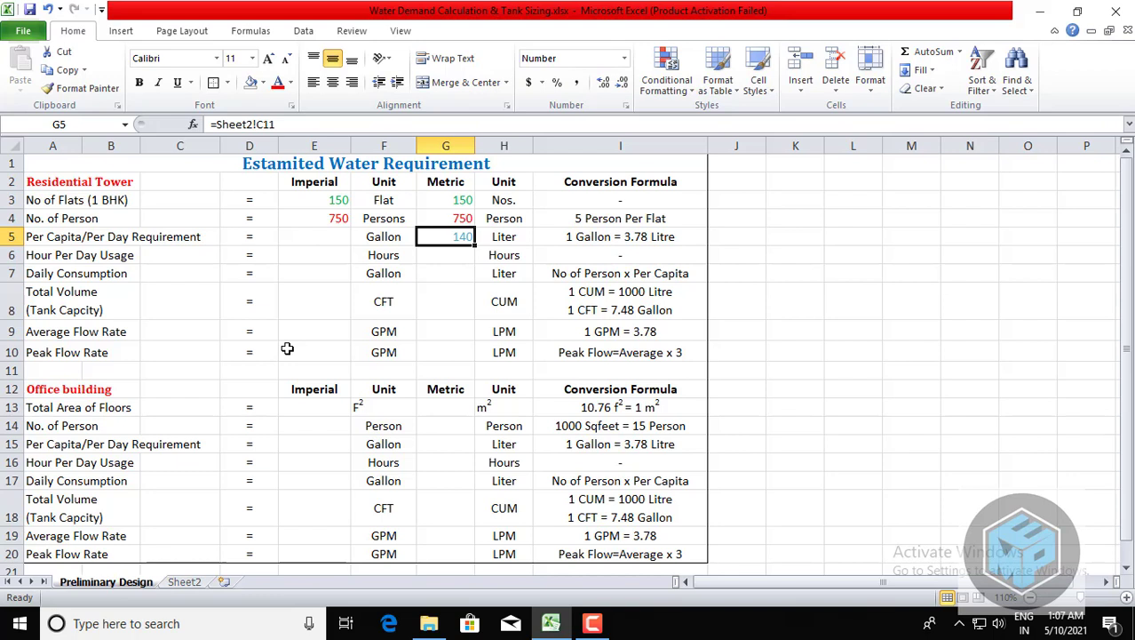
# Calculate the Residential Tower's imperial Per Capita/Per Day Requirement with the formula =G5/3.78.
pyautogui.press('Left')
pyautogui.press('Left')
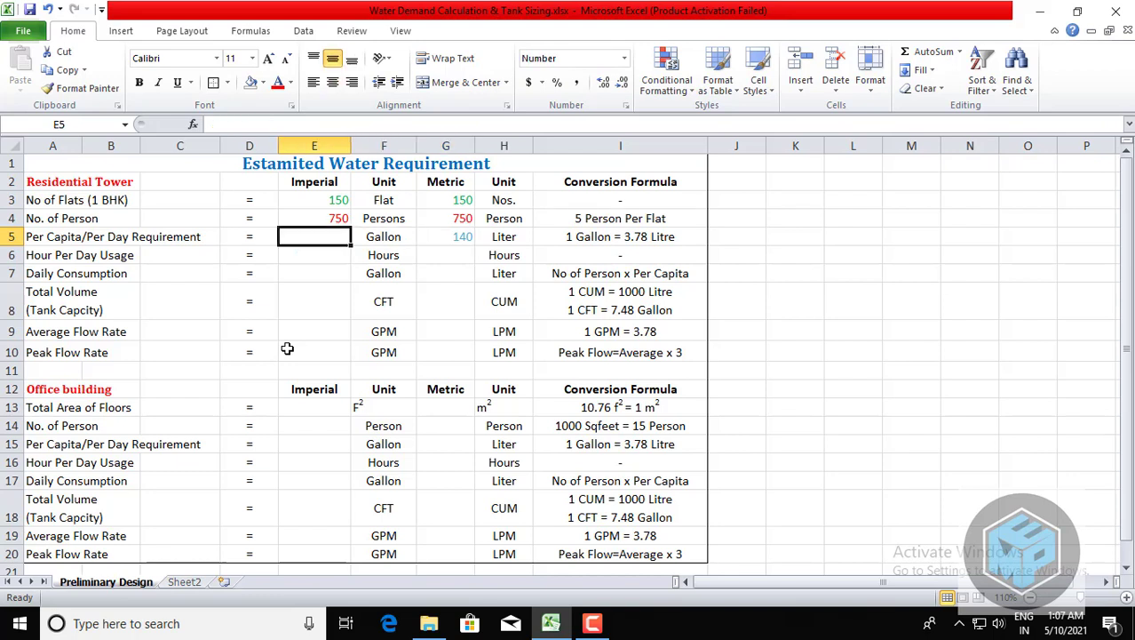
pyautogui.write('=')
pyautogui.press('Right')
pyautogui.press('Right')
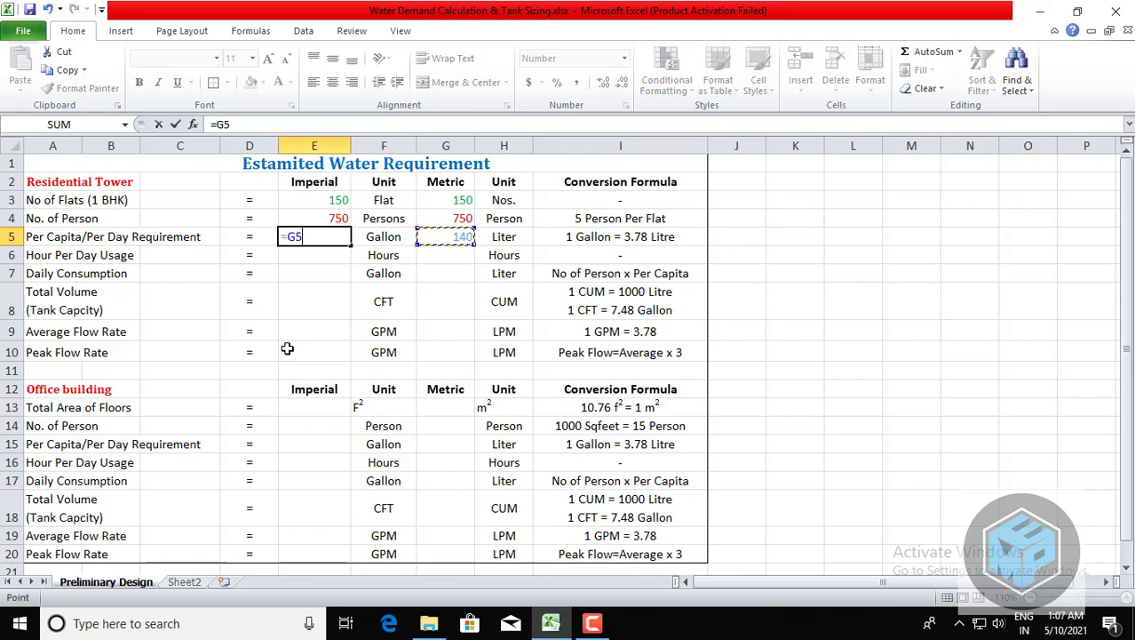
pyautogui.write('/3.78')
pyautogui.press('Return')
pyautogui.press('Up')
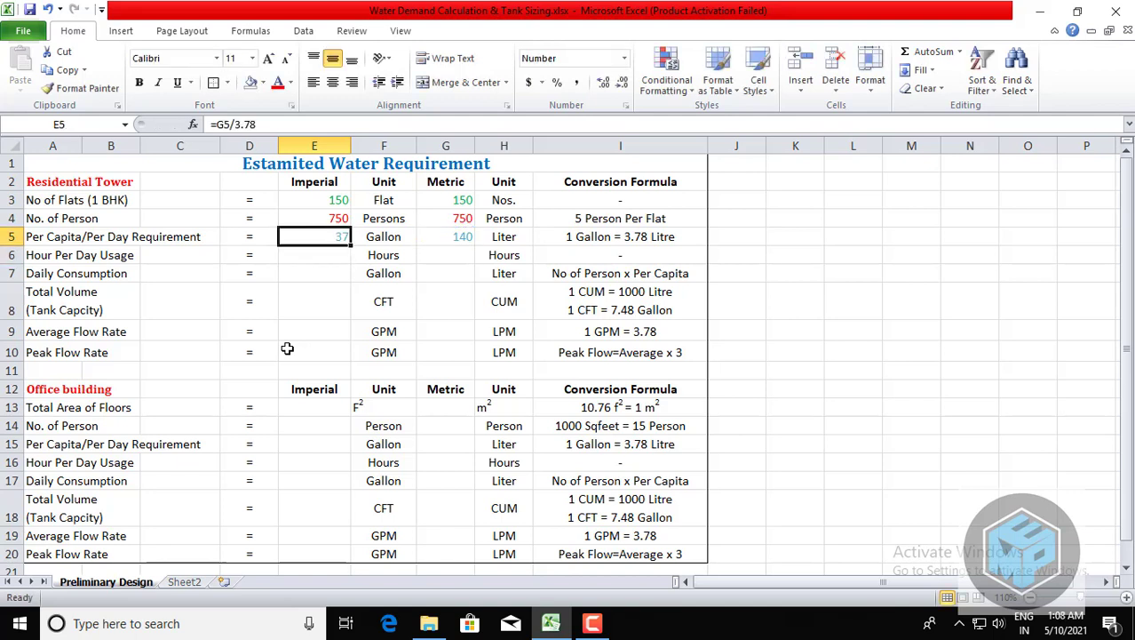
# Compare the per capita requirement's gallon and liter values with the conversion formula in the same row.
pyautogui.press('Right')
pyautogui.press('Right')
pyautogui.press('Right')
pyautogui.press('Right')
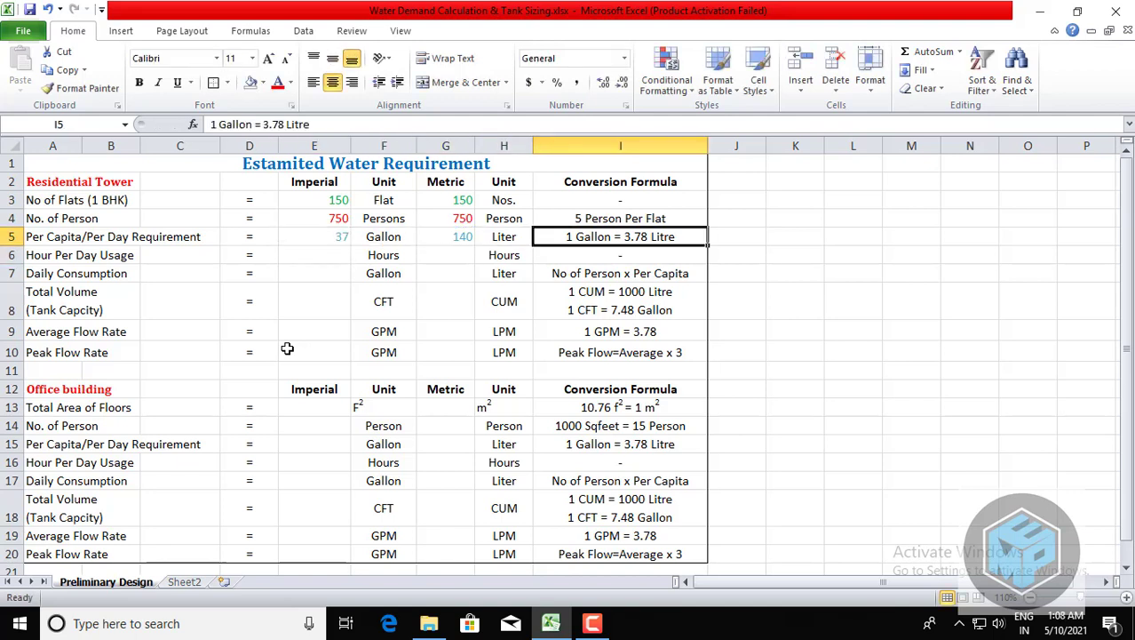
pyautogui.press('Left')
pyautogui.press('Left')
pyautogui.press('Left')
pyautogui.press('Left')
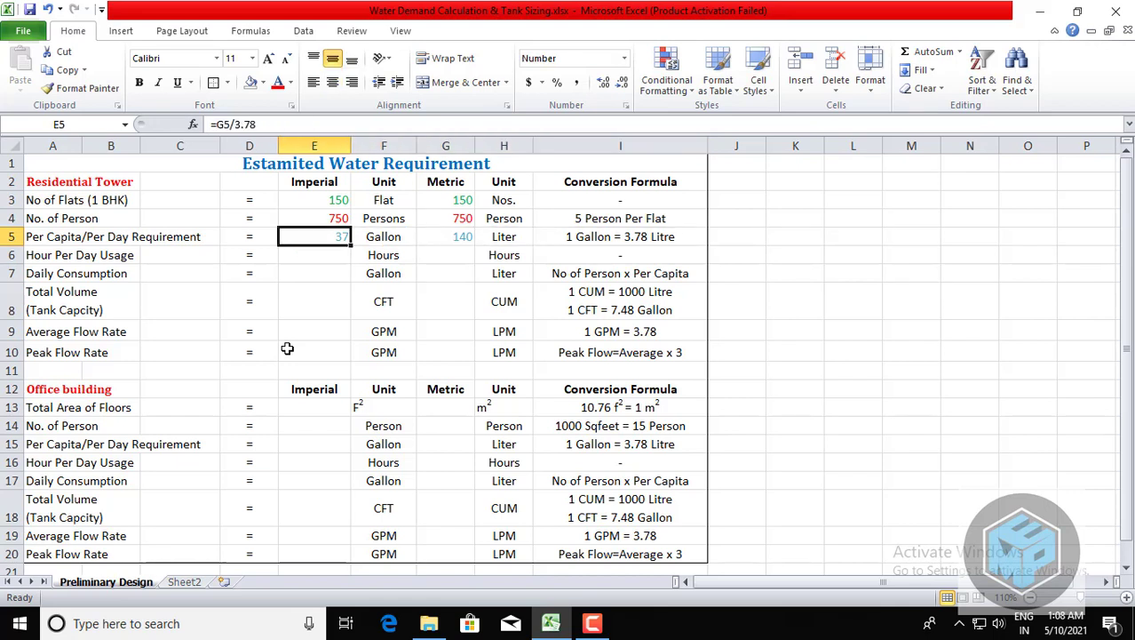
pyautogui.press('Right')
pyautogui.press('Right')
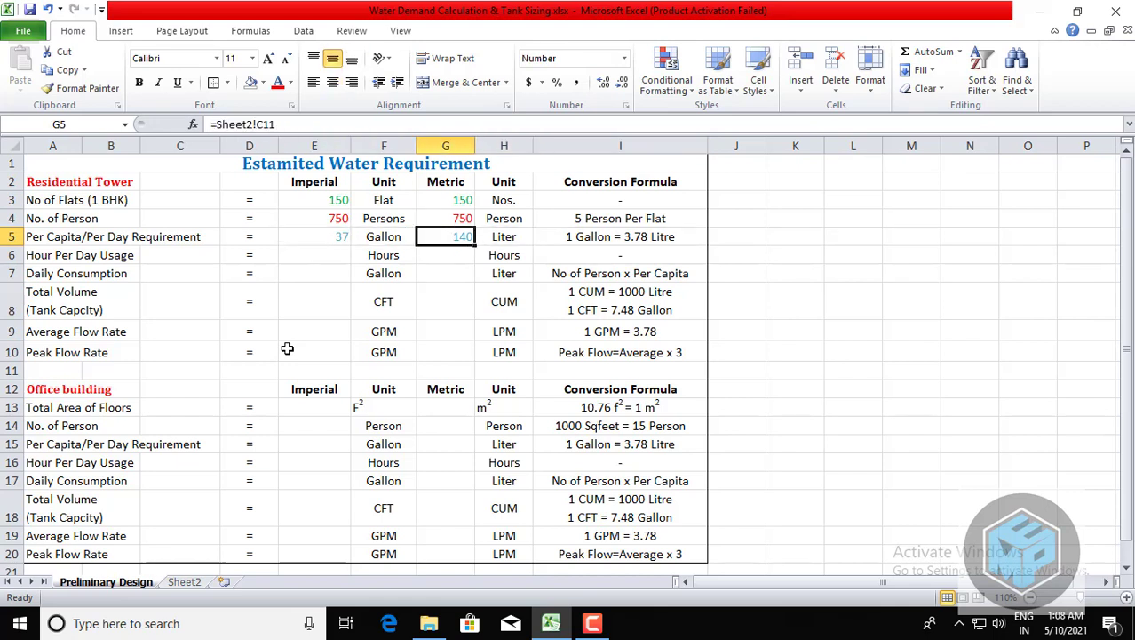
pyautogui.press('Left')
pyautogui.press('Left')
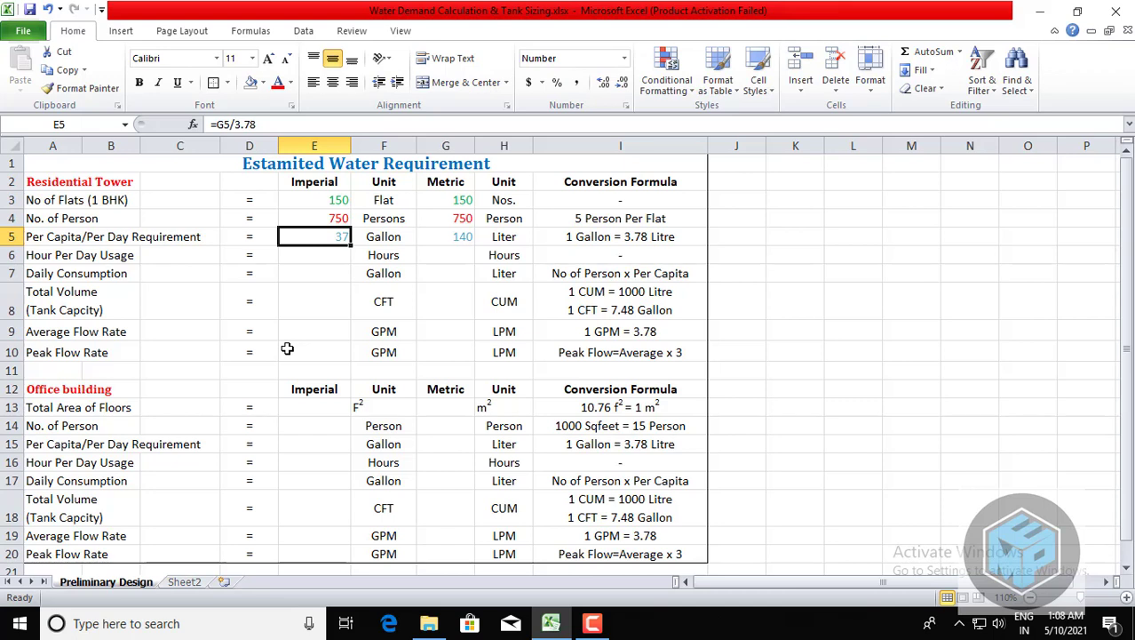
# Enter 15 hours as the Residential Tower's Hour Per Day Usage in both the Imperial and Metric columns.
pyautogui.press('Left')
pyautogui.press('Left')
pyautogui.press('Left')
pyautogui.press('Left')
pyautogui.press('Down')
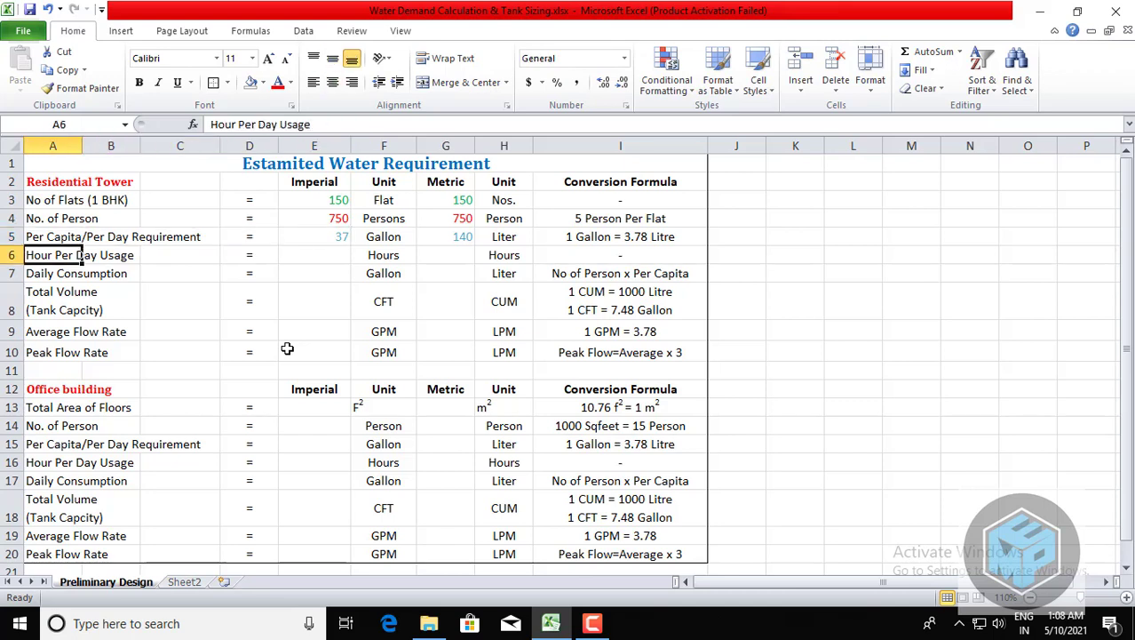
pyautogui.press('Right')
pyautogui.press('Right')
pyautogui.press('Right')
pyautogui.press('Right')
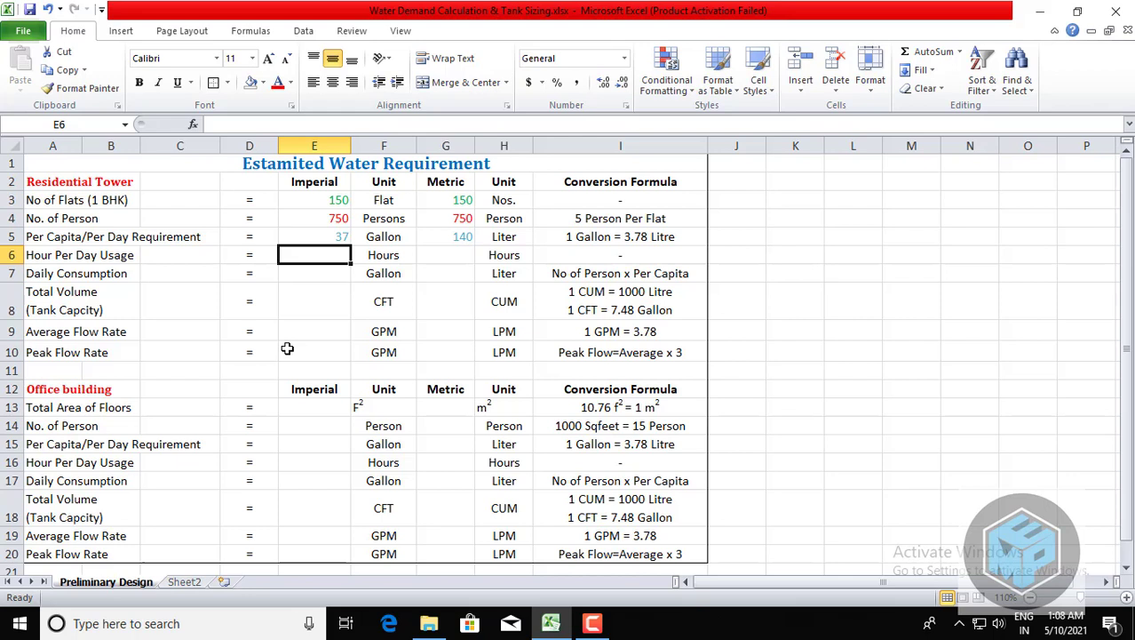
pyautogui.write('1')
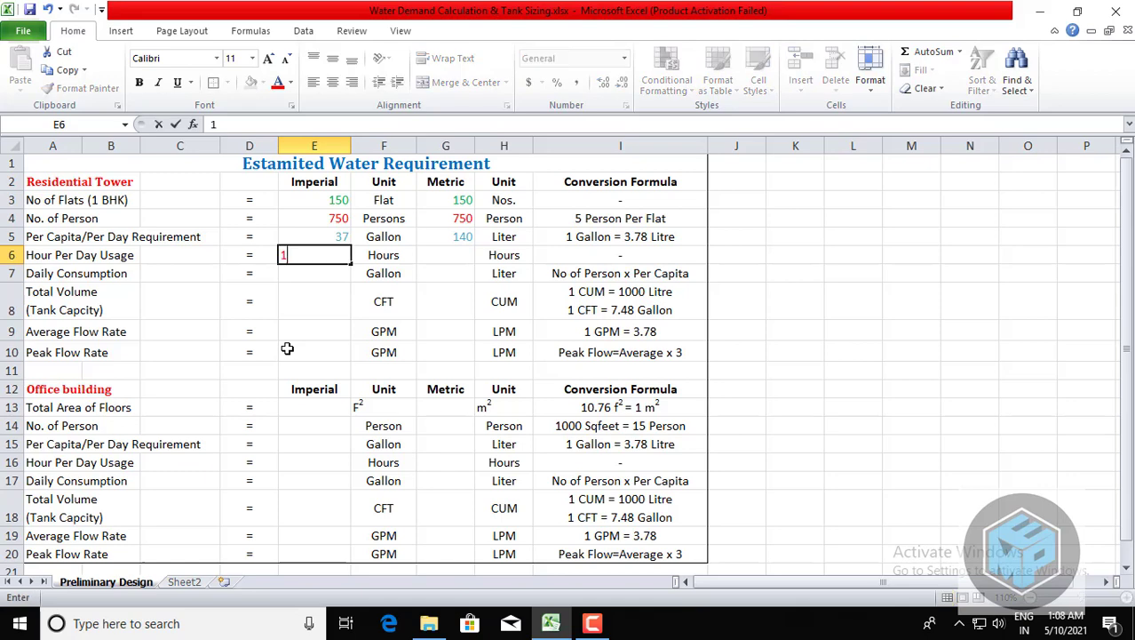
pyautogui.write('5')
pyautogui.press('Tab')
pyautogui.press('Tab')
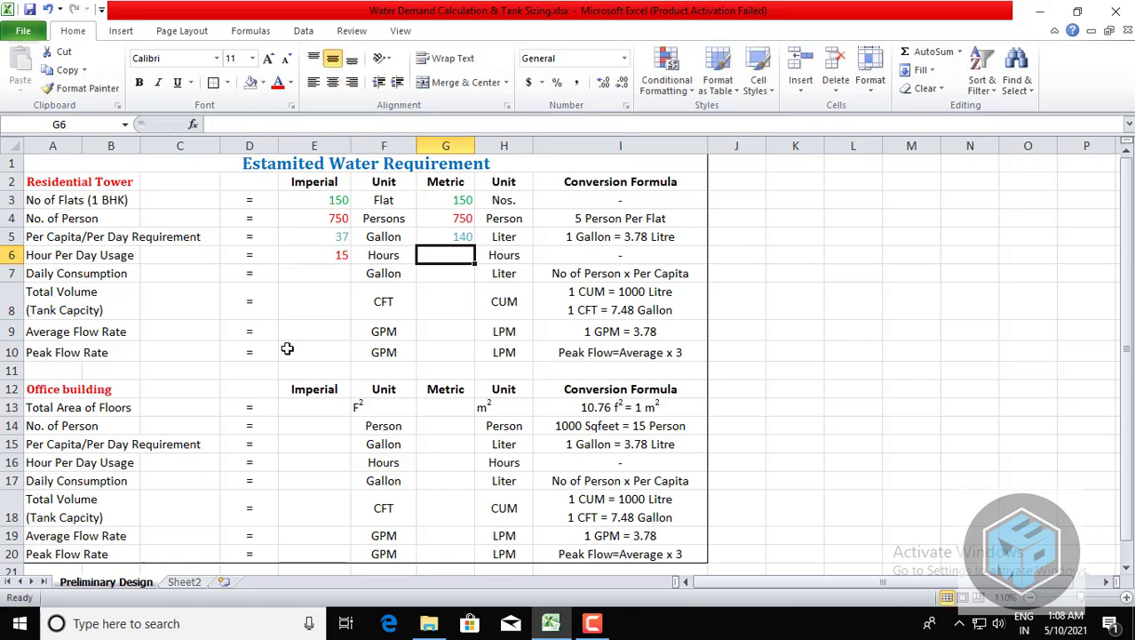
pyautogui.write('15')
pyautogui.press('Return')
# Go to the Imperial cell of the Residential Tower's Daily Consumption row.
pyautogui.press('Left')
pyautogui.press('Left')
pyautogui.press('Left')
pyautogui.press('Left')
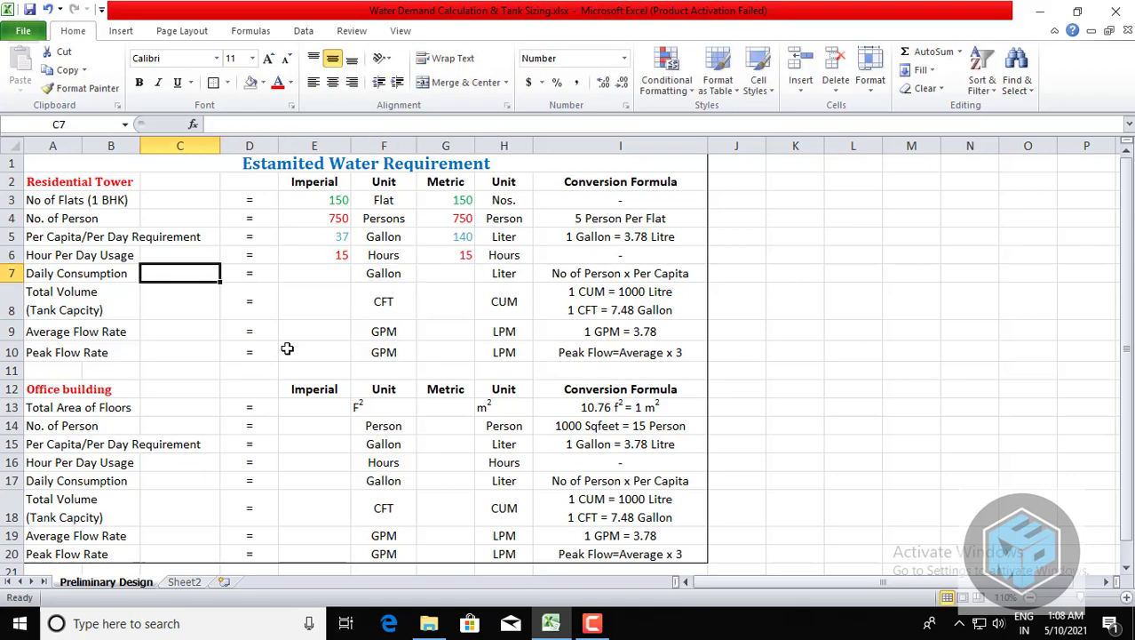
pyautogui.press('Left')
pyautogui.press('Left')
pyautogui.press('Right')
pyautogui.press('Right')
pyautogui.press('Right')
pyautogui.press('Right')
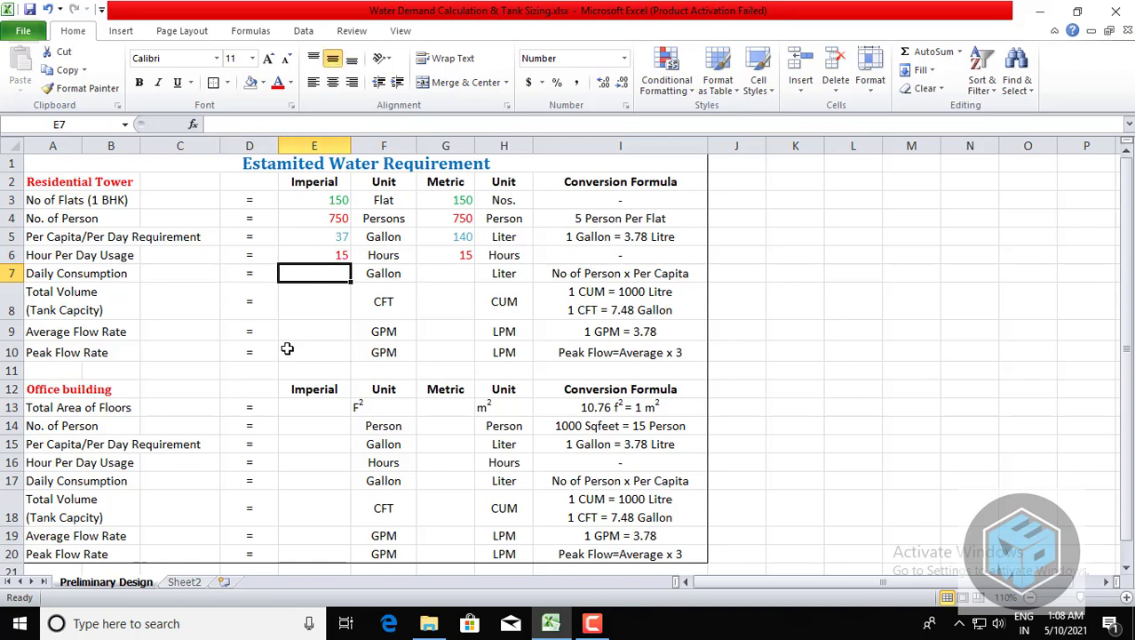
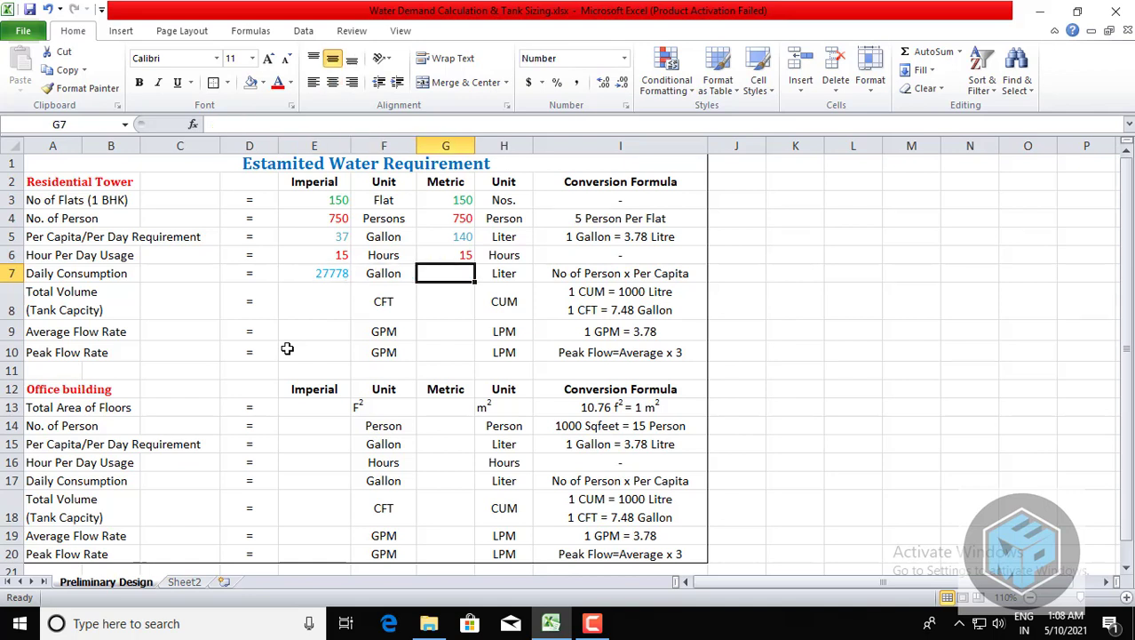
# Calculate the Residential Tower's metric Daily Consumption as No. of Person times Per Capita requirement, using =G4*G5.
pyautogui.write('=')
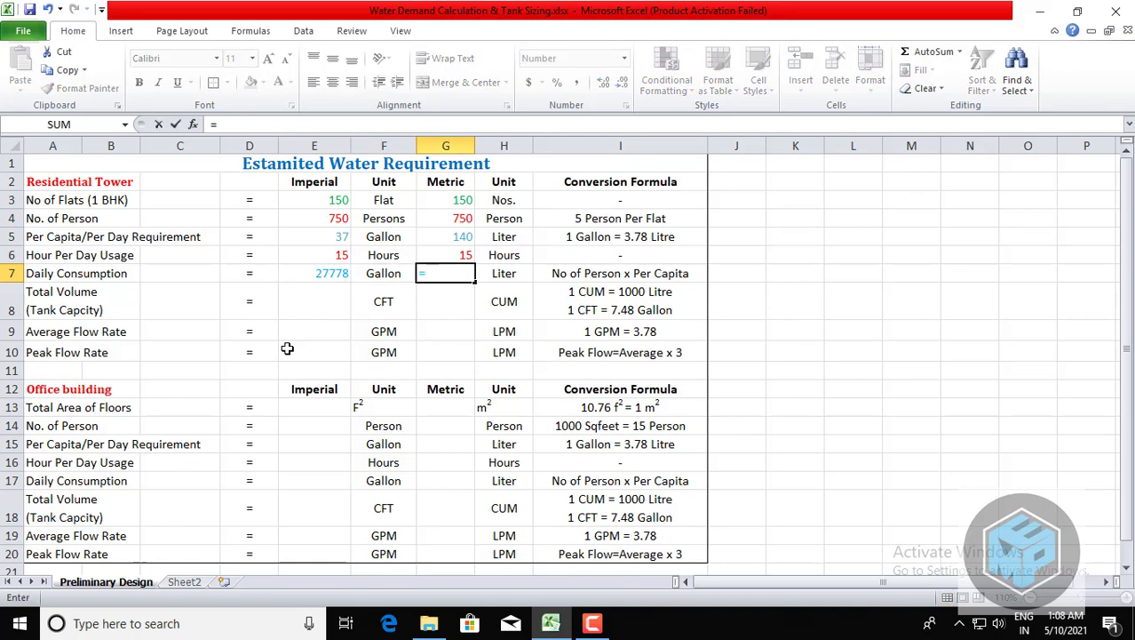
pyautogui.press('Up')
pyautogui.press('Up')
pyautogui.press('Up')
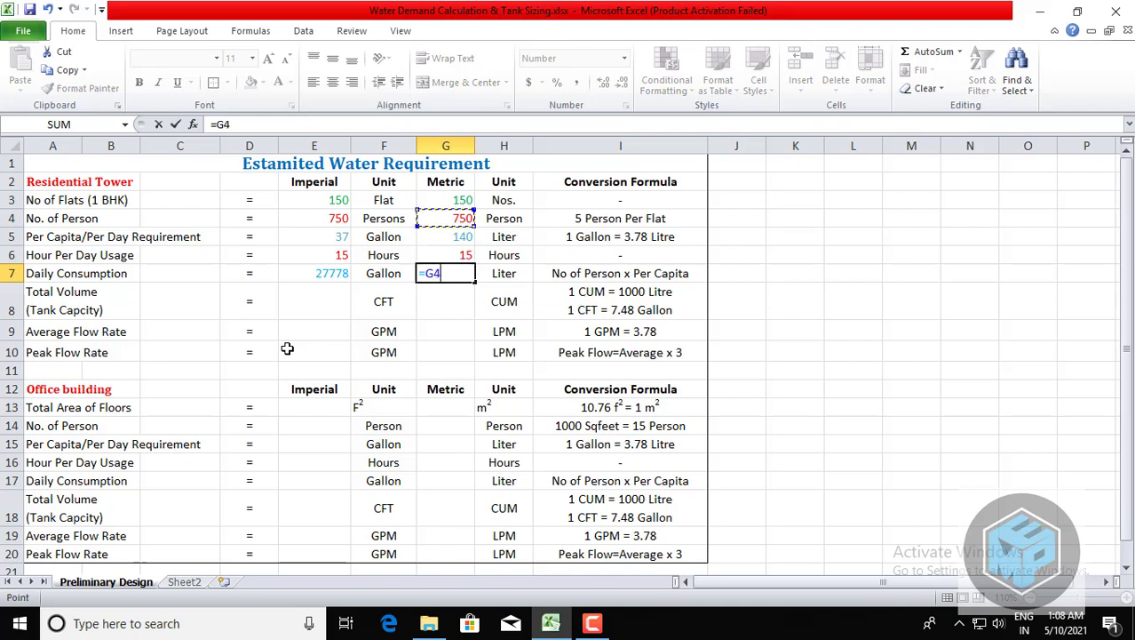
pyautogui.write('*')
pyautogui.press('Down')
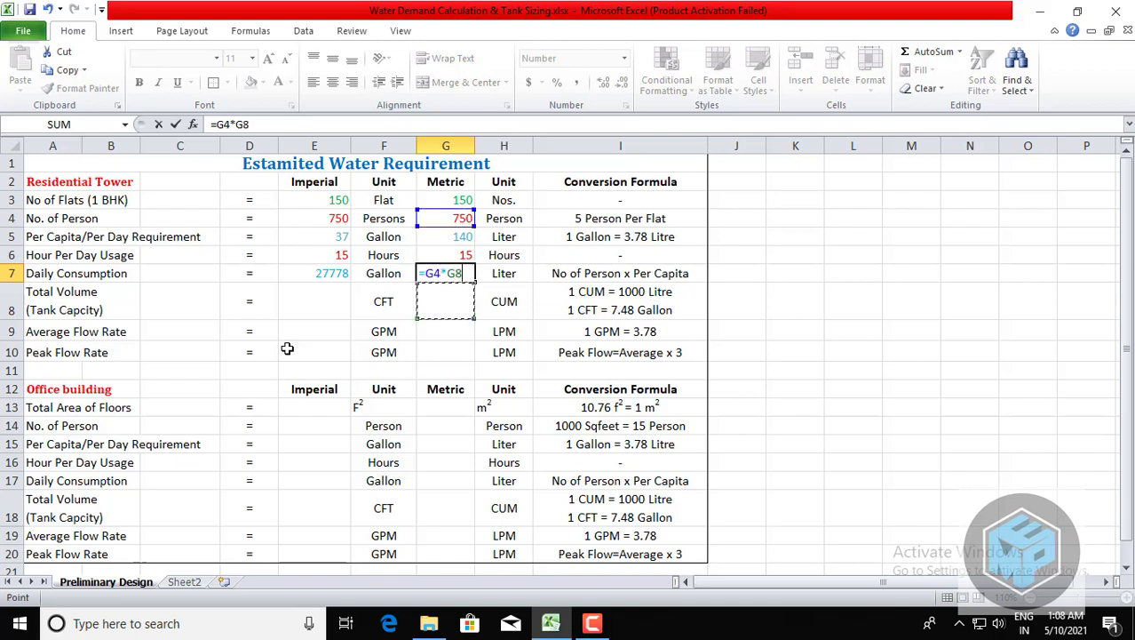
pyautogui.press('Up')
pyautogui.press('Up')
pyautogui.press('Up')
pyautogui.press('Return')
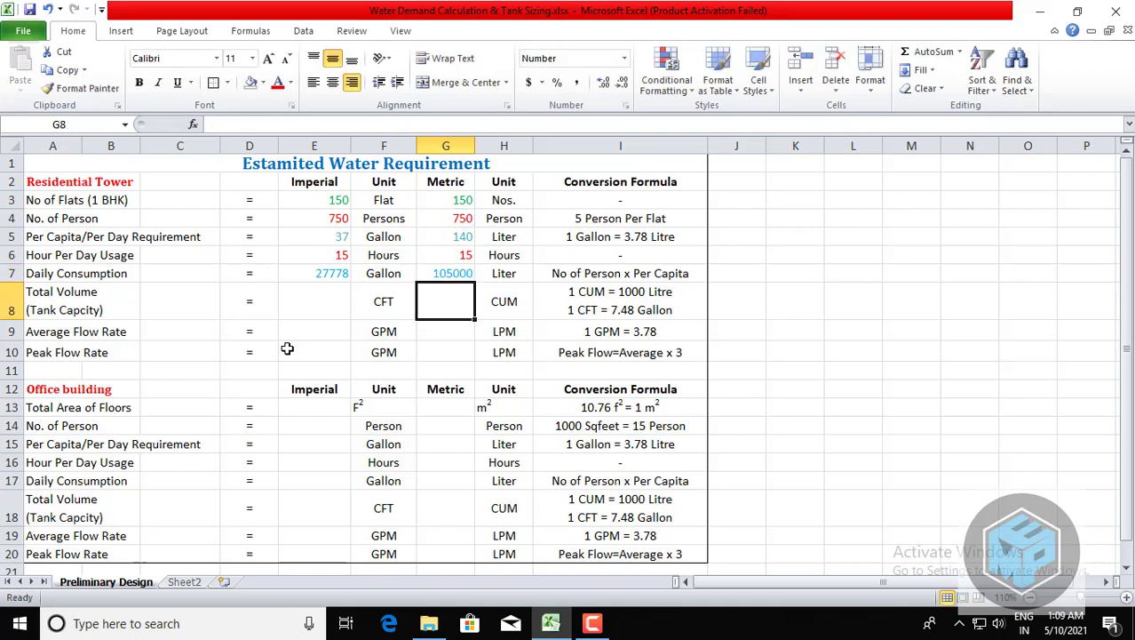
# Review the Residential Tower's Daily Consumption row, from its metric value and unit back to the row label.
pyautogui.press('Up')
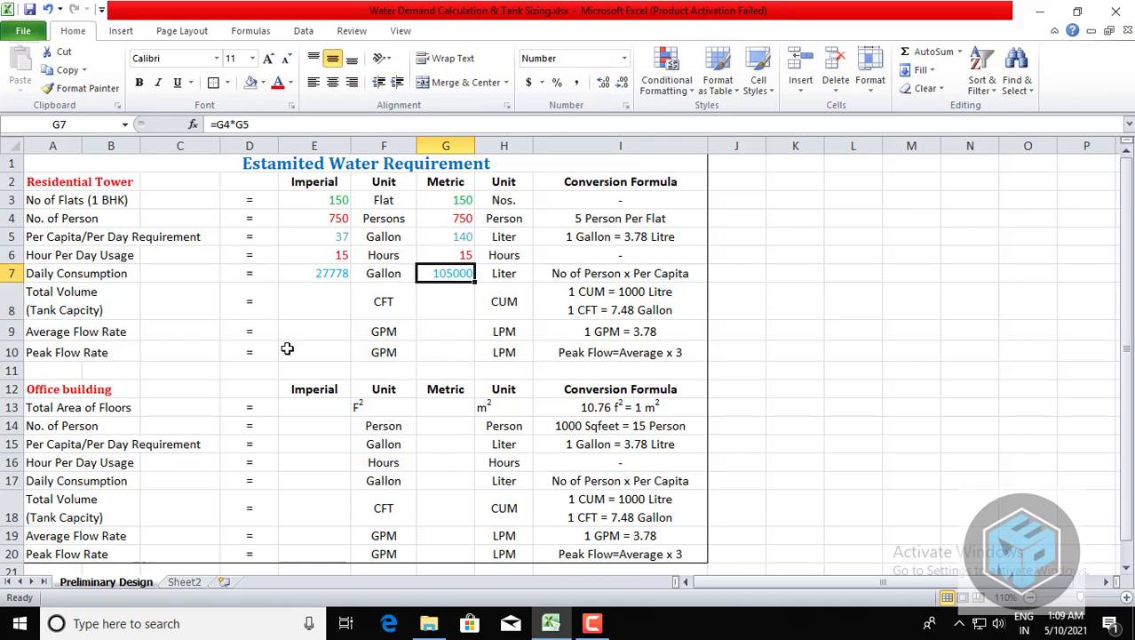
pyautogui.press('Right')
pyautogui.press('Left')
pyautogui.press('Left')
pyautogui.press('Left')
pyautogui.press('Left')
pyautogui.press('Left')
pyautogui.press('Left')
pyautogui.press('Left')
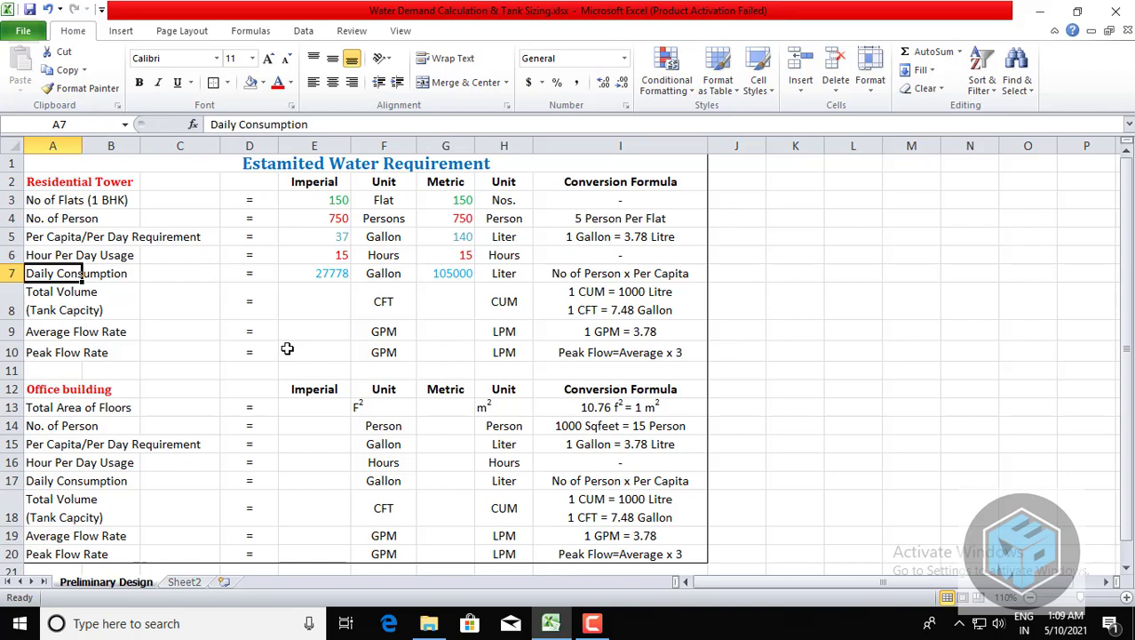
# Examine the Residential Tower's Total Volume (Tank Capacity) row, its Imperial and Metric units, and the Imperial Daily Consumption formula.
pyautogui.press('Down')
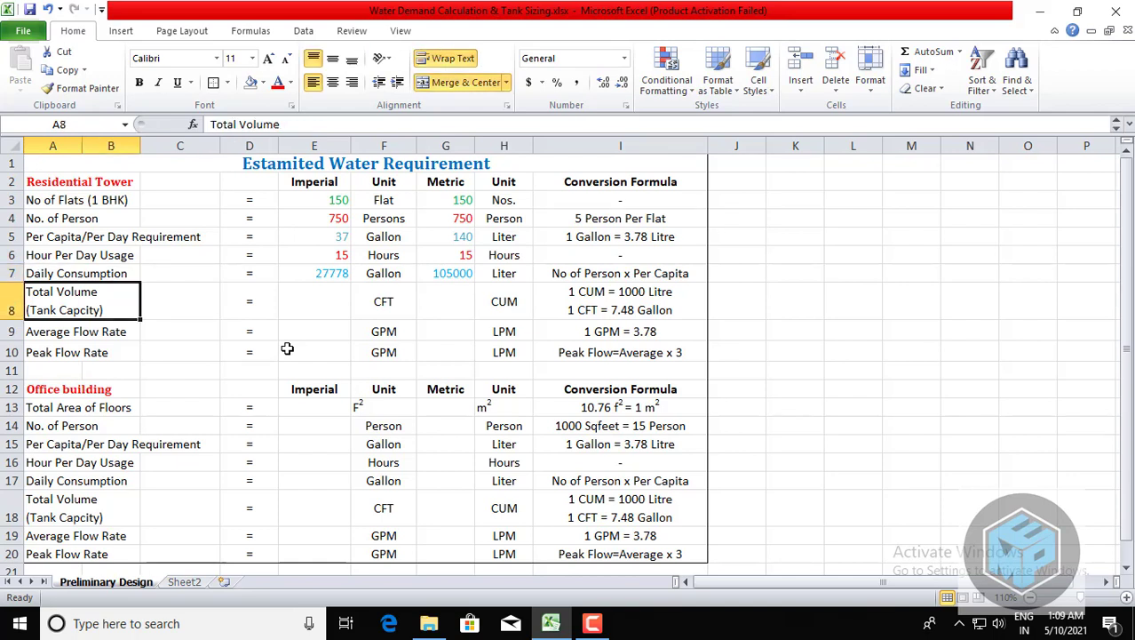
pyautogui.press('Right')
pyautogui.press('Right')
pyautogui.press('Right')
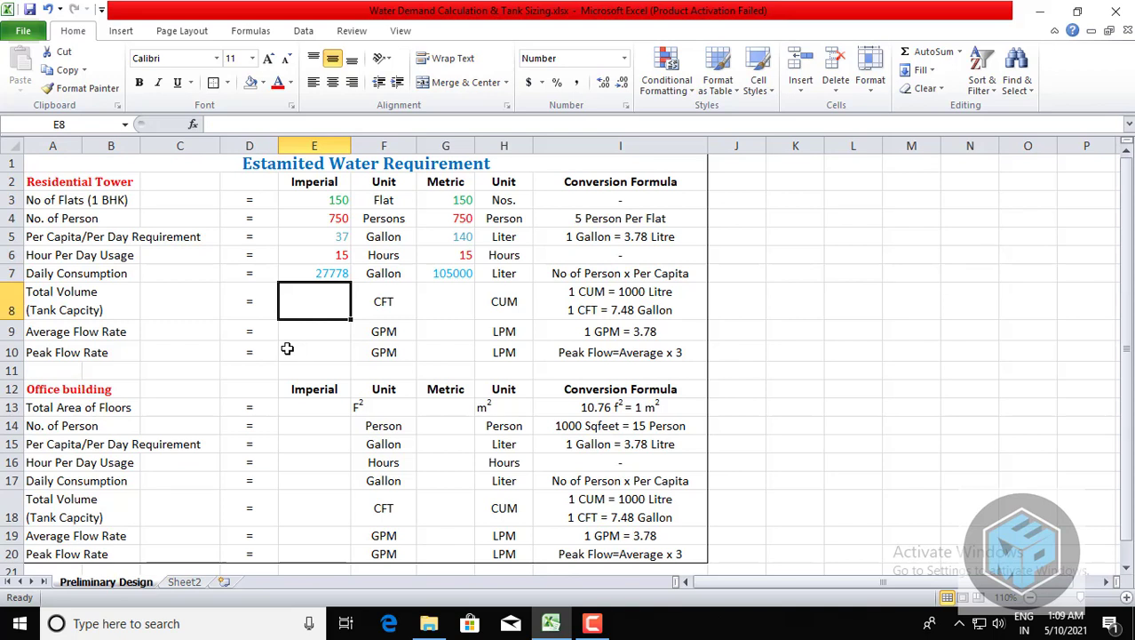
pyautogui.press('Right')
pyautogui.press('Right')
pyautogui.press('Right')
pyautogui.press('Left')
pyautogui.press('Left')
pyautogui.press('Left')
pyautogui.press('Up')
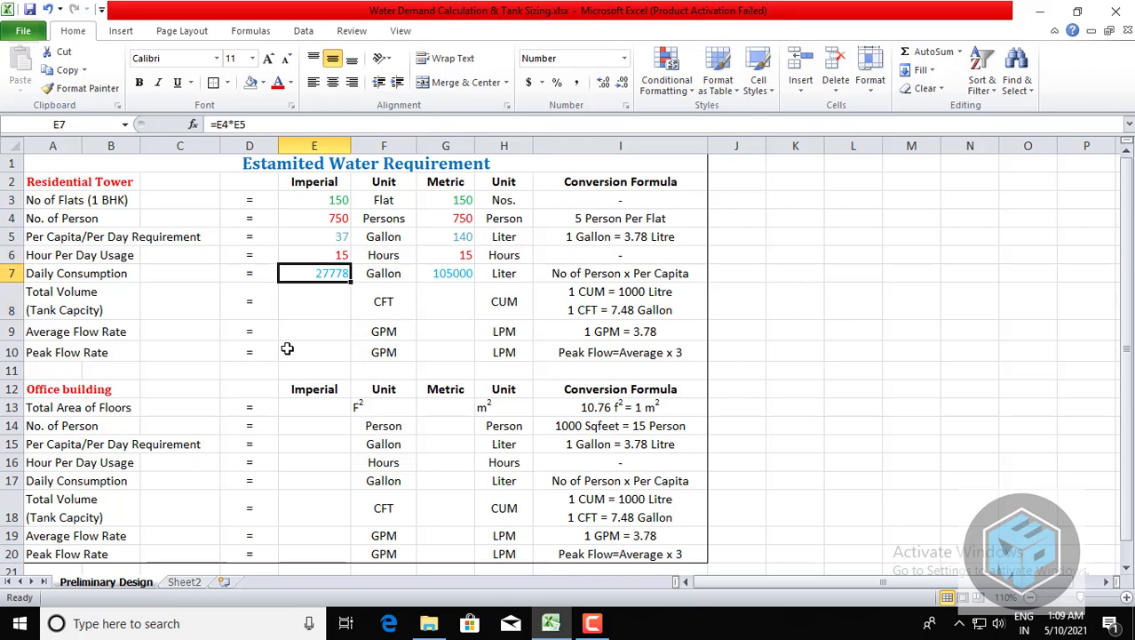
# Calculate the Residential Tower's Imperial Total Volume by dividing the Daily Consumption in gallons by 7.48, using =E7/7.48.
pyautogui.press('Down')
pyautogui.write('=')
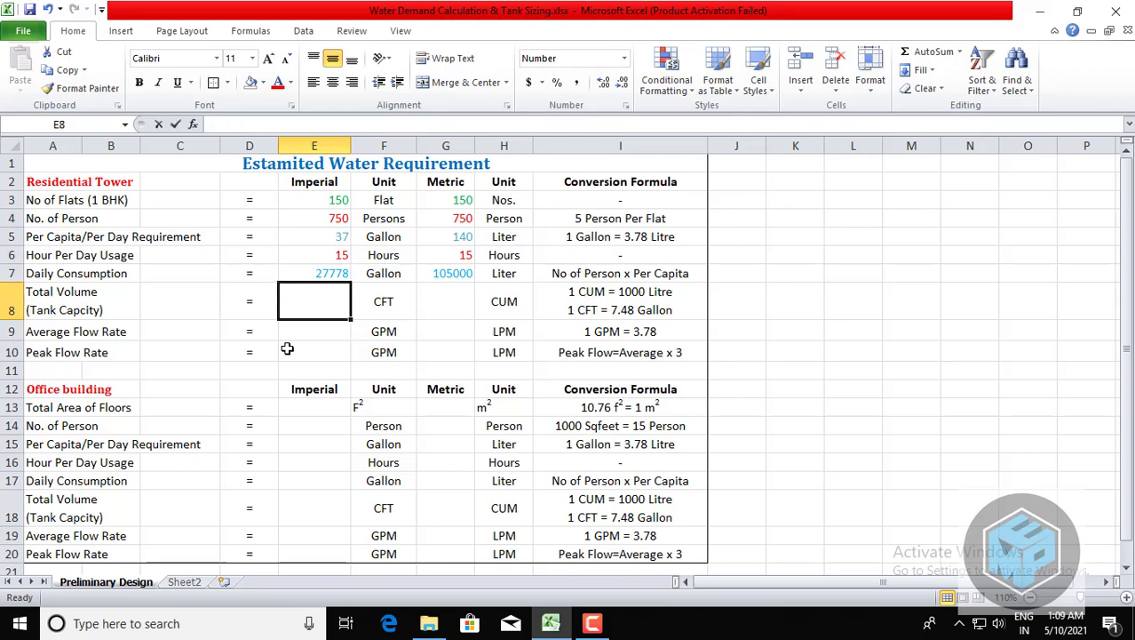
pyautogui.press('Up')
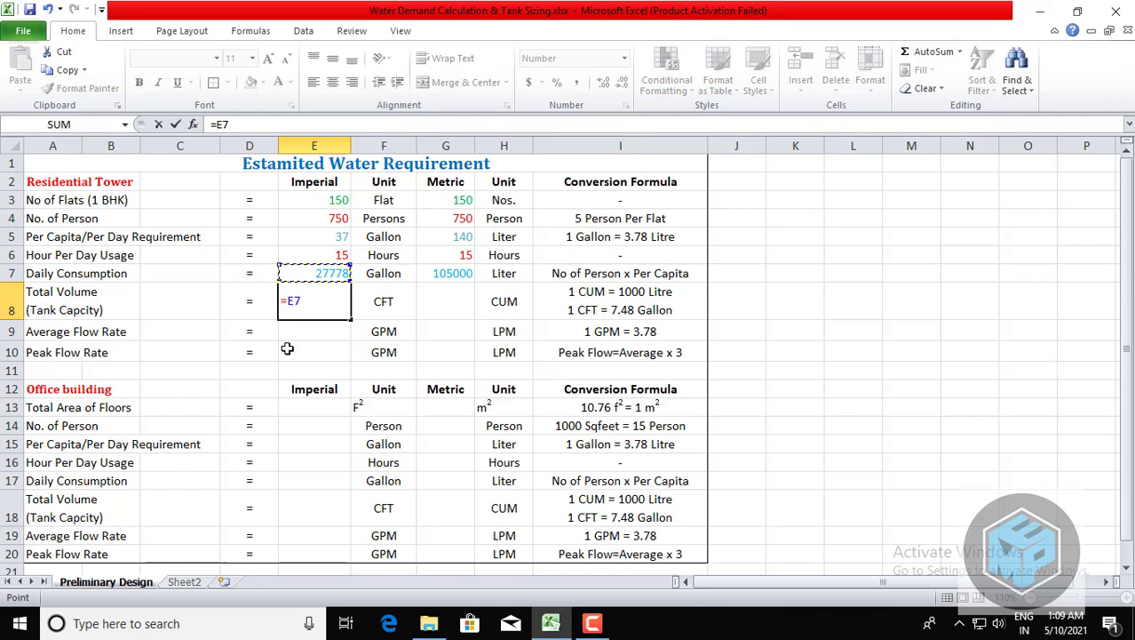
pyautogui.write('/7.48')
pyautogui.press('Return')
# Check the Imperial Total Volume formula against the conversion formula in the same row.
pyautogui.press('Up')
pyautogui.press('Right')
pyautogui.press('Right')
pyautogui.press('Right')
pyautogui.press('Right')
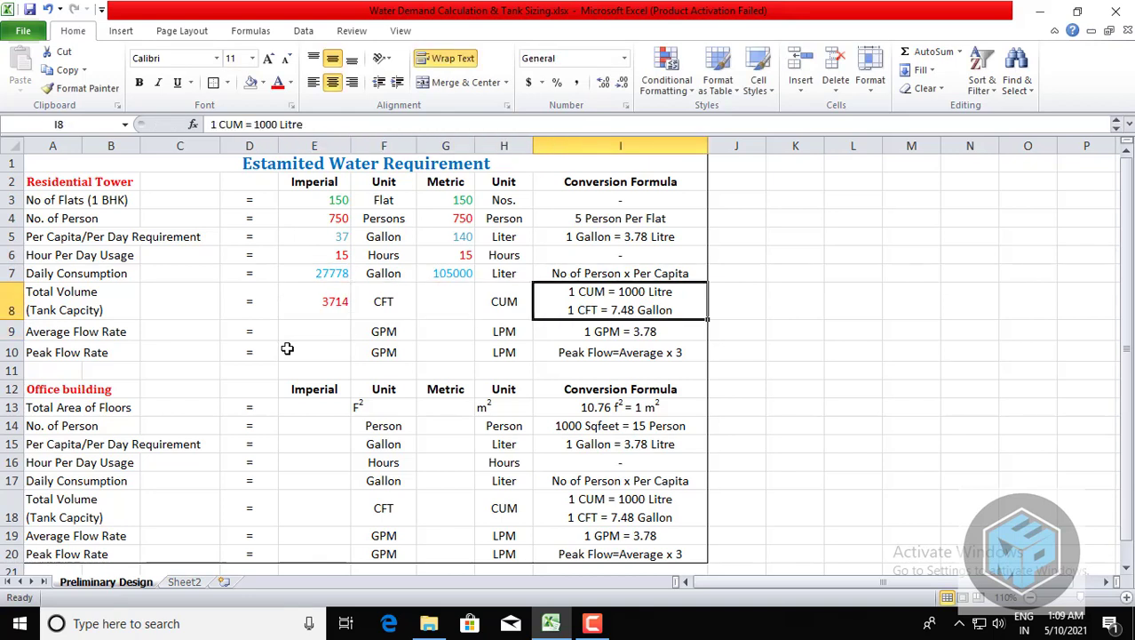
pyautogui.press('Left')
pyautogui.press('Left')
pyautogui.press('Left')
pyautogui.press('Left')
pyautogui.press('F2')
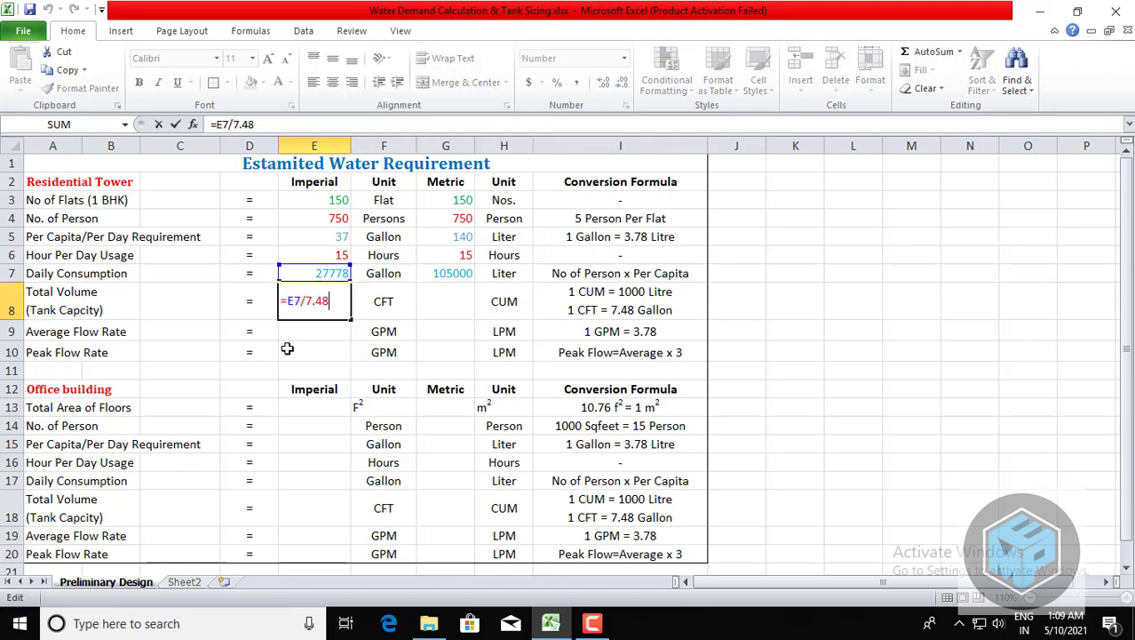
pyautogui.press('Escape')
# Calculate the Residential Tower's metric Total Volume by dividing the Daily Consumption in liters by 1000, using =G7/1000.
pyautogui.press('Right')
pyautogui.press('Right')
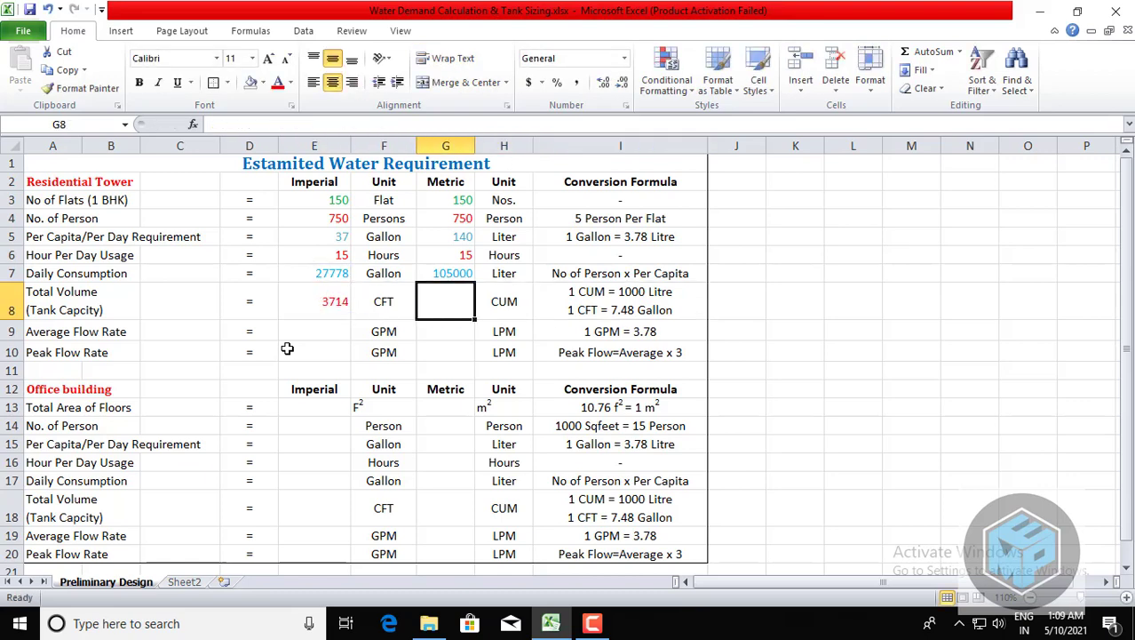
pyautogui.write('=')
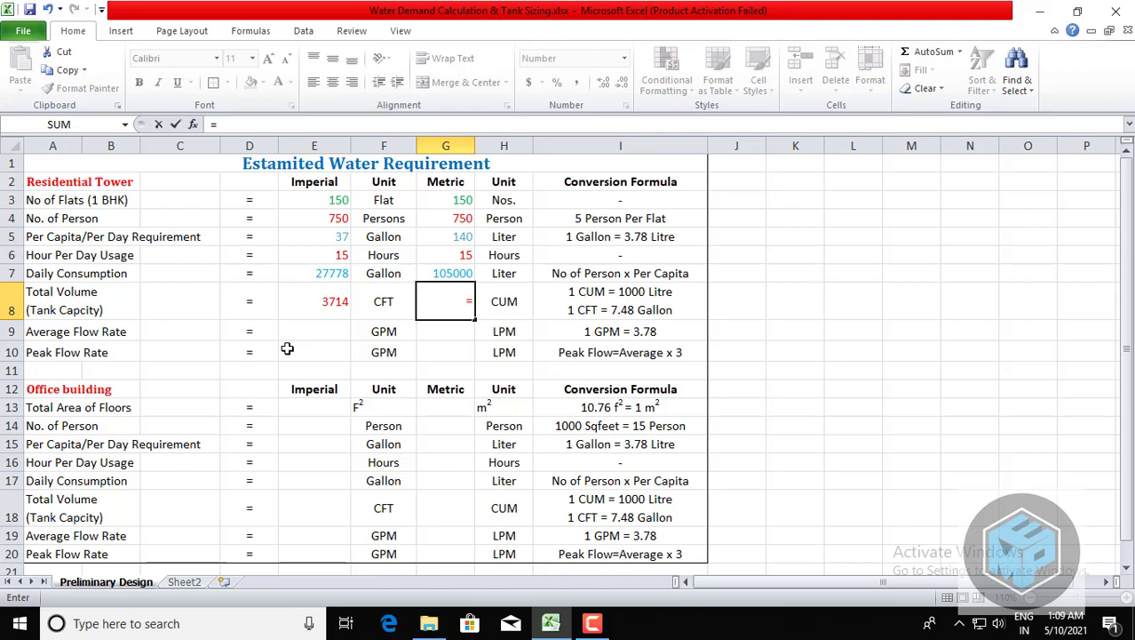
pyautogui.press('Up')
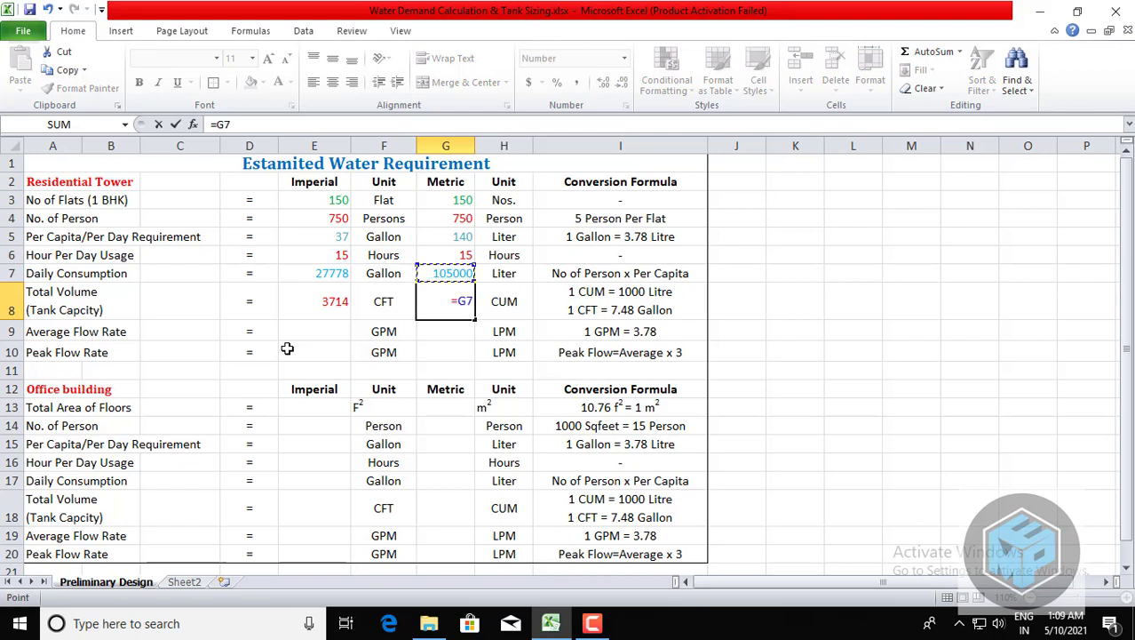
pyautogui.write('/1000')
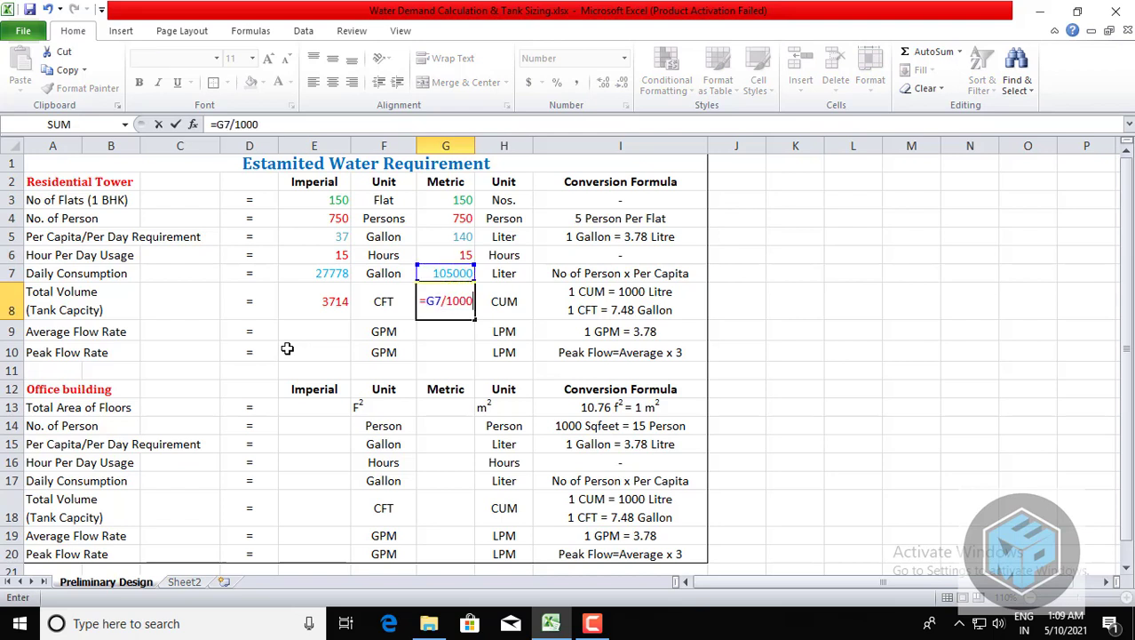
pyautogui.press('Return')
# Review the completed Total Volume (Tank Capacity) row, comparing its Imperial and Metric values with the units and conversion formula.
pyautogui.press('Up')
pyautogui.press('Right')
pyautogui.press('Right')
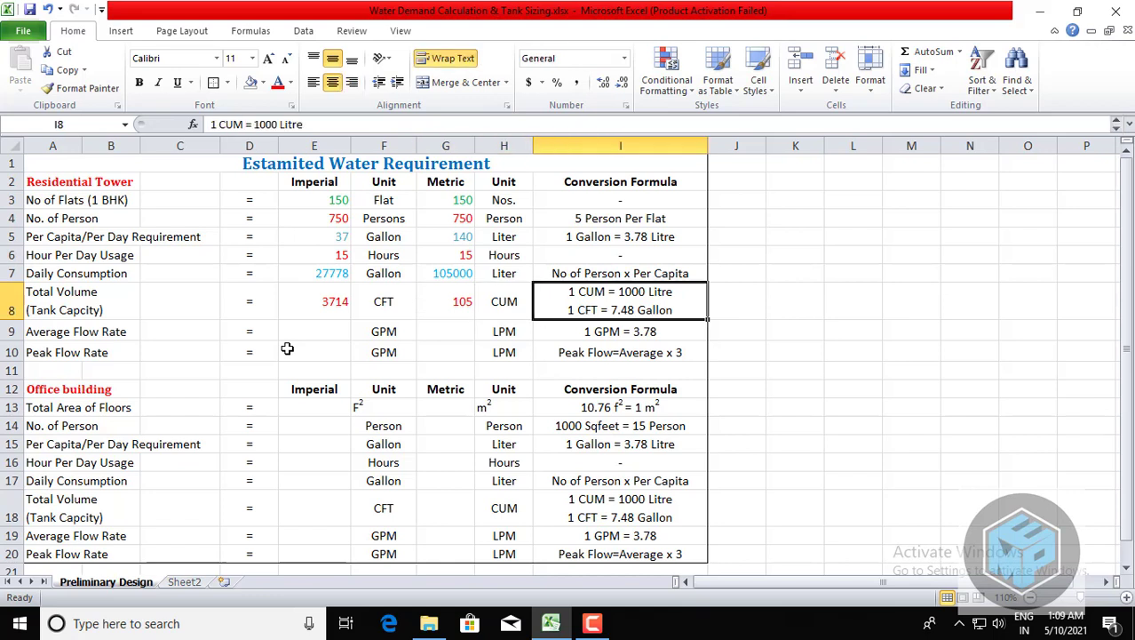
pyautogui.press('Left')
pyautogui.press('Left')
pyautogui.press('Left')
pyautogui.press('Left')
pyautogui.press('Left')
pyautogui.press('Left')
pyautogui.press('Left')
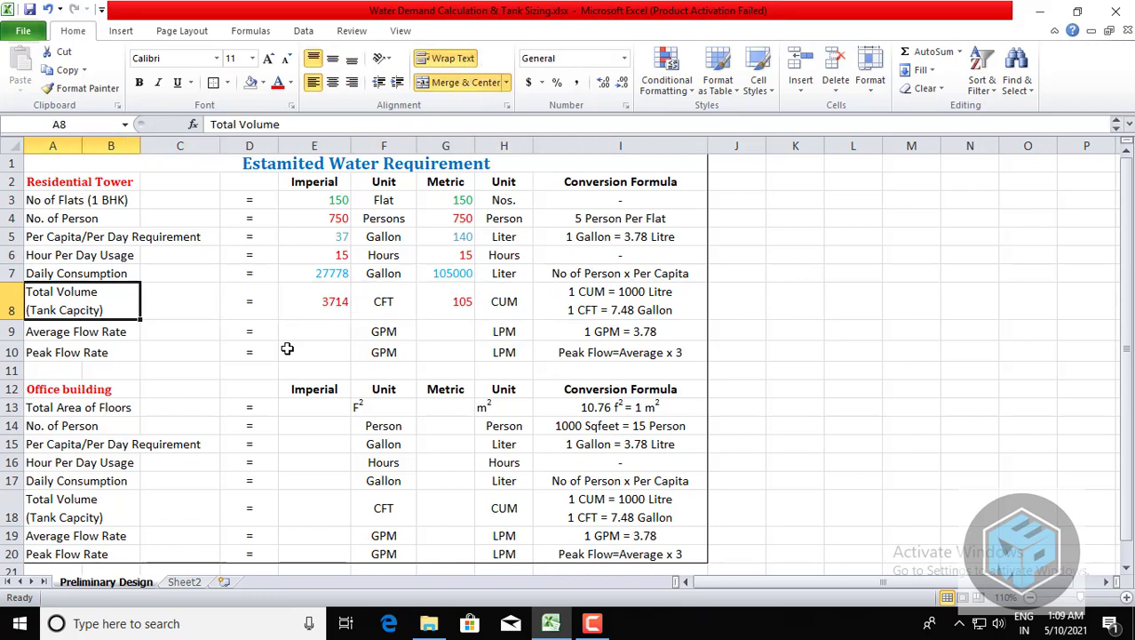
pyautogui.press('Right')
pyautogui.press('Left')
pyautogui.press('Right')
pyautogui.press('Right')
pyautogui.press('Right')
pyautogui.press('Right')
pyautogui.press('Right')
pyautogui.press('Right')
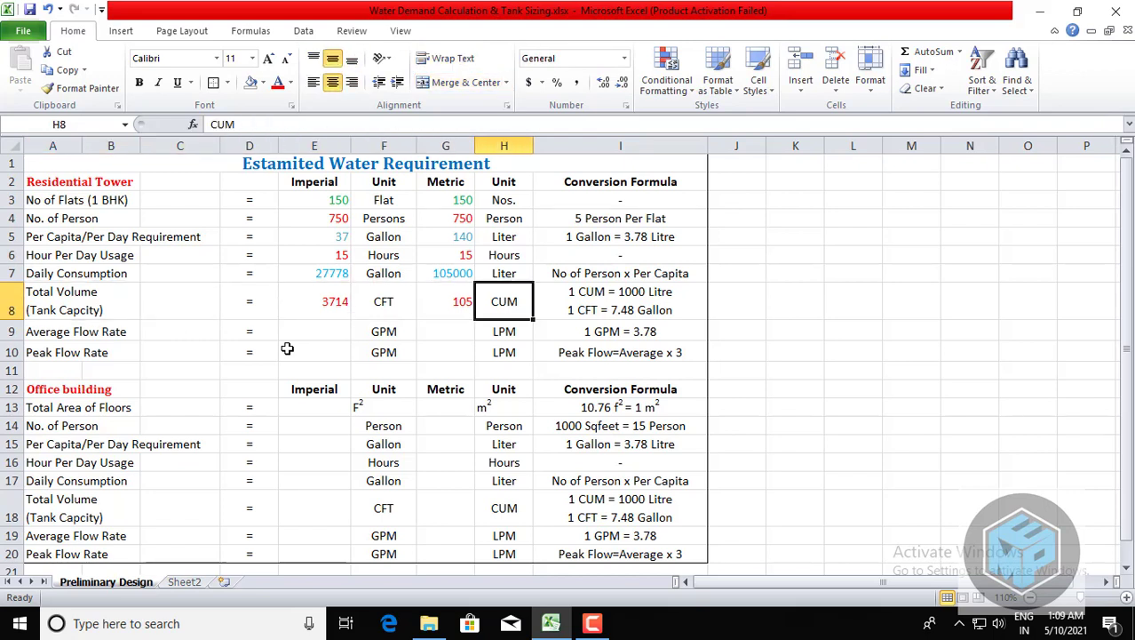
pyautogui.press('Left')
pyautogui.press('Left')
pyautogui.press('Left')
pyautogui.press('Left')
pyautogui.press('Left')
# Calculate the Residential Tower's Imperial Average Flow Rate from Daily Consumption and Hour Per Day Usage, using =E7/E6/60.
pyautogui.press('Down')
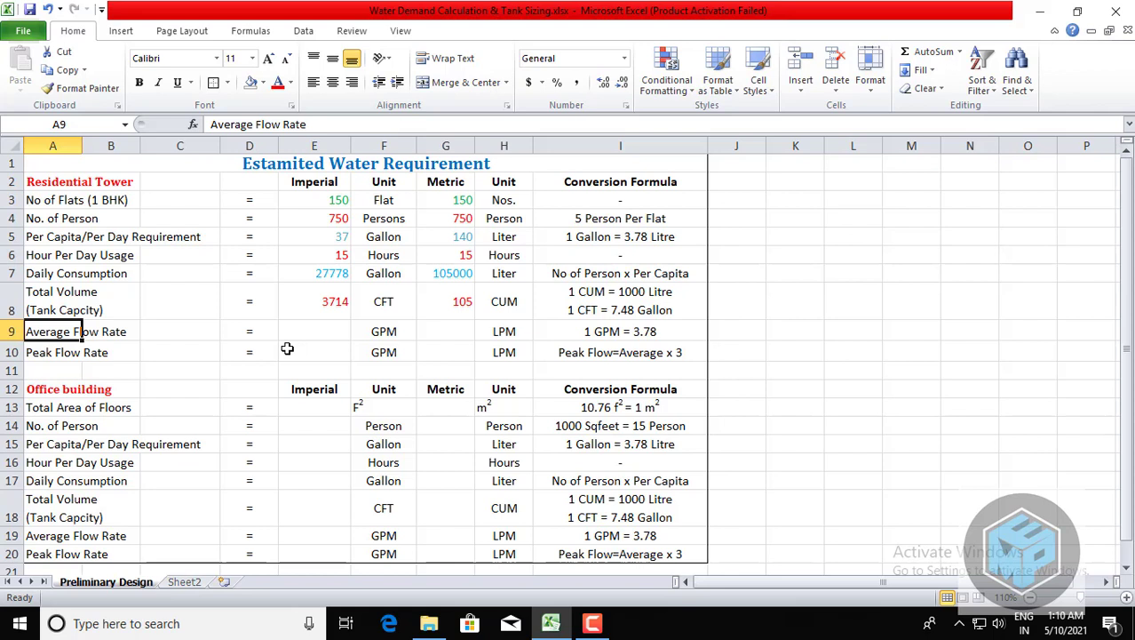
pyautogui.press('Right')
pyautogui.press('Right')
pyautogui.press('Right')
pyautogui.press('Right')
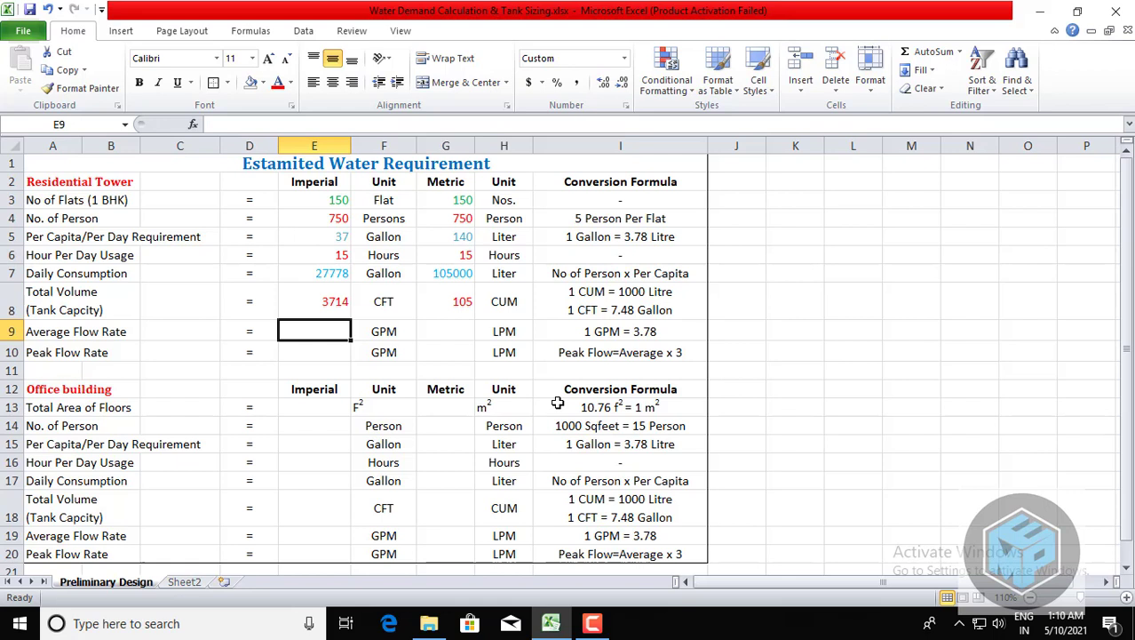
pyautogui.write('=')
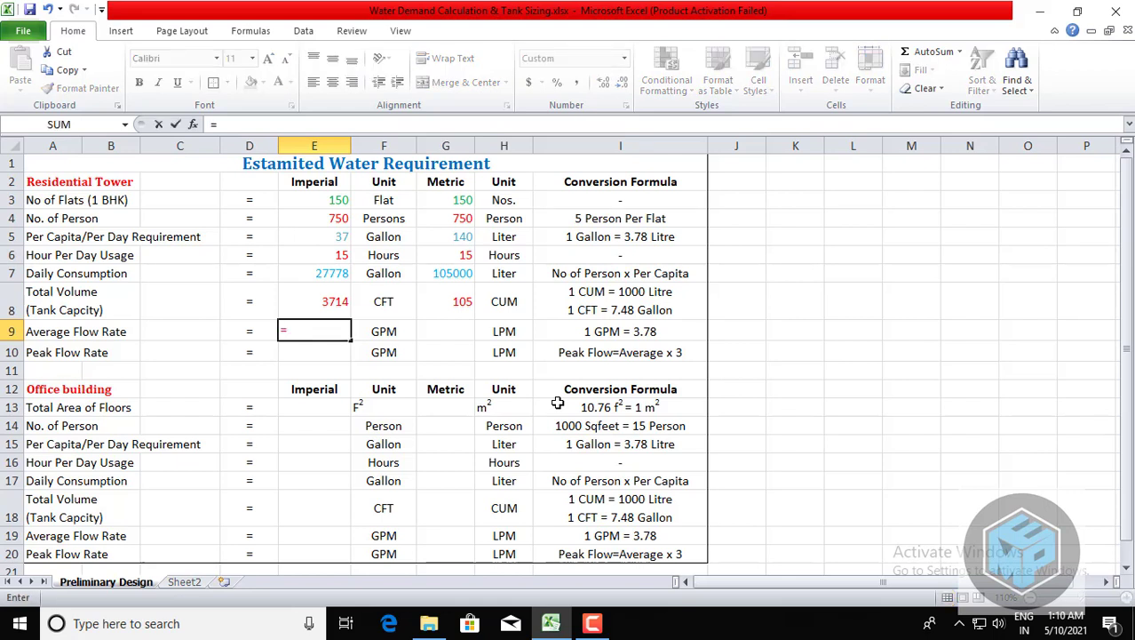
pyautogui.press('Up')
pyautogui.press('Up')
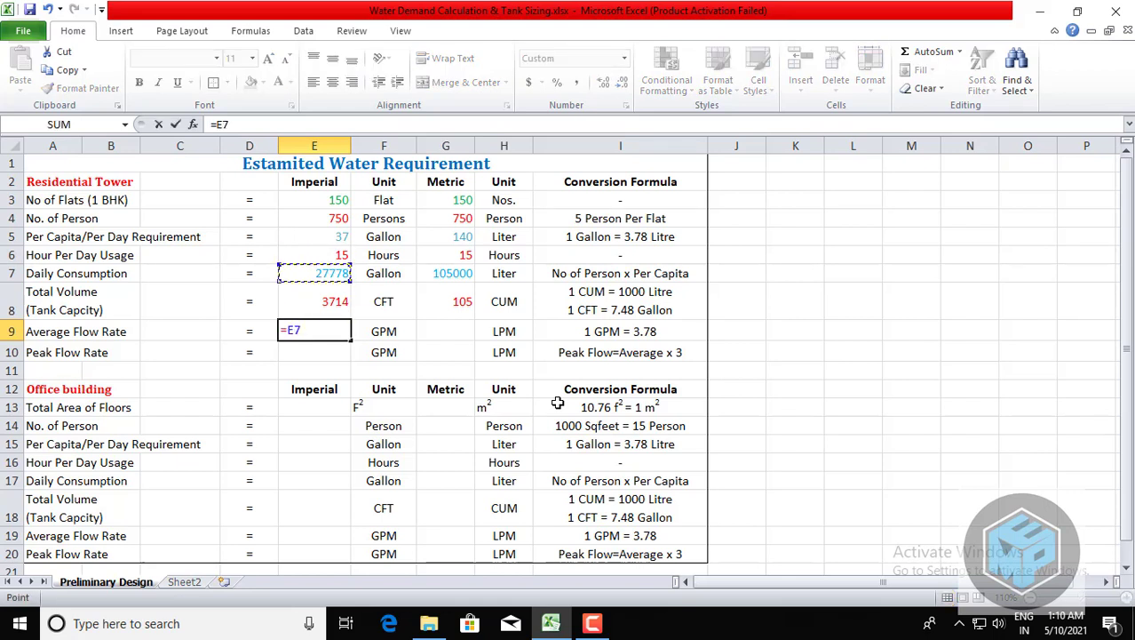
pyautogui.write('/')
pyautogui.press('Up')
pyautogui.press('Up')
pyautogui.press('Up')
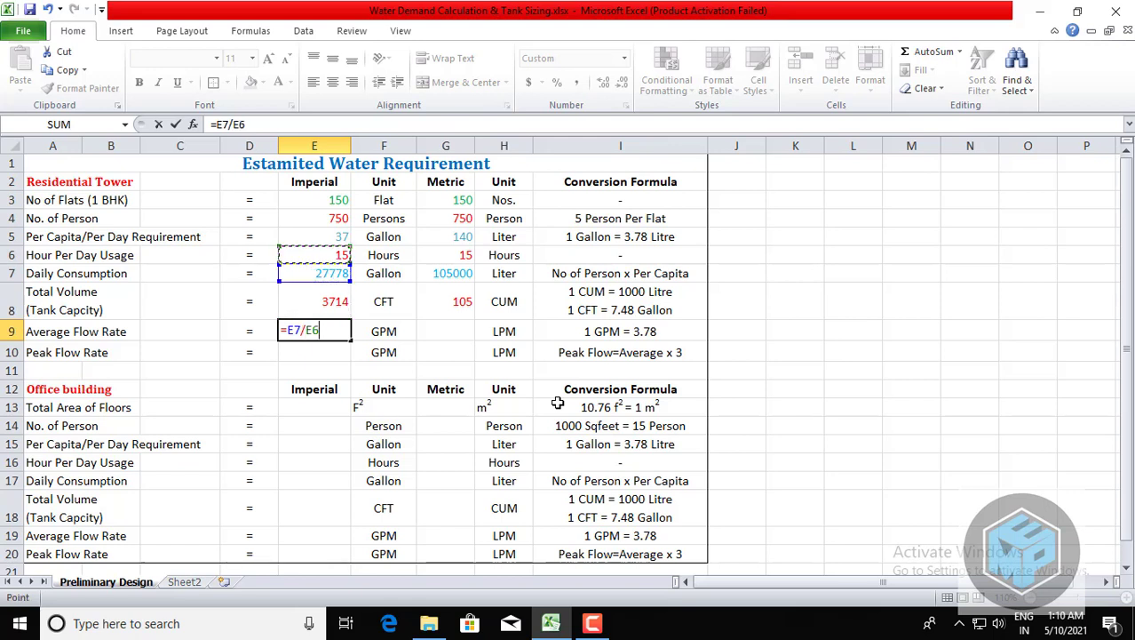
pyautogui.write('/60')
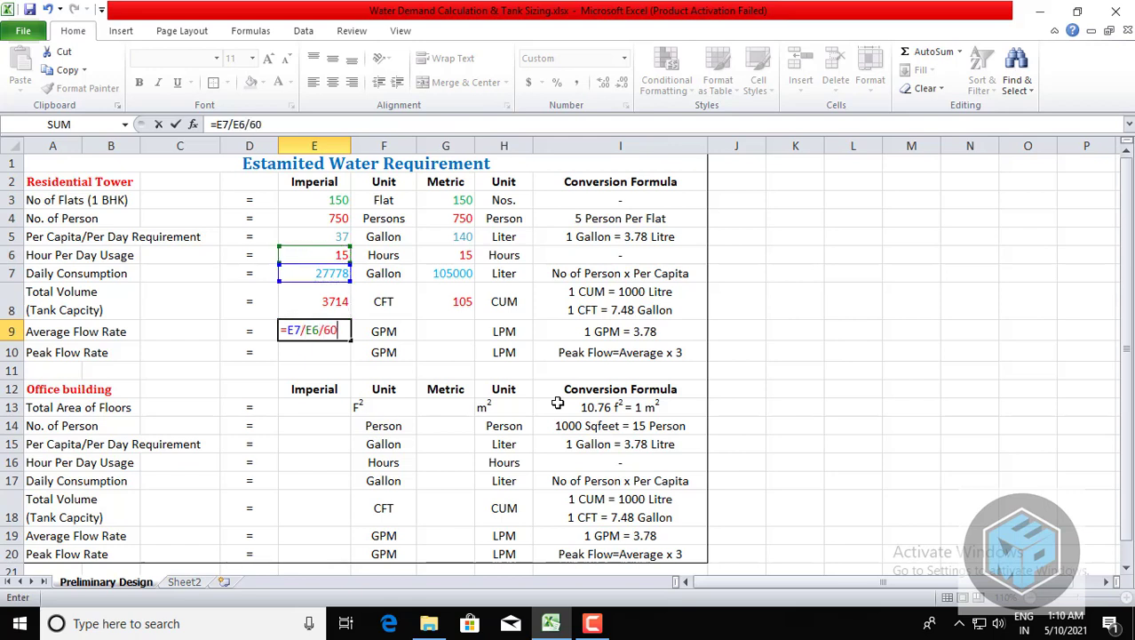
pyautogui.press('Return')
# Inspect the Imperial Average Flow Rate formula, its referenced cells and its unit.
pyautogui.press('Up')
pyautogui.press('Right')
pyautogui.press('Left')
pyautogui.press('F2')
pyautogui.press('Tab')
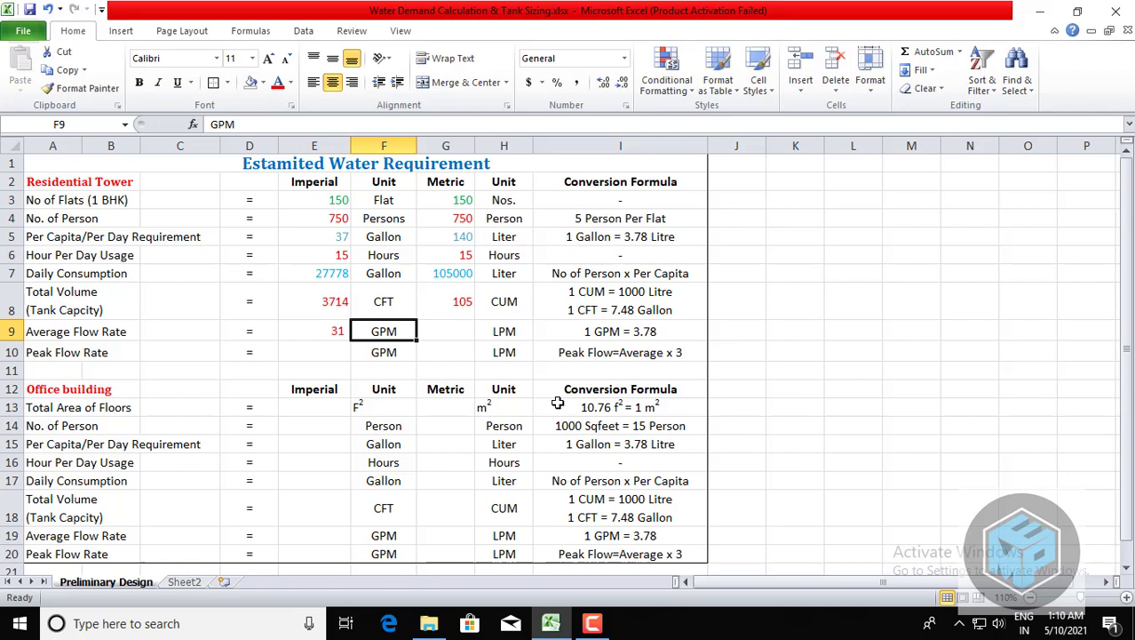
pyautogui.press('Left')
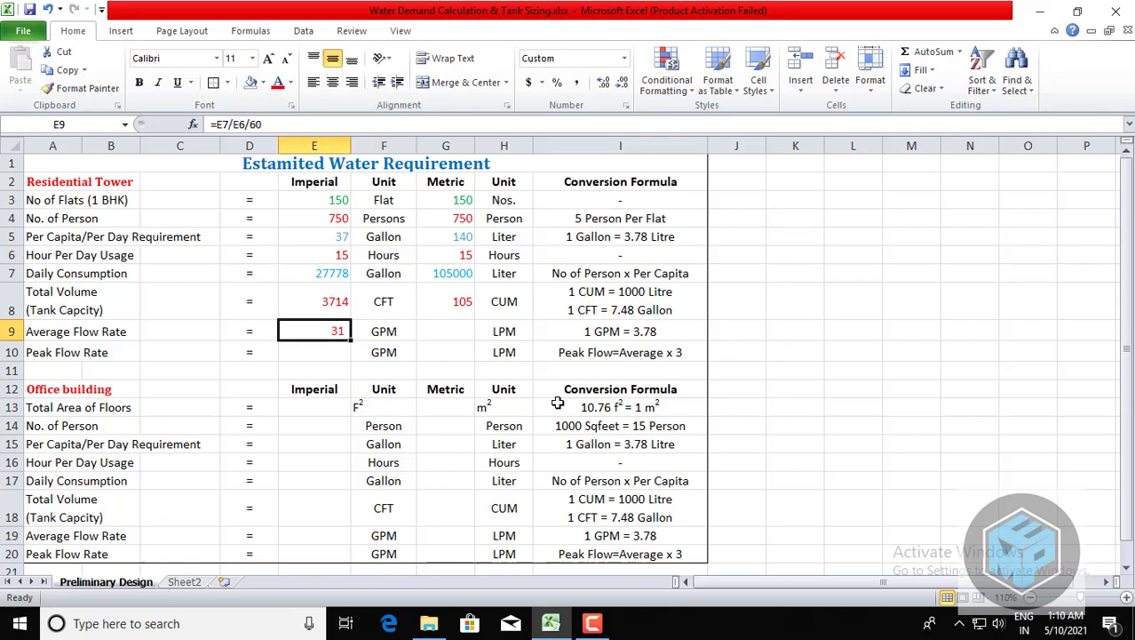
pyautogui.press('F2')
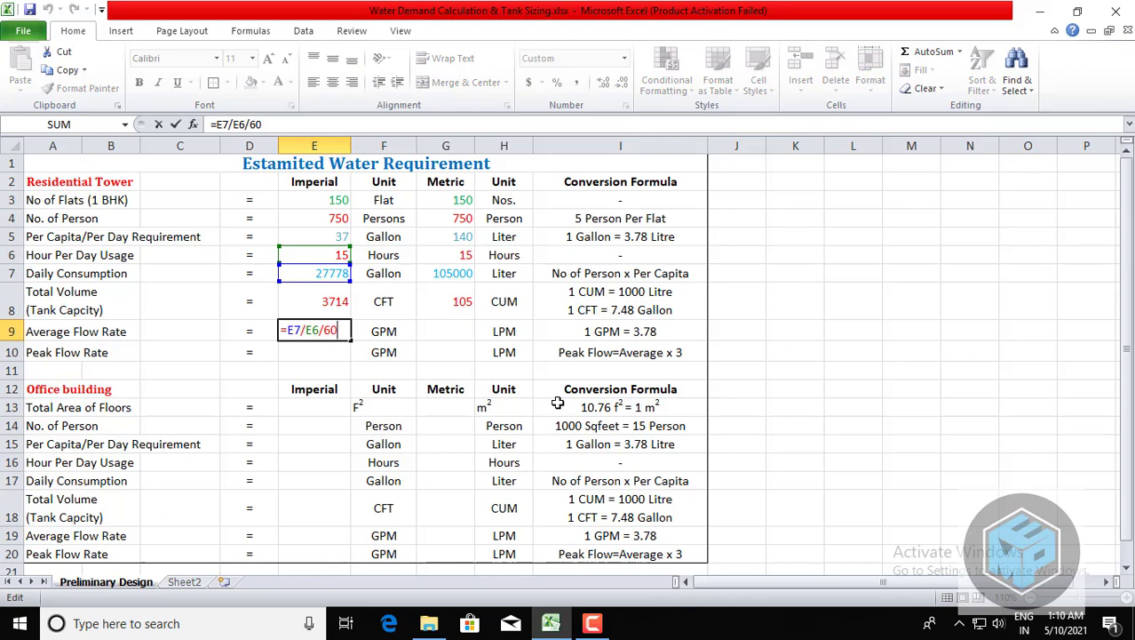
pyautogui.hotkey('ctrl', 'Return')
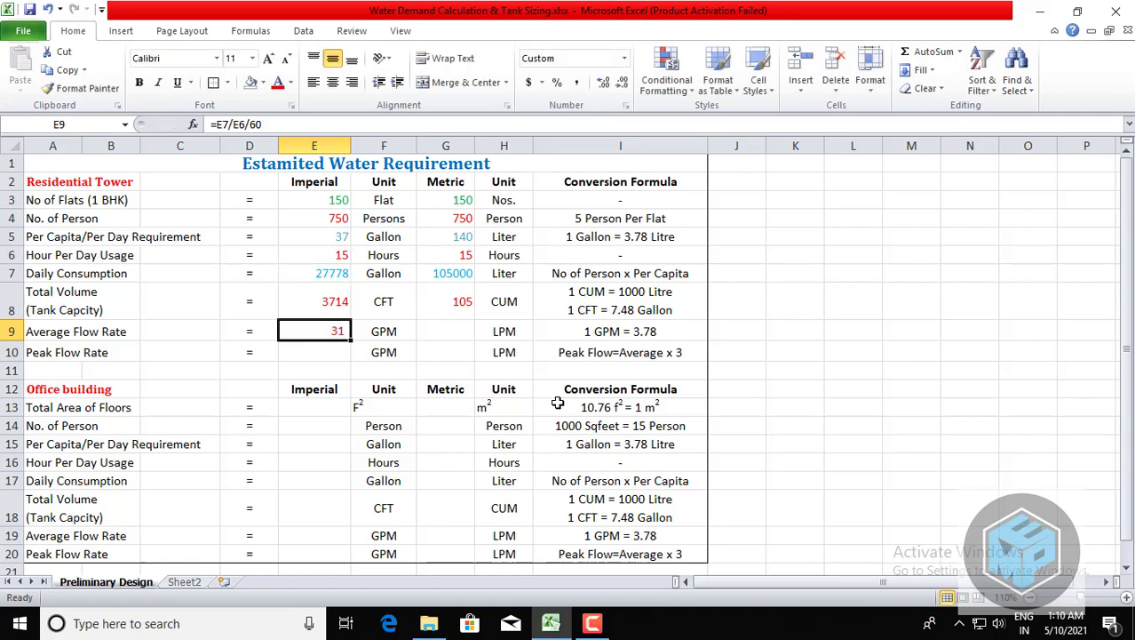
# Calculate the Residential Tower's metric Average Flow Rate from Daily Consumption and Hour Per Day Usage, using =G7/G6/60.
pyautogui.press('Right')
pyautogui.press('Right')
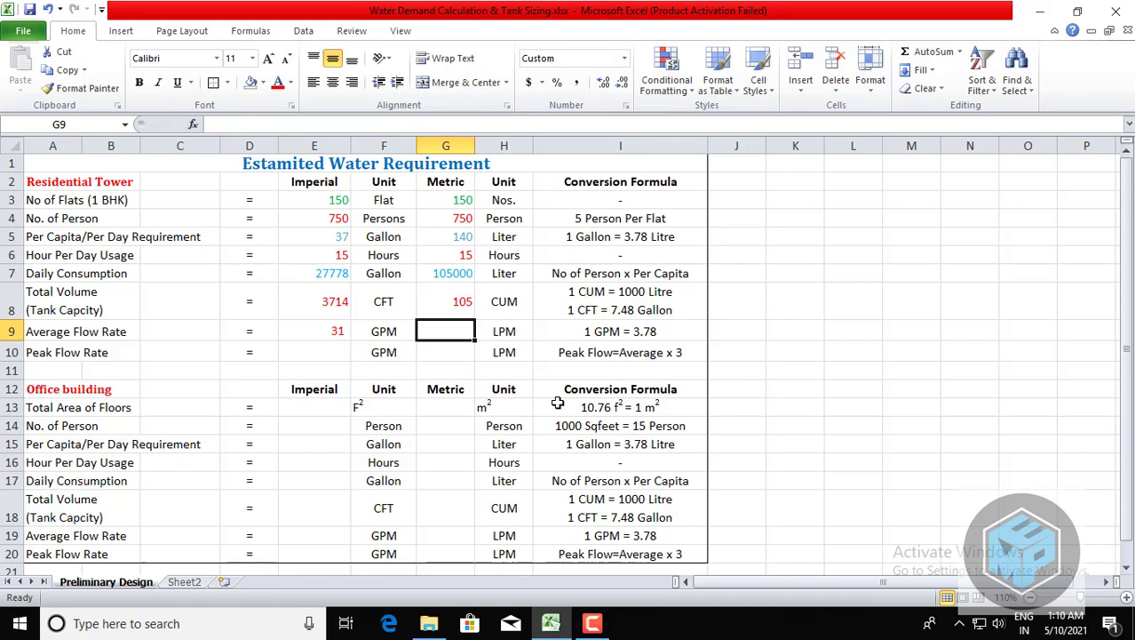
pyautogui.write('=')
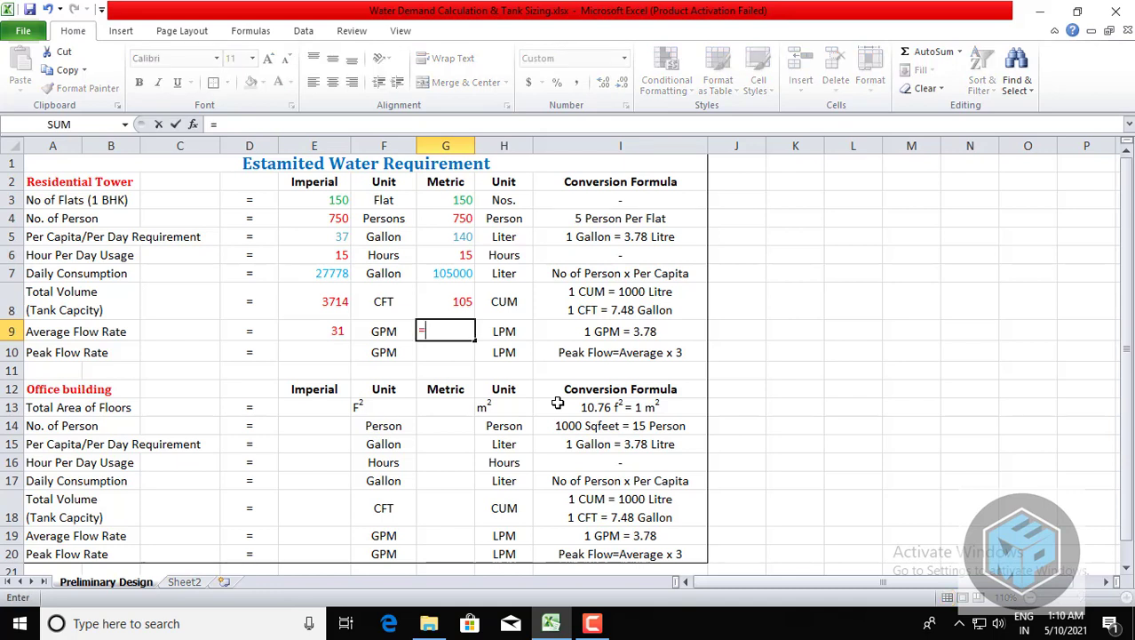
pyautogui.press('Up')
pyautogui.press('Up')
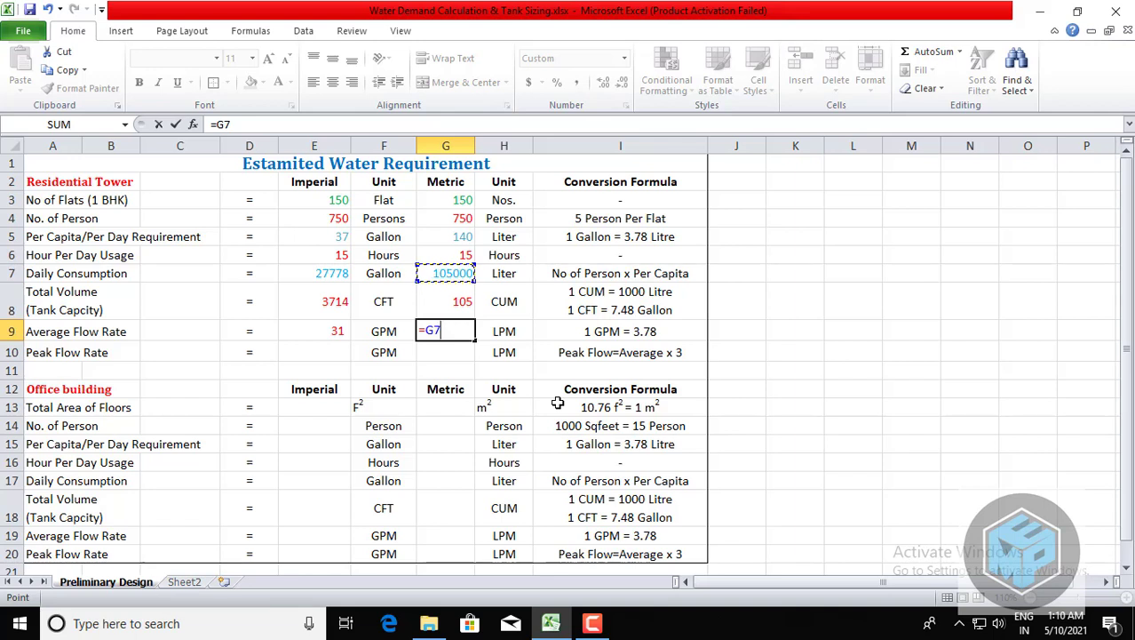
pyautogui.write('/')
pyautogui.press('Up')
pyautogui.press('Up')
pyautogui.press('Up')
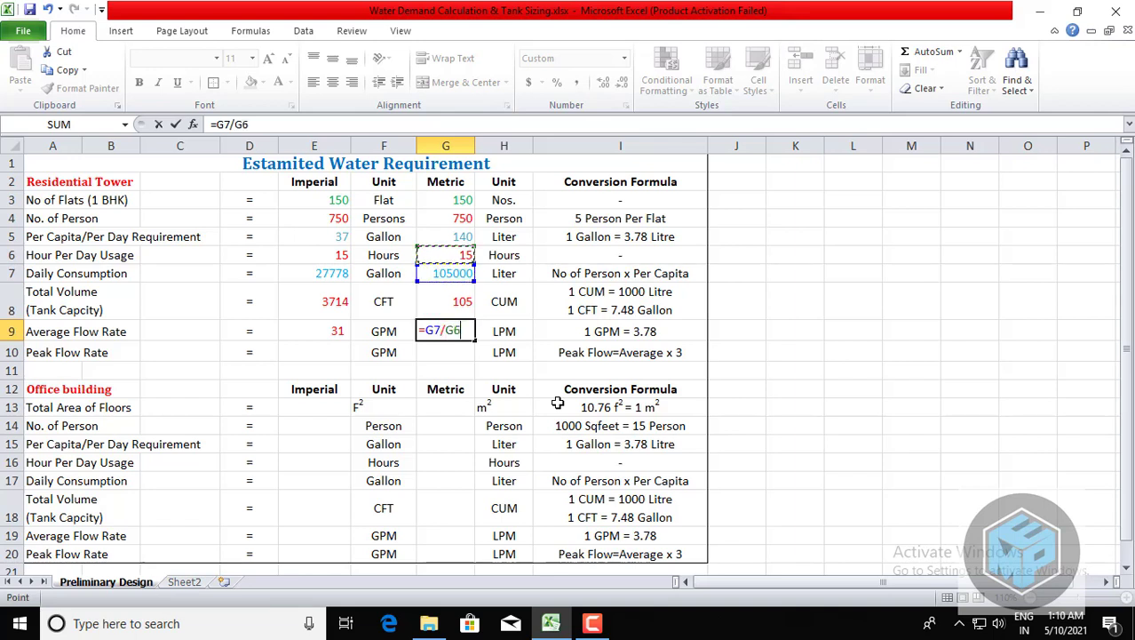
pyautogui.write('/60')
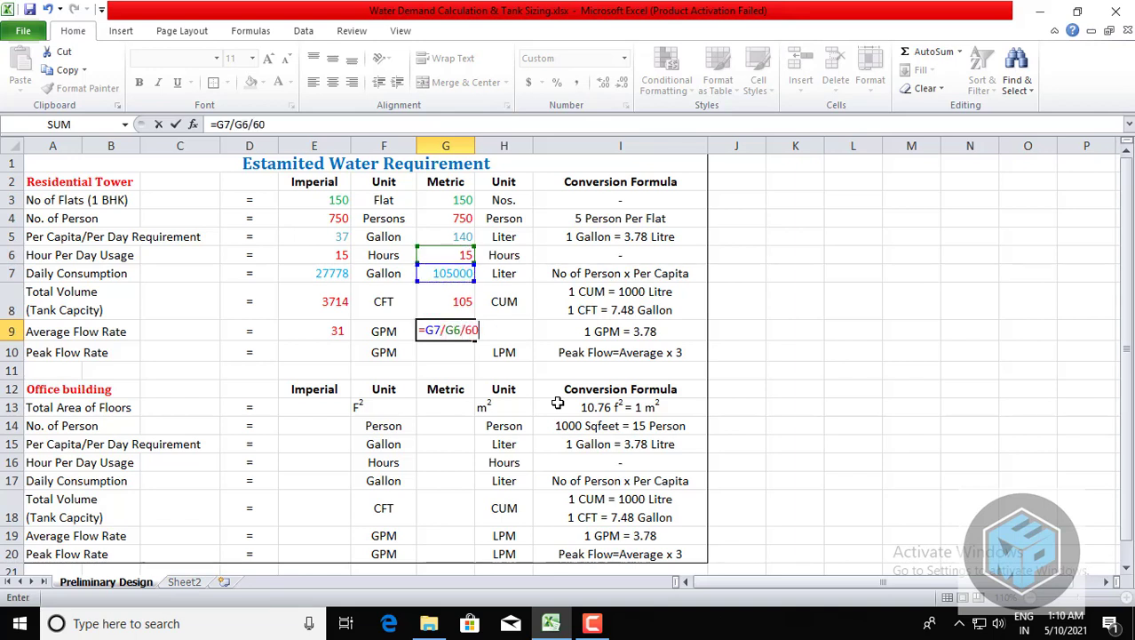
pyautogui.press('Return')
# Compare the metric Average Flow Rate with the GPM conversion formula in the same row.
pyautogui.press('Up')
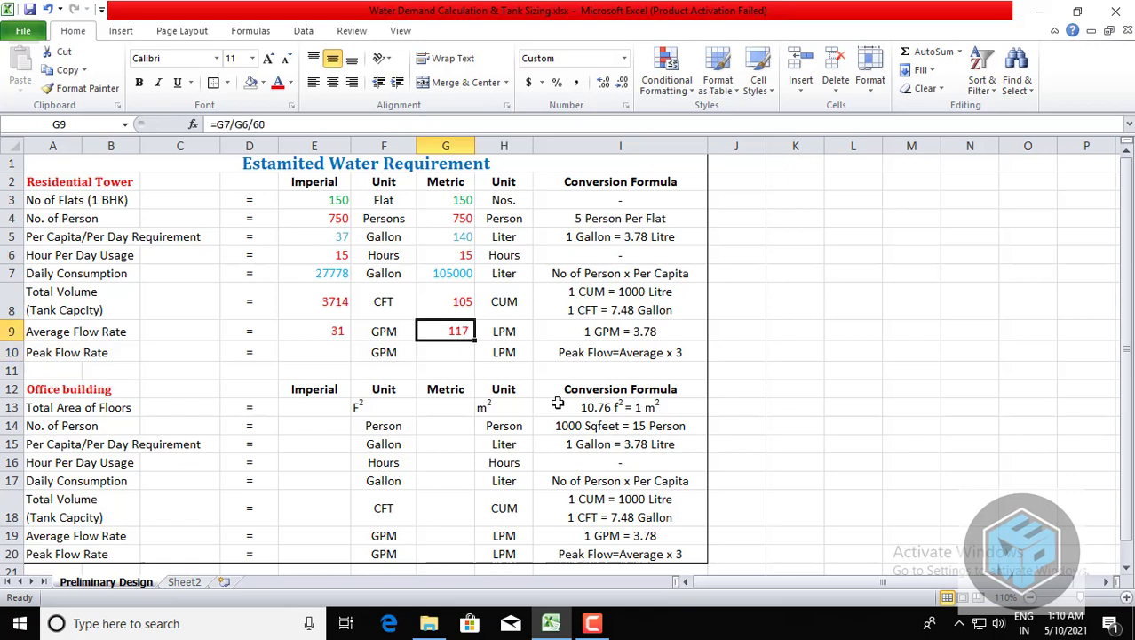
pyautogui.press('Right')
pyautogui.press('Right')
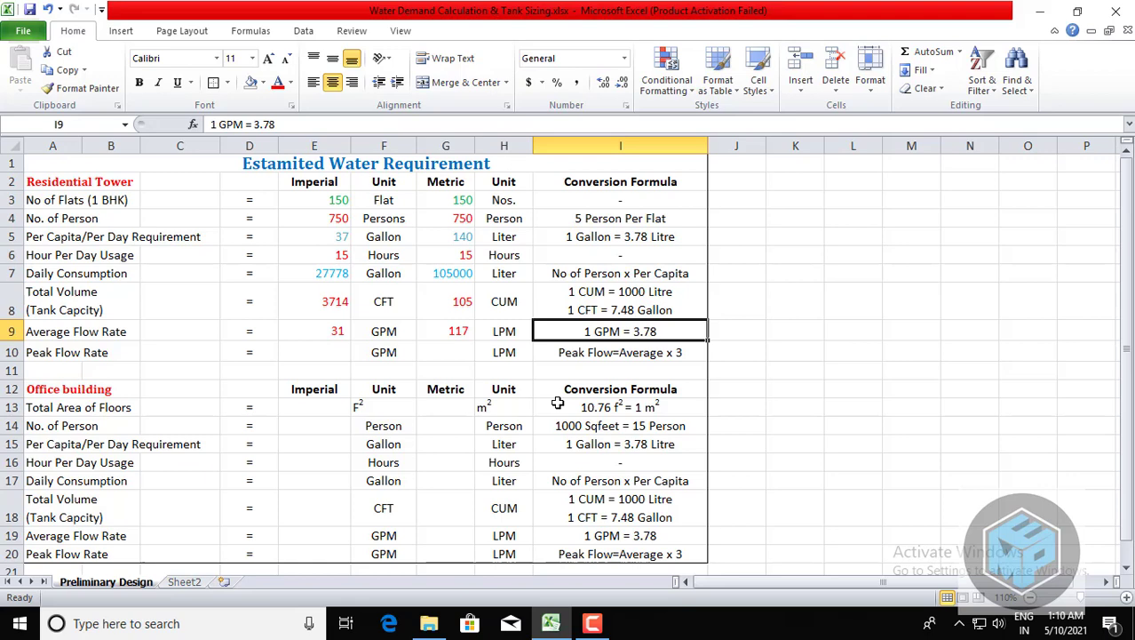
pyautogui.press('F2')
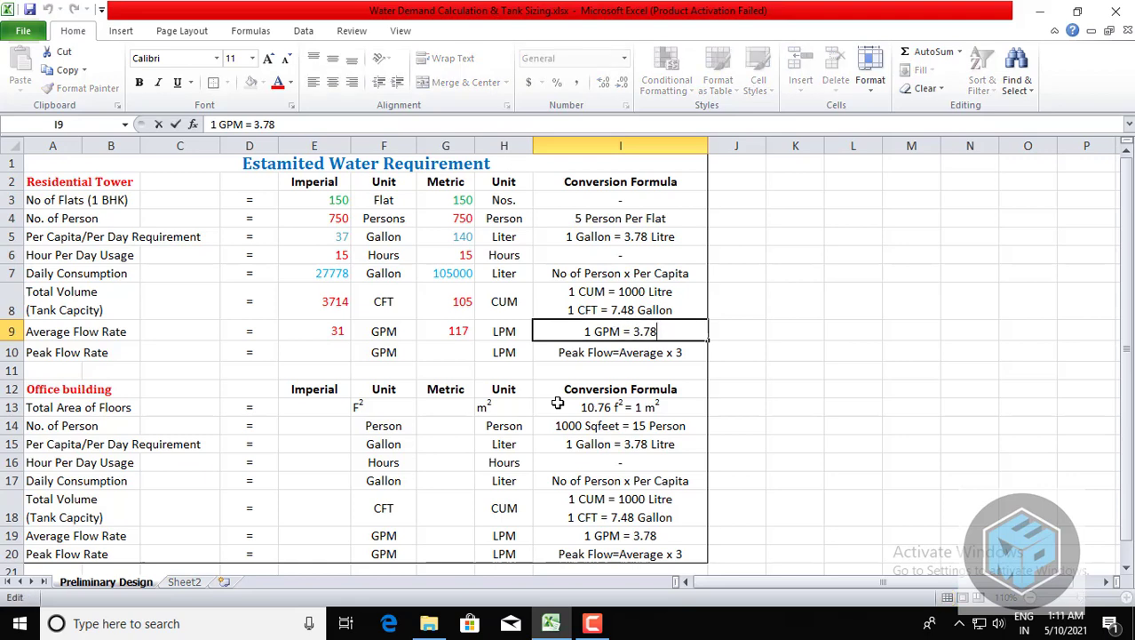
pyautogui.press('Escape')
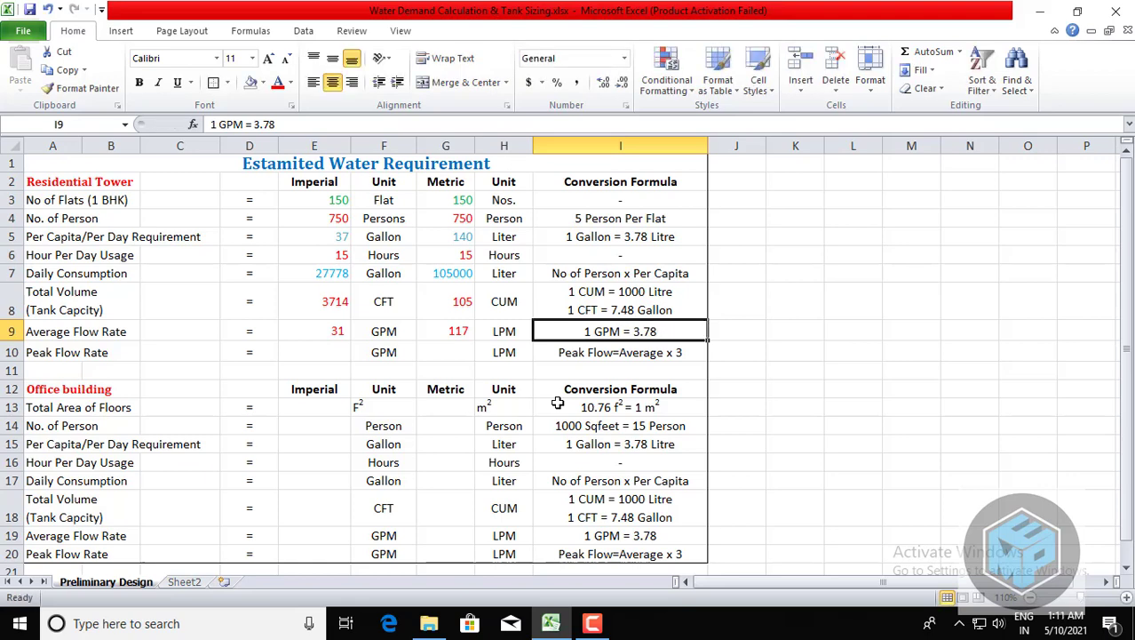
# Compare the Average Flow Rate and Peak Flow Rate rows in the Residential Tower section.
pyautogui.press('Left')
pyautogui.press('Left')
pyautogui.press('Left')
pyautogui.press('Left')
pyautogui.press('Left')
pyautogui.press('Left')
pyautogui.press('Left')
pyautogui.press('Left')
pyautogui.press('Down')
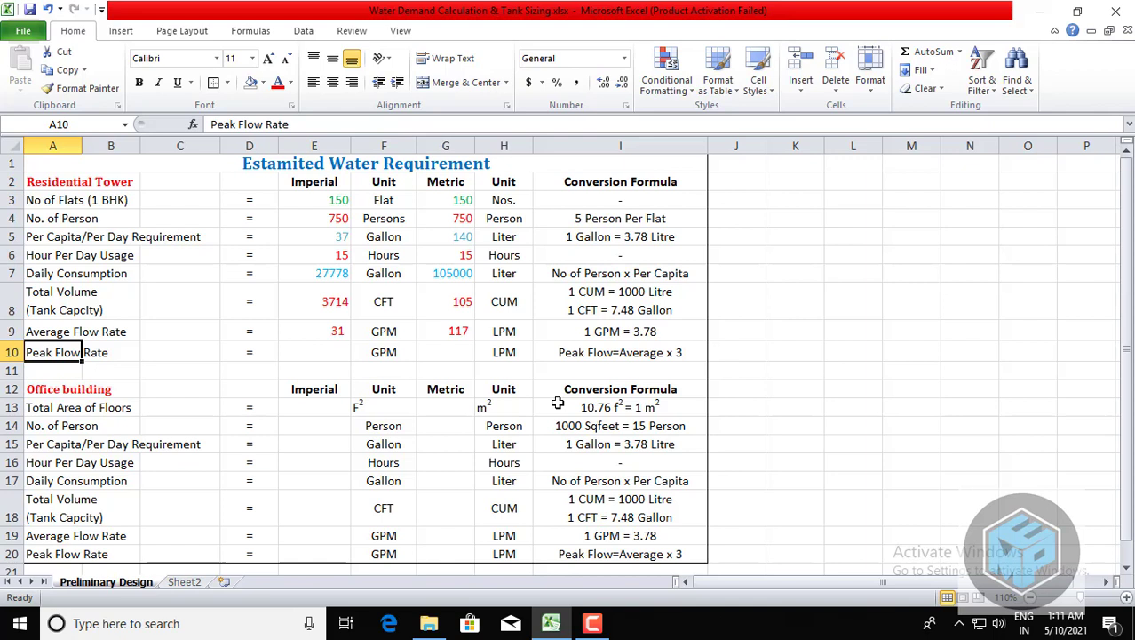
pyautogui.press('Up')
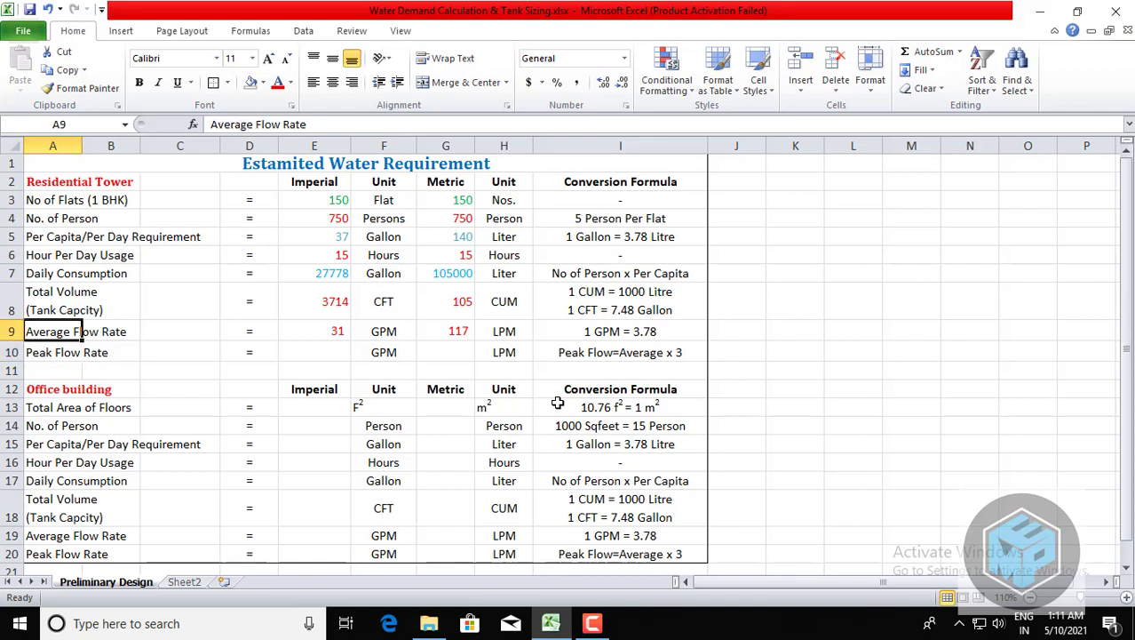
pyautogui.press('Down')
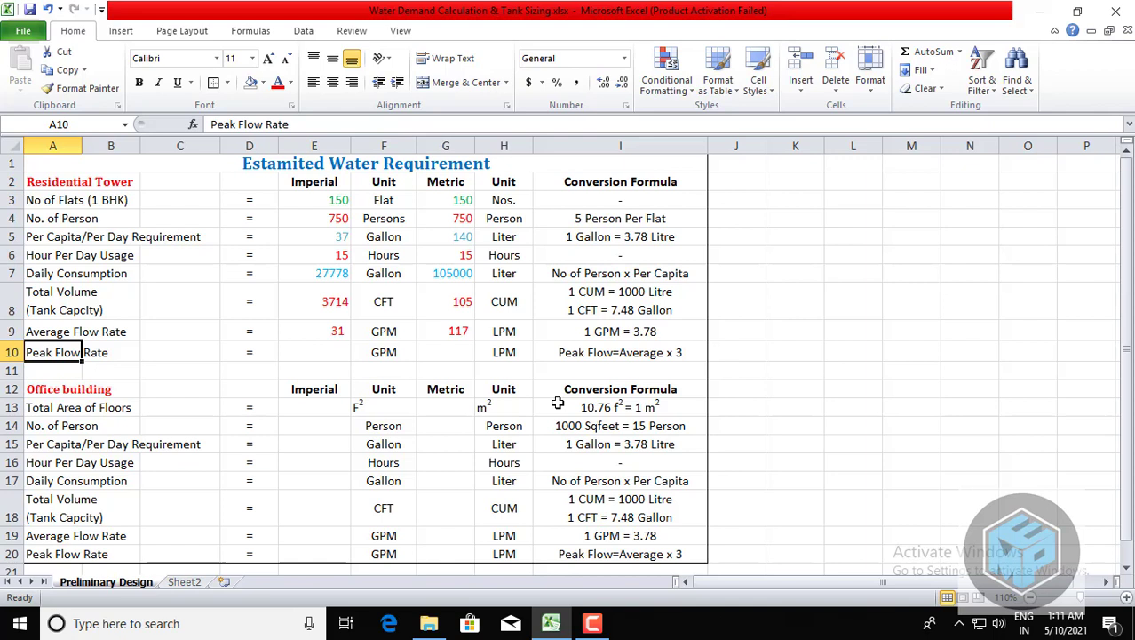
# Calculate the Residential Tower's Imperial Peak Flow Rate as three times the Average Flow Rate, using =E9*3.
pyautogui.press('Right')
pyautogui.press('Right')
pyautogui.press('Right')
pyautogui.press('Right')
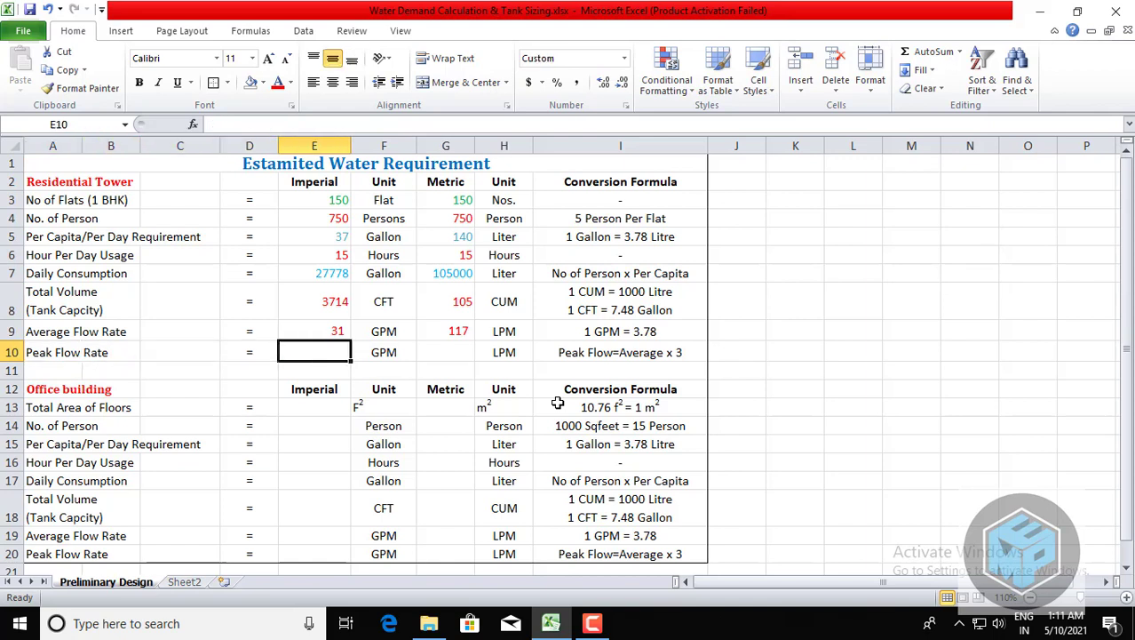
pyautogui.write('=')
pyautogui.press('Up')
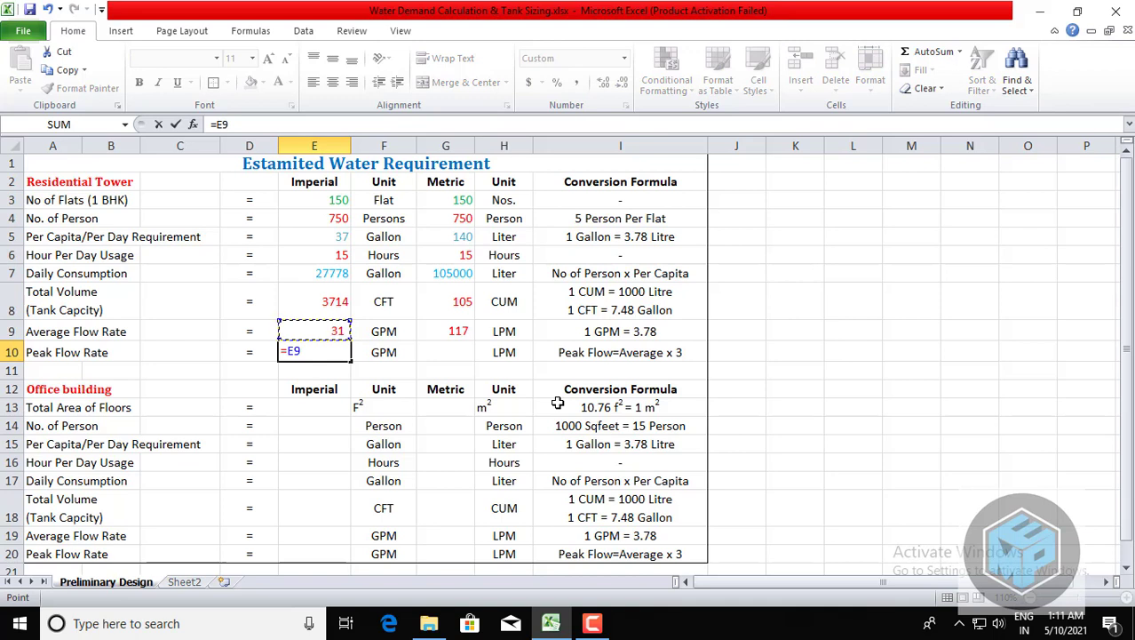
pyautogui.write('*3')
pyautogui.press('Return')
pyautogui.press('Up')
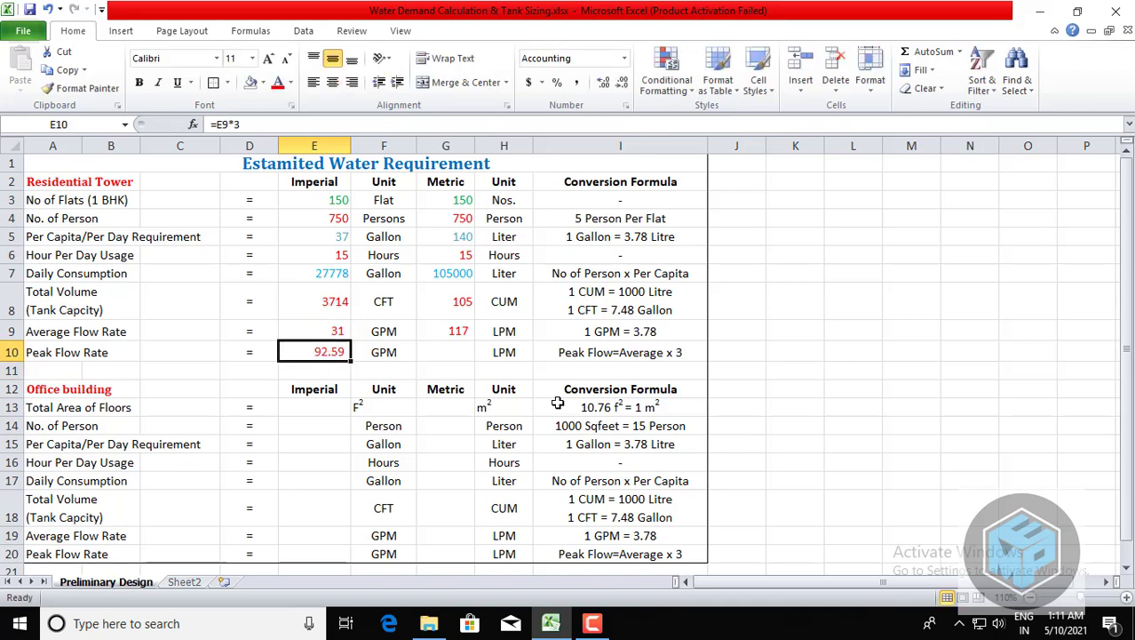
# Round the Imperial Peak Flow Rate up to a whole number with =ROUNDUP(E9*3,0) and display it without decimals.
pyautogui.press('F2')
pyautogui.press('Left')
pyautogui.press('Left')
pyautogui.press('Left')
pyautogui.press('Left')
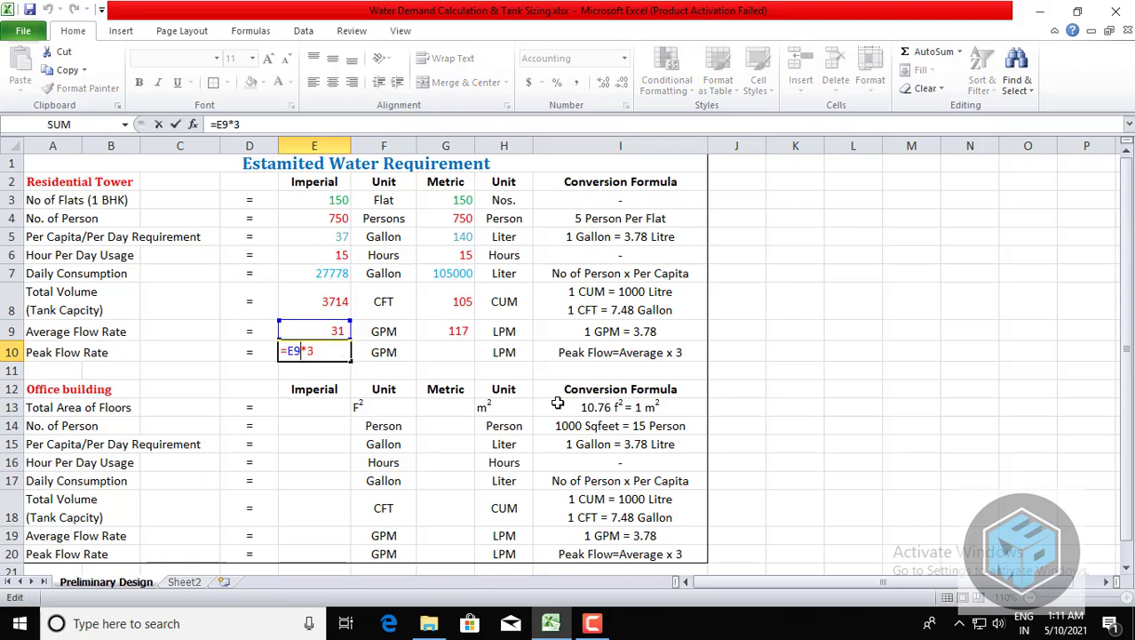
pyautogui.write('roundu')
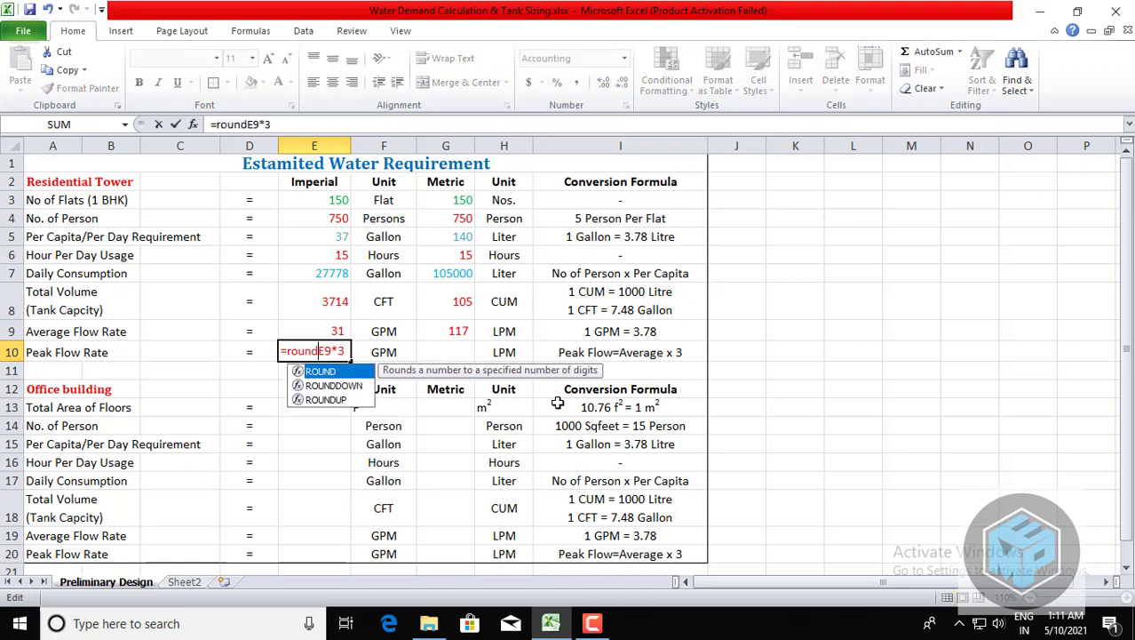
pyautogui.write('p(')
pyautogui.press('Right')
pyautogui.press('Right')
pyautogui.press('Right')
pyautogui.press('Right')
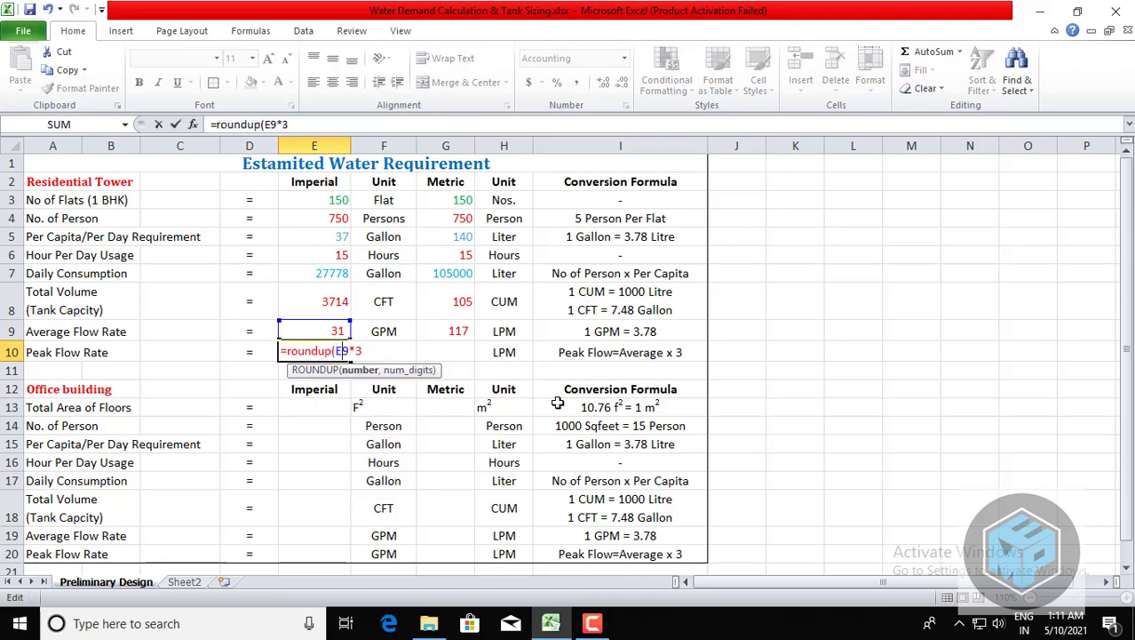
pyautogui.write(',0')
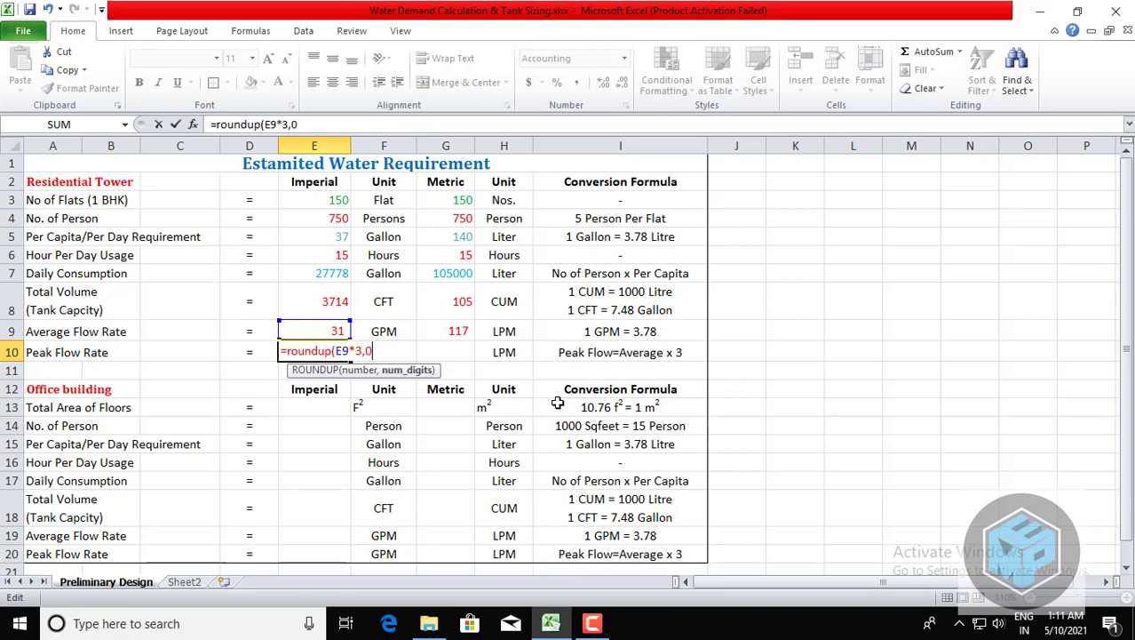
pyautogui.write(')')
pyautogui.press('Return')
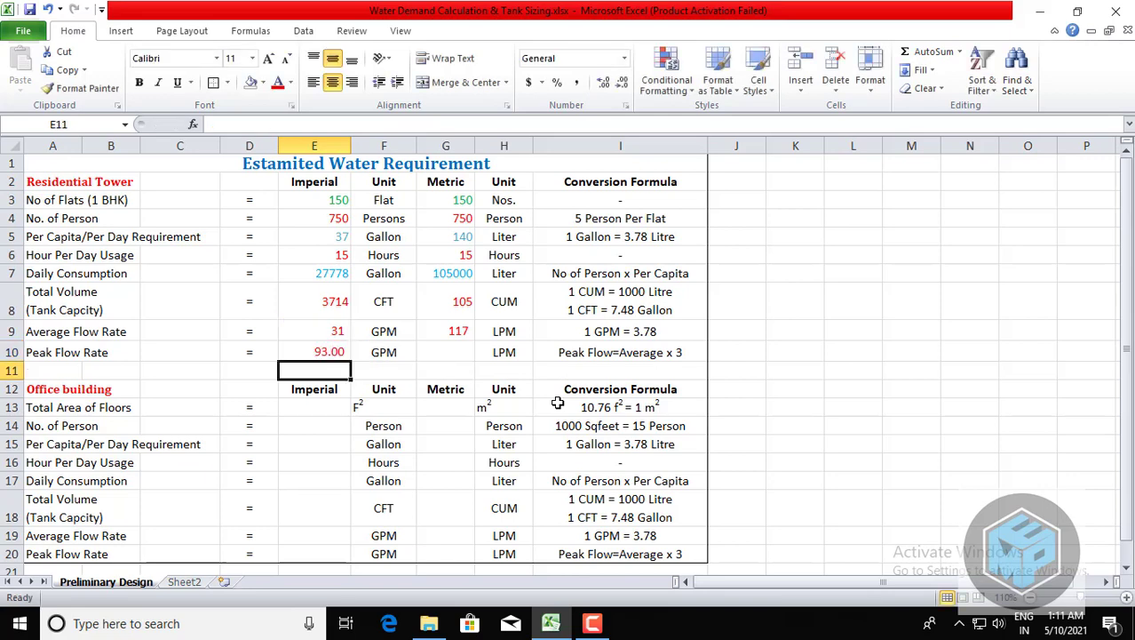
pyautogui.press('Up')
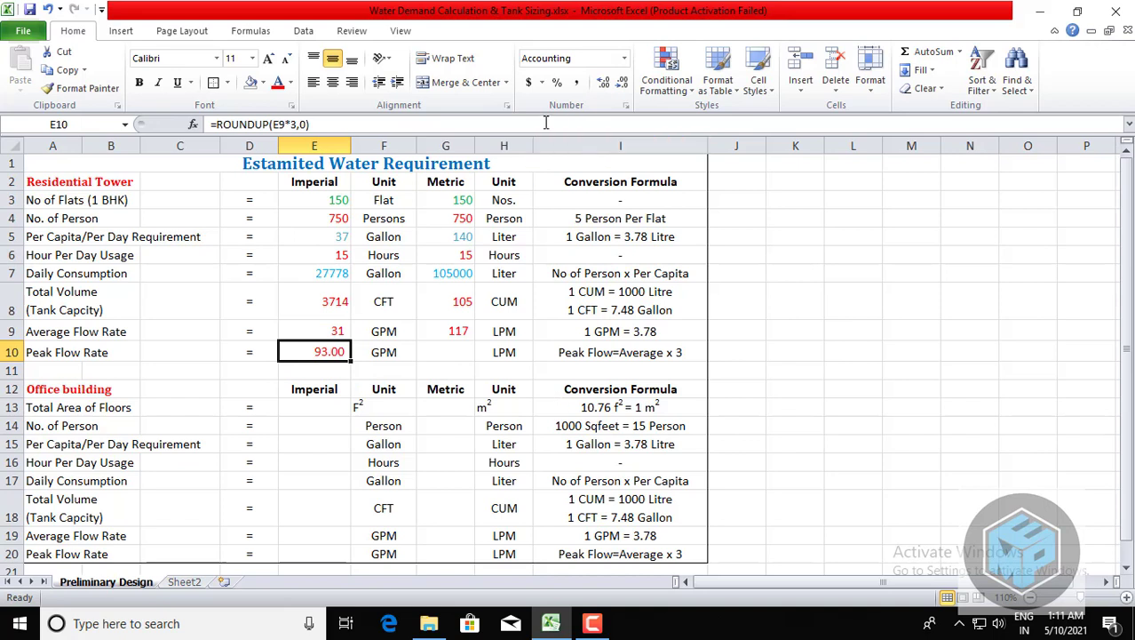
pyautogui.doubleClick(625, 85)
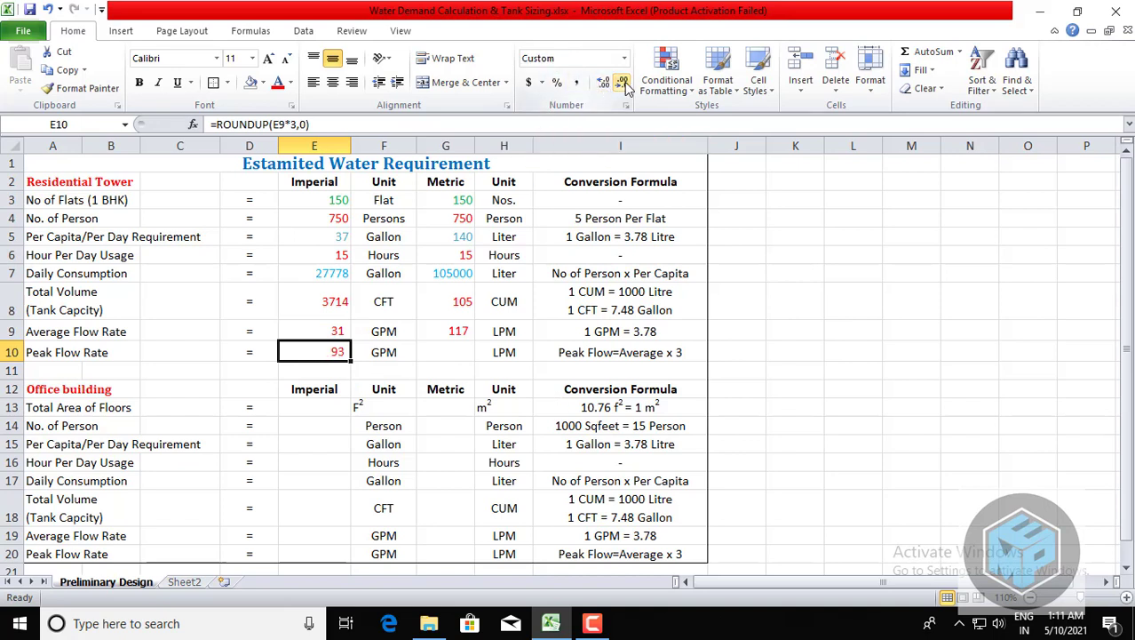
pyautogui.click(453, 348)
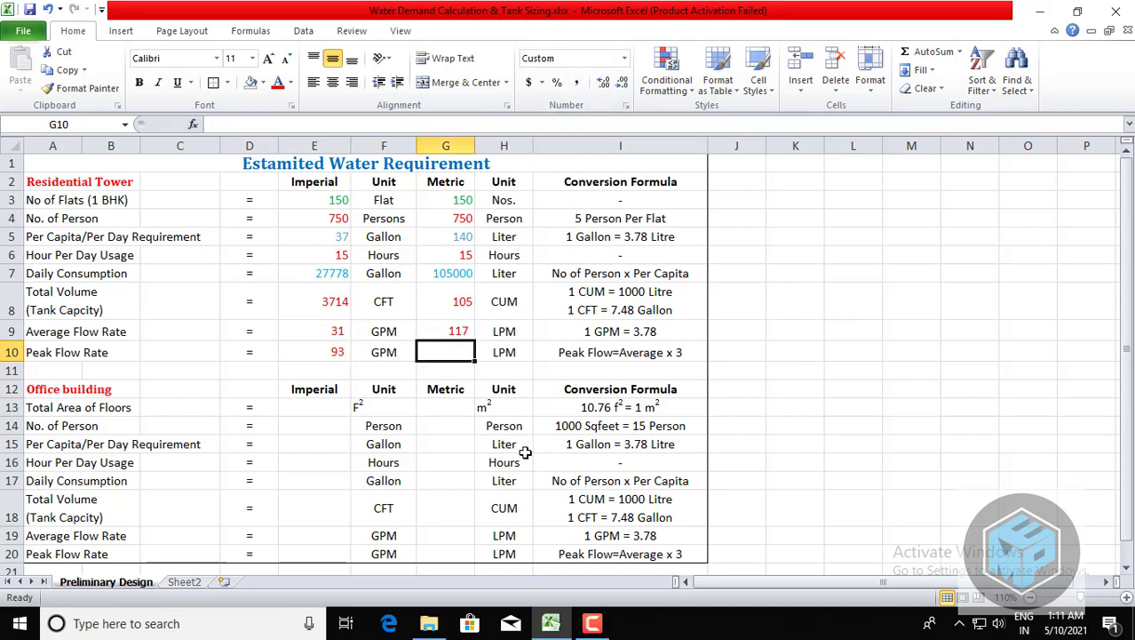
pyautogui.press('F2')
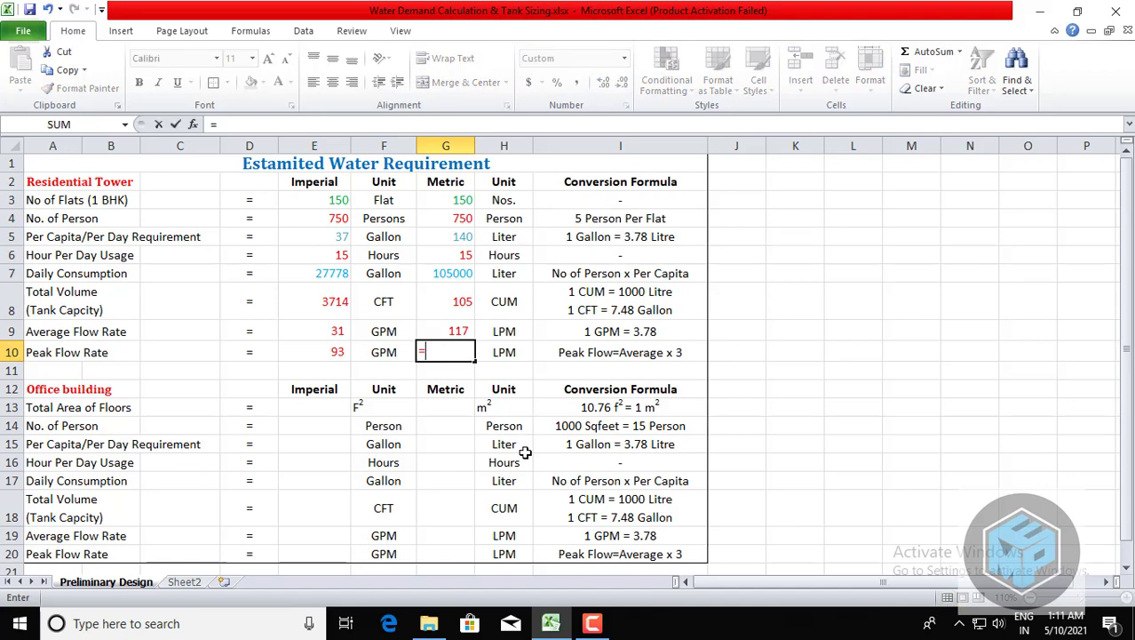
pyautogui.press('Escape')
# Inspect the Residential Tower's Imperial Peak Flow Rate formula and the cell it references.
pyautogui.press('Left')
pyautogui.press('Left')
pyautogui.press('F2')
pyautogui.press('Escape')
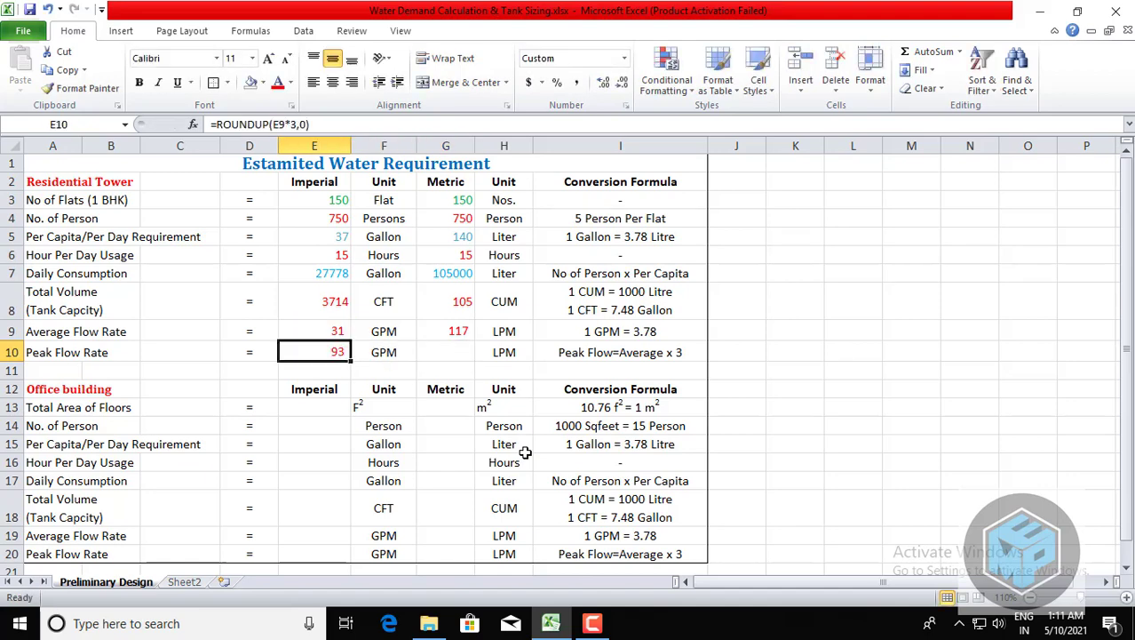
pyautogui.press('F2')
pyautogui.press('Escape')
pyautogui.press('F2')
pyautogui.press('Escape')
pyautogui.press('F2')
pyautogui.press('Escape')
pyautogui.press('Right')
pyautogui.press('Right')
pyautogui.press('Right')
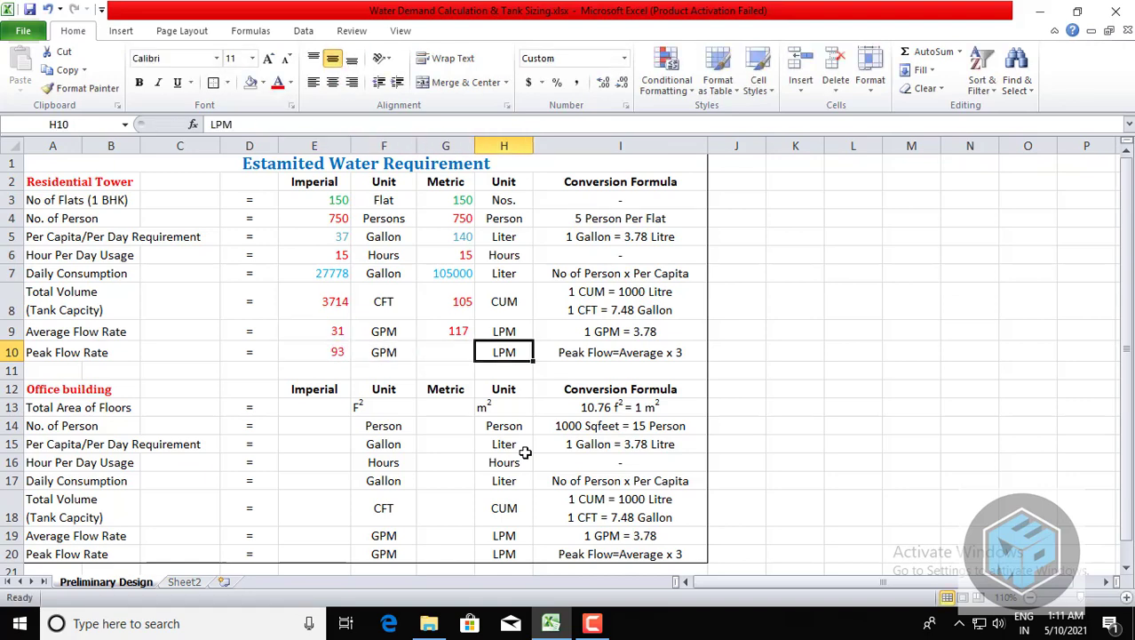
# Calculate the Residential Tower's metric Peak Flow Rate as three times the Average Flow Rate, using =G9*3.
pyautogui.press('Left')
pyautogui.write('=')
pyautogui.press('Up')
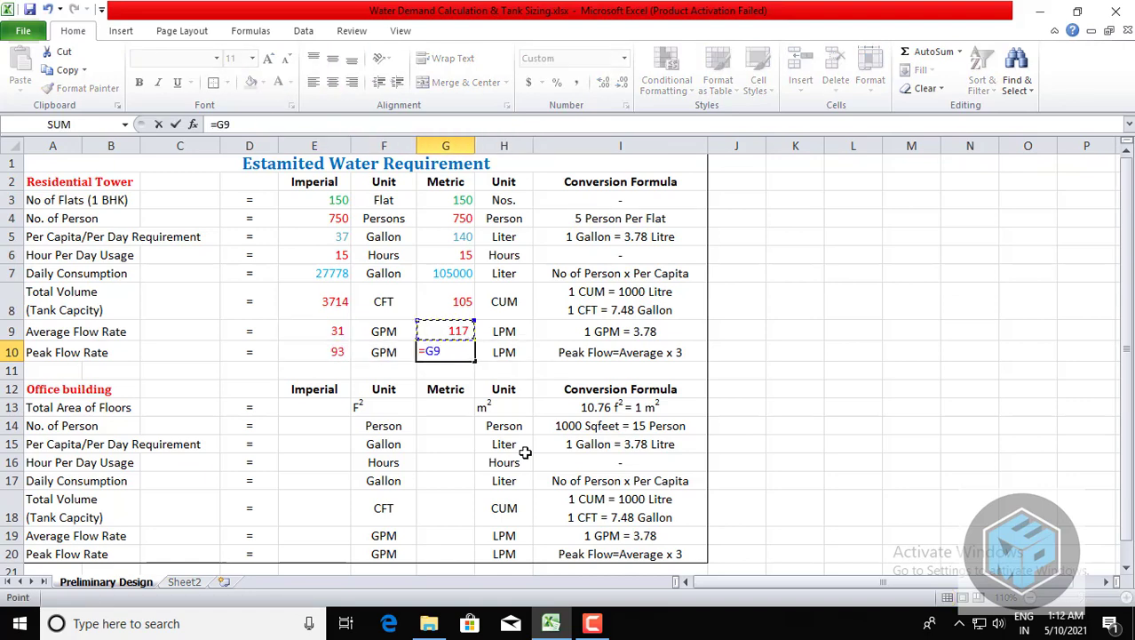
pyautogui.write('*3')
pyautogui.press('Return')
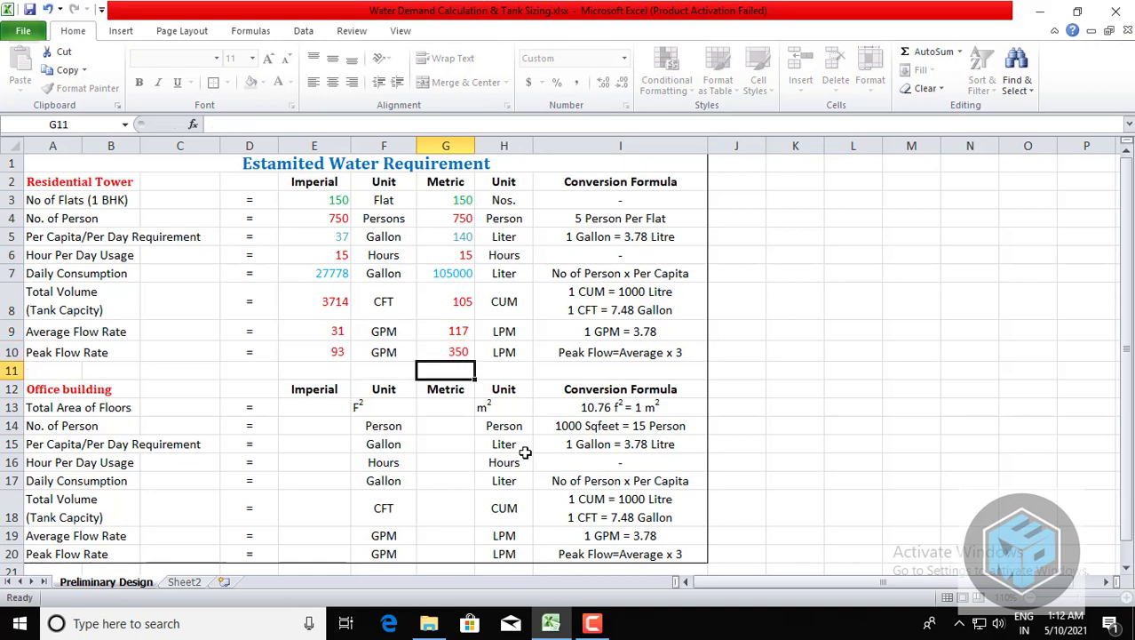
pyautogui.press('Up')
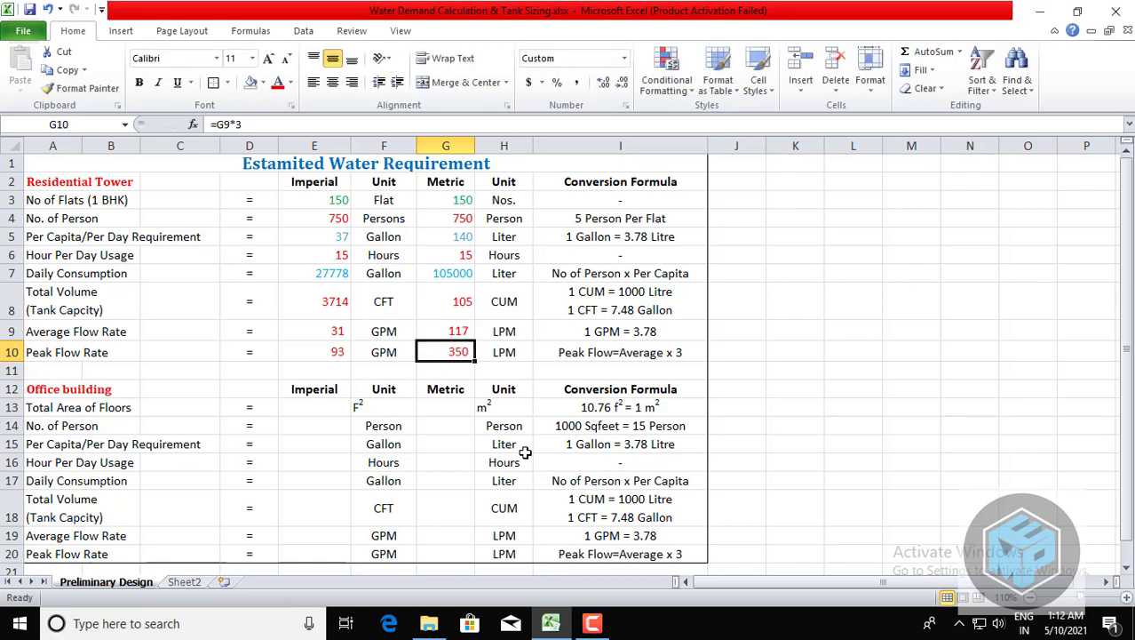
# Compare the Residential Tower's Imperial and metric Peak Flow Rates along with their units.
pyautogui.press('Right')
pyautogui.press('Left')
pyautogui.press('Left')
pyautogui.press('Left')
pyautogui.press('Left')
pyautogui.press('Left')
pyautogui.press('Left')
pyautogui.press('Left')
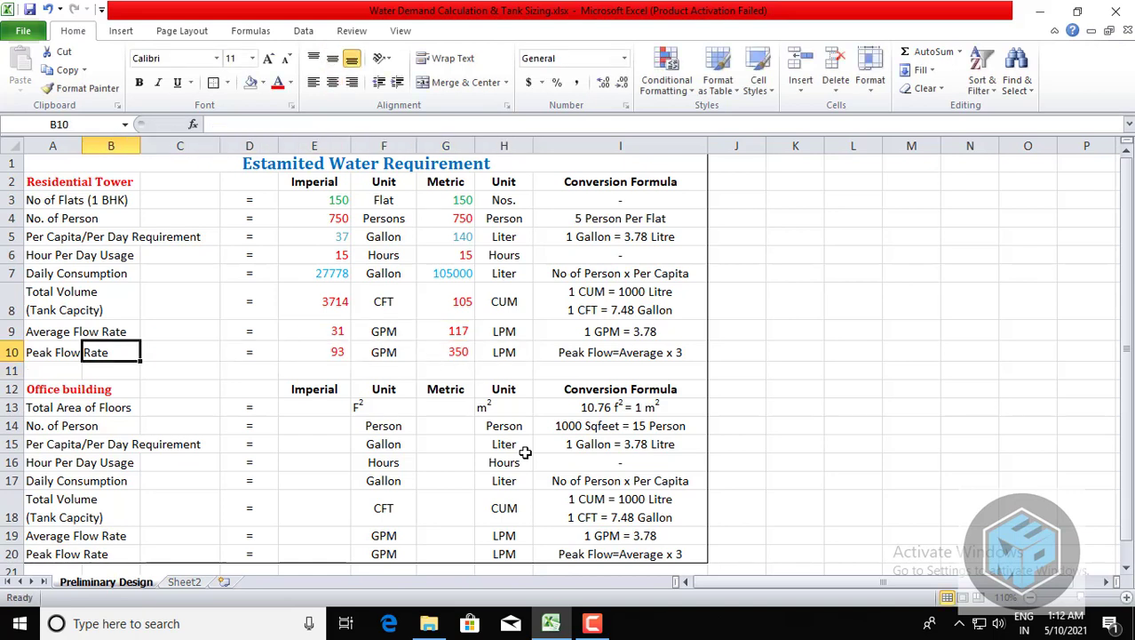
pyautogui.press('Right')
pyautogui.press('Right')
pyautogui.press('Right')
pyautogui.press('Right')
pyautogui.press('Right')
pyautogui.press('Right')
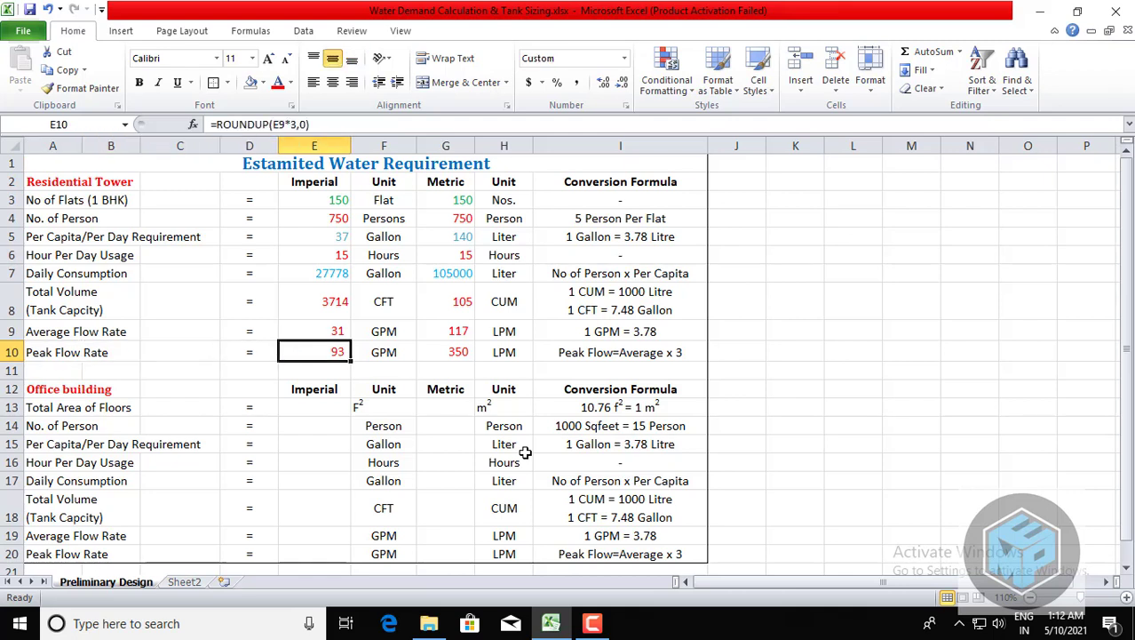
pyautogui.press('Left')
pyautogui.press('Left')
pyautogui.press('Left')
pyautogui.press('Left')
pyautogui.press('Left')
pyautogui.press('Left')
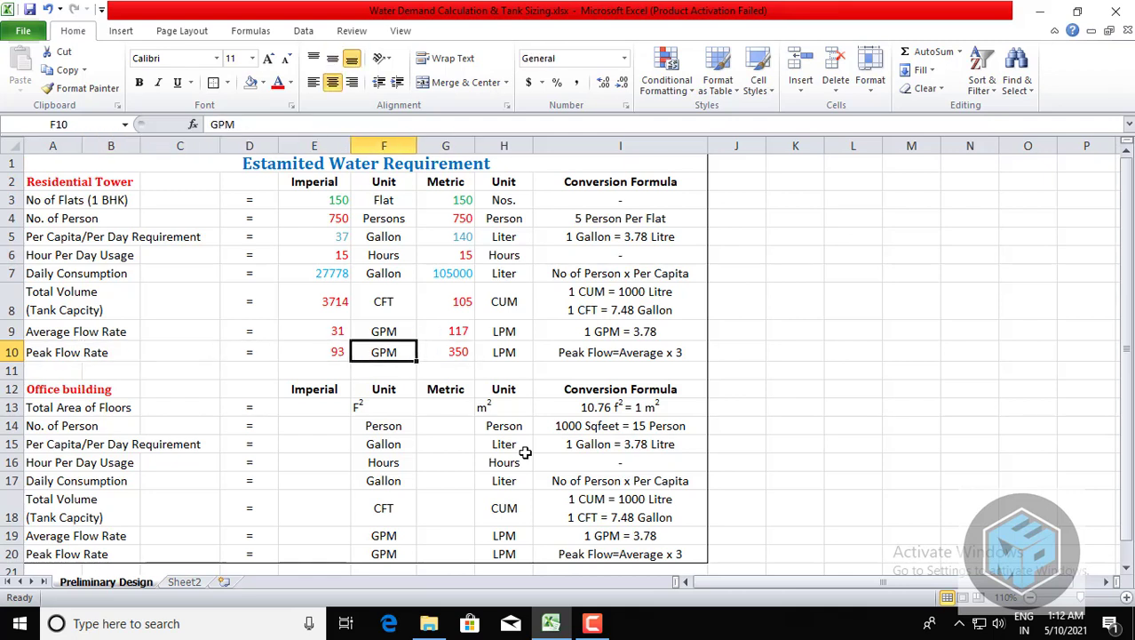
# Check the Residential Tower's Peak Flow Rate row against its Average x 3 conversion formula.
pyautogui.press('Right')
pyautogui.press('Right')
pyautogui.press('Right')
pyautogui.press('Right')
pyautogui.press('Right')
pyautogui.press('Right')
pyautogui.press('Right')
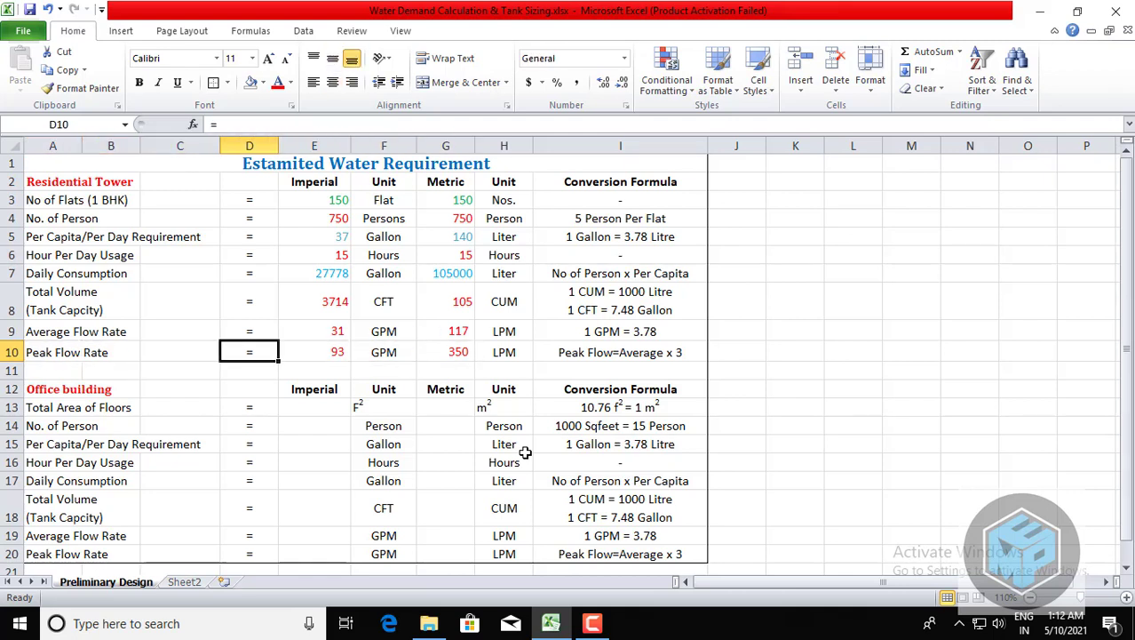
pyautogui.press('Right')
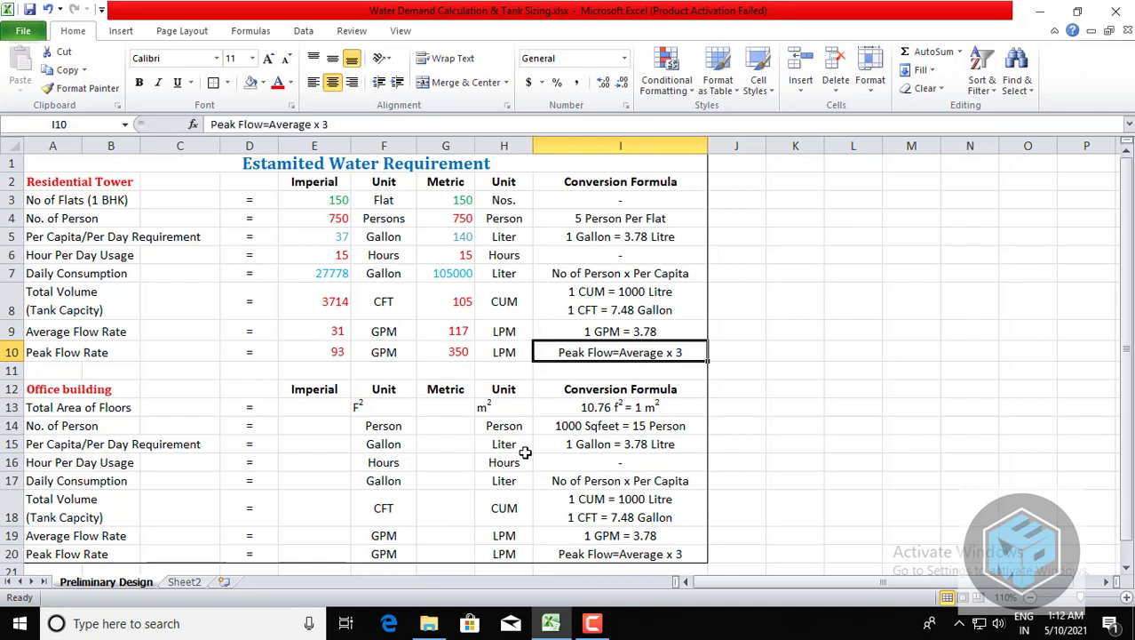
pyautogui.press('Left')
pyautogui.press('Left')
pyautogui.press('Left')
pyautogui.press('Left')
pyautogui.press('Left')
pyautogui.press('Left')
pyautogui.press('Left')
pyautogui.press('Left')
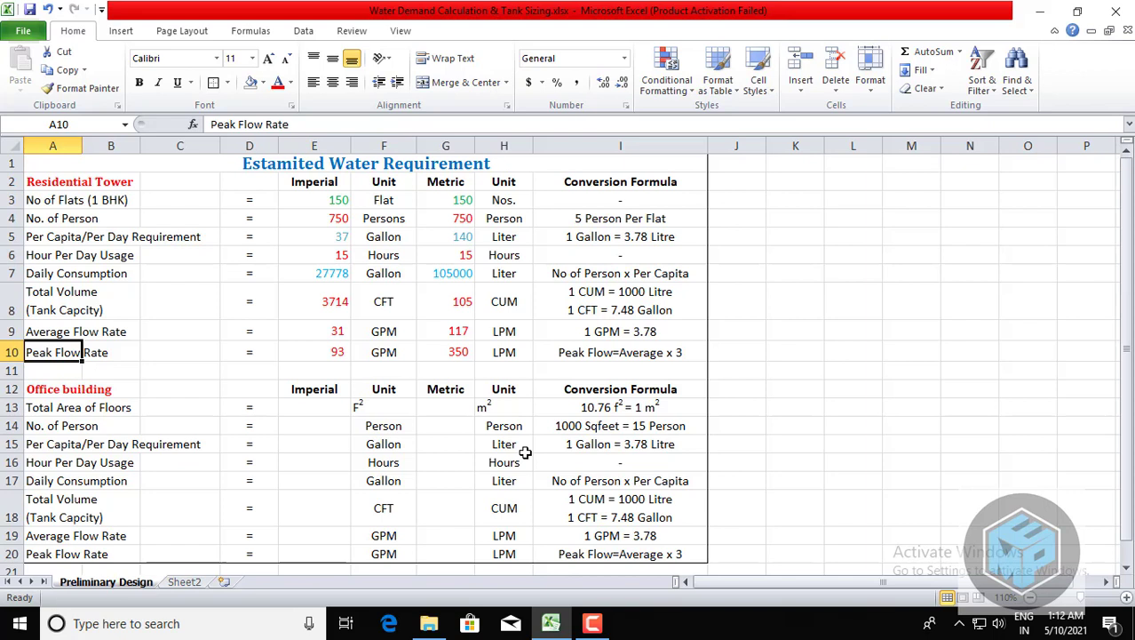
# Review the Residential Tower section from its heading, starting with the Imperial No of Flats value.
pyautogui.press('Up')
pyautogui.press('Up')
pyautogui.press('Up')
pyautogui.press('Up')
pyautogui.press('Up')
pyautogui.press('Up')
pyautogui.press('Up')
pyautogui.press('Up')
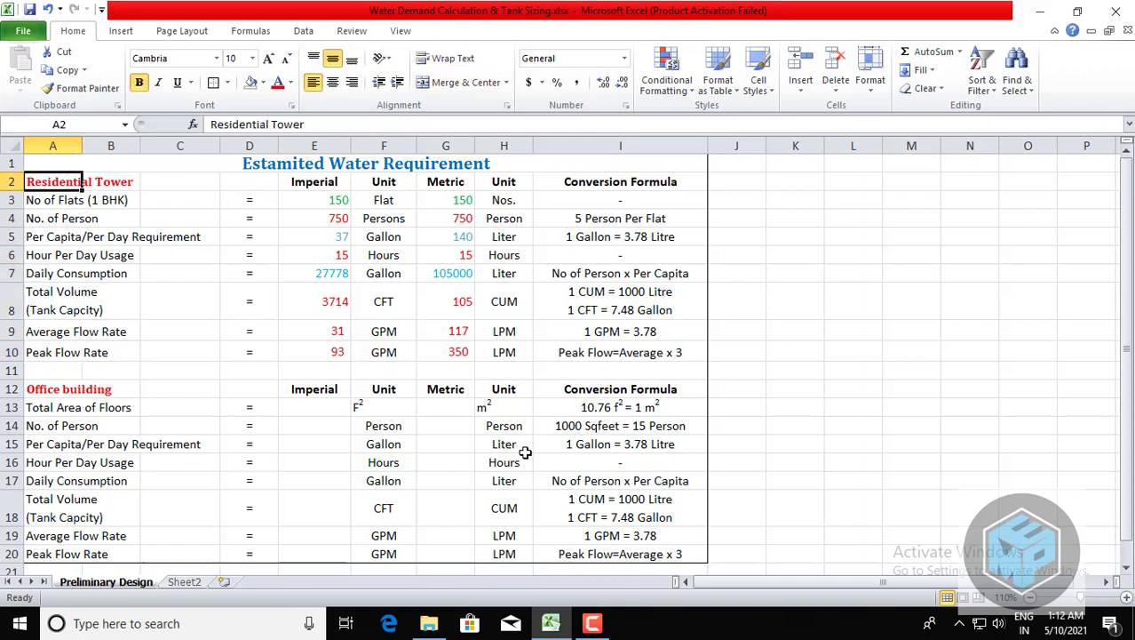
pyautogui.press('Down')
pyautogui.press('Right')
pyautogui.press('Right')
pyautogui.press('Right')
pyautogui.press('Right')
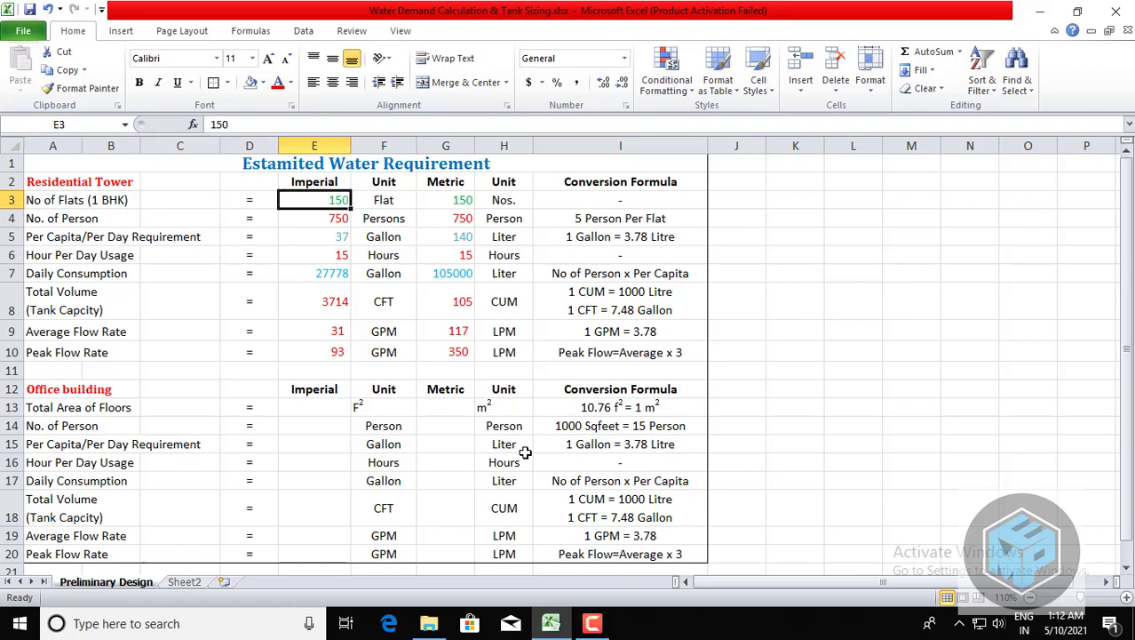
# Inspect the Imperial No. of Person formula and compare it with the persons-per-flat rule in the same row.
pyautogui.press('Down')
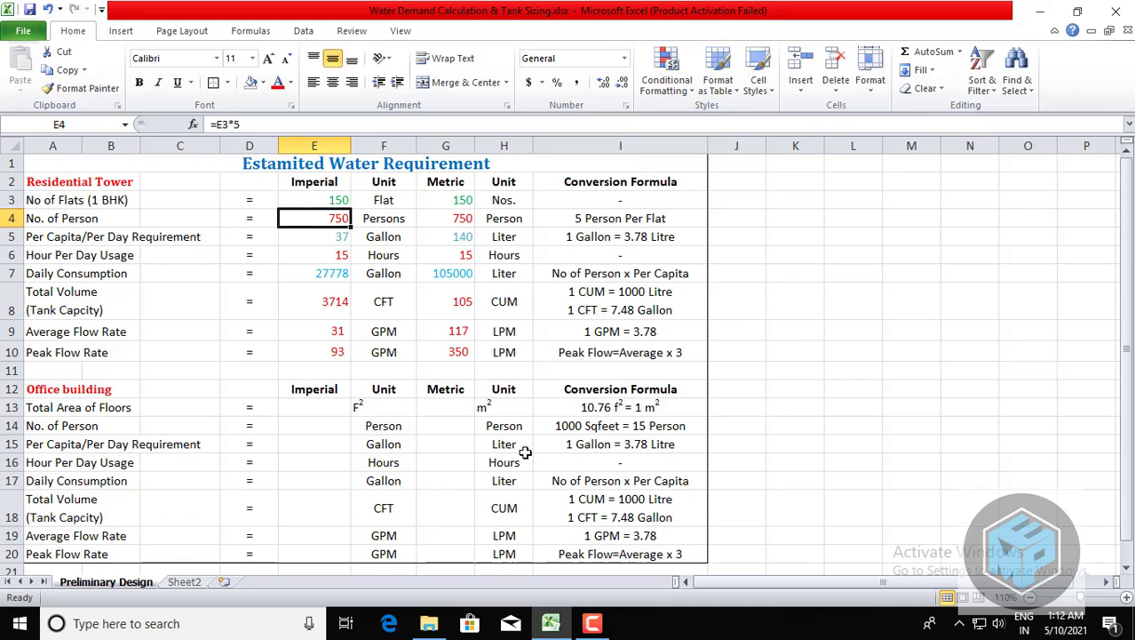
pyautogui.press('Right')
pyautogui.press('Right')
pyautogui.press('Right')
pyautogui.press('Right')
pyautogui.press('Left')
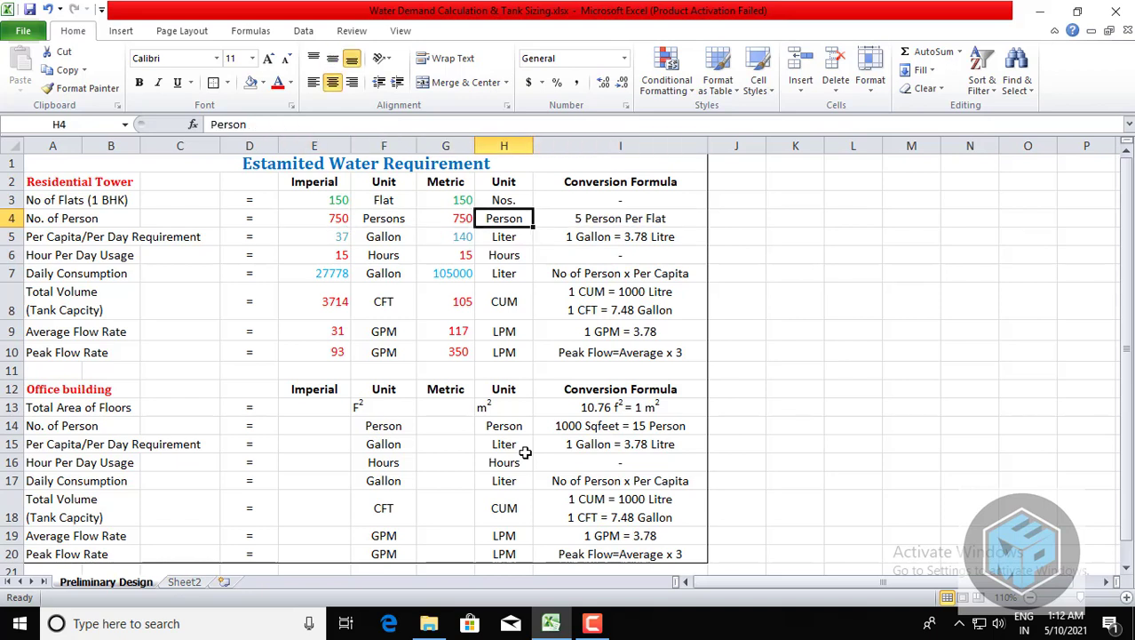
pyautogui.press('Left')
pyautogui.press('Left')
pyautogui.press('Left')
pyautogui.press('F2')
pyautogui.press('Escape')
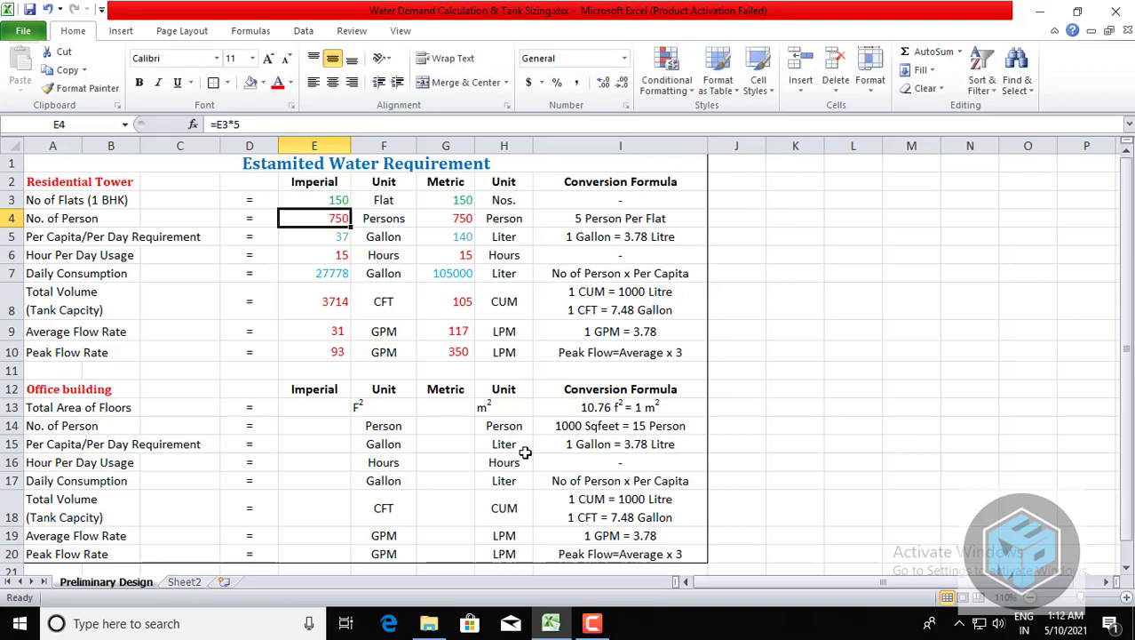
# Inspect the Imperial and metric Per Capita/Per Day Requirement formulas and compare them with the gallon-to-litre conversion.
pyautogui.press('Down')
pyautogui.press('F2')
pyautogui.press('Escape')
pyautogui.press('Right')
pyautogui.press('Right')
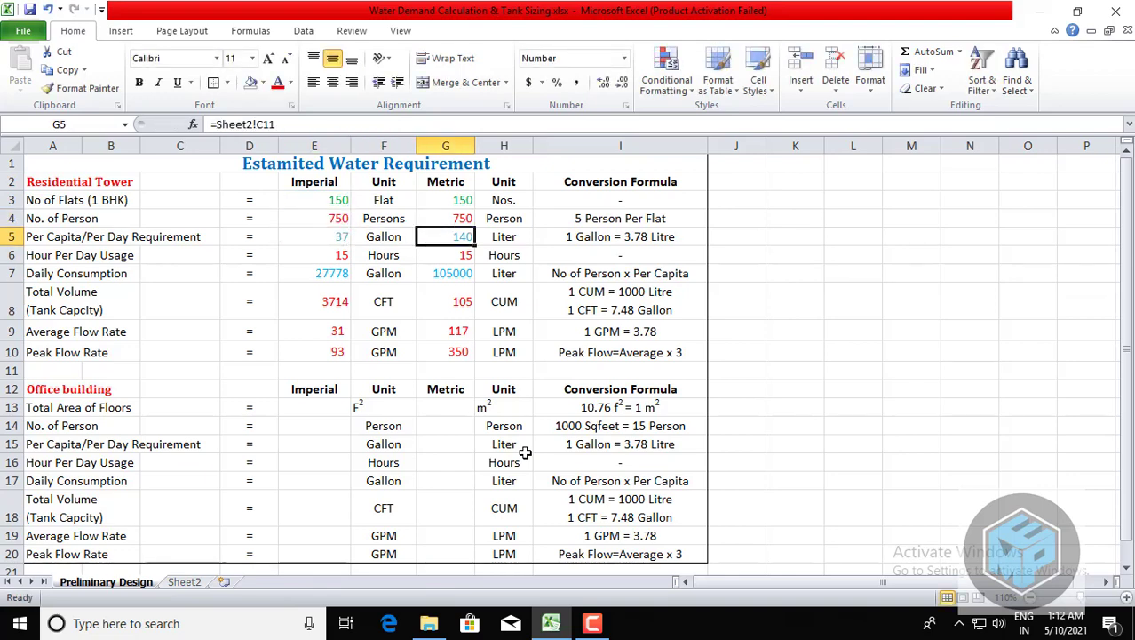
pyautogui.press('F2')
pyautogui.press('Escape')
pyautogui.press('Left')
pyautogui.press('Left')
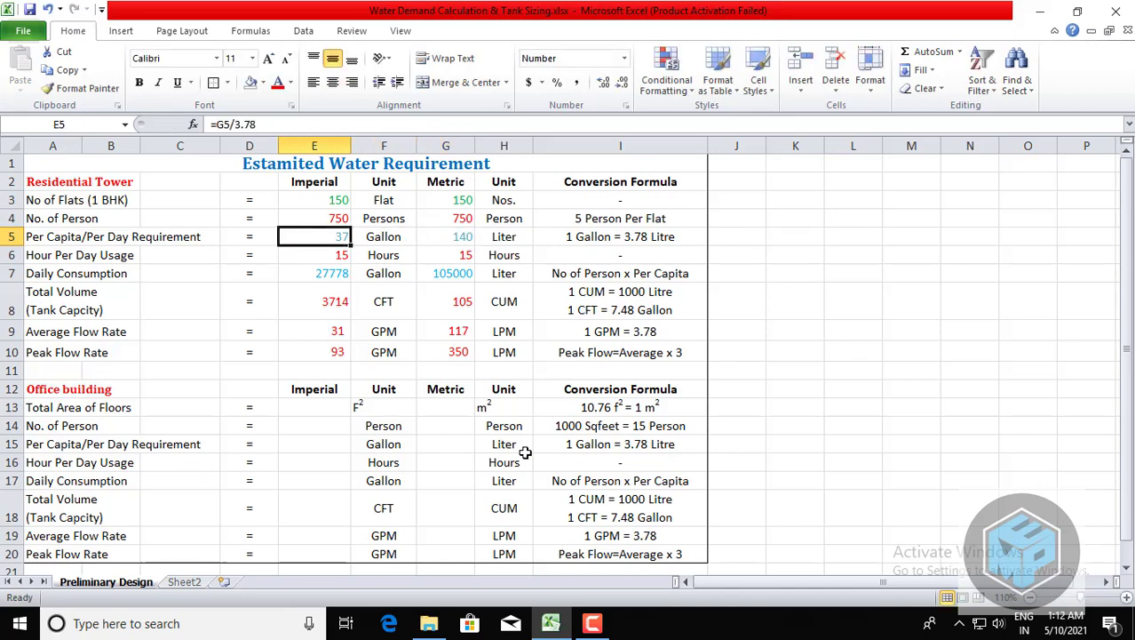
pyautogui.press('F2')
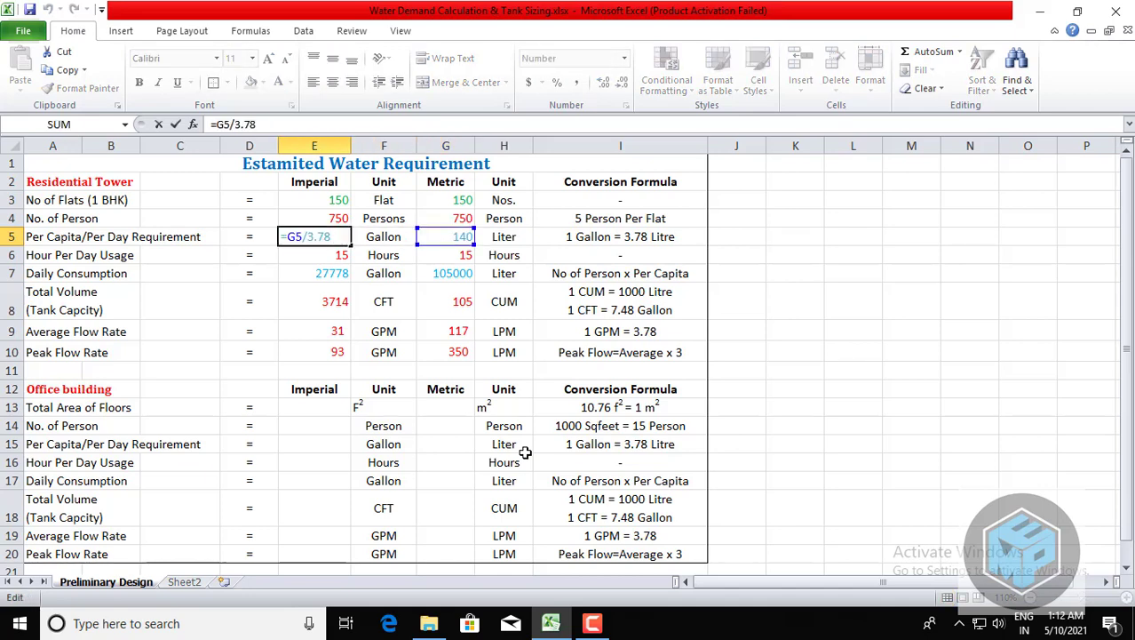
pyautogui.press('Tab')
pyautogui.press('Right')
pyautogui.press('Right')
pyautogui.press('Right')
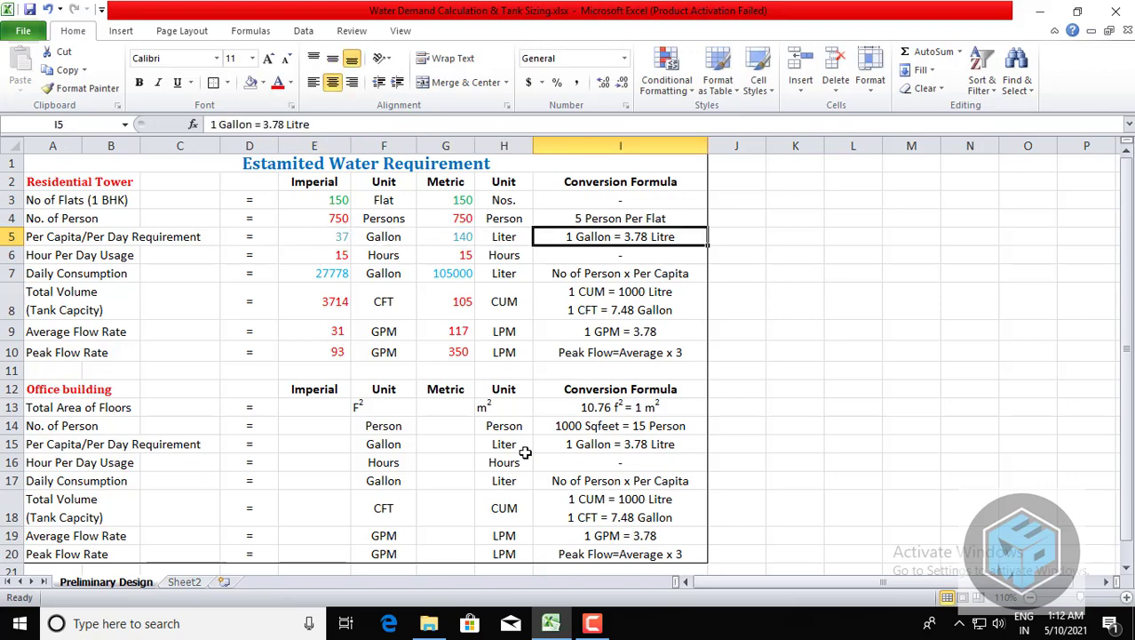
# Recheck the Imperial Per Capita/Per Day Requirement formula in the Residential Tower section.
pyautogui.press('Left')
pyautogui.press('Left')
pyautogui.press('Left')
pyautogui.press('Left')
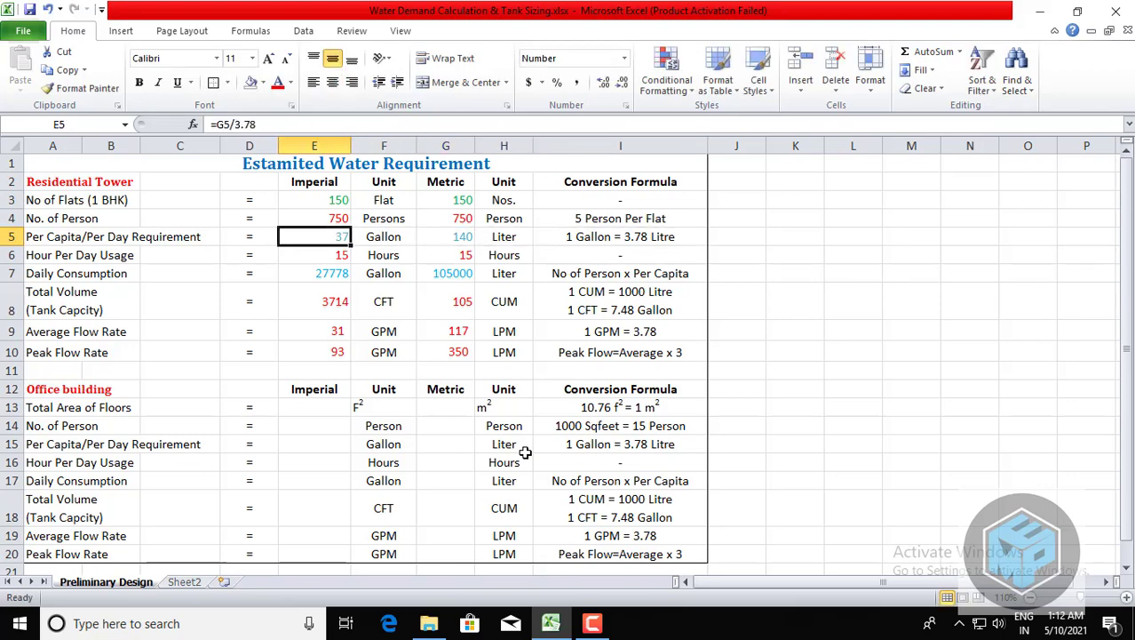
pyautogui.press('F2')
pyautogui.press('Escape')
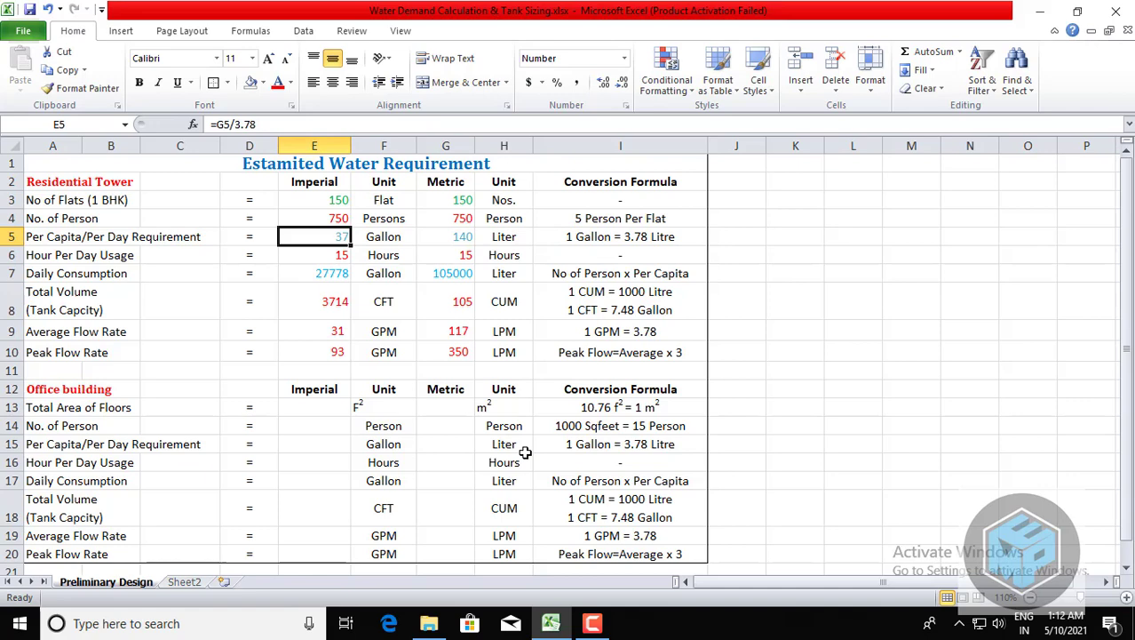
# Check the Imperial Hour Per Day Usage entry and inspect which cells the Imperial Daily Consumption formula multiplies.
pyautogui.press('Down')
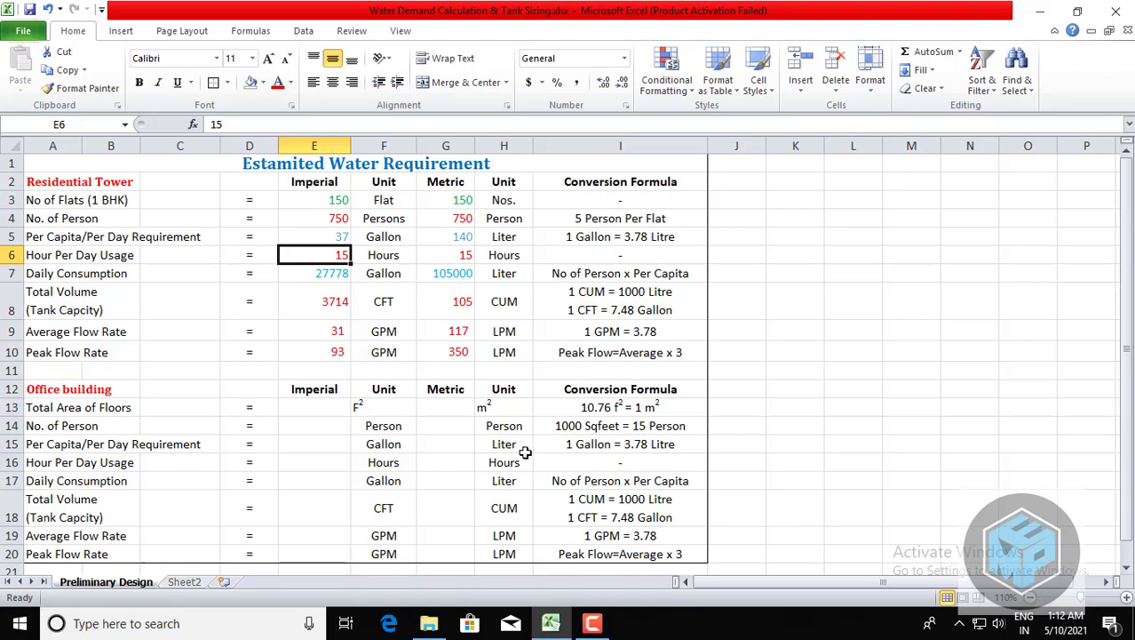
pyautogui.press('Down')
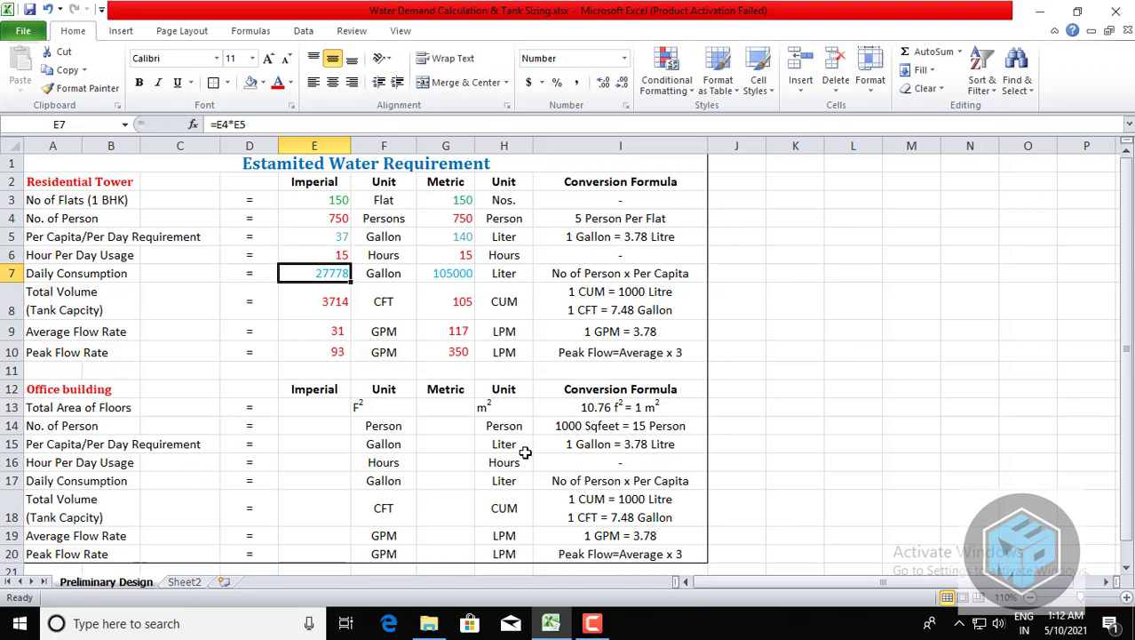
pyautogui.press('F2')
pyautogui.press('Escape')
pyautogui.press('F2')
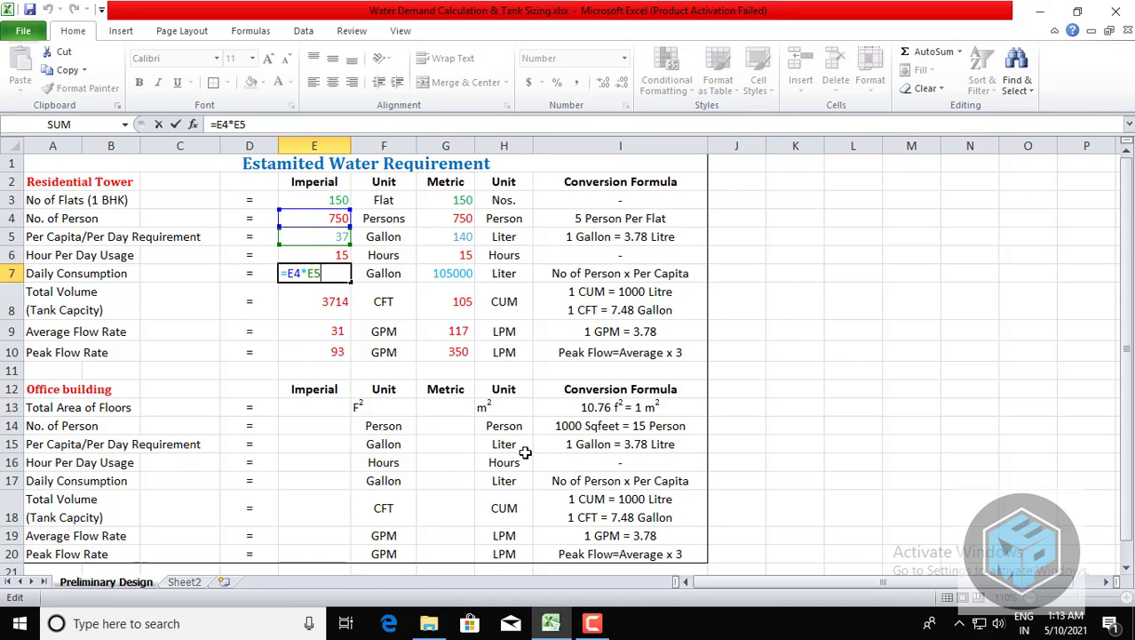
pyautogui.press('Escape')
pyautogui.press('Up')
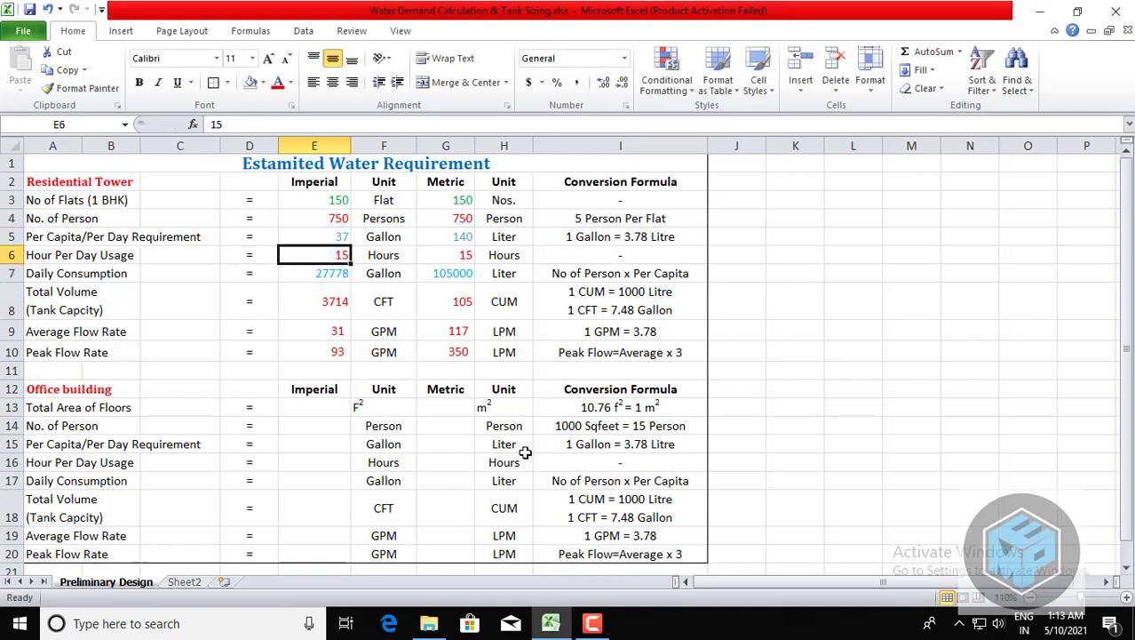
pyautogui.press('Down')
pyautogui.press('F2')
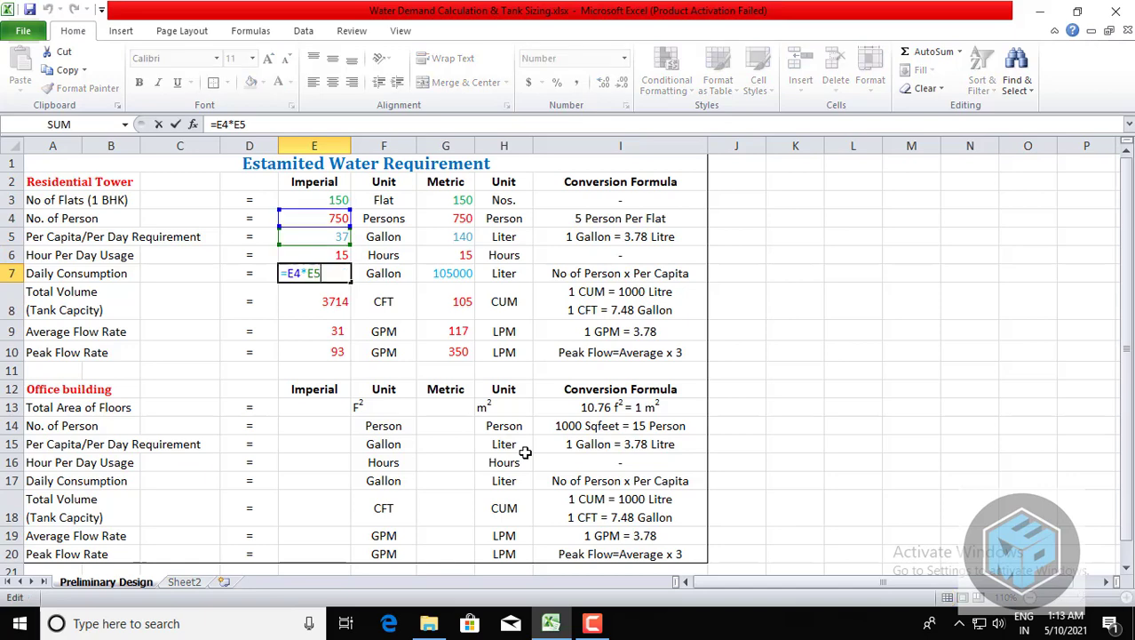
pyautogui.press('Escape')
pyautogui.press('Left')
pyautogui.press('Left')
pyautogui.press('Left')
pyautogui.press('Left')
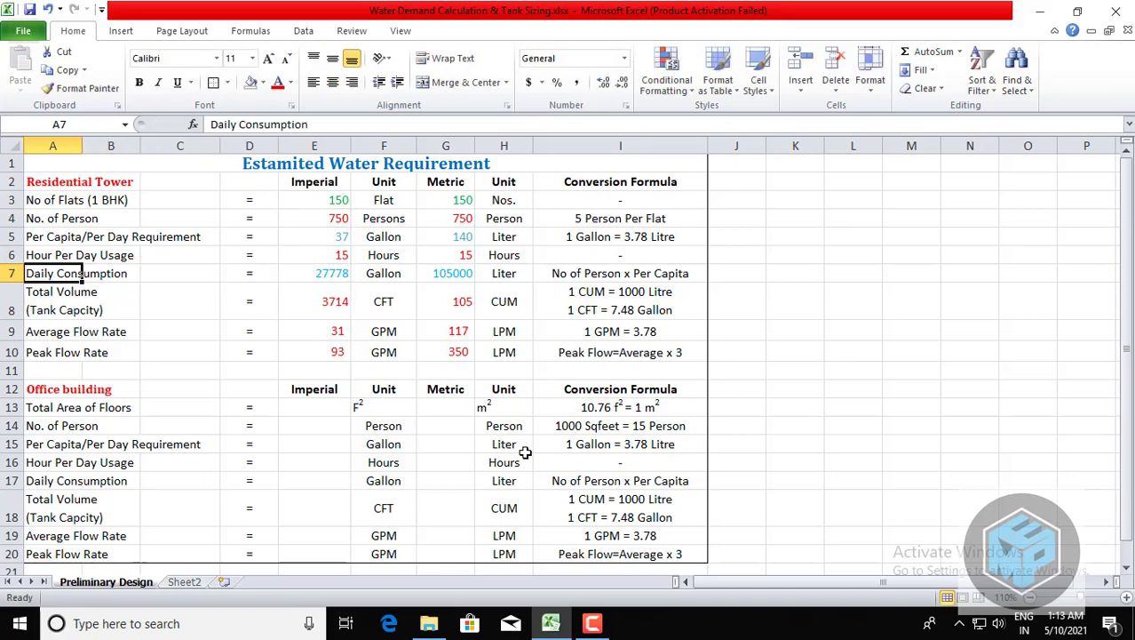
# Inspect the Imperial Total Volume (tank capacity) formula and trace it back to the Daily Consumption formula.
pyautogui.press('Right')
pyautogui.press('Right')
pyautogui.press('Right')
pyautogui.press('Right')
pyautogui.press('Down')
pyautogui.press('F2')
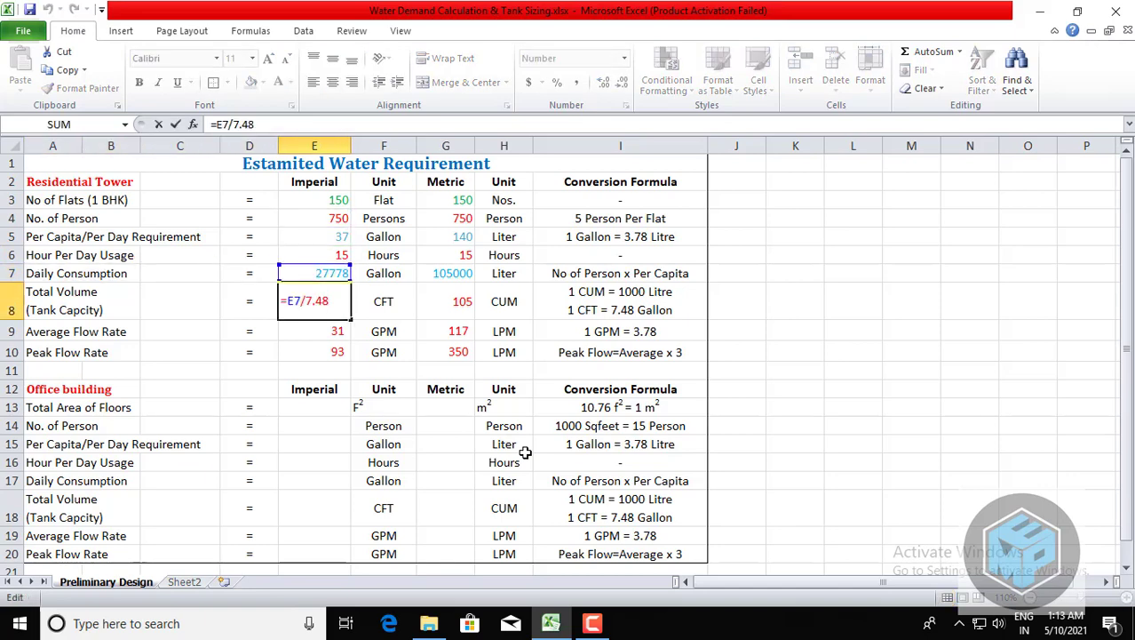
pyautogui.press('Escape')
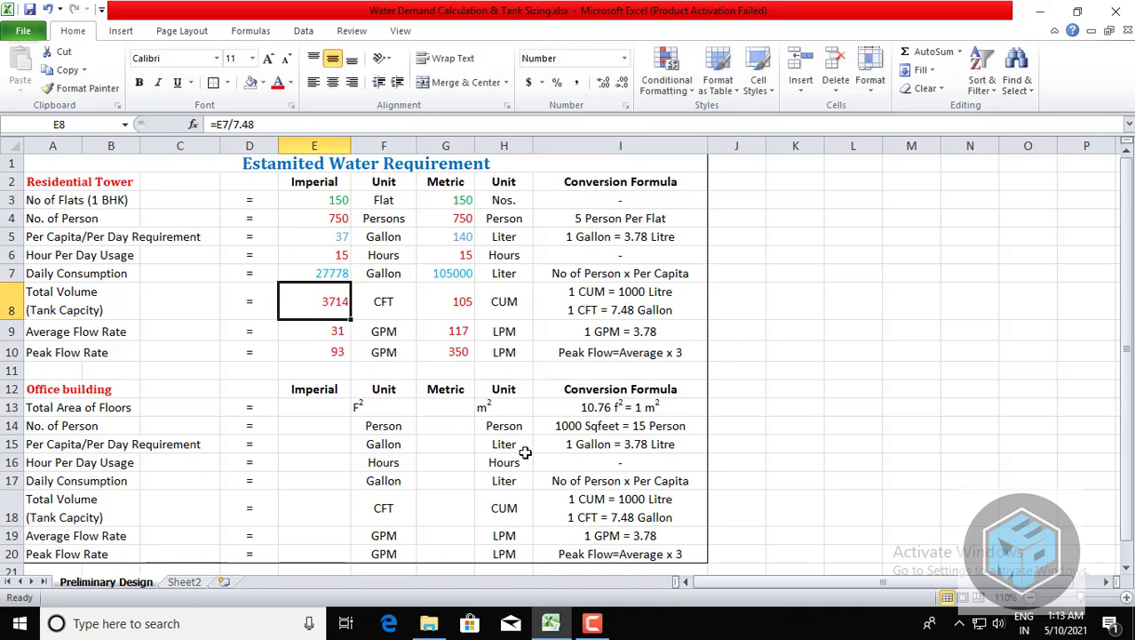
pyautogui.press('Left')
pyautogui.press('Left')
pyautogui.press('Left')
pyautogui.press('Left')
pyautogui.press('Right')
pyautogui.press('Right')
pyautogui.press('Right')
pyautogui.press('Up')
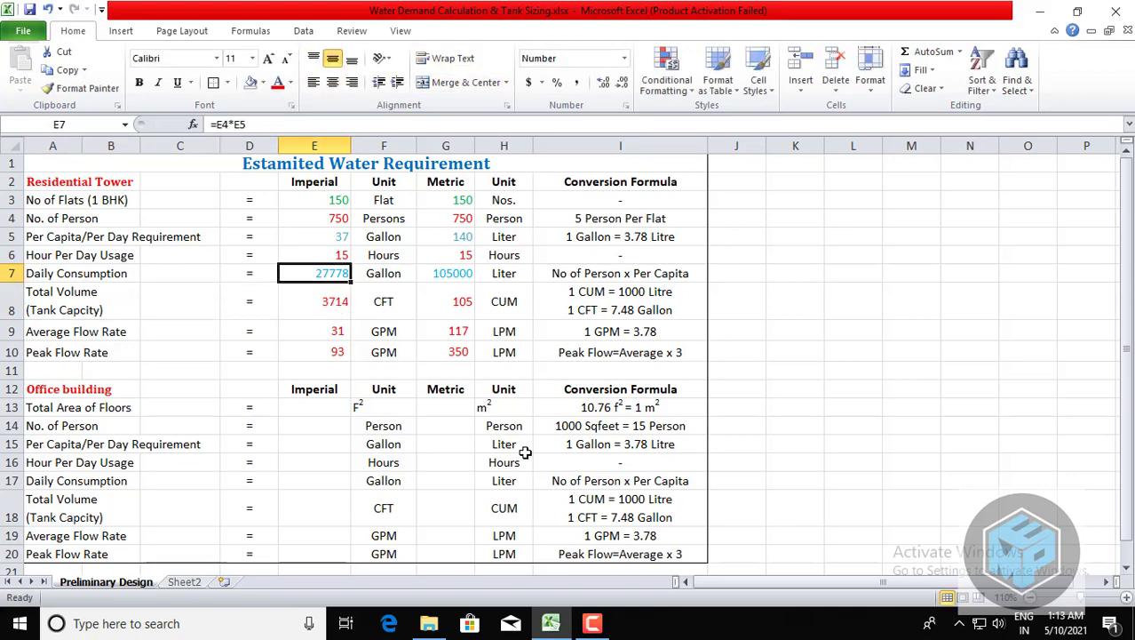
pyautogui.press('F2')
pyautogui.press('Escape')
pyautogui.press('Down')
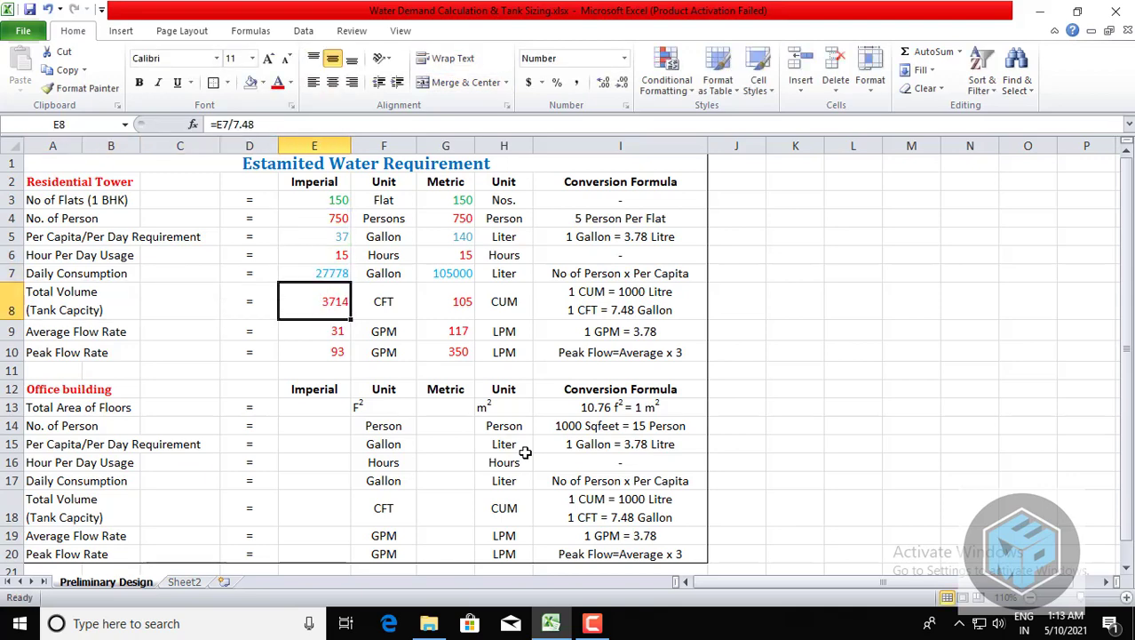
# Inspect the Residential Tower's Imperial Average Flow Rate formula and the cells it references.
pyautogui.press('Right')
pyautogui.press('Down')
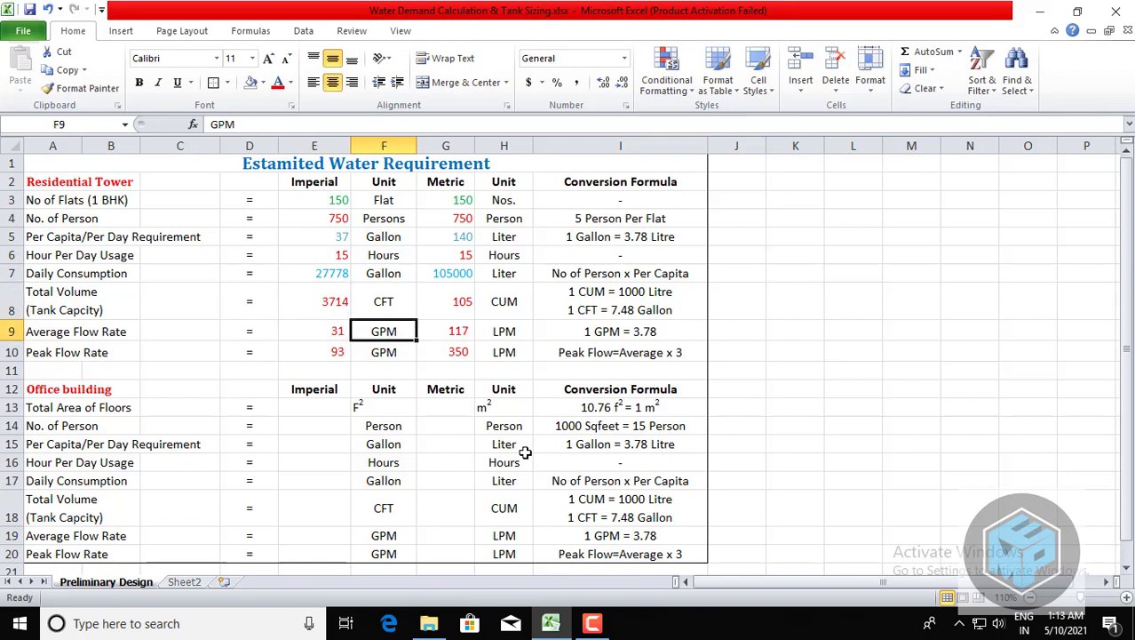
pyautogui.press('Left')
pyautogui.press('Left')
pyautogui.press('Left')
pyautogui.press('Left')
pyautogui.press('Right')
pyautogui.press('Right')
pyautogui.press('Right')
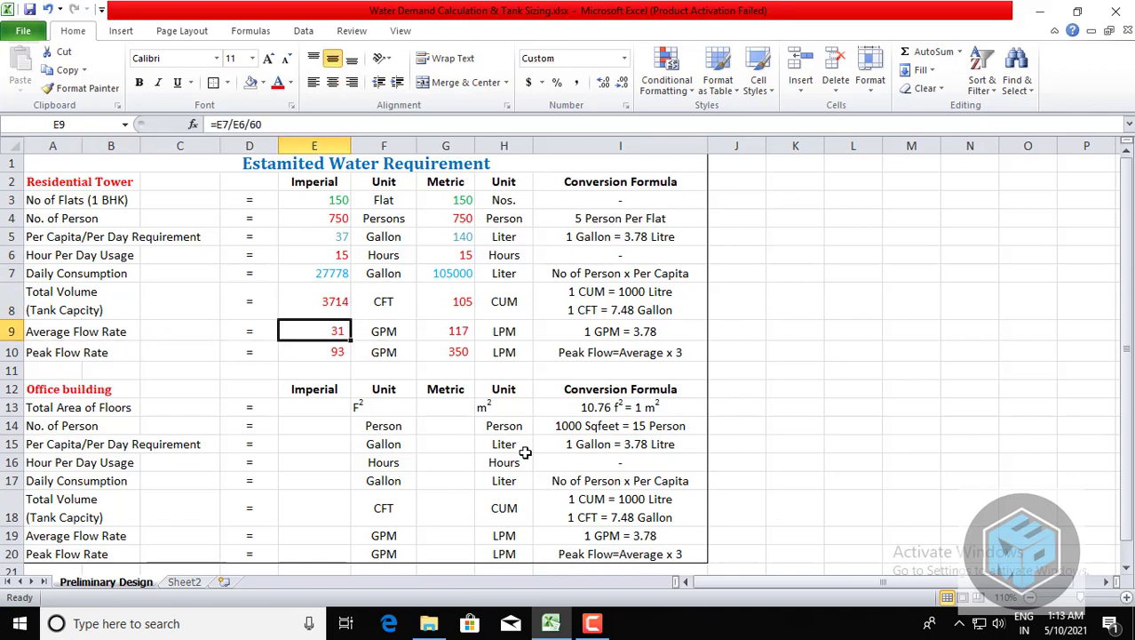
pyautogui.press('F2')
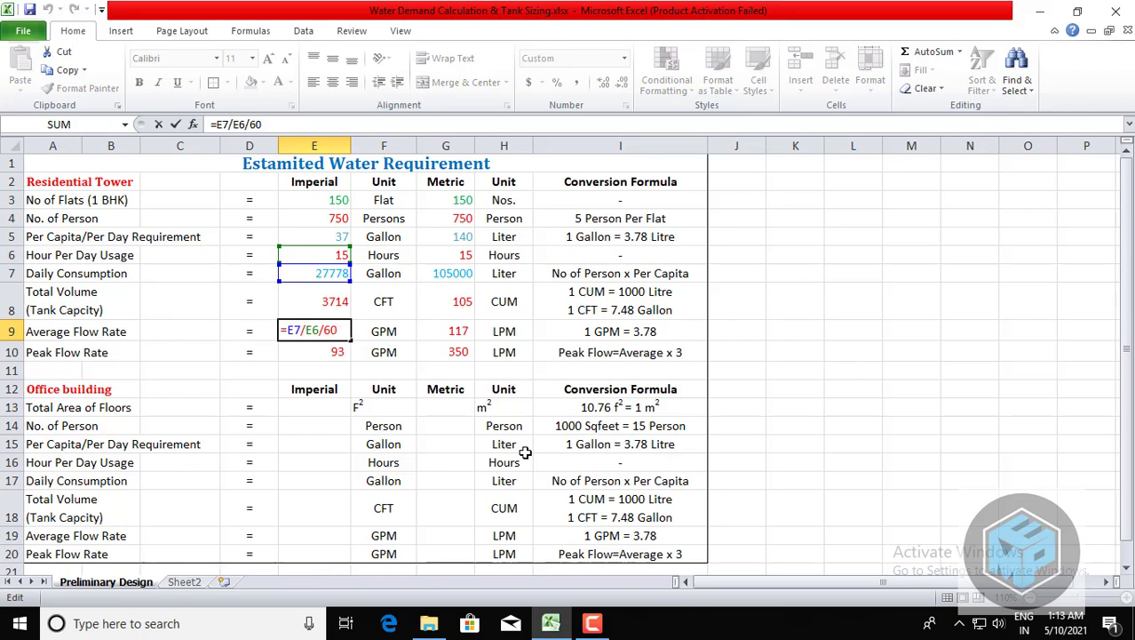
pyautogui.press('Escape')
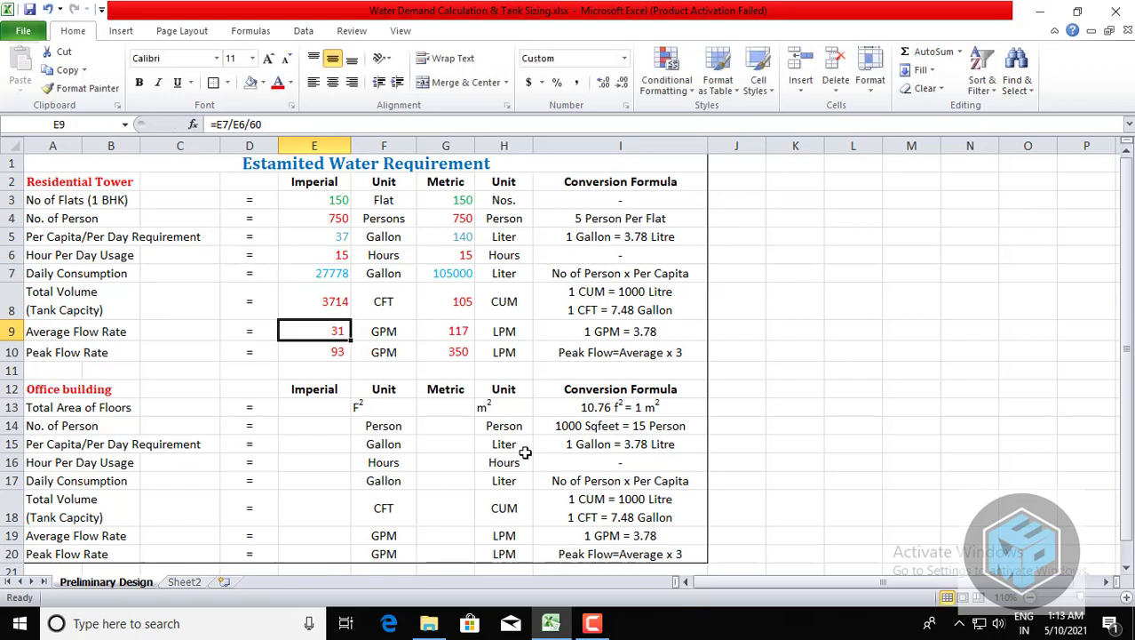
# Inspect the Residential Tower's Imperial Peak Flow Rate formula and look across to its metric counterpart.
pyautogui.press('Down')
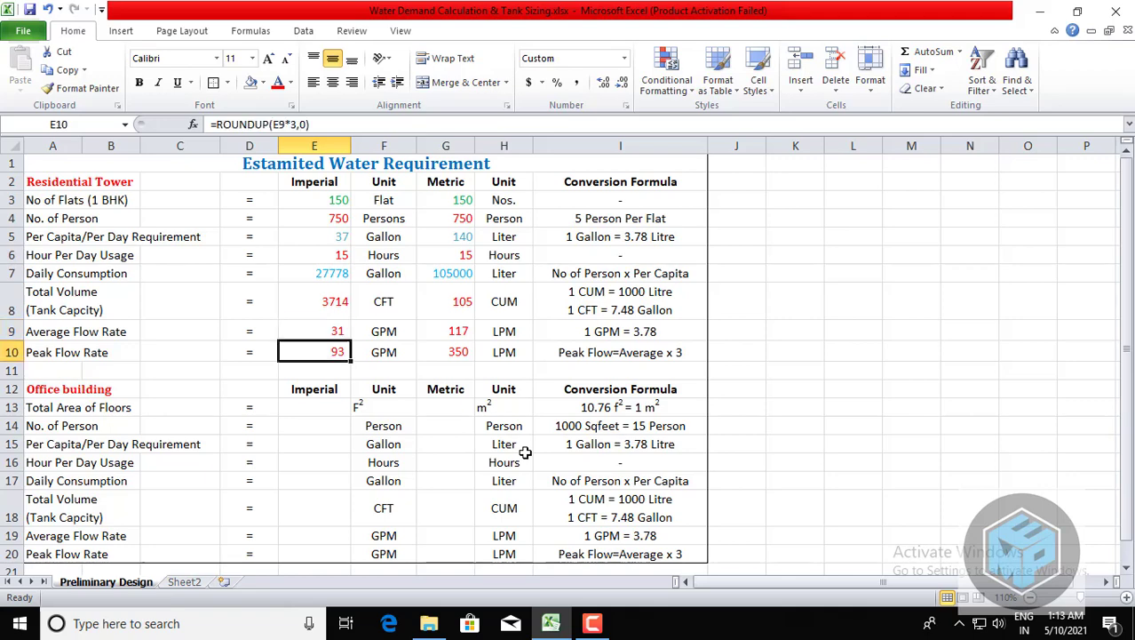
pyautogui.press('F2')
pyautogui.press('Escape')
pyautogui.press('Right')
pyautogui.press('Right')
pyautogui.press('Left')
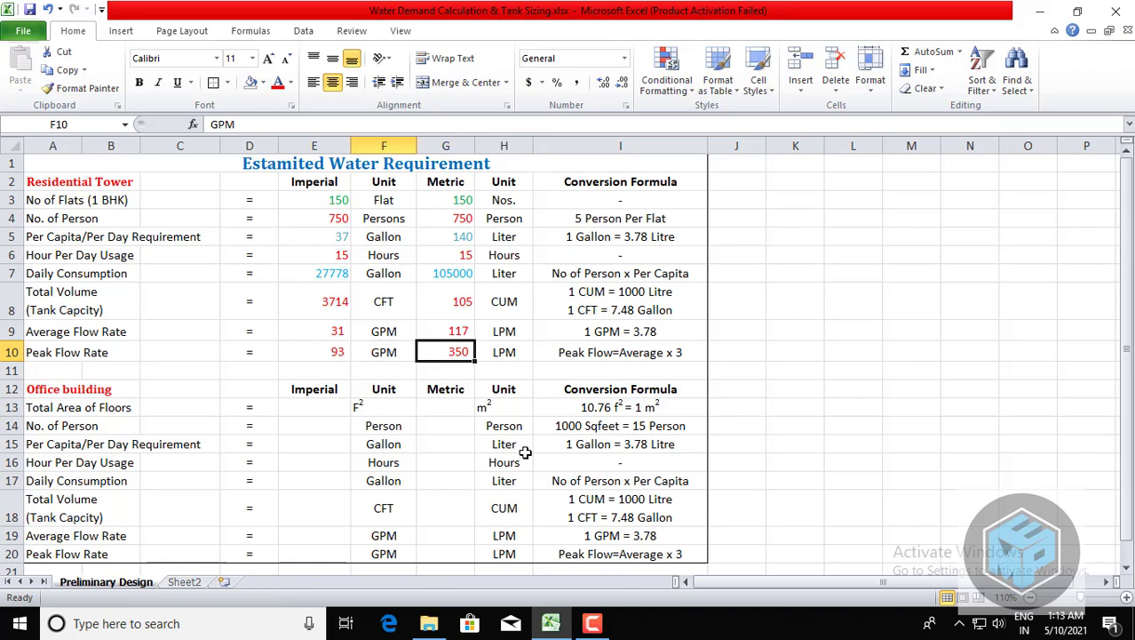
# Look through the Residential Tower's Metric column from No of Flats to Peak Flow Rate.
pyautogui.press('Right')
pyautogui.press('Right')
pyautogui.press('Up')
pyautogui.press('Left')
pyautogui.press('Up')
pyautogui.press('Up')
pyautogui.press('Up')
pyautogui.press('Up')
pyautogui.press('Up')
pyautogui.press('Up')
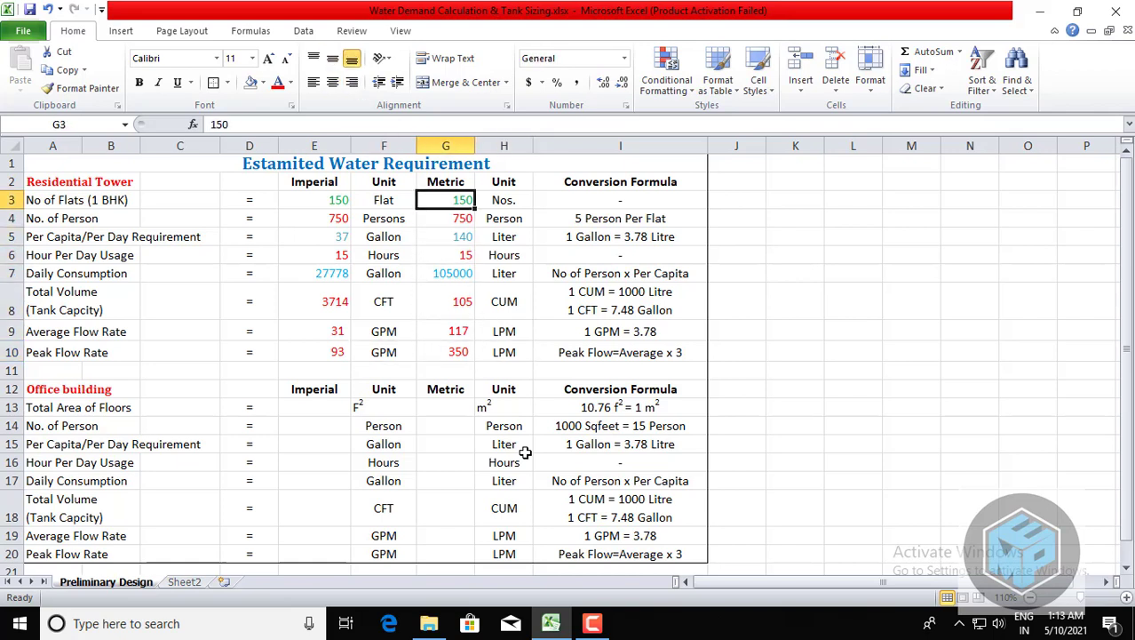
pyautogui.press('Down')
pyautogui.press('Down')
pyautogui.press('Down')
pyautogui.press('Down')
pyautogui.press('Down')
pyautogui.press('Down')
pyautogui.press('Down')
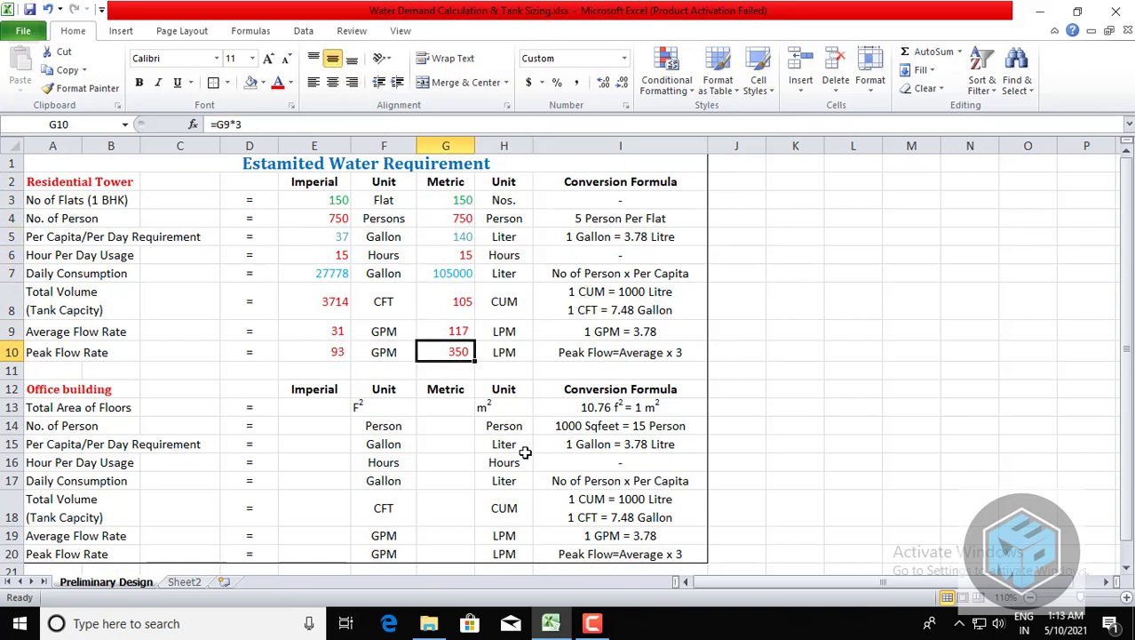
# Review the Residential Tower's metric formulas from No. of Person through Daily Consumption to Total Volume.
pyautogui.press('Up')
pyautogui.press('Up')
pyautogui.press('Up')
pyautogui.press('Up')
pyautogui.press('Up')
pyautogui.press('Up')
pyautogui.press('Down')
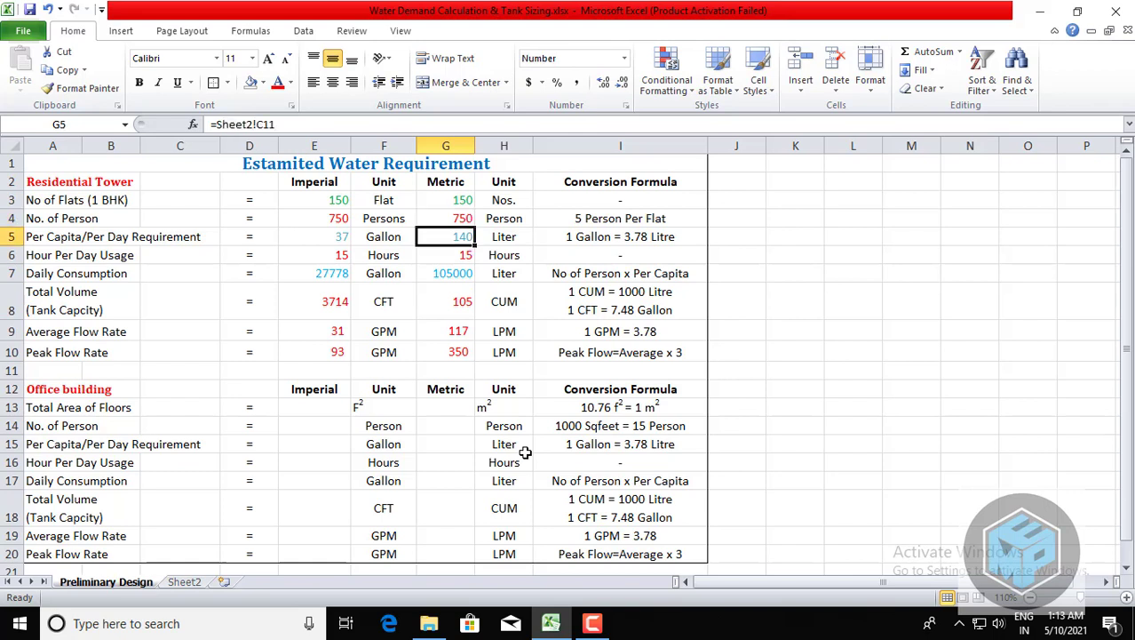
pyautogui.press('Down')
pyautogui.press('Down')
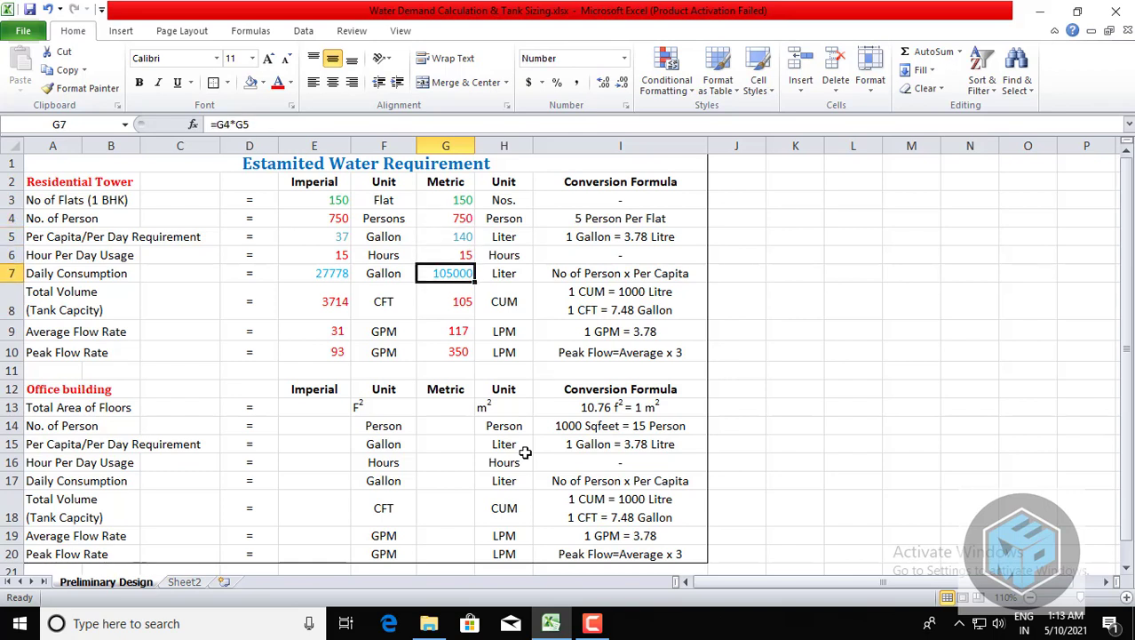
pyautogui.press('Down')
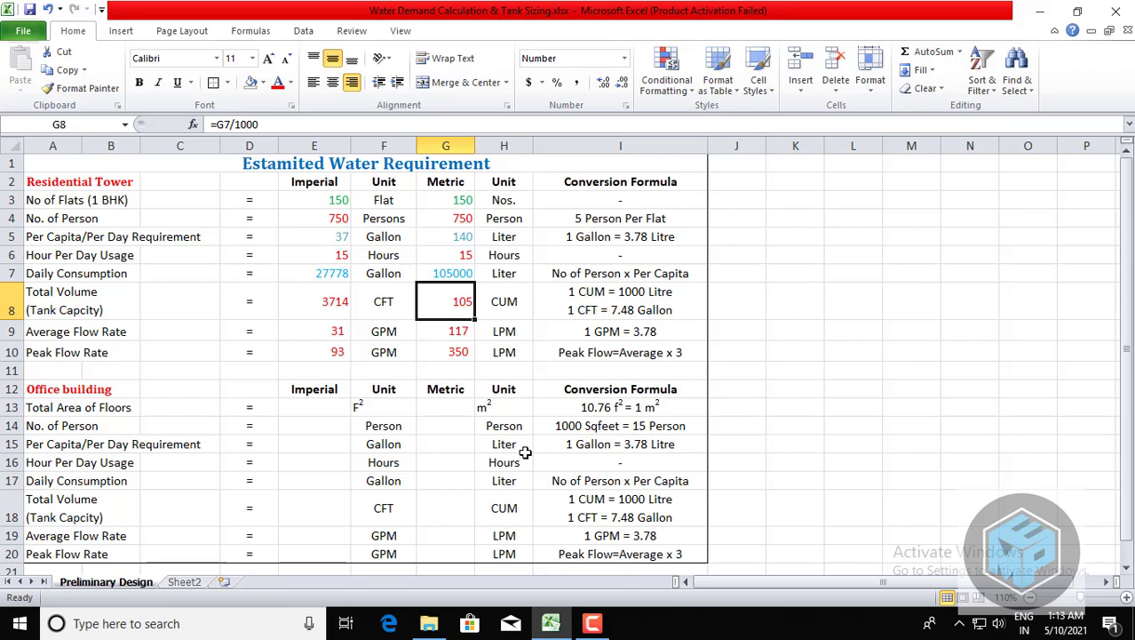
# Check the metric Average Flow Rate formula against its row label and LPM unit.
pyautogui.press('Down')
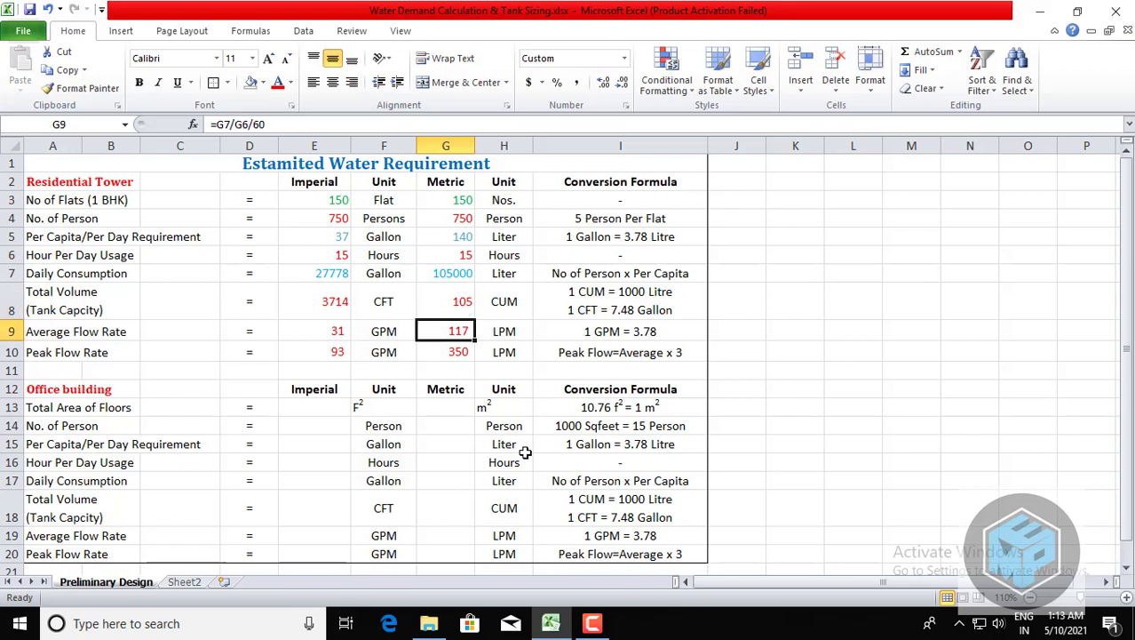
pyautogui.press('Left')
pyautogui.press('Left')
pyautogui.press('Left')
pyautogui.press('Left')
pyautogui.press('Left')
pyautogui.press('Right')
pyautogui.press('Right')
pyautogui.press('Right')
pyautogui.press('Right')
pyautogui.press('Right')
pyautogui.press('Right')
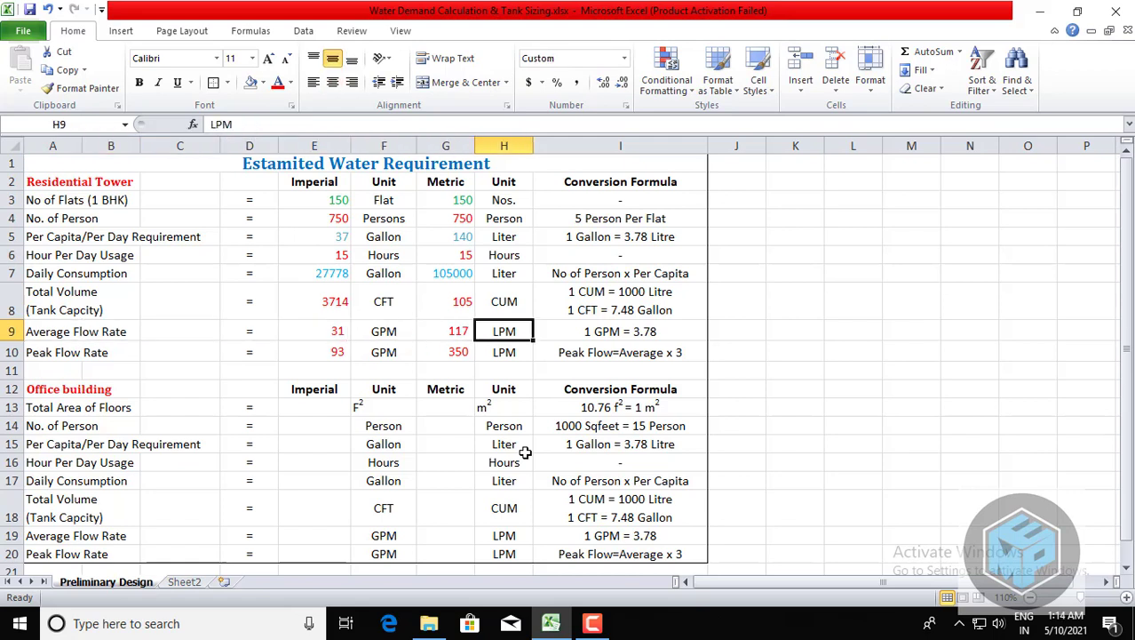
# Check the metric Peak Flow Rate formula against its row label.
pyautogui.press('Left')
pyautogui.press('Down')
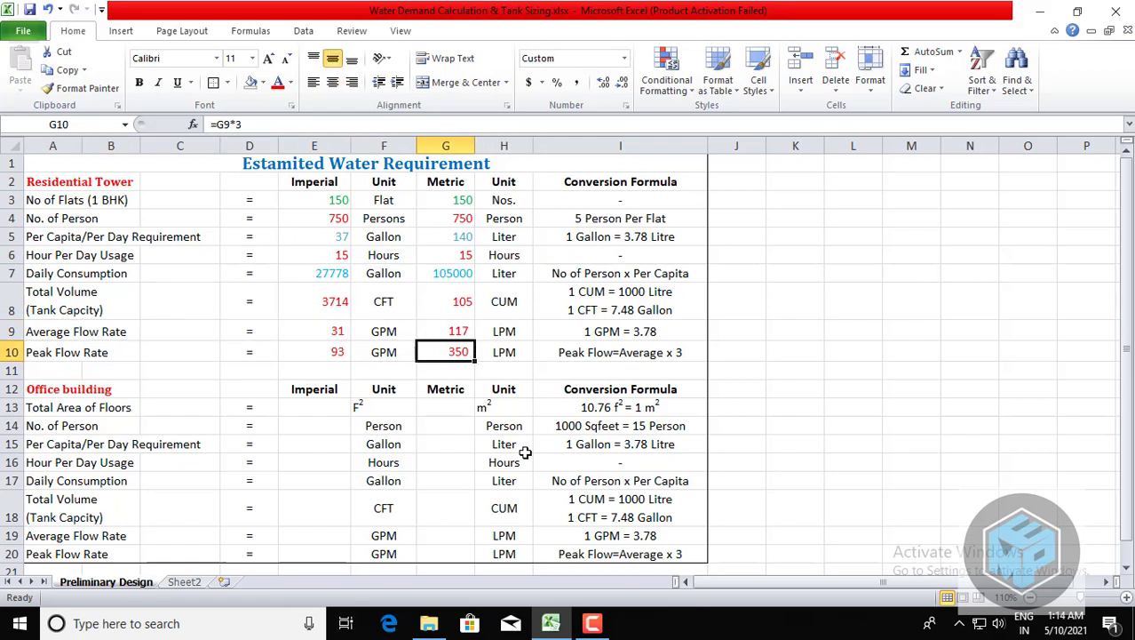
pyautogui.press('Left')
pyautogui.press('Left')
pyautogui.press('Left')
pyautogui.press('Left')
pyautogui.press('Left')
pyautogui.press('Left')
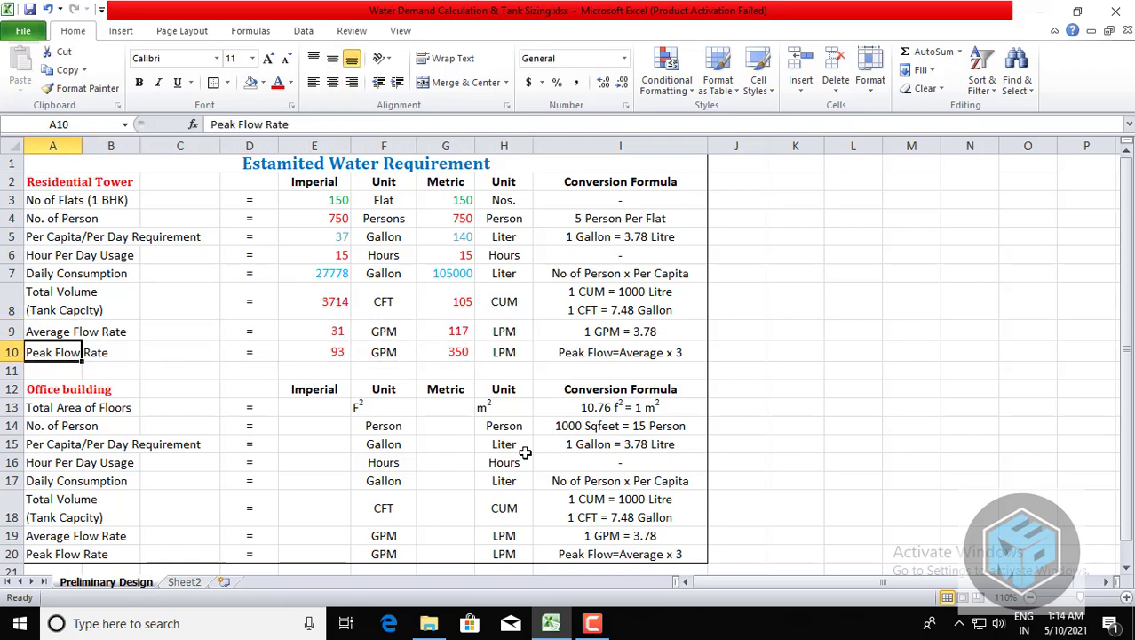
# Look back over the Residential Tower row labels from Peak Flow Rate up to the section heading.
pyautogui.press('Up')
pyautogui.press('Up')
pyautogui.press('Up')
pyautogui.press('Up')
pyautogui.press('Up')
pyautogui.press('Up')
pyautogui.press('Up')
pyautogui.press('Up')
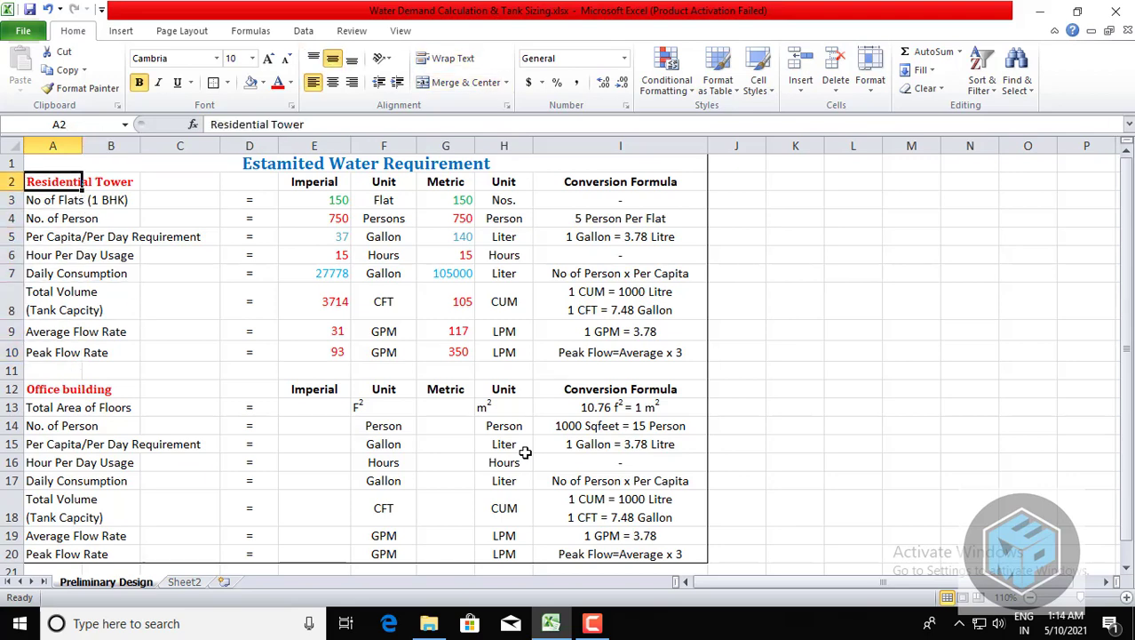
# Look down the Imperial column from the Residential Tower's Hour Per Day Usage to the Office building rows.
pyautogui.click(332, 255)
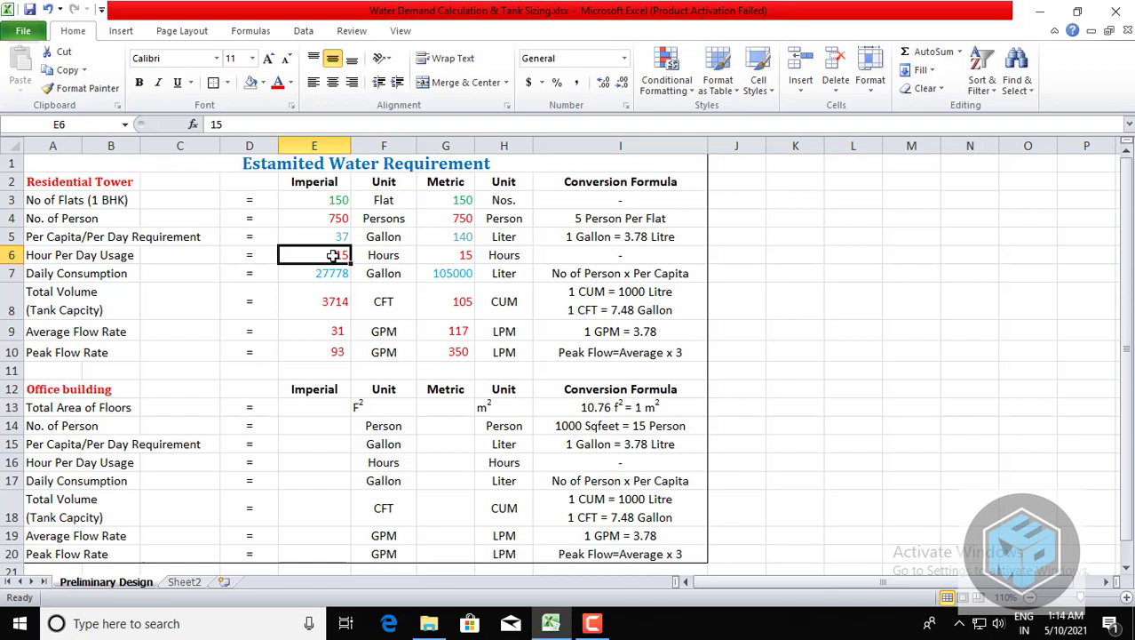
pyautogui.press('Down')
pyautogui.press('Down')
pyautogui.press('Down')
pyautogui.press('Down')
pyautogui.press('Down')
pyautogui.press('Down')
pyautogui.press('Down')
pyautogui.press('Down')
pyautogui.press('Down')
pyautogui.press('Down')
pyautogui.press('Down')
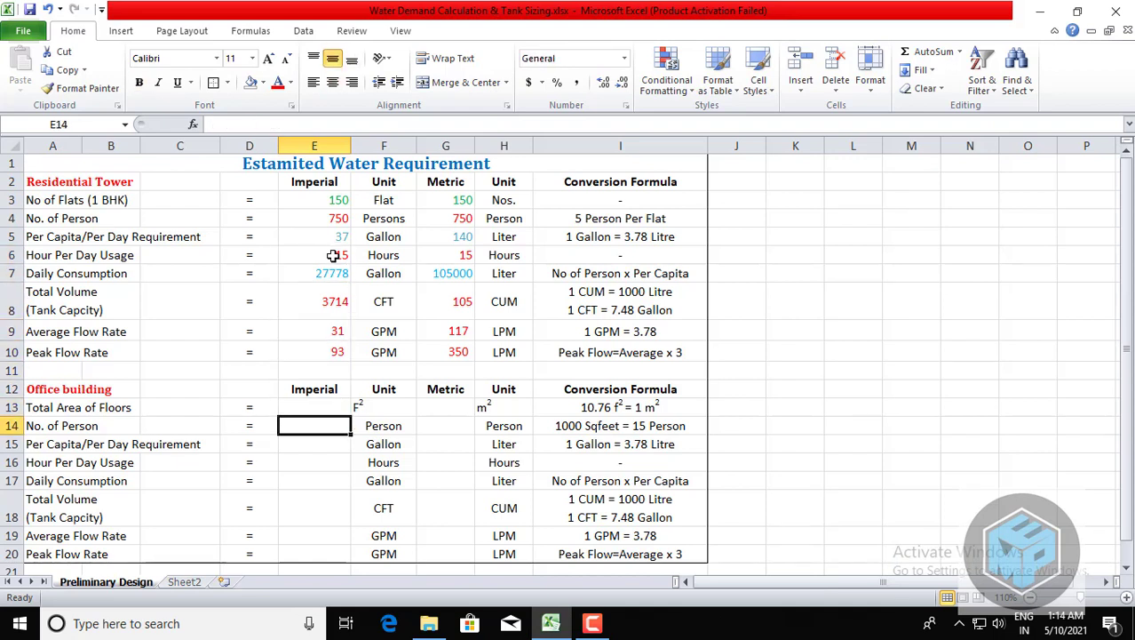
pyautogui.press('Down')
pyautogui.press('Down')
pyautogui.press('Down')
pyautogui.press('Up')
pyautogui.press('Up')
pyautogui.press('Up')
pyautogui.press('Up')
pyautogui.press('Up')
pyautogui.press('Up')
pyautogui.press('Up')
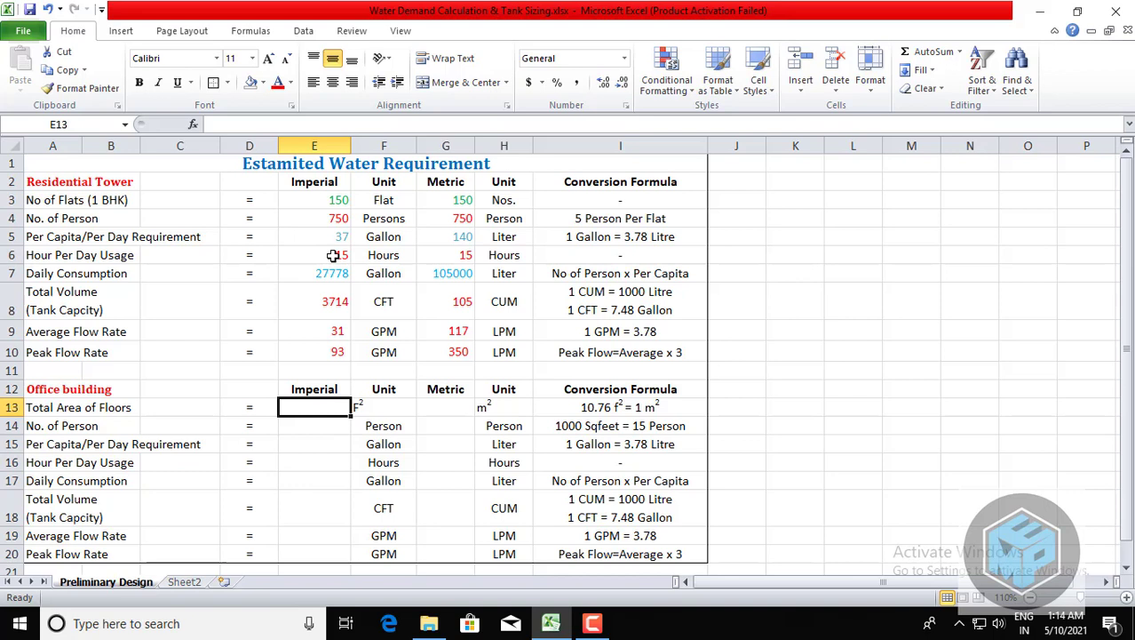
# Examine the Office building's Total Area of Floors row, from its label across to the Imperial unit.
pyautogui.press('Left')
pyautogui.press('Left')
pyautogui.press('Left')
pyautogui.press('Left')
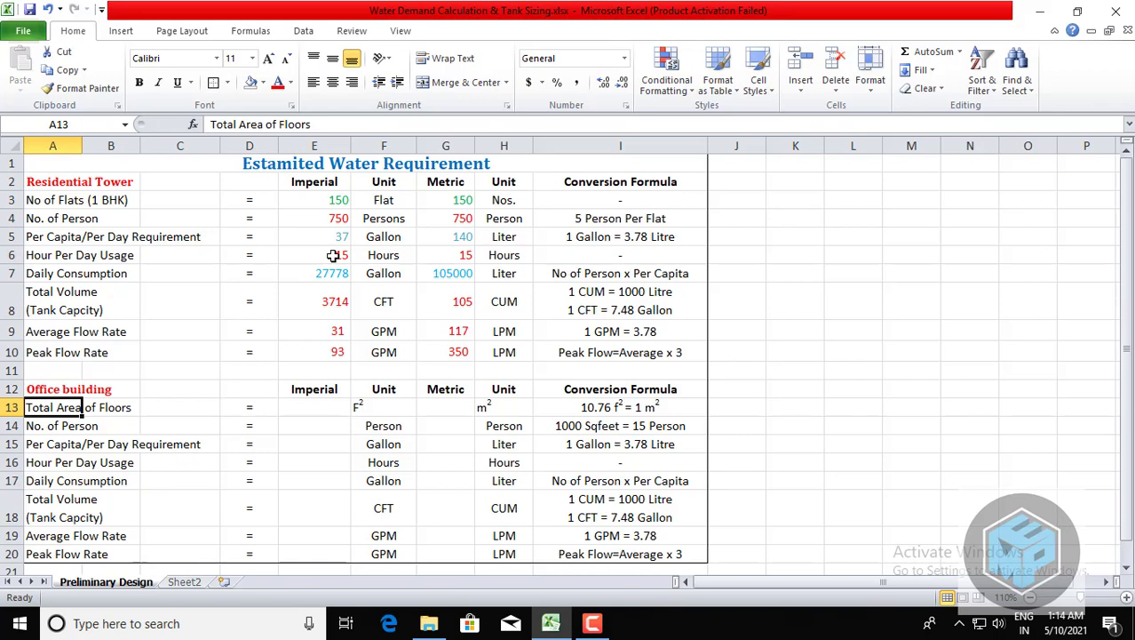
pyautogui.press('Up')
pyautogui.press('Up')
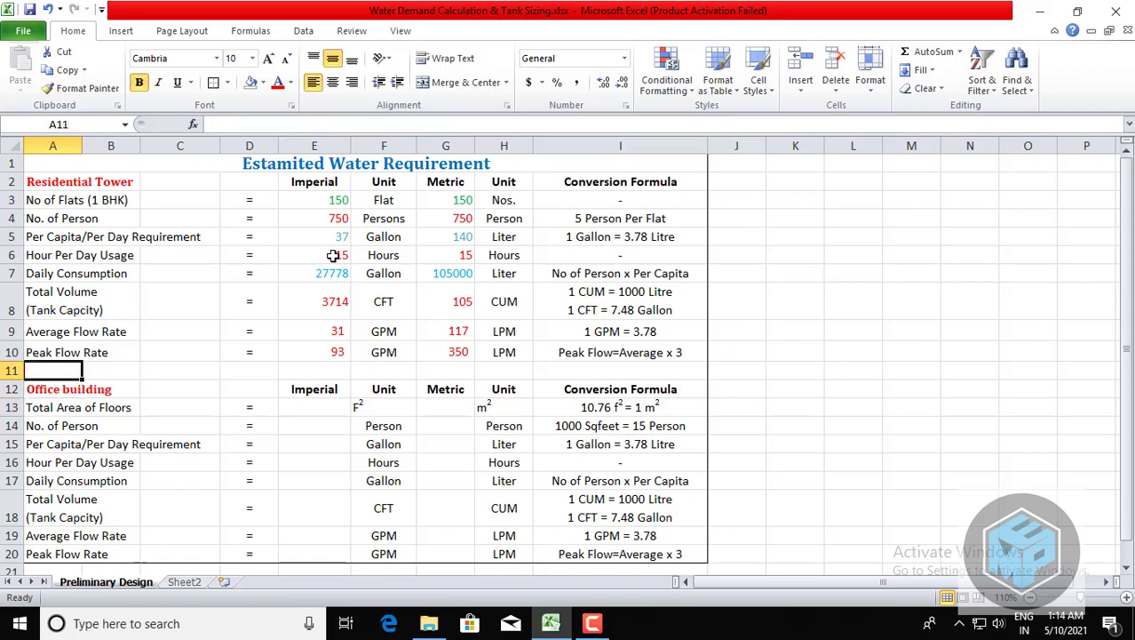
pyautogui.press('Up')
pyautogui.press('Down')
pyautogui.press('Down')
pyautogui.press('Down')
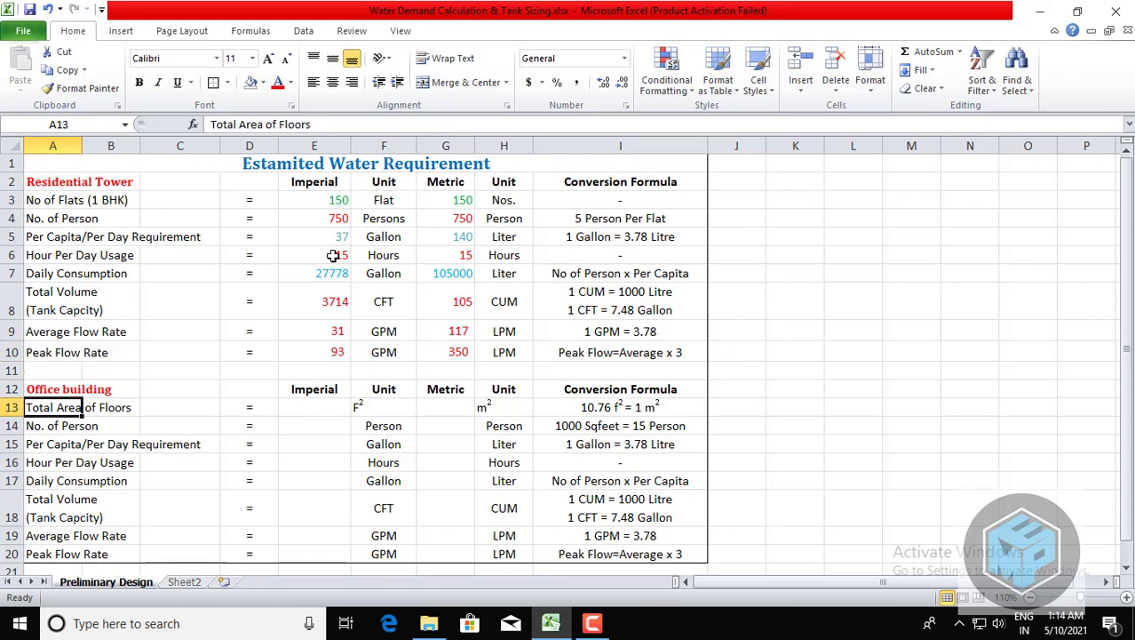
pyautogui.press('Right')
pyautogui.press('Right')
pyautogui.press('Right')
pyautogui.press('Right')
pyautogui.press('Right')
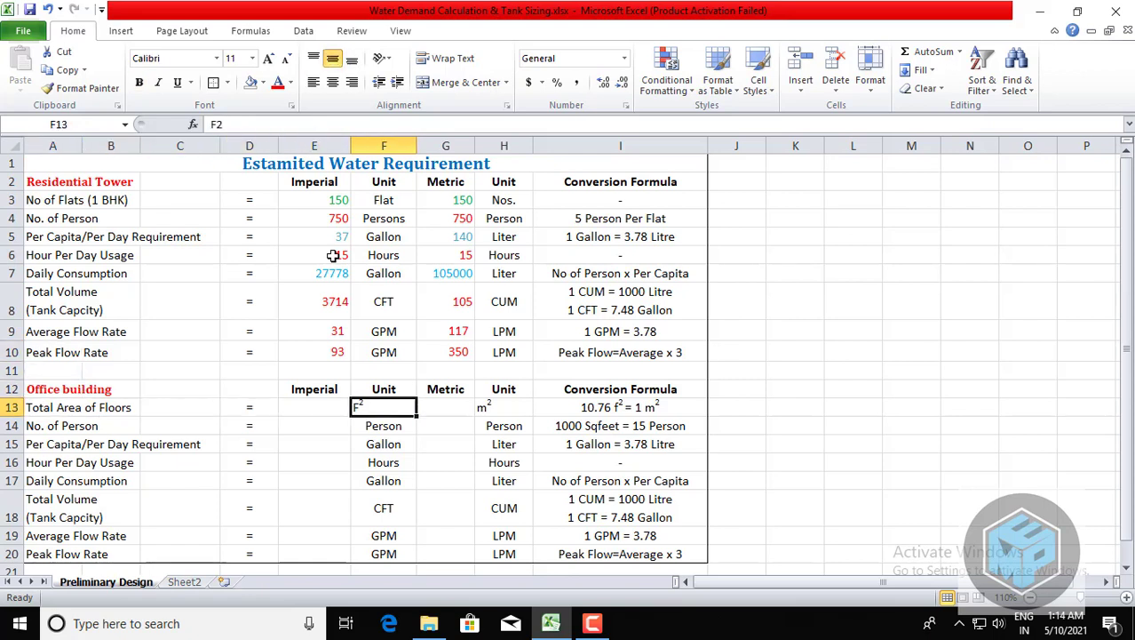
# Enter 5000 m² as the Office building's metric Total Area of Floors in G13.
pyautogui.press('Right')
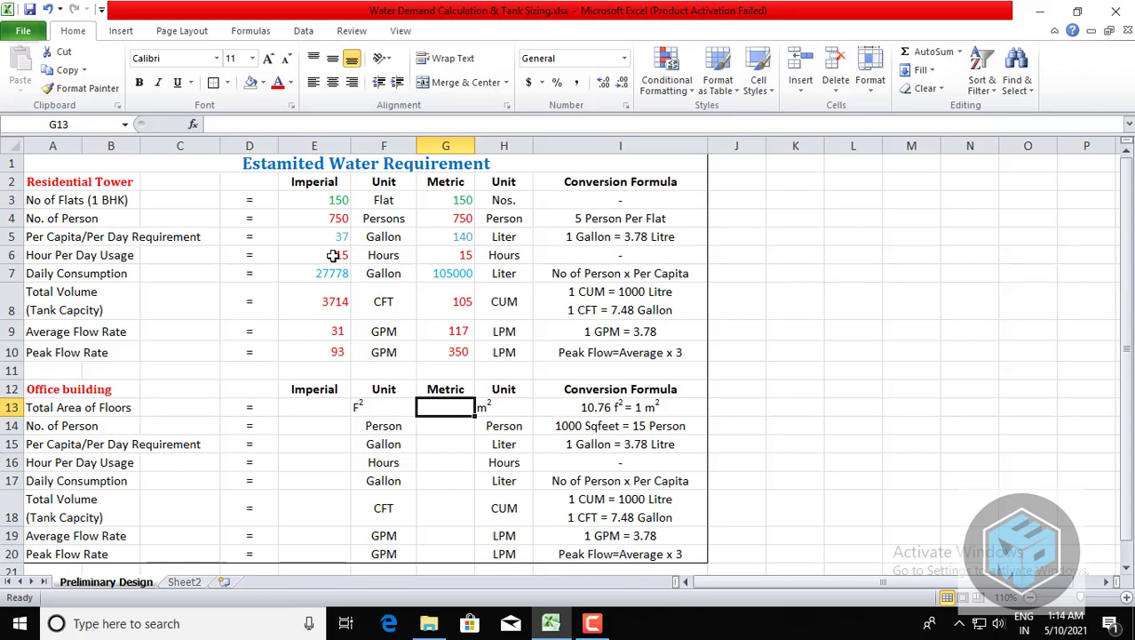
pyautogui.write('5000')
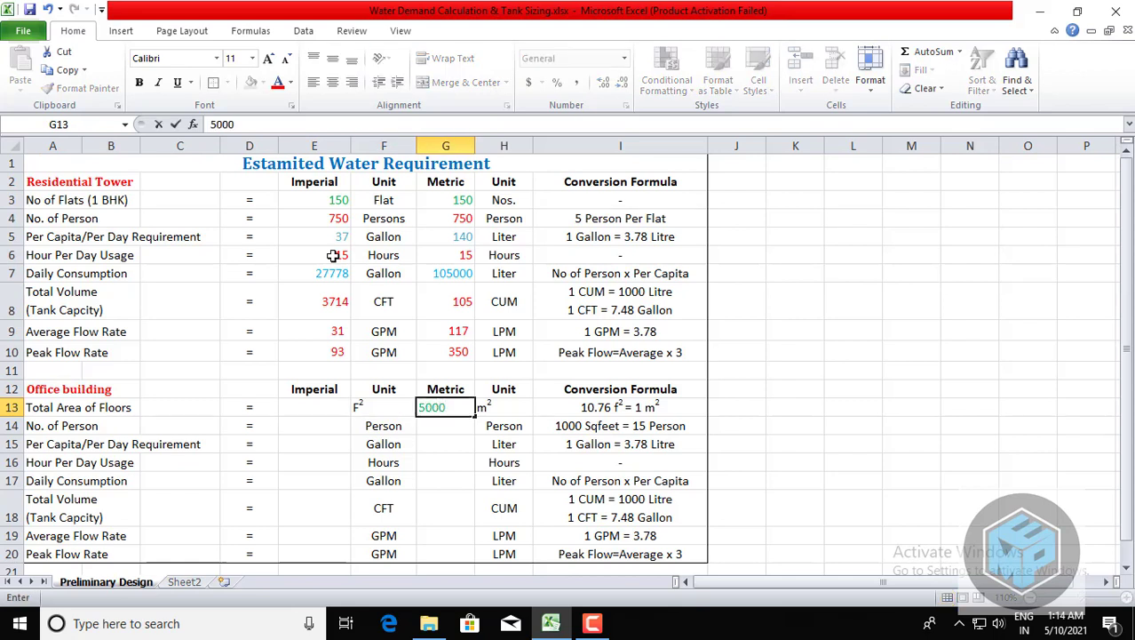
pyautogui.press('Return')
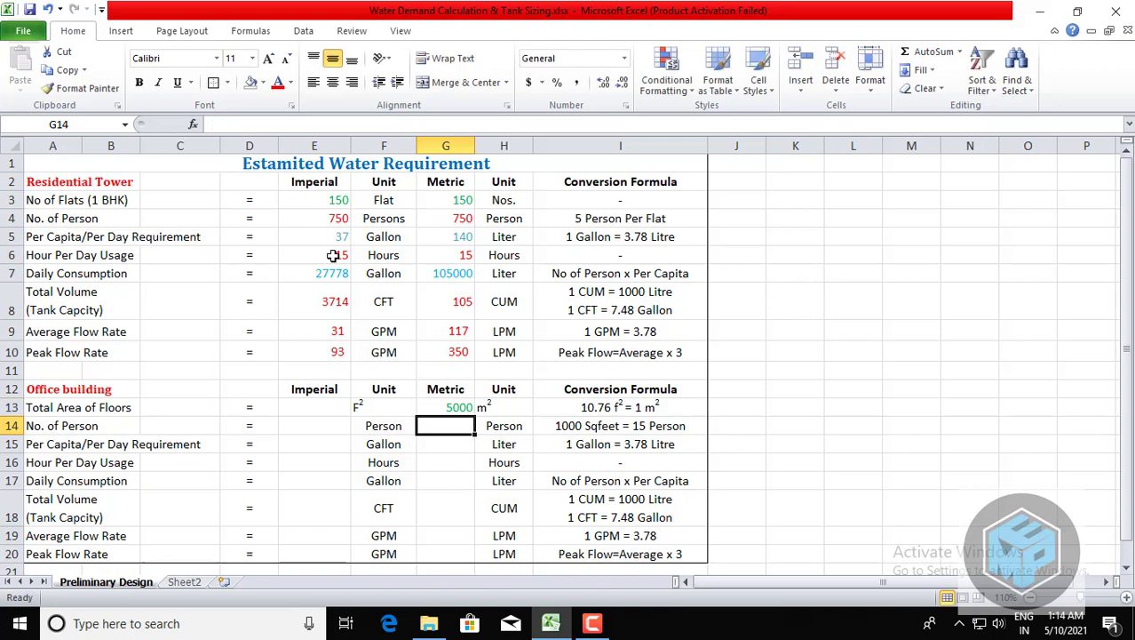
pyautogui.press('Up')
pyautogui.press('Left')
pyautogui.press('Right')
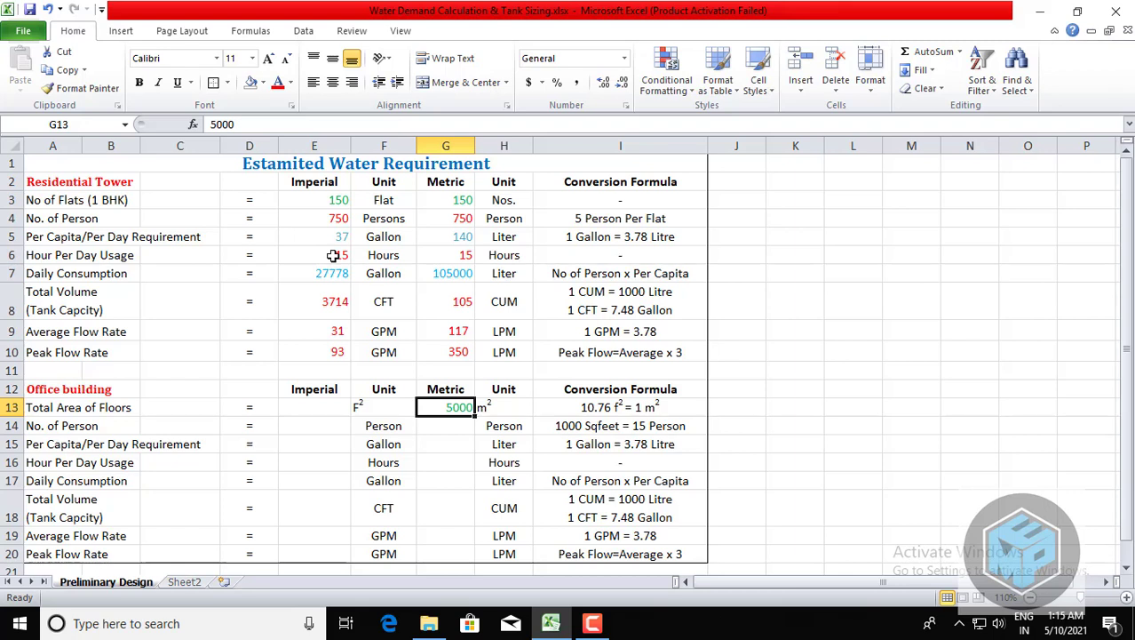
# Convert the Office building's metric floor area to square feet in E13 with the formula =G13*10.76.
pyautogui.press('Left')
pyautogui.press('Left')
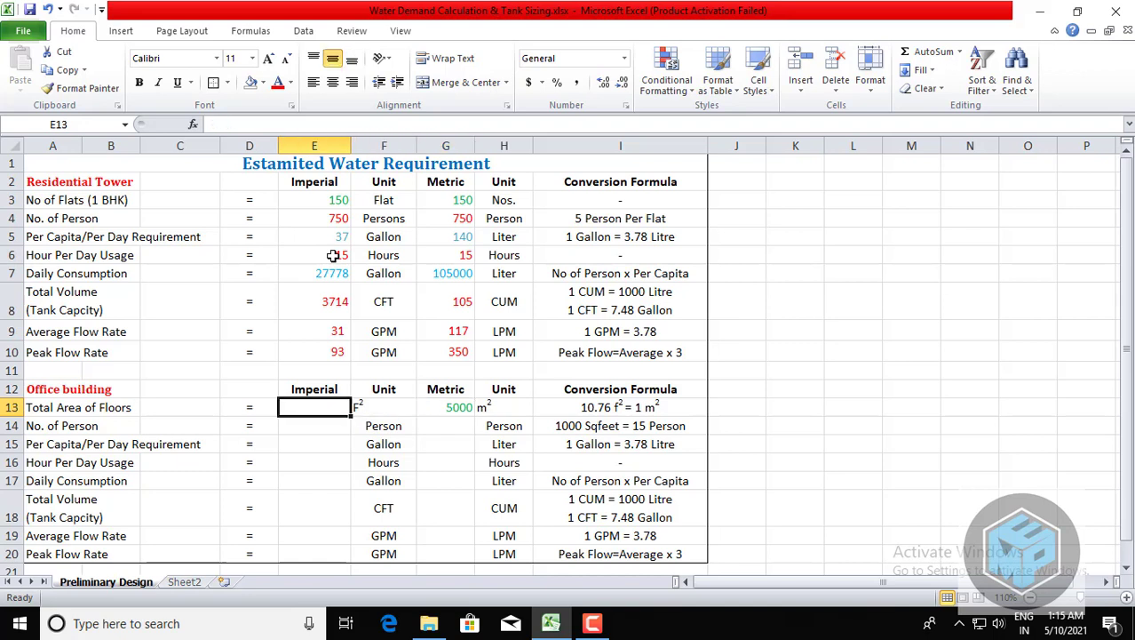
pyautogui.write('=')
pyautogui.press('Right')
pyautogui.press('Right')
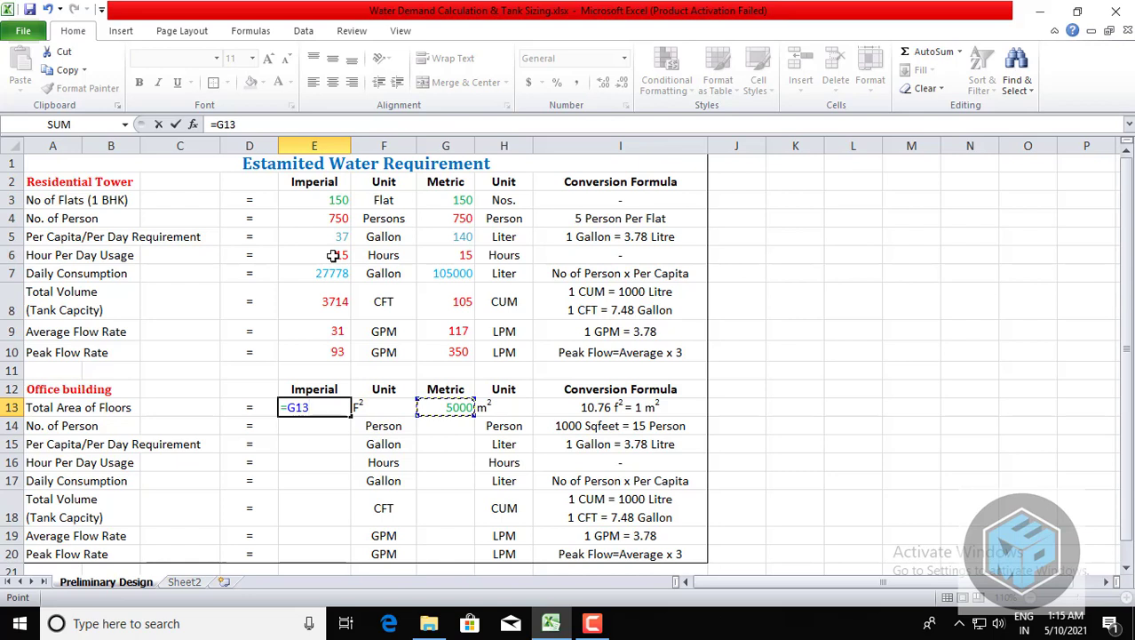
pyautogui.write('*10.76')
pyautogui.press('Return')
pyautogui.press('Up')
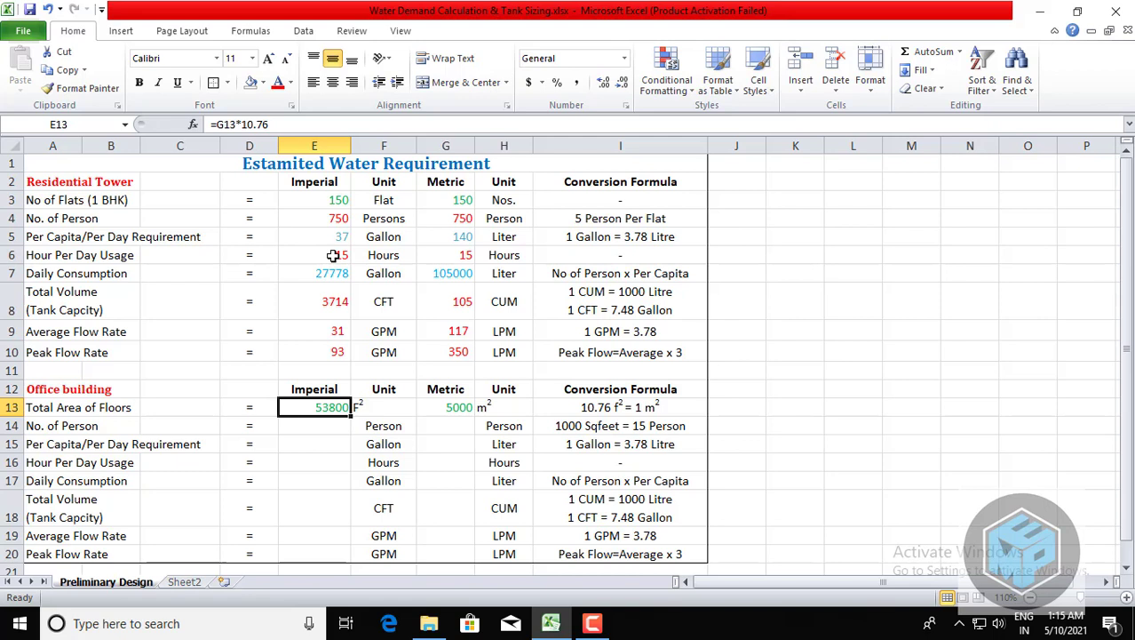
# Examine the Office building's No. of Person row from its label across to its conversion formula.
pyautogui.press('Left')
pyautogui.press('Left')
pyautogui.press('Left')
pyautogui.press('Left')
pyautogui.press('Up')
pyautogui.press('Down')
pyautogui.press('Down')
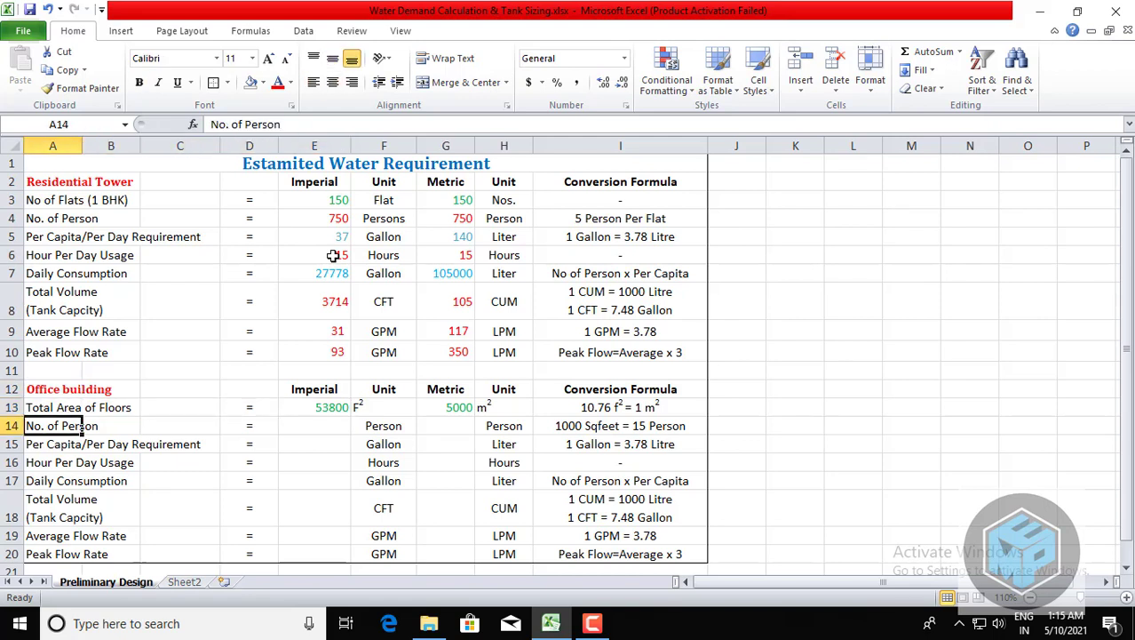
pyautogui.press('Right')
pyautogui.press('Right')
pyautogui.press('Right')
pyautogui.press('Right')
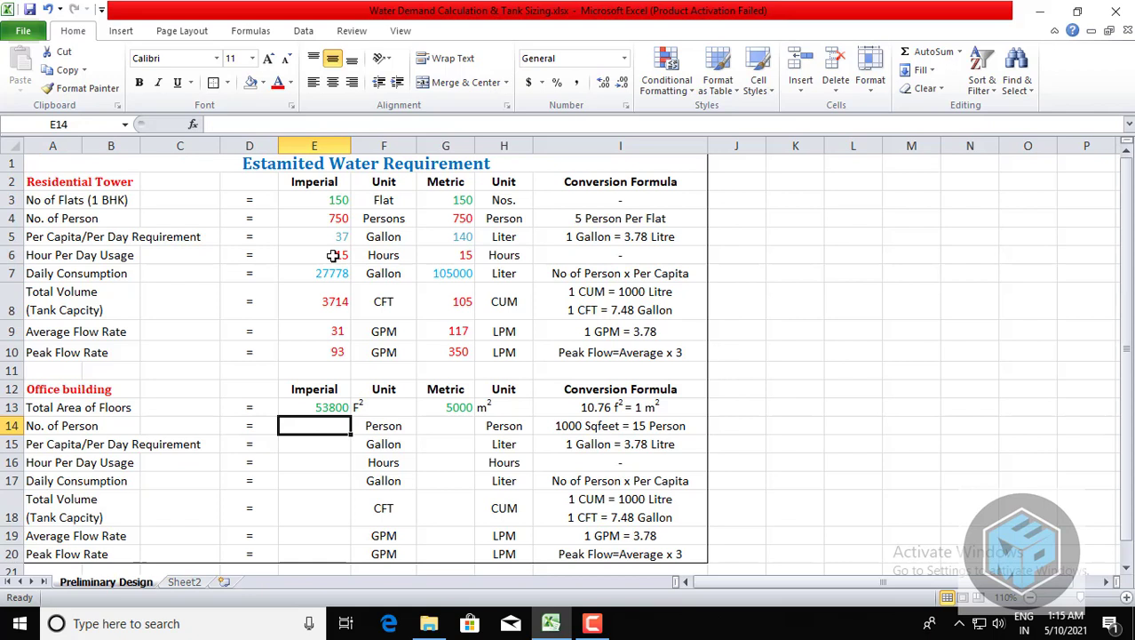
pyautogui.press('Right')
pyautogui.press('Right')
pyautogui.press('Right')
pyautogui.press('Right')
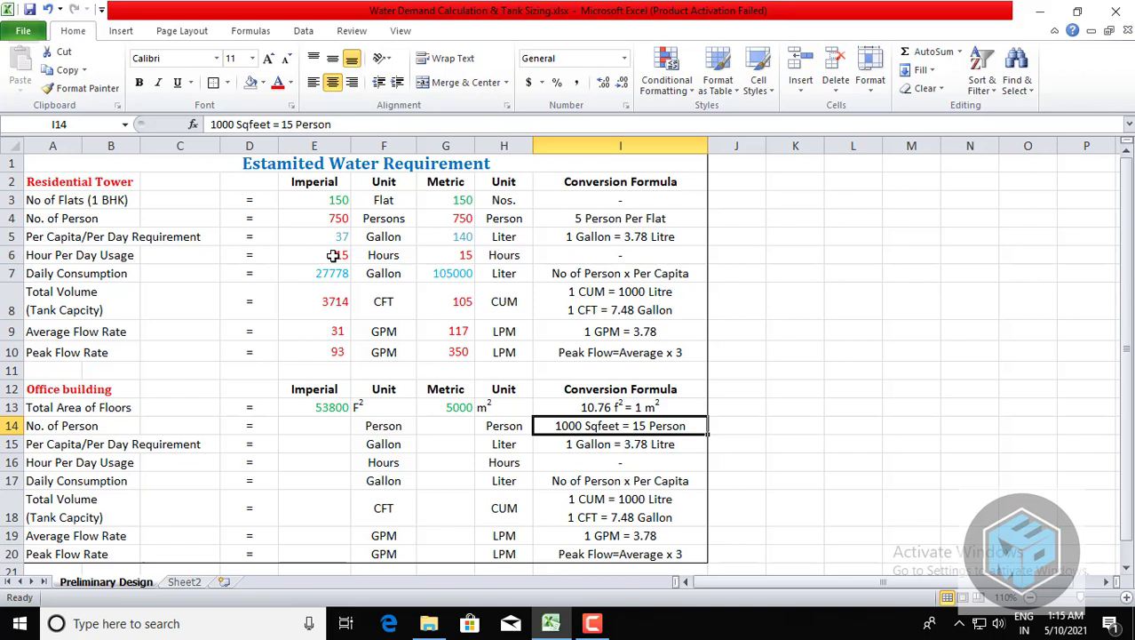
# Recheck the Imperial No. of Person cell against the floor area, the row label and the conversion rule.
pyautogui.press('Left')
pyautogui.press('Left')
pyautogui.press('Left')
pyautogui.press('Left')
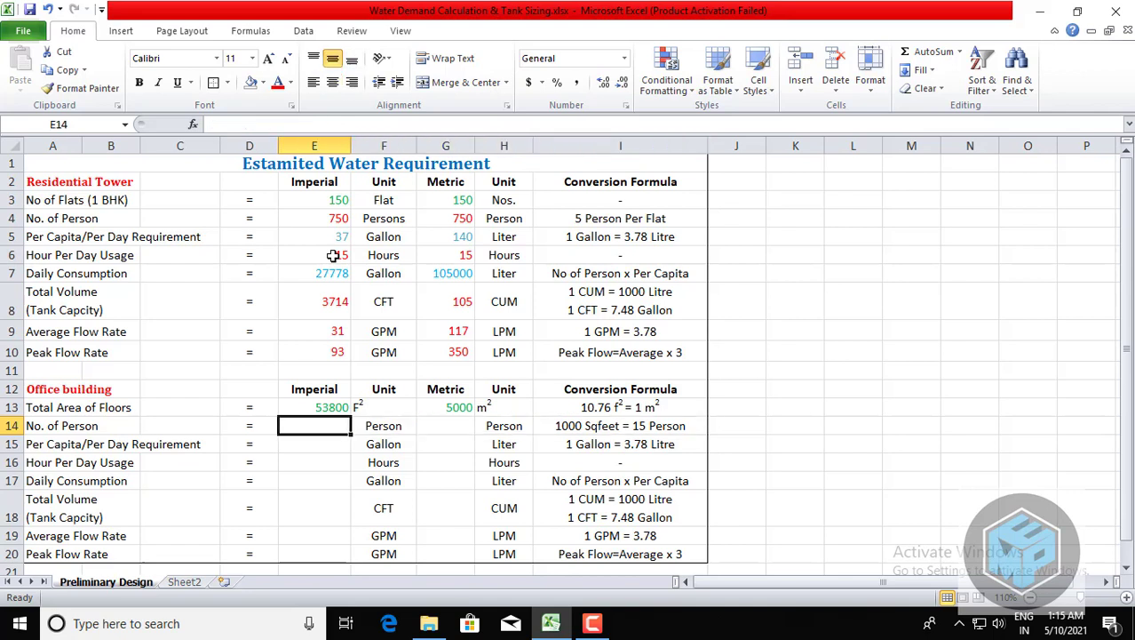
pyautogui.press('Down')
pyautogui.press('Up')
pyautogui.press('Up')
pyautogui.press('Down')
pyautogui.press('Left')
pyautogui.press('Left')
pyautogui.press('Left')
pyautogui.press('Left')
pyautogui.press('Right')
pyautogui.press('Right')
pyautogui.press('Right')
pyautogui.press('Right')
pyautogui.press('Right')
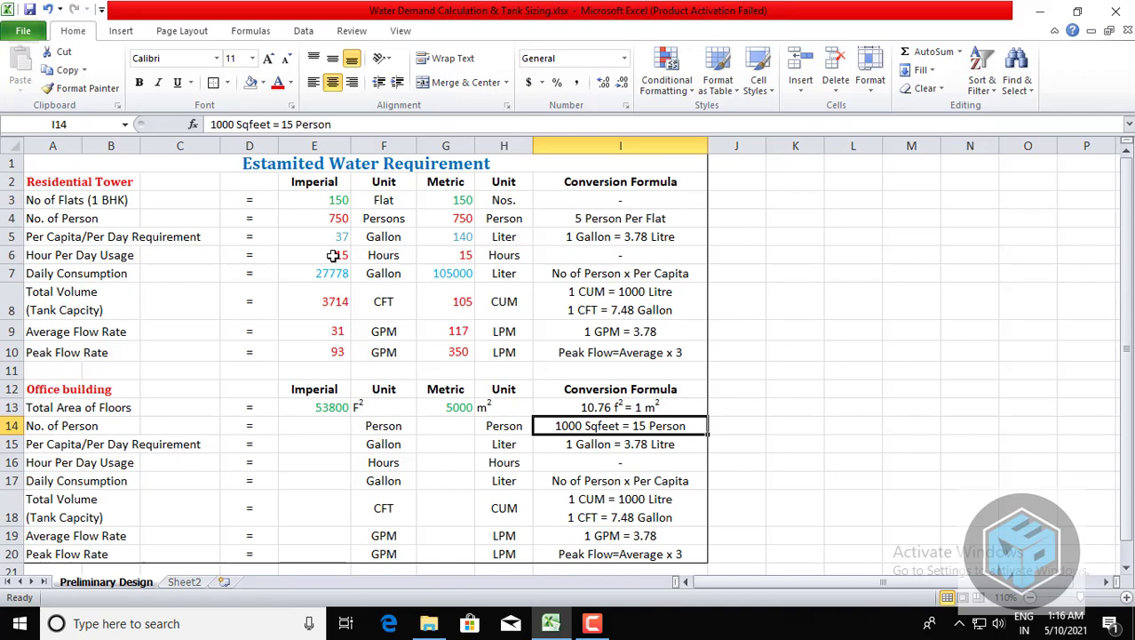
# Calculate the Office building's Imperial No. of Person in E14 with the formula =E13/1000*15.
pyautogui.press('Left')
pyautogui.press('Left')
pyautogui.press('Left')
pyautogui.press('Left')
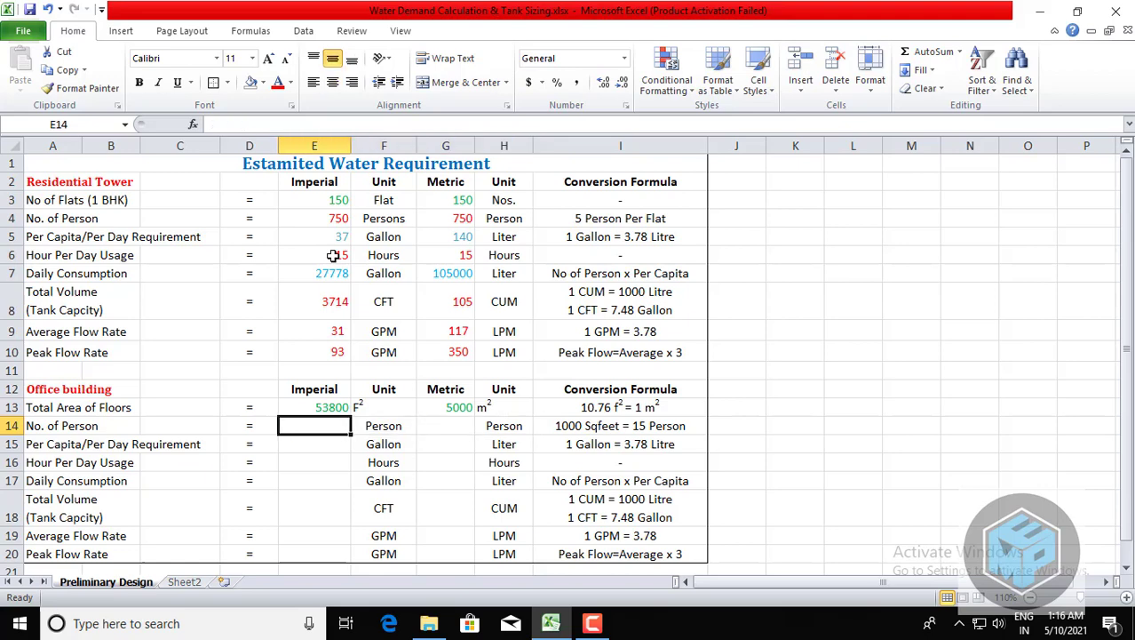
pyautogui.write('=')
pyautogui.press('Up')
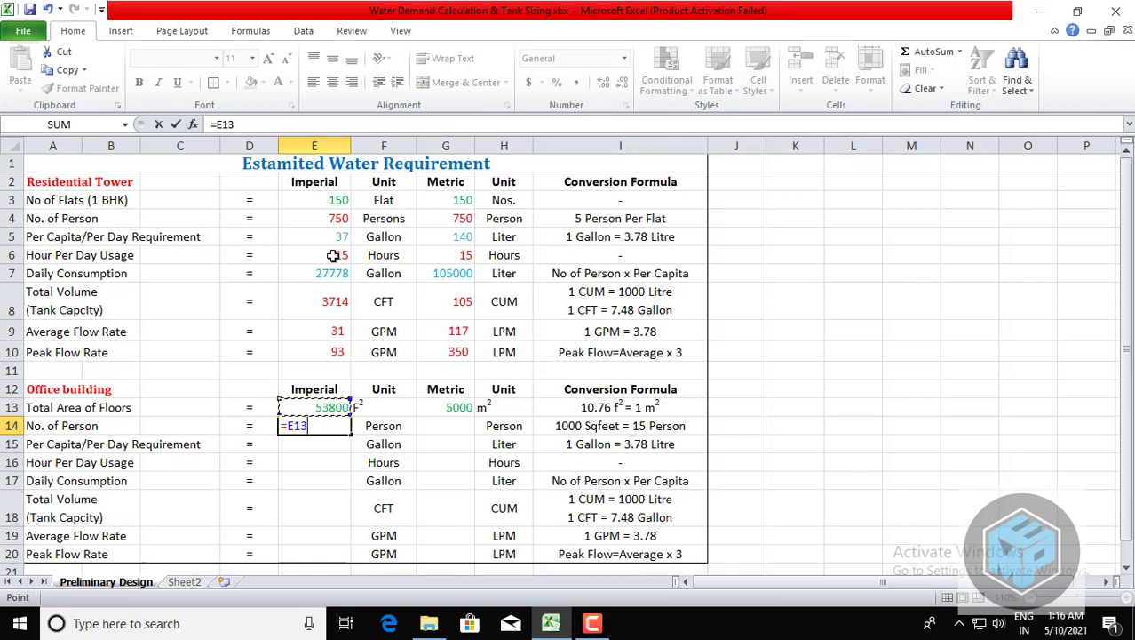
pyautogui.write('/1000')
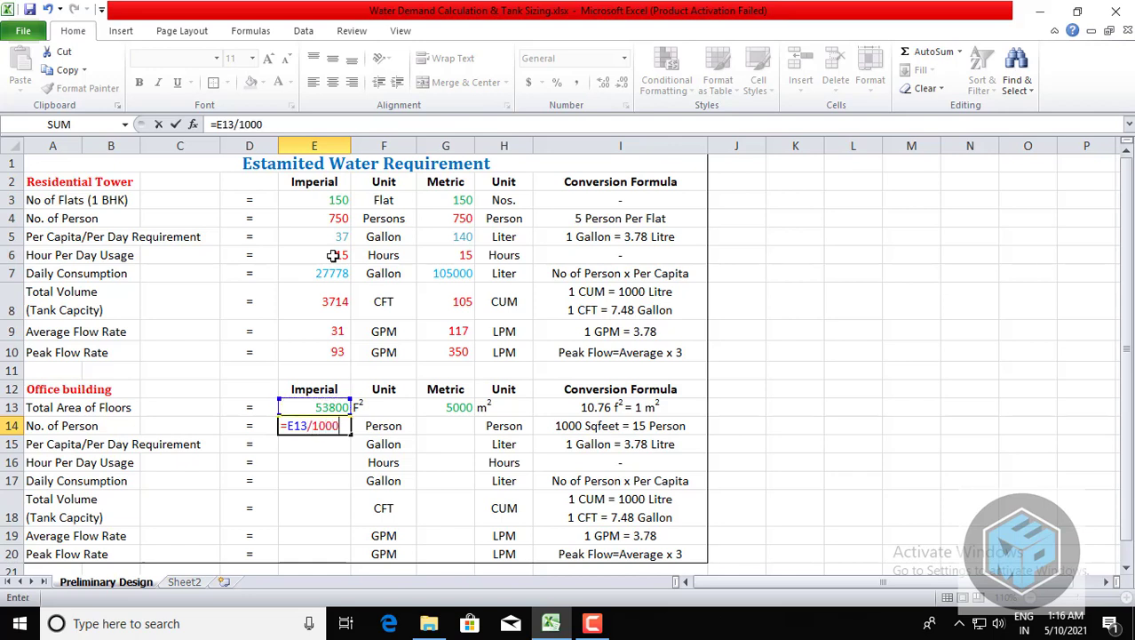
pyautogui.write('*15')
pyautogui.press('Return')
pyautogui.press('Up')
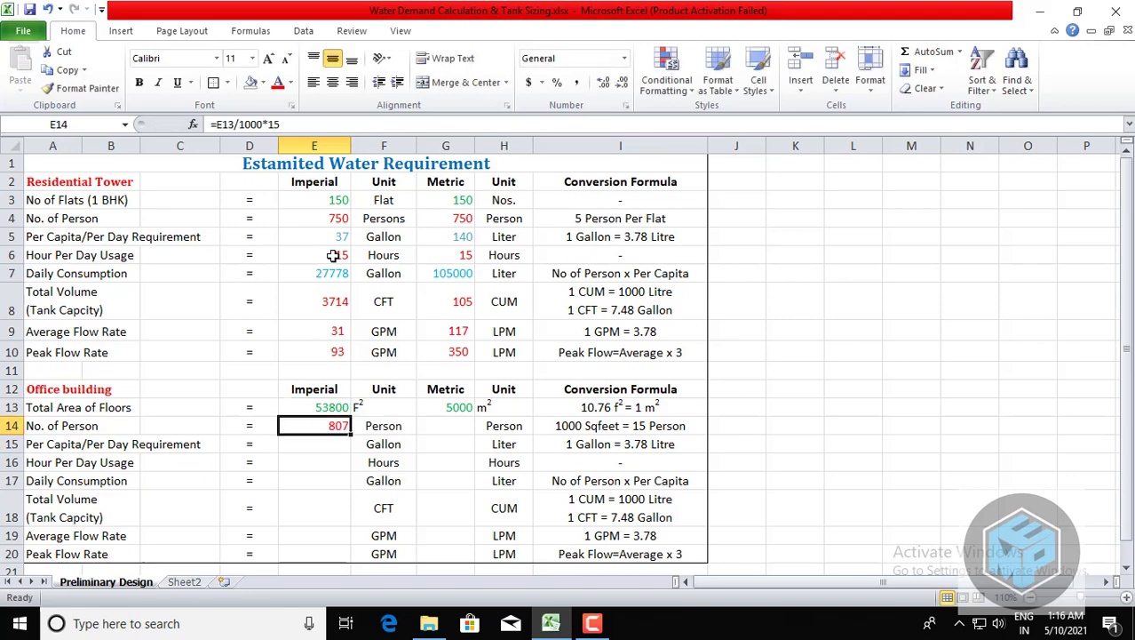
# Compare the Office building's floor area and No. of Person cells across the Imperial and Metric columns.
pyautogui.press('Up')
pyautogui.press('Down')
pyautogui.press('Up')
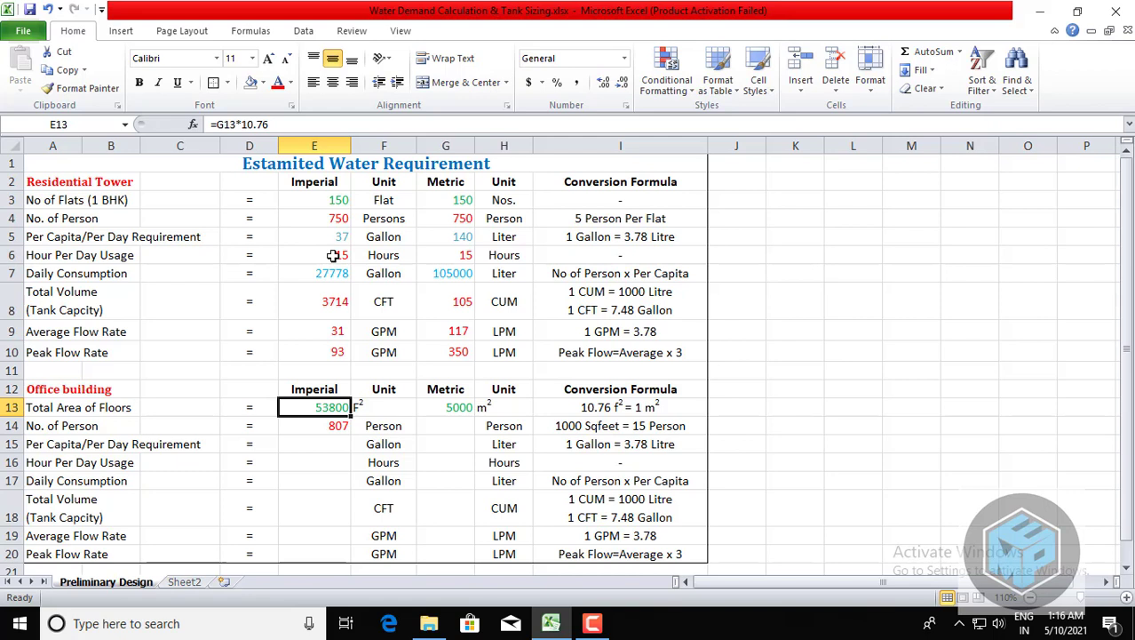
pyautogui.press('Down')
pyautogui.press('Right')
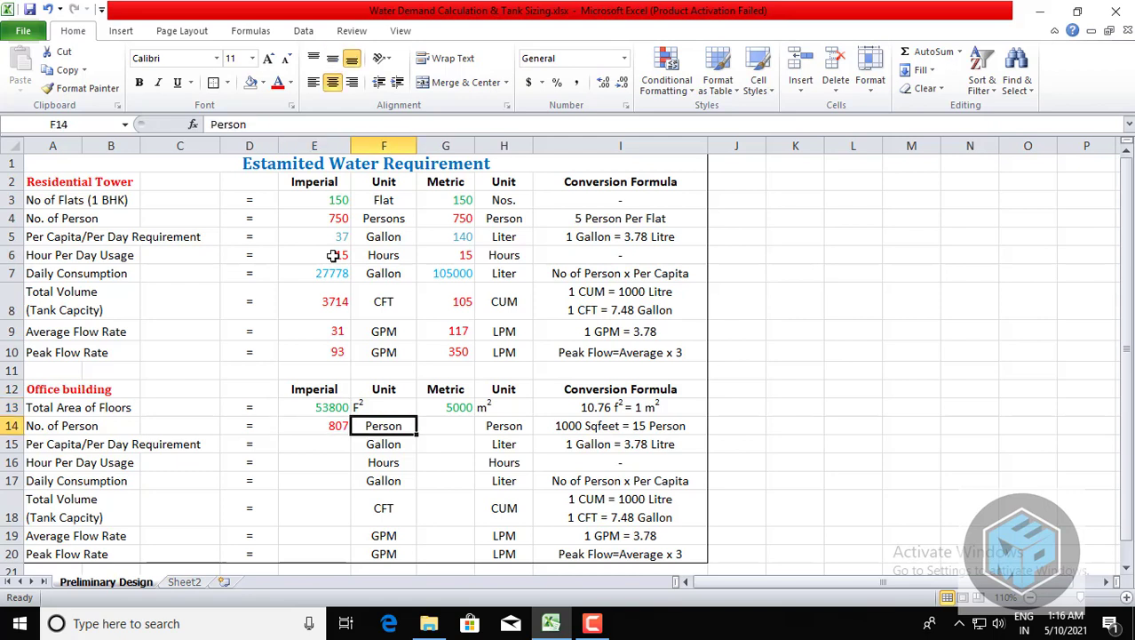
pyautogui.press('Right')
pyautogui.press('Up')
pyautogui.press('Down')
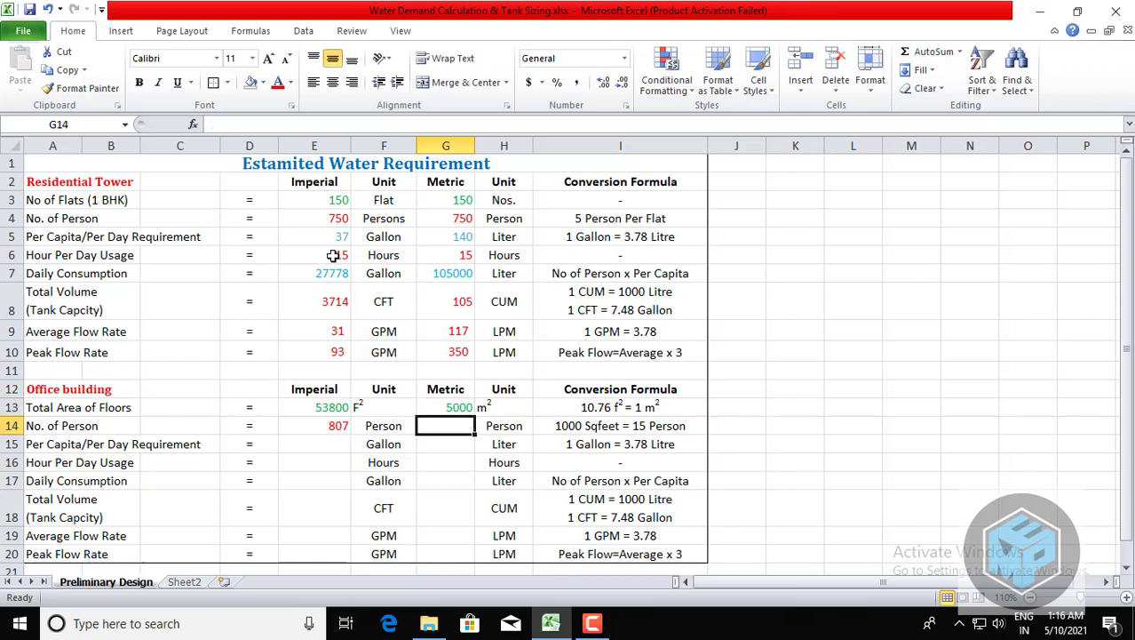
pyautogui.press('Left')
pyautogui.press('Left')
pyautogui.press('Left')
pyautogui.press('Right')
pyautogui.press('Right')
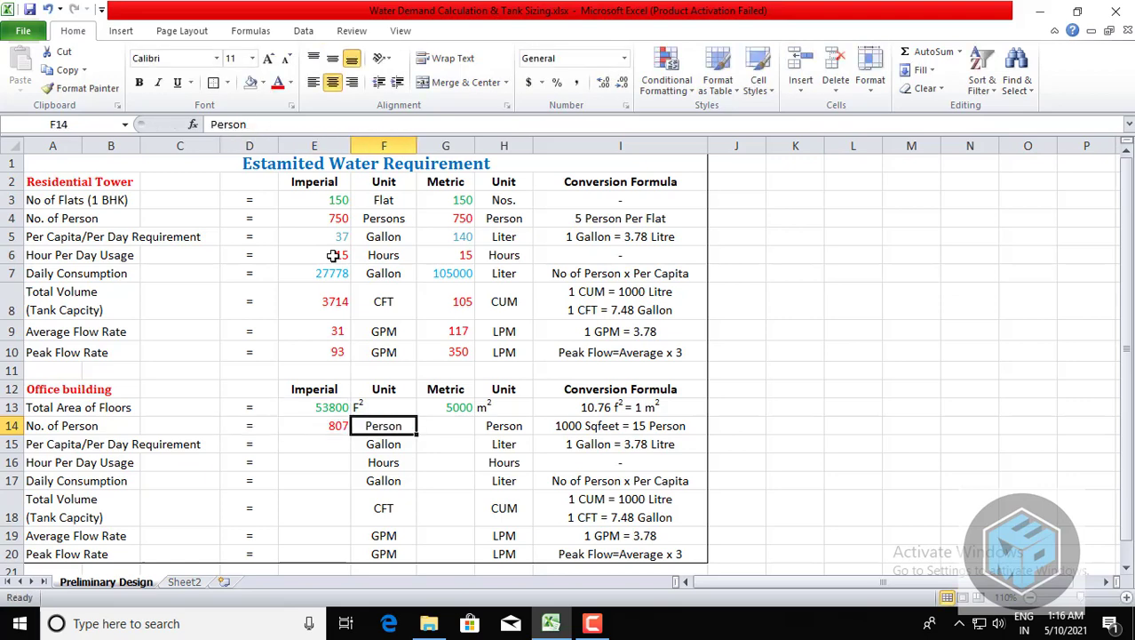
pyautogui.press('Right')
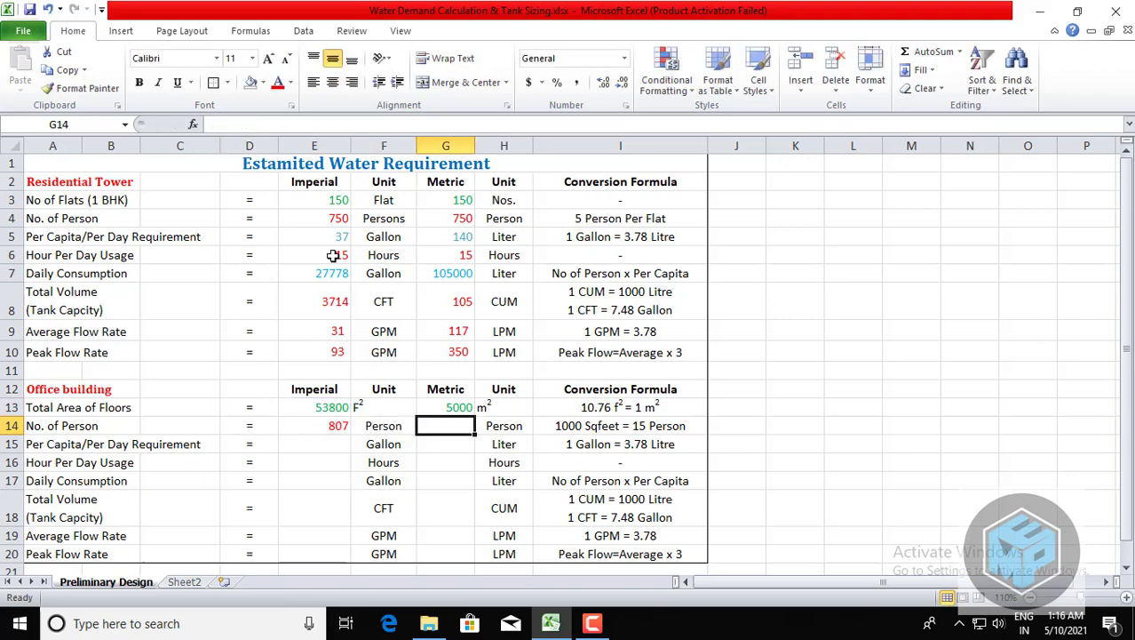
# Enter 807 as the Office building's metric No. of Person in G14, matching the Imperial value.
pyautogui.press('Left')
pyautogui.press('Left')
pyautogui.press('Right')
pyautogui.press('Right')
pyautogui.press('Right')
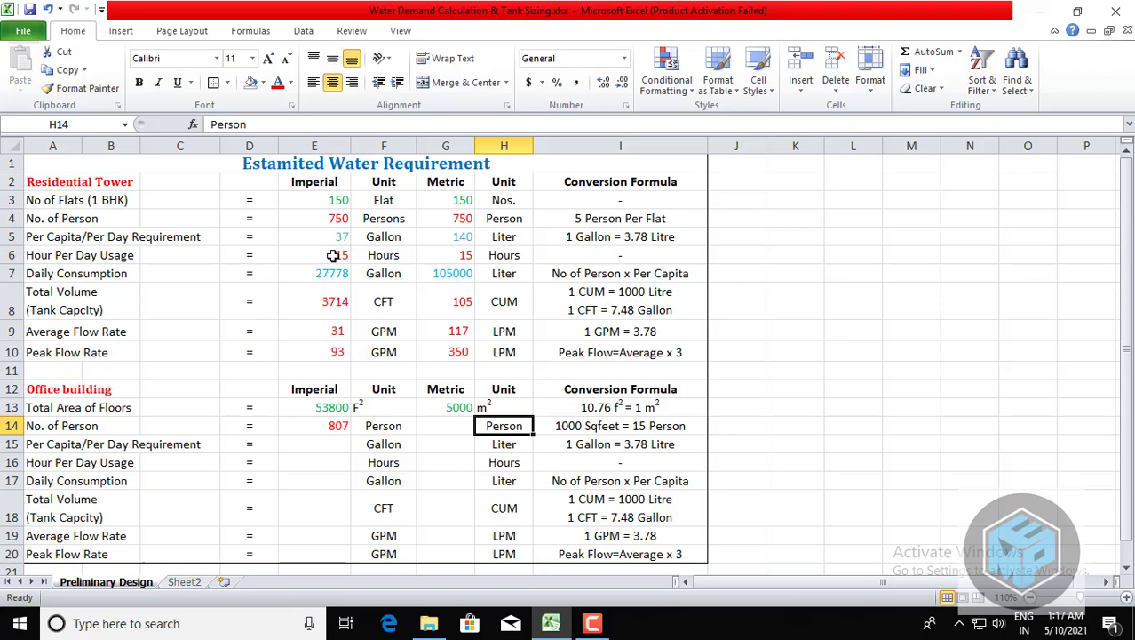
pyautogui.press('Left')
pyautogui.write('=E14')
pyautogui.press('Return')
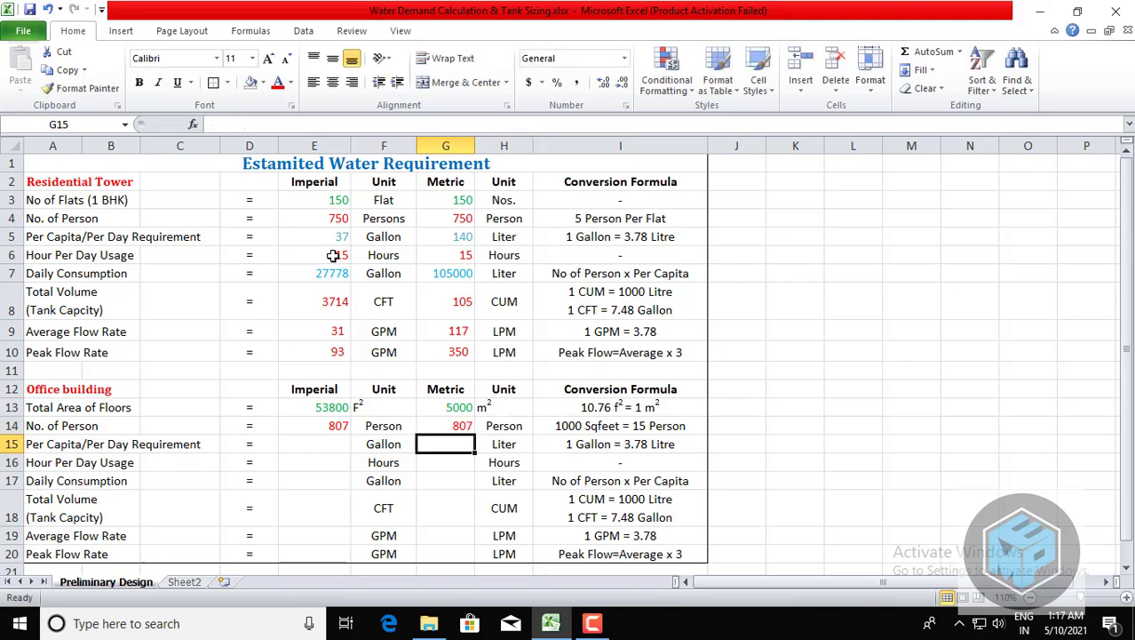
# Review the completed No. of Person row from the Metric side back to its label and across again.
pyautogui.press('Up')
pyautogui.press('Right')
pyautogui.press('Left')
pyautogui.press('Left')
pyautogui.press('Left')
pyautogui.press('Left')
pyautogui.press('Left')
pyautogui.press('Left')
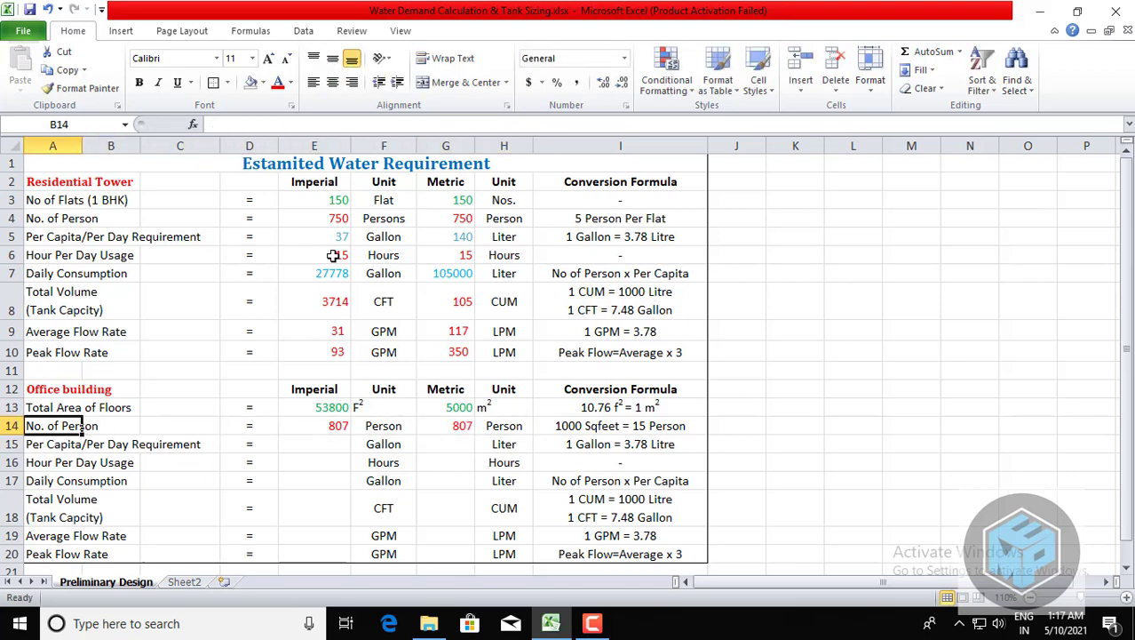
pyautogui.press('Left')
pyautogui.press('Right')
pyautogui.press('Right')
pyautogui.press('Right')
pyautogui.press('Right')
pyautogui.press('Right')
pyautogui.press('Right')
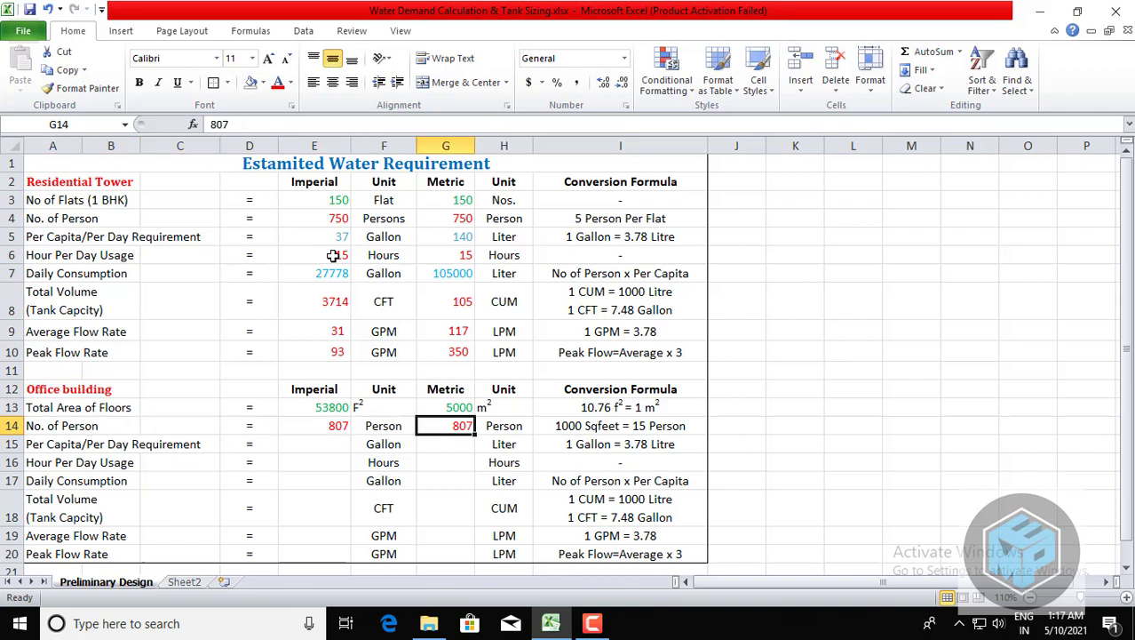
# Set the Office building's metric Per Capita/Per Day Requirement in G15 to 75 liters.
pyautogui.press('Left')
pyautogui.press('Left')
pyautogui.press('Left')
pyautogui.press('Left')
pyautogui.press('Left')
pyautogui.press('Left')
pyautogui.press('Down')
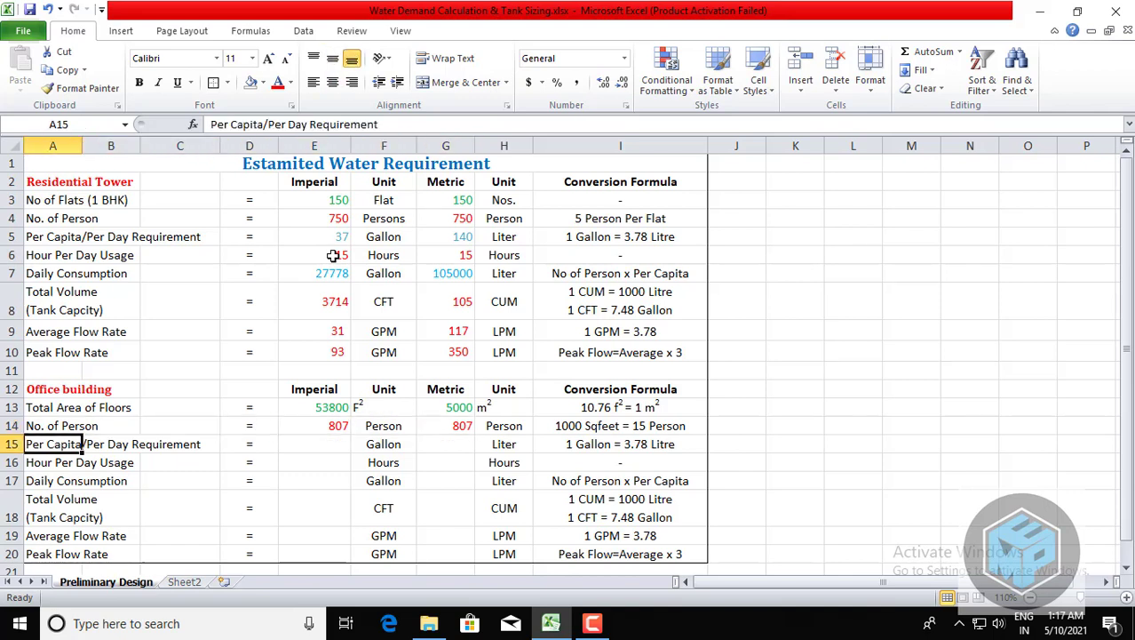
pyautogui.press('Right')
pyautogui.press('Right')
pyautogui.press('Right')
pyautogui.press('Right')
pyautogui.press('Right')
pyautogui.press('Right')
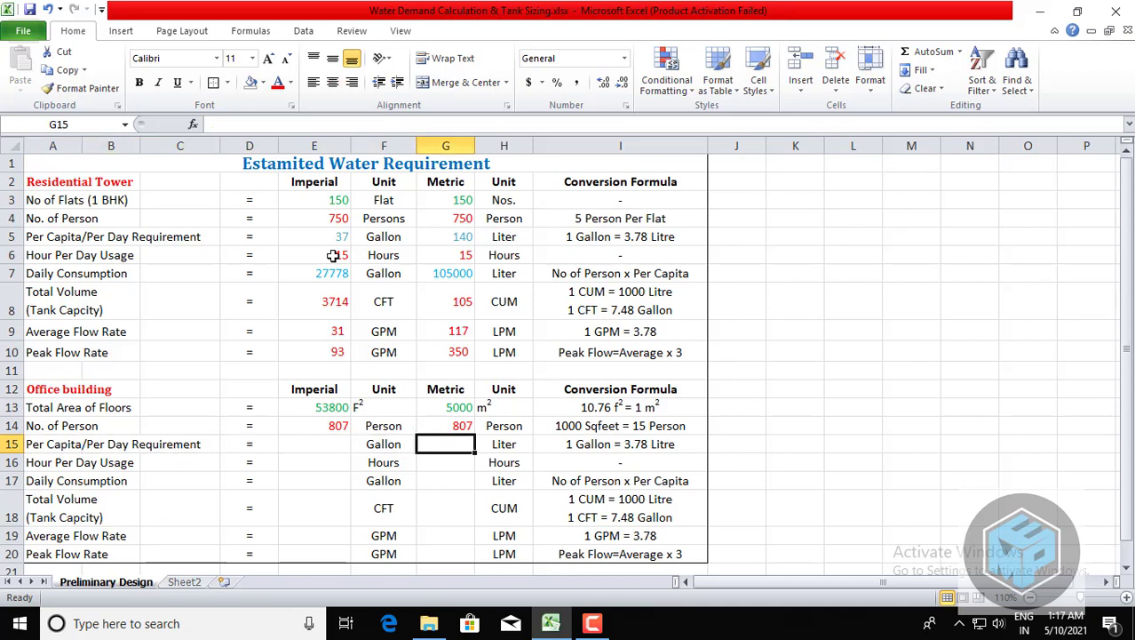
pyautogui.write('75')
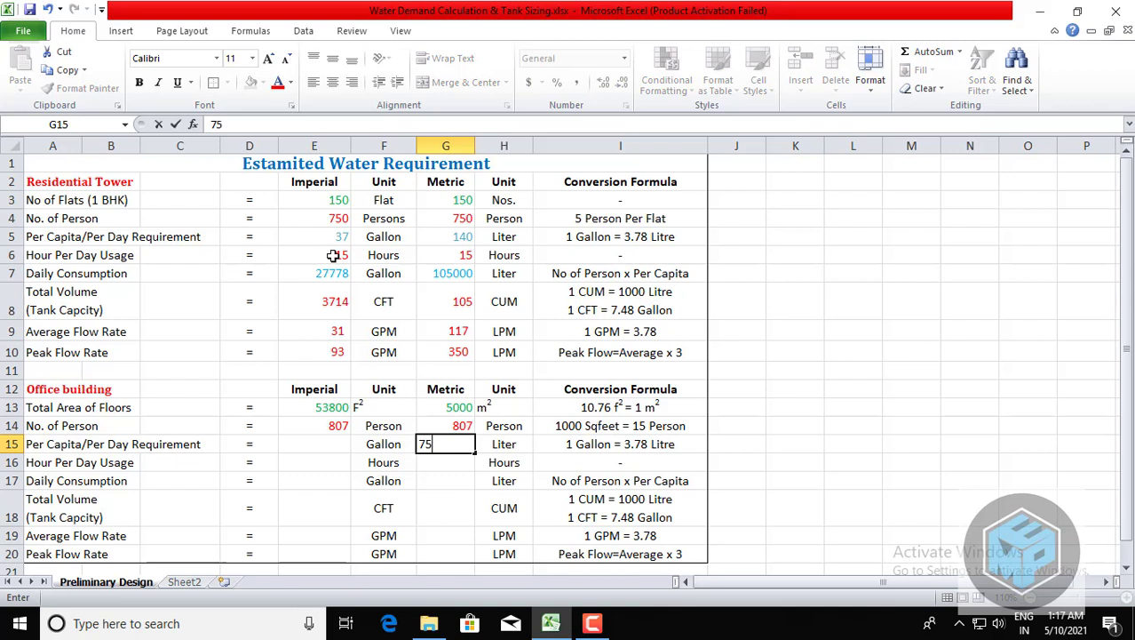
pyautogui.press('Return')
pyautogui.press('Up')
# Check the gallon-to-litre rule and convert the per capita requirement to gallons in E15 with the formula =G15/3.78.
pyautogui.press('Right')
pyautogui.press('Right')
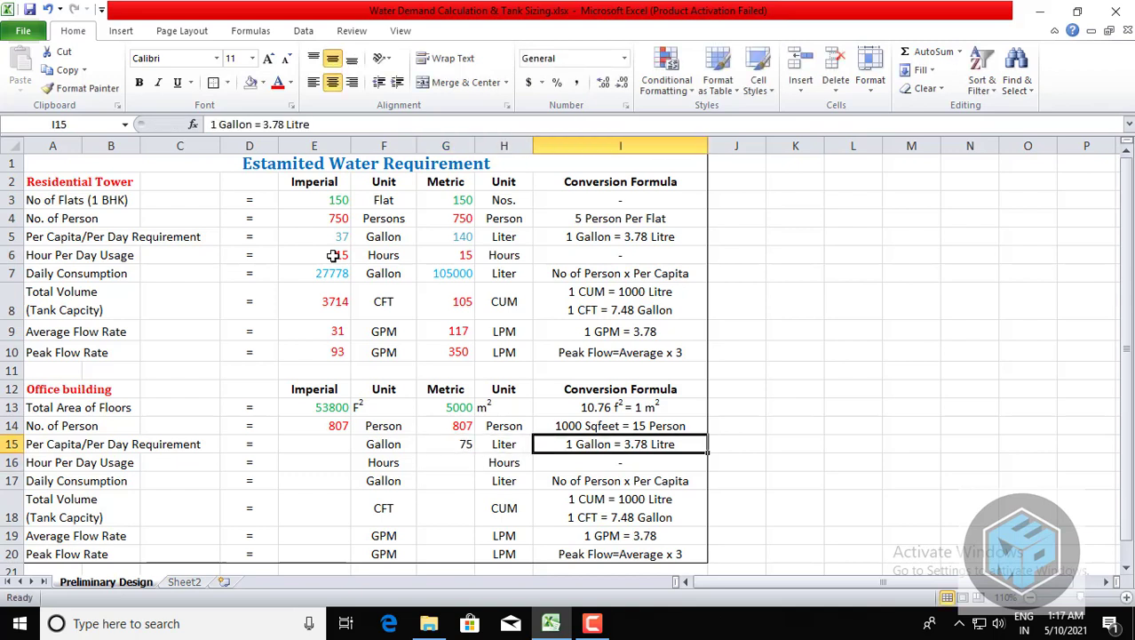
pyautogui.press('Left')
pyautogui.press('Right')
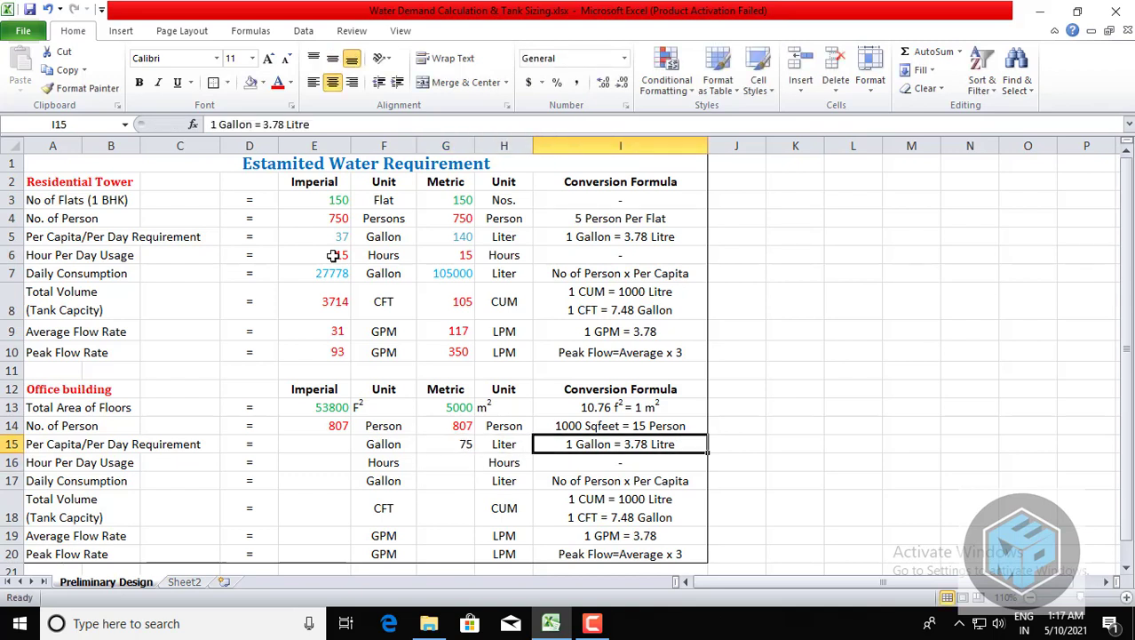
pyautogui.press('Left')
pyautogui.press('Left')
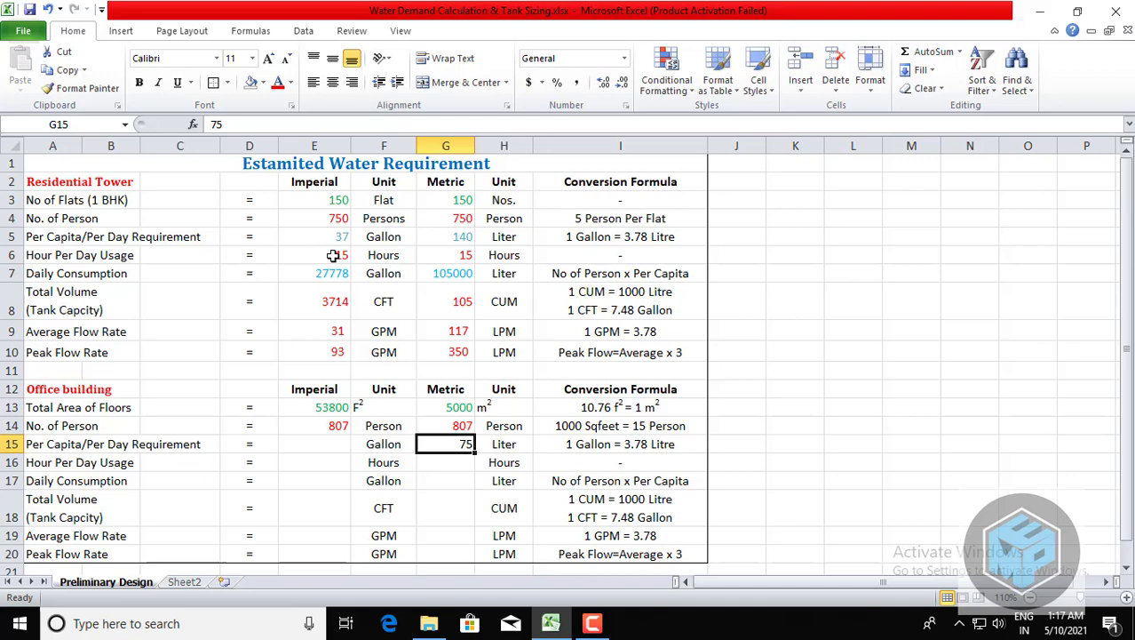
pyautogui.press('Left')
pyautogui.press('Left')
pyautogui.write('=')
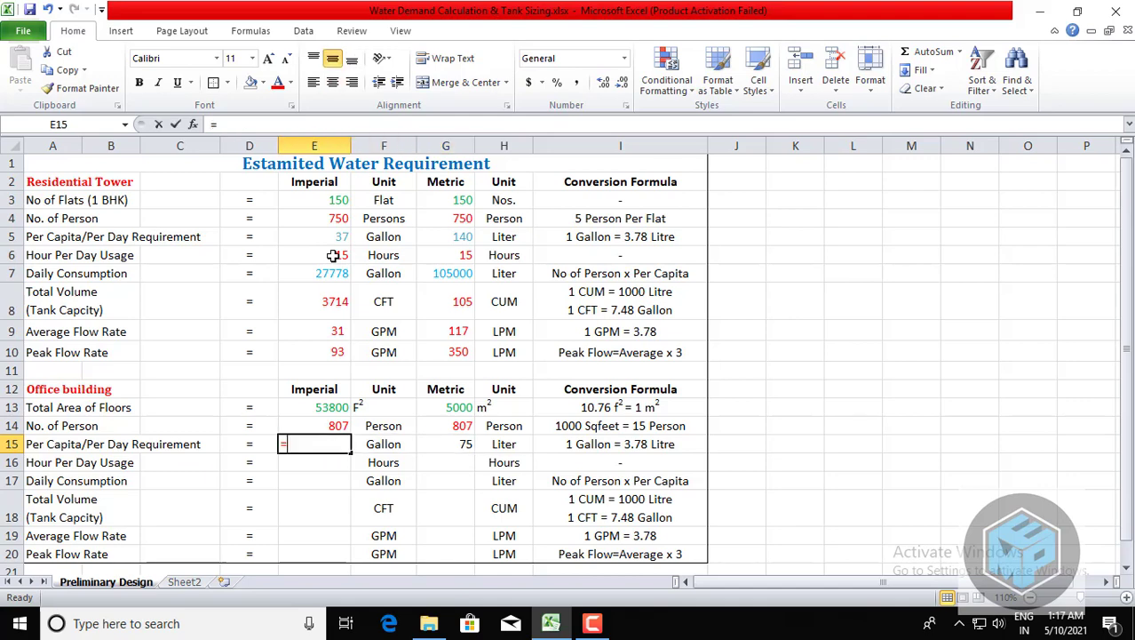
pyautogui.press('Right')
pyautogui.press('Right')
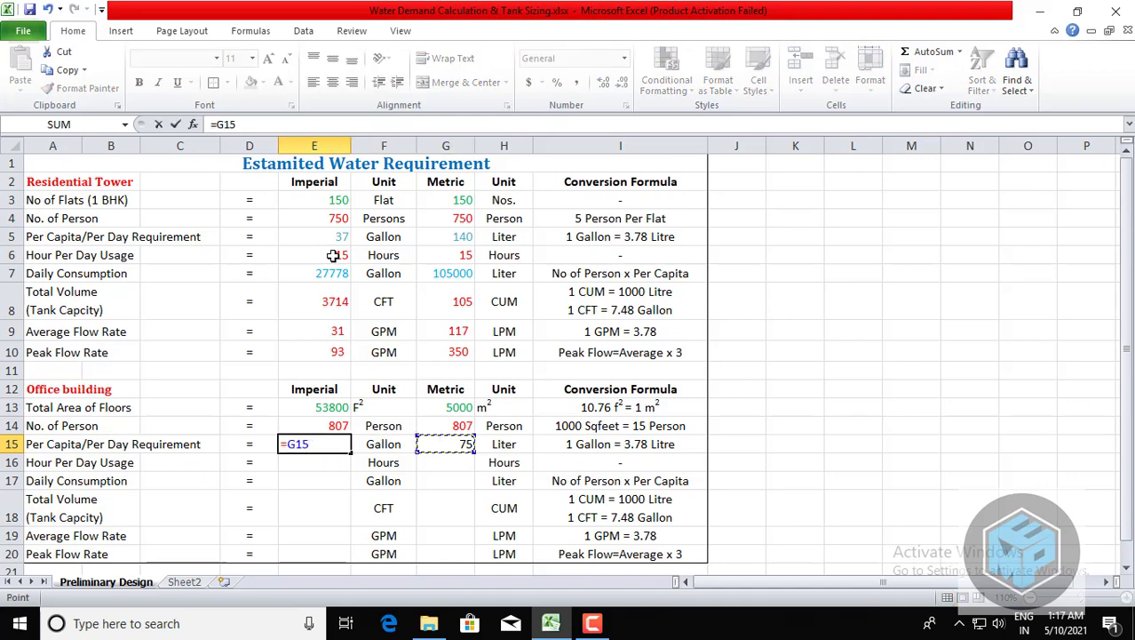
pyautogui.write('/3.78')
pyautogui.press('Return')
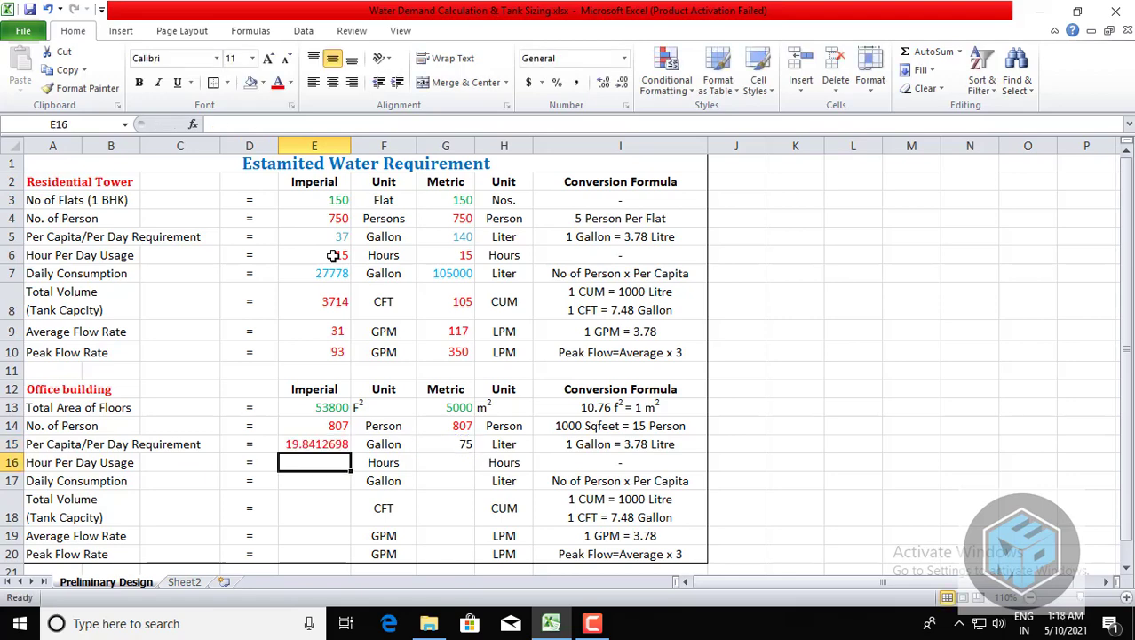
pyautogui.press('Up')
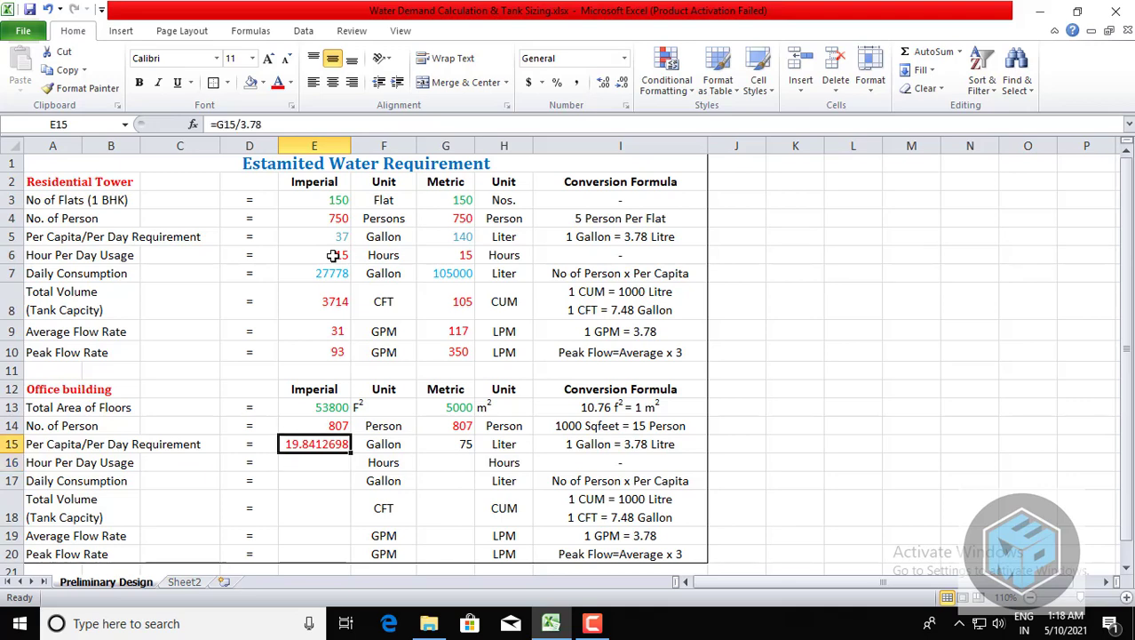
pyautogui.press('F2')
pyautogui.press('Escape')
pyautogui.press('Left')
pyautogui.press('F2')
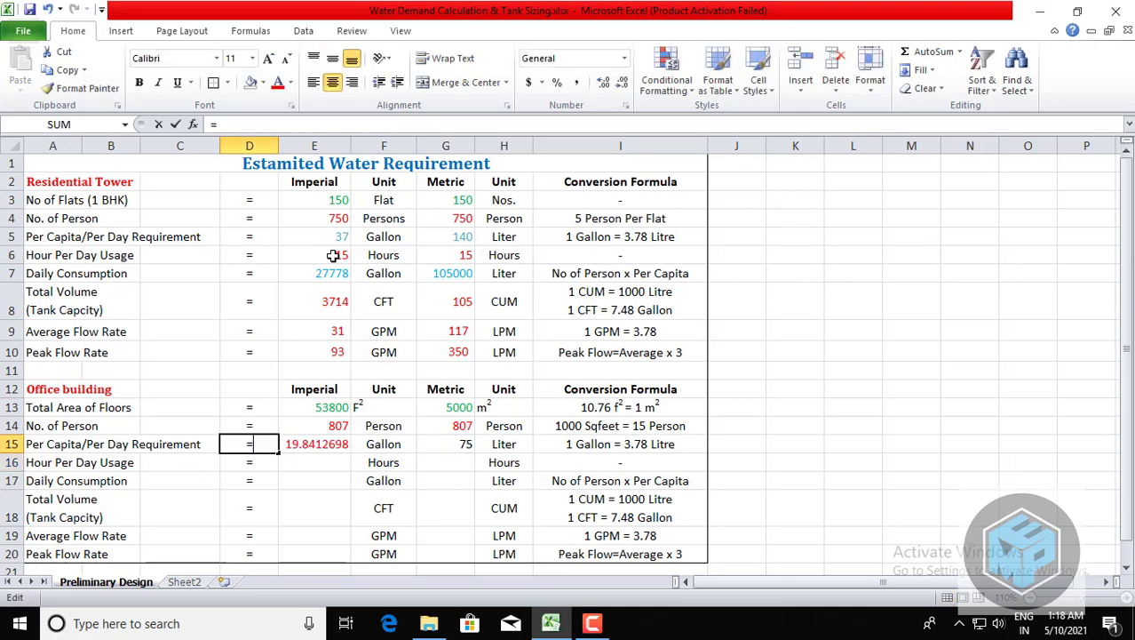
pyautogui.press('Escape')
pyautogui.press('Right')
# Round the Office building's Imperial per capita requirement in E15 up to whole gallons with =ROUNDUP(G15/3.78,0) and compare it with the metric value.
pyautogui.press('F2')
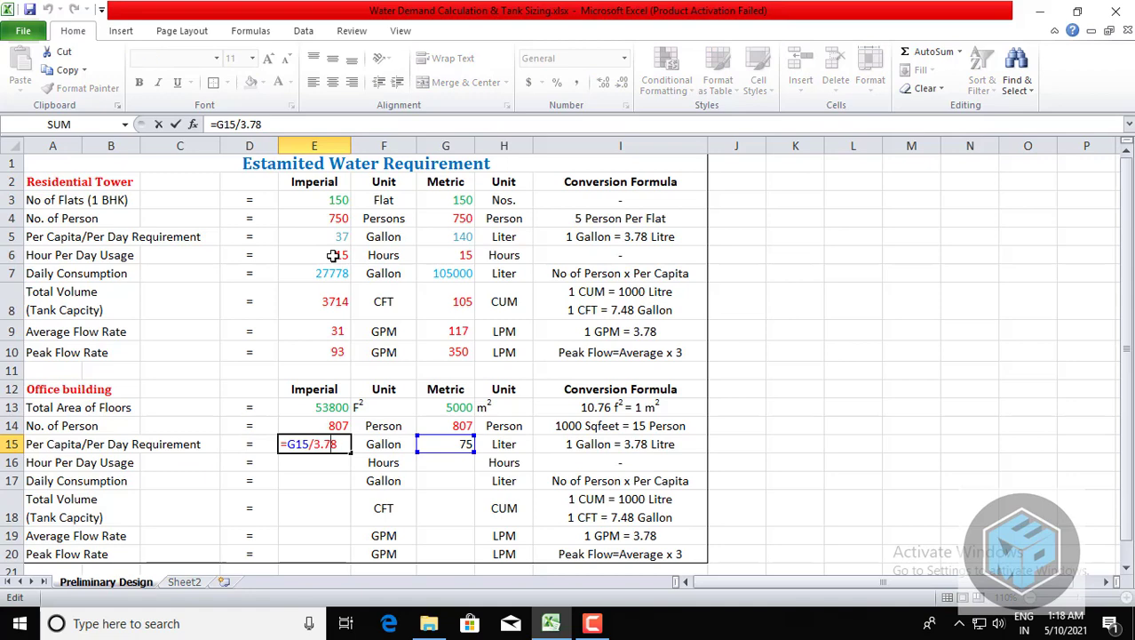
pyautogui.press('Left')
pyautogui.press('Left')
pyautogui.press('Left')
pyautogui.press('Left')
pyautogui.press('Left')
pyautogui.press('Left')
pyautogui.press('Left')
pyautogui.write('roundup')
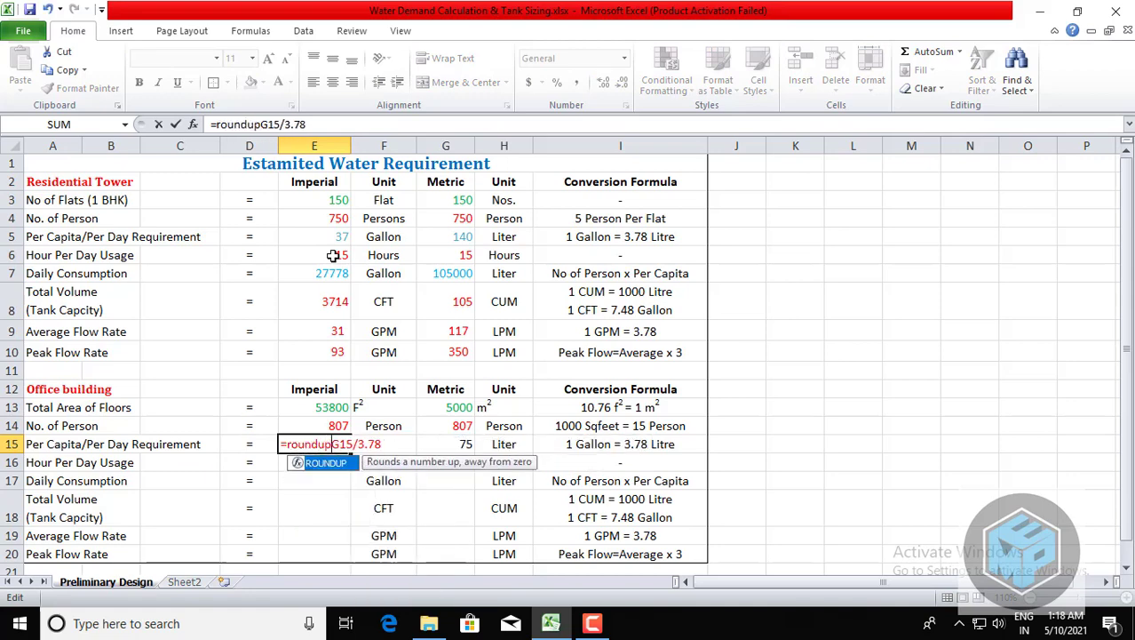
pyautogui.write('(')
pyautogui.press('Right')
pyautogui.press('Right')
pyautogui.press('Right')
pyautogui.press('Right')
pyautogui.press('Right')
pyautogui.press('Right')
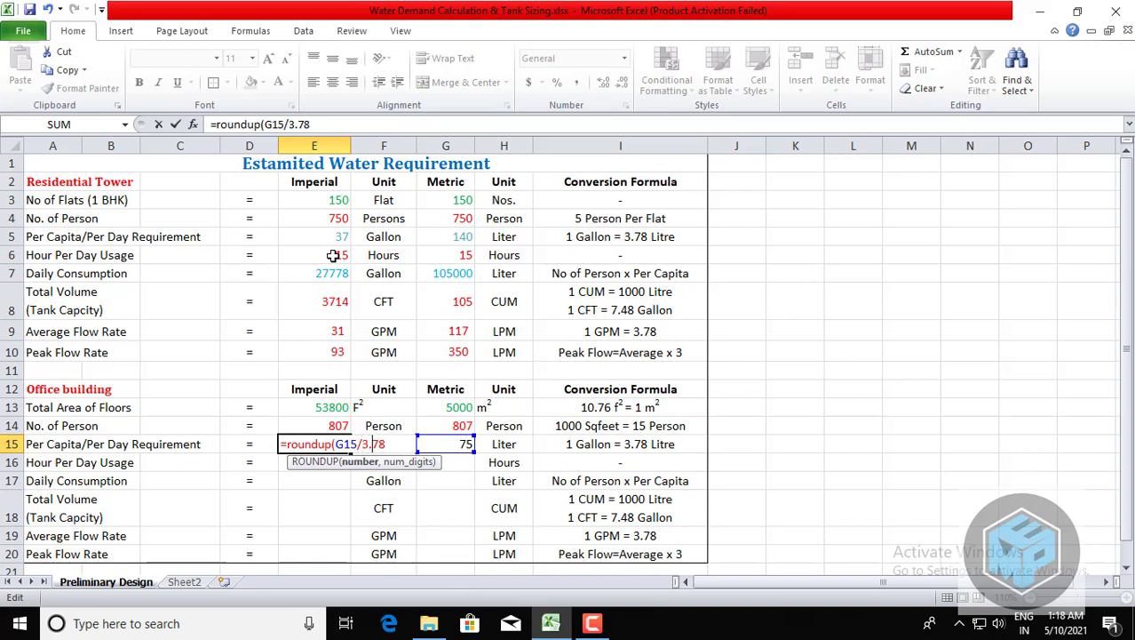
pyautogui.press('Right')
pyautogui.press('Right')
pyautogui.write(',0)')
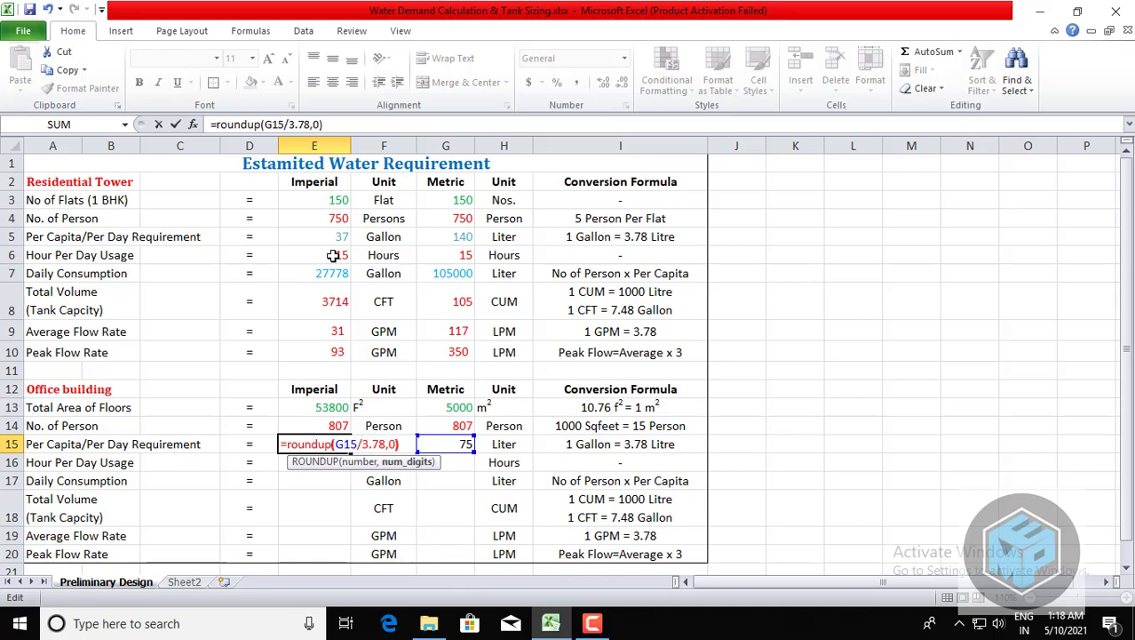
pyautogui.press('Return')
pyautogui.press('Up')
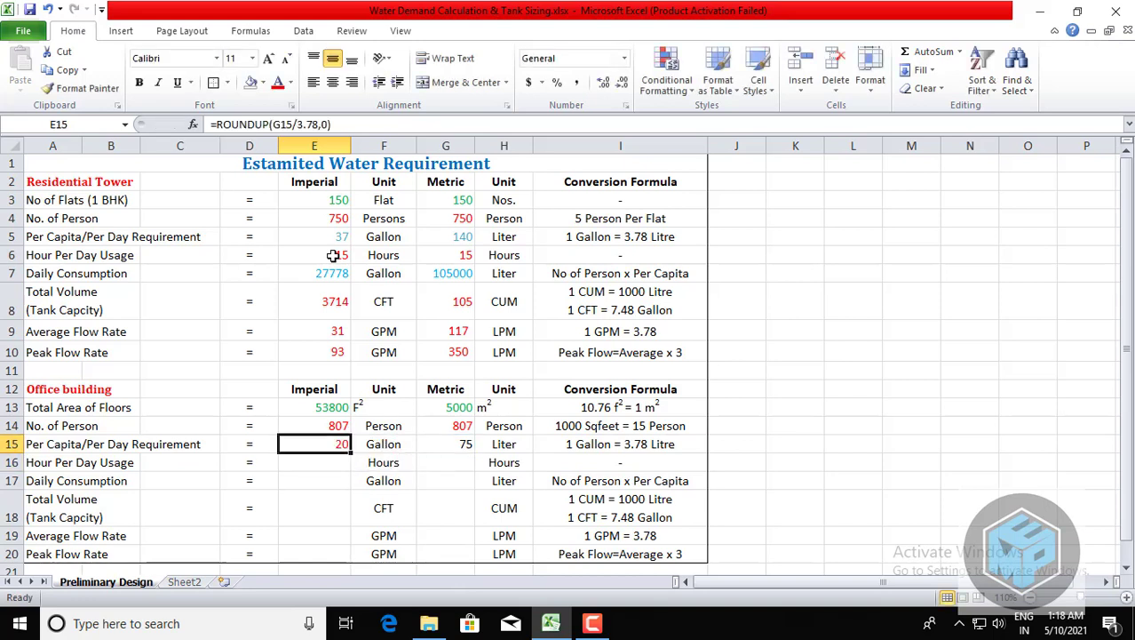
pyautogui.press('Right')
pyautogui.press('Right')
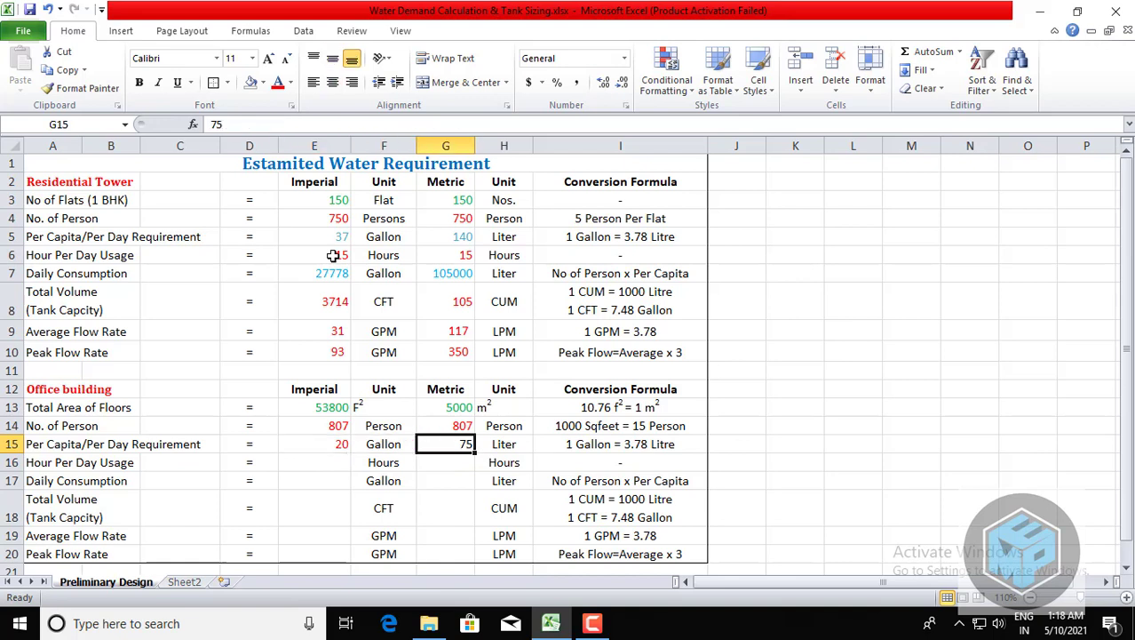
pyautogui.press('Left')
pyautogui.press('Left')
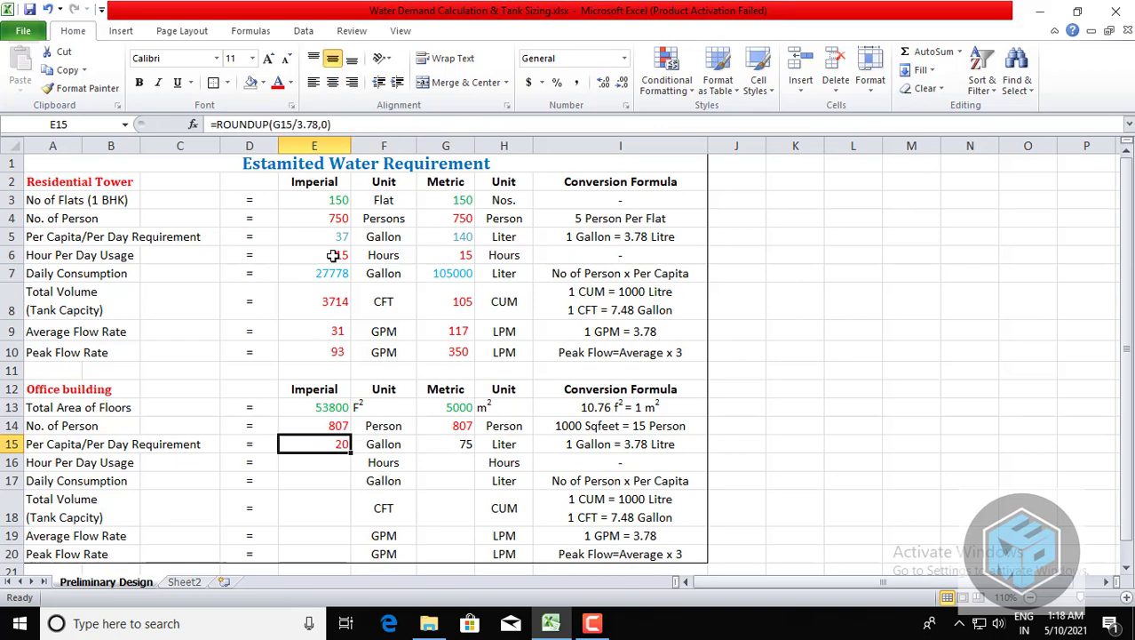
# Set the Office building's Imperial Hour Per Day Usage in E16 to 9 hours.
pyautogui.press('Down')
pyautogui.press('Left')
pyautogui.press('Left')
pyautogui.press('Left')
pyautogui.press('Left')
pyautogui.press('Right')
pyautogui.press('Right')
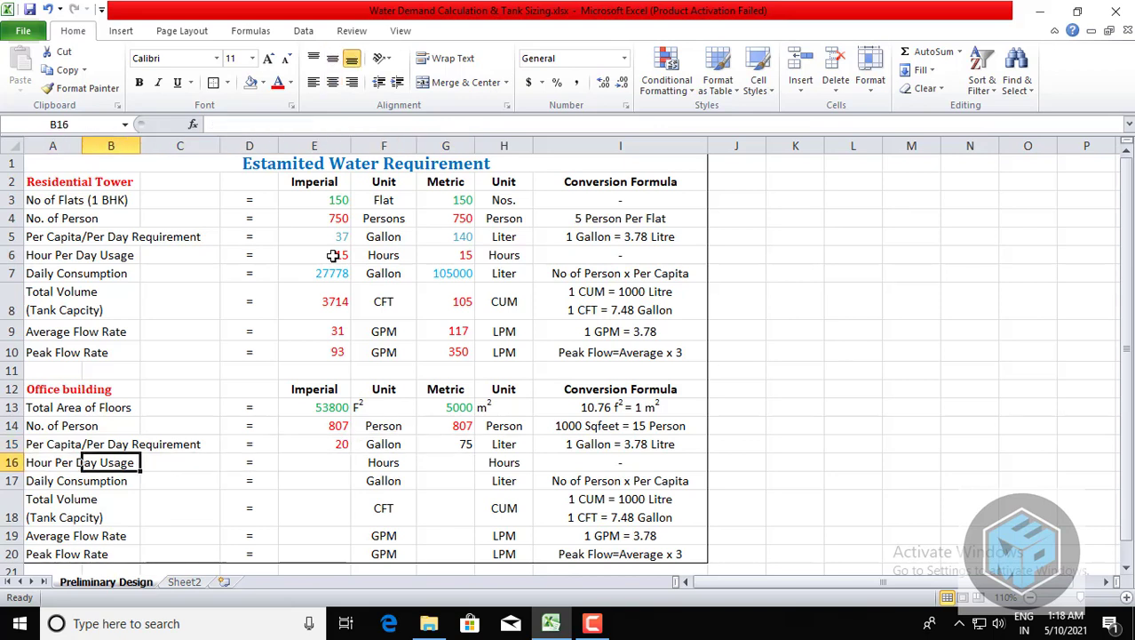
pyautogui.press('Right')
pyautogui.press('Right')
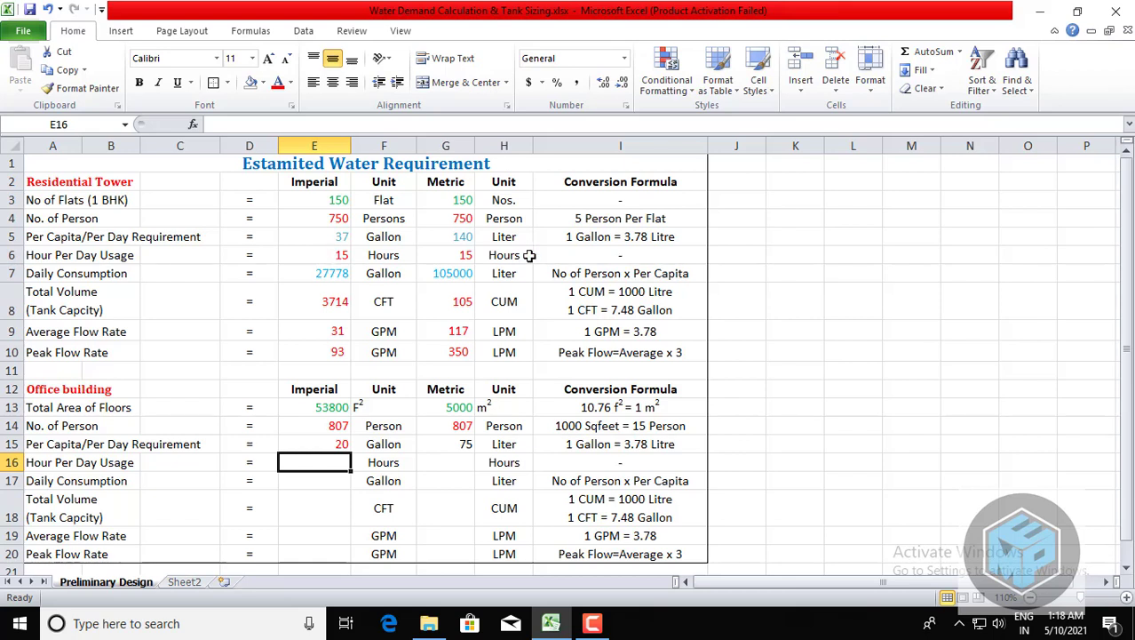
pyautogui.write('9')
pyautogui.press('Return')
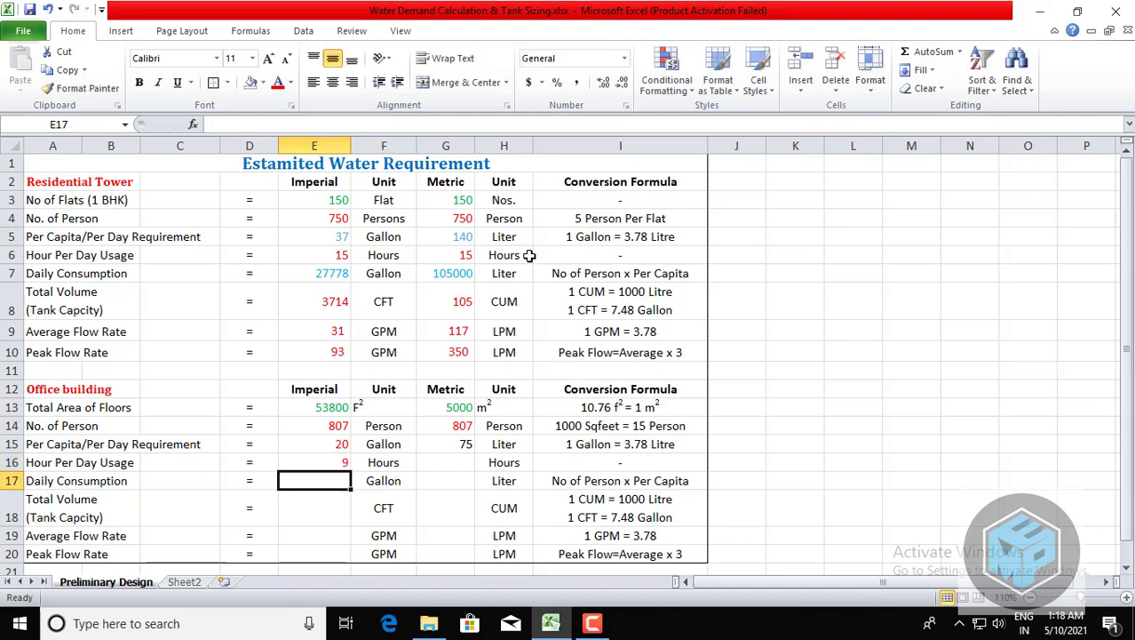
# Set the Office building's metric Hour Per Day Usage in G16 to 9 hours as well.
pyautogui.press('Up')
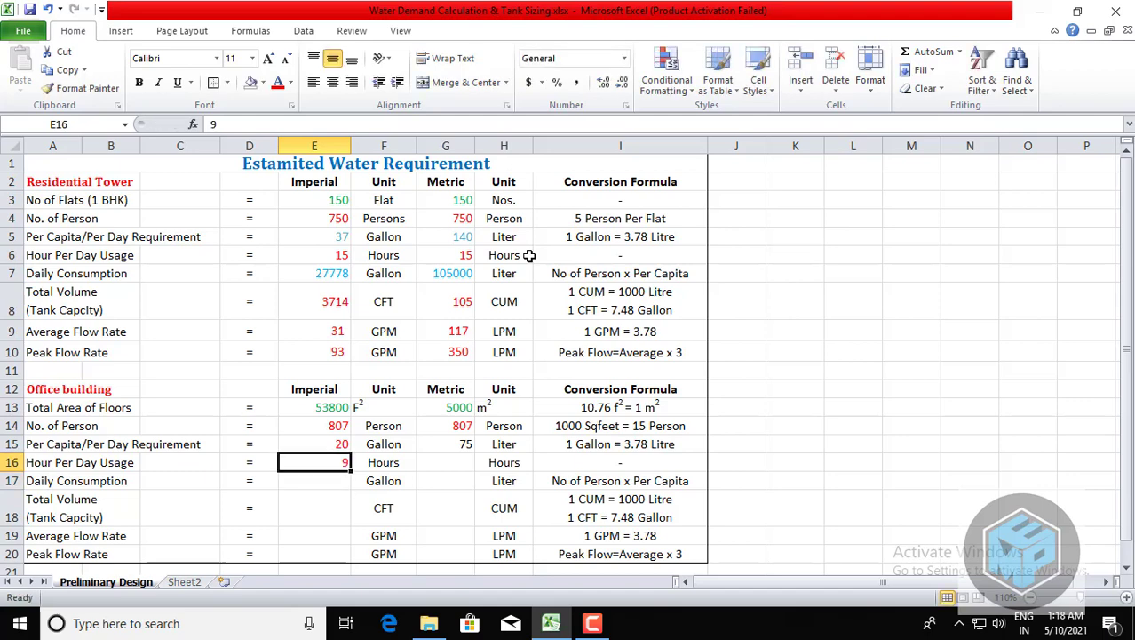
pyautogui.press('Right')
pyautogui.press('Right')
pyautogui.write('9')
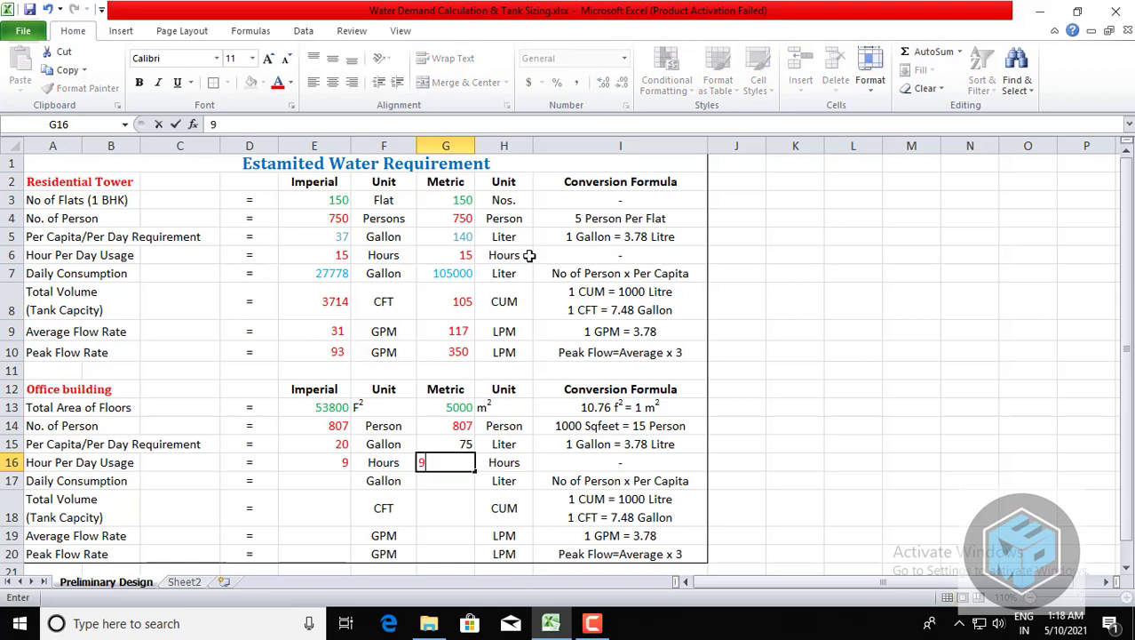
pyautogui.press('Return')
pyautogui.press('Up')
# Calculate the Office building's Imperial Daily Consumption in E17 as persons times per capita requirement with the formula =E14*E15.
pyautogui.press('Left')
pyautogui.press('Left')
pyautogui.press('Left')
pyautogui.press('Left')
pyautogui.press('Left')
pyautogui.press('Left')
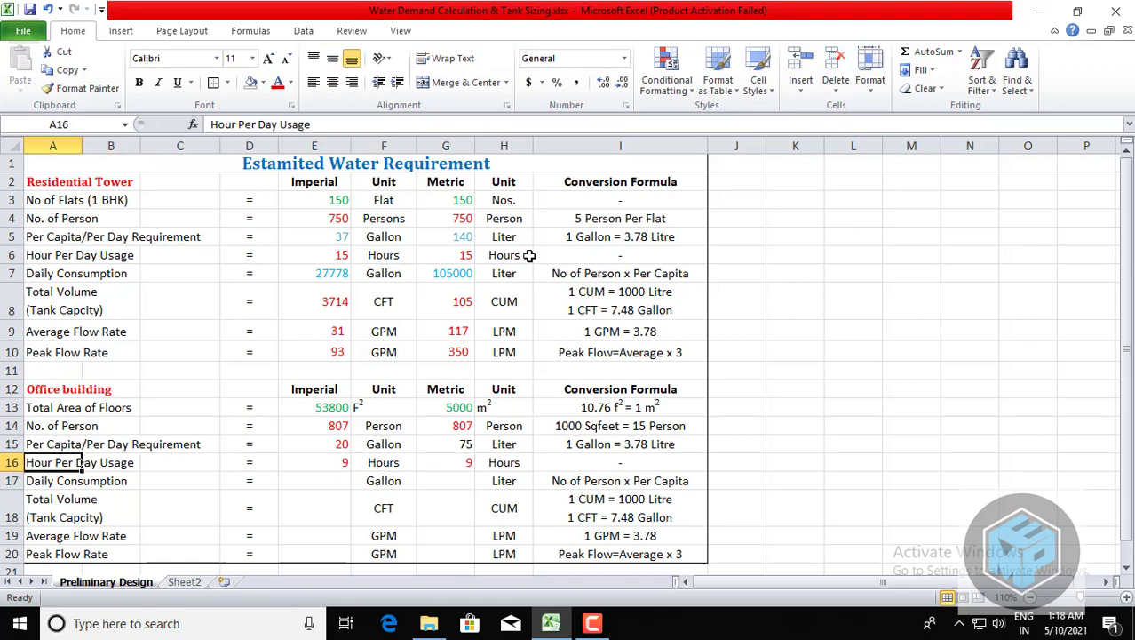
pyautogui.press('Down')
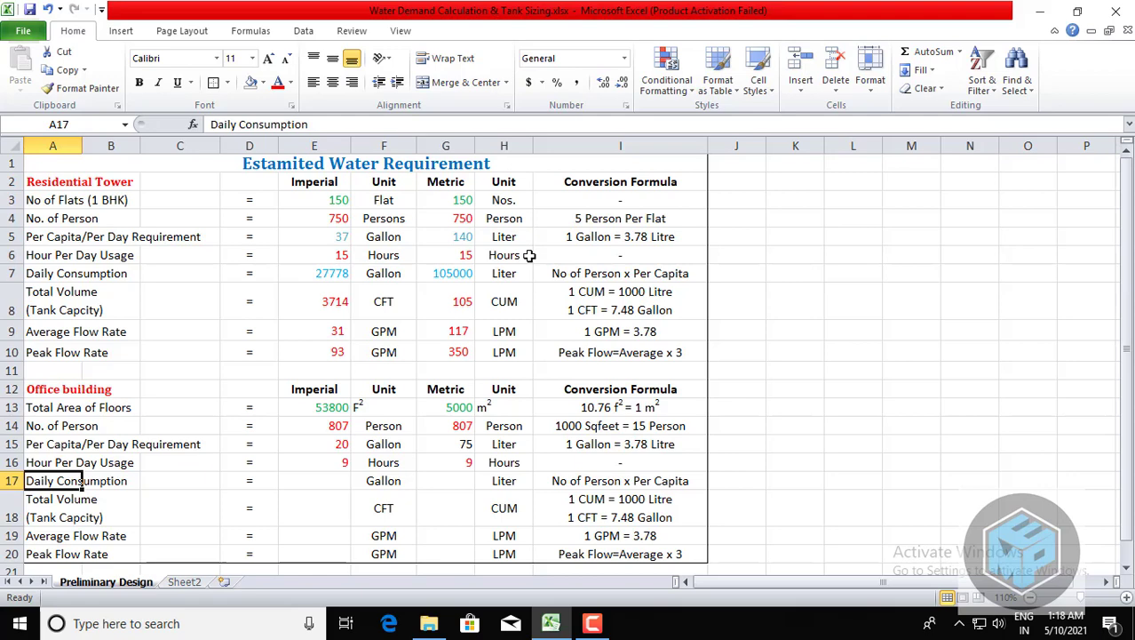
pyautogui.press('Right')
pyautogui.press('Right')
pyautogui.press('Right')
pyautogui.press('Right')
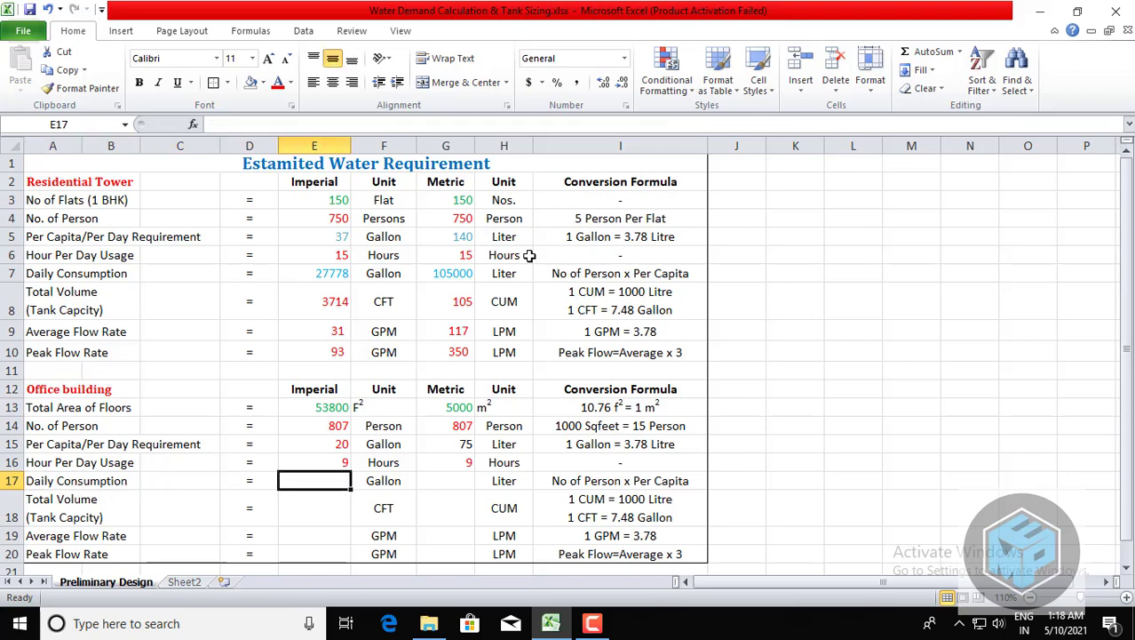
pyautogui.write('=')
pyautogui.press('Up')
pyautogui.press('Up')
pyautogui.press('Up')
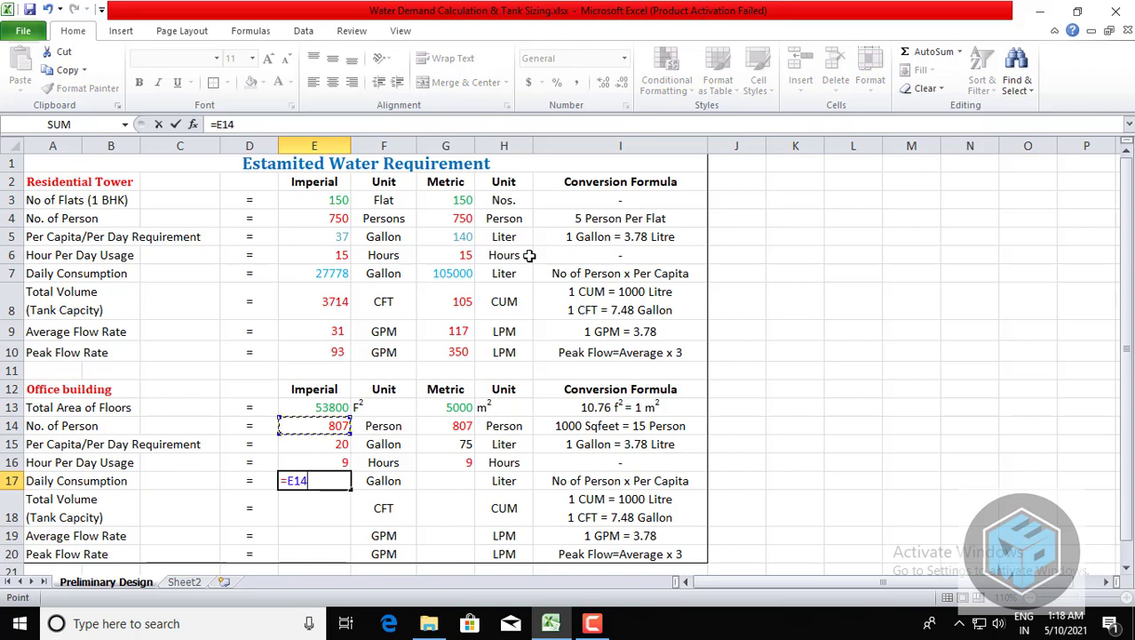
pyautogui.write('*')
pyautogui.press('Down')
pyautogui.press('Up')
pyautogui.press('Up')
pyautogui.press('Up')
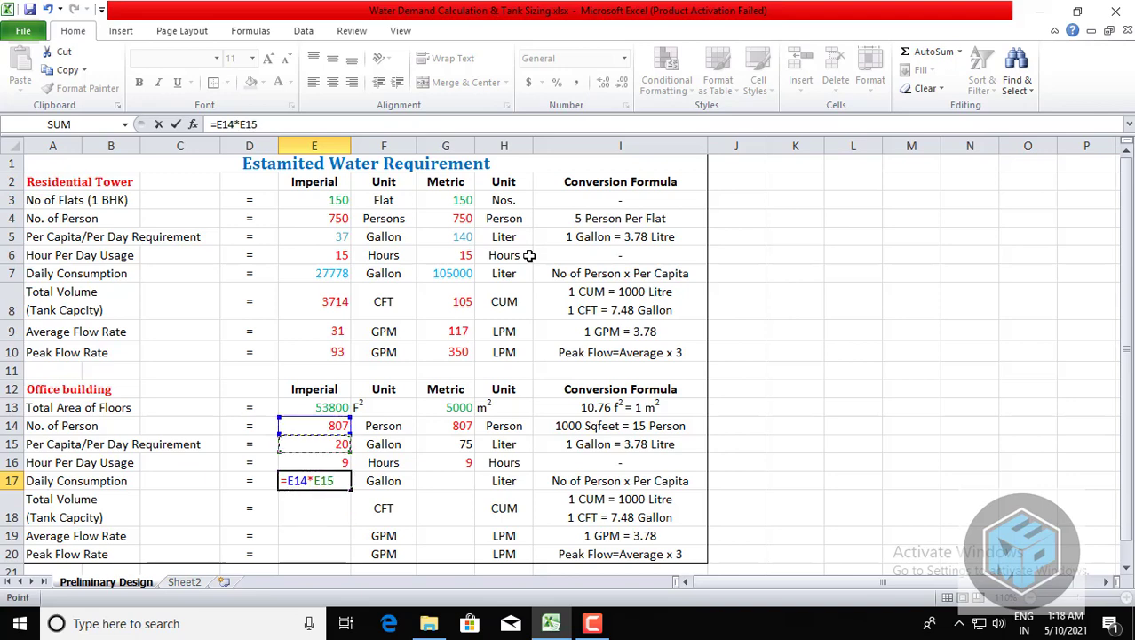
pyautogui.press('Return')
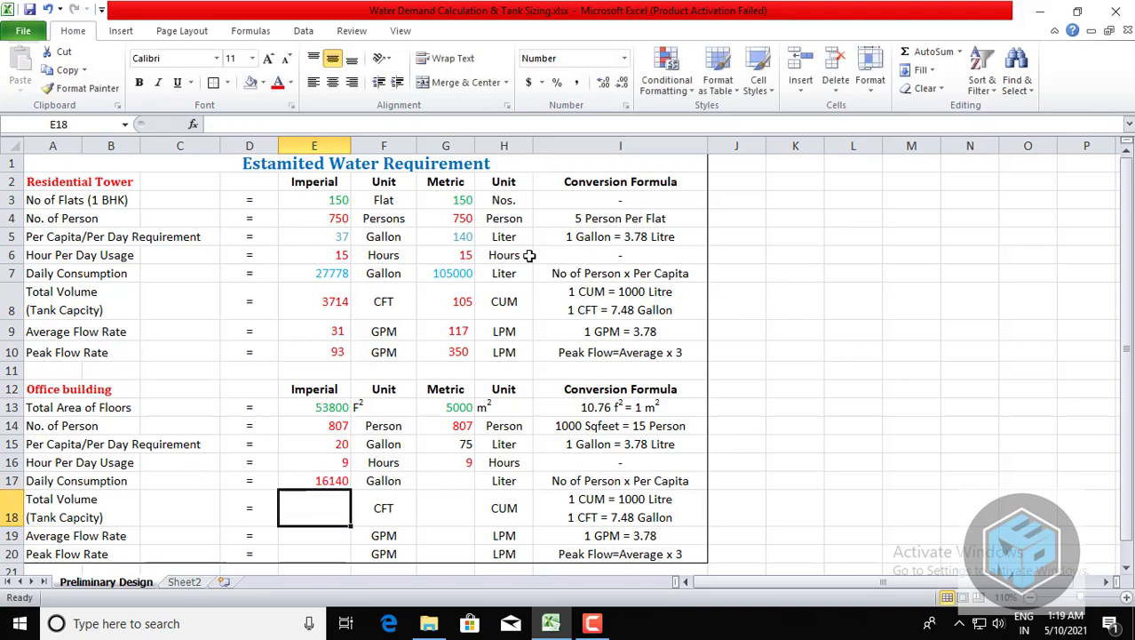
# Calculate the Office building's metric Daily Consumption in G17 as persons times per capita requirement with the formula =G14*G15.
pyautogui.press('Up')
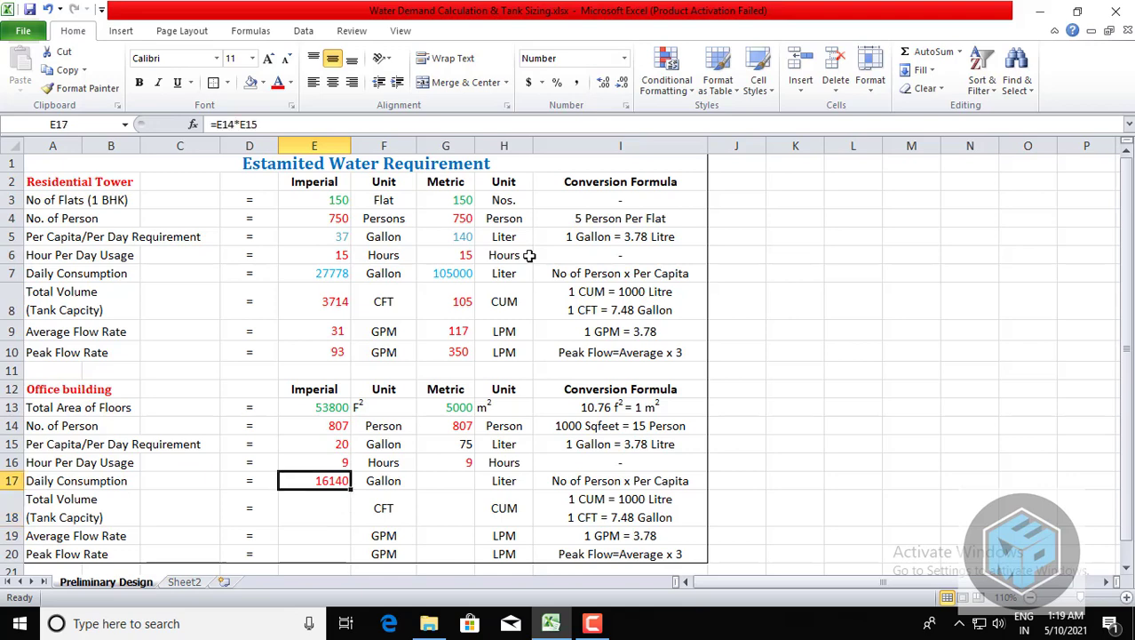
pyautogui.press('Right')
pyautogui.press('Right')
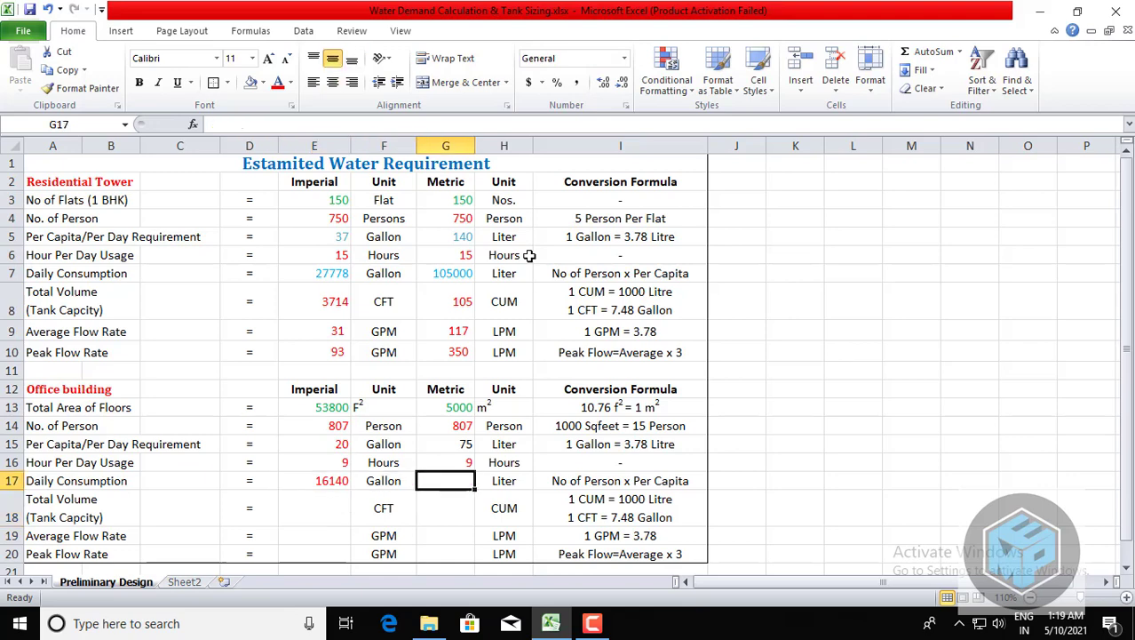
pyautogui.write('=')
pyautogui.press('Up')
pyautogui.press('Up')
pyautogui.press('Up')
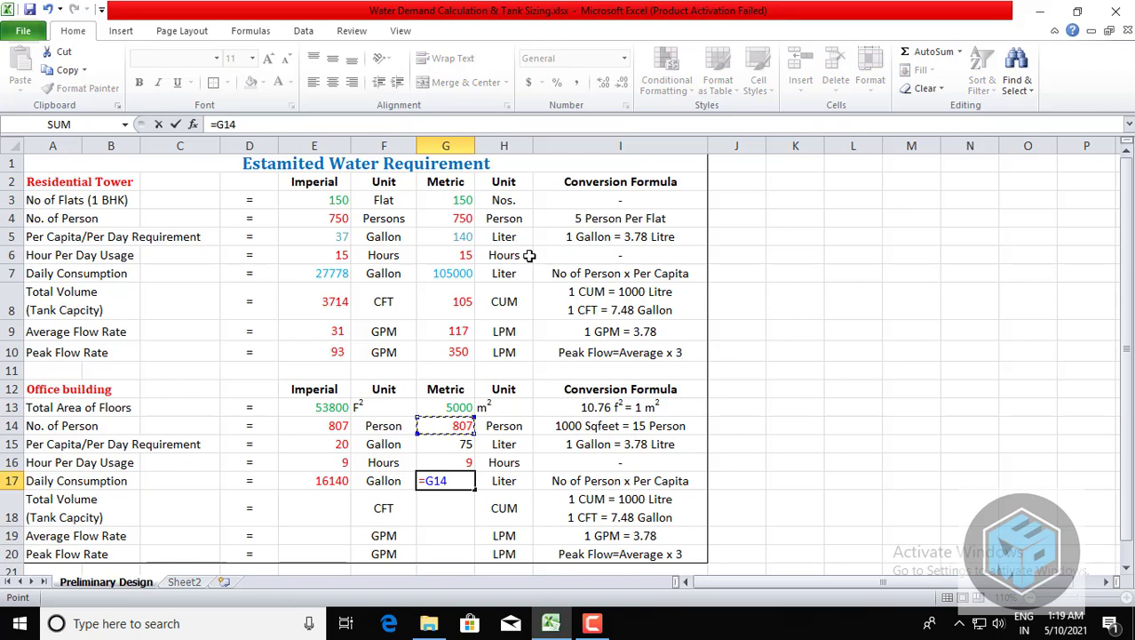
pyautogui.write('*')
pyautogui.press('Down')
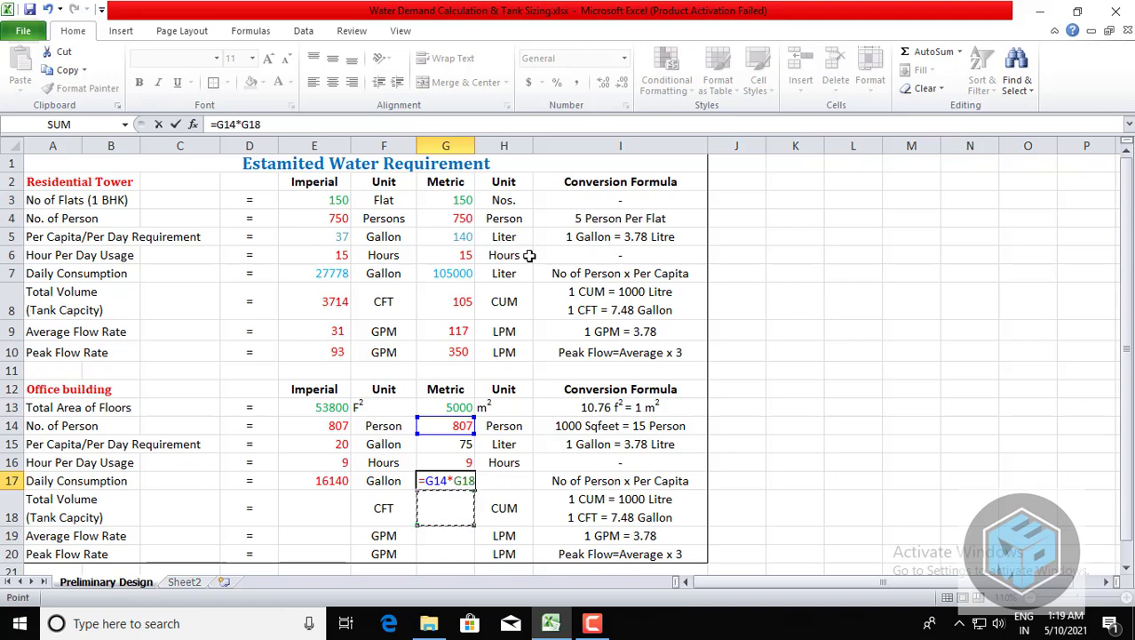
pyautogui.press('Up')
pyautogui.press('Up')
pyautogui.press('Up')
pyautogui.press('Return')
pyautogui.press('Up')
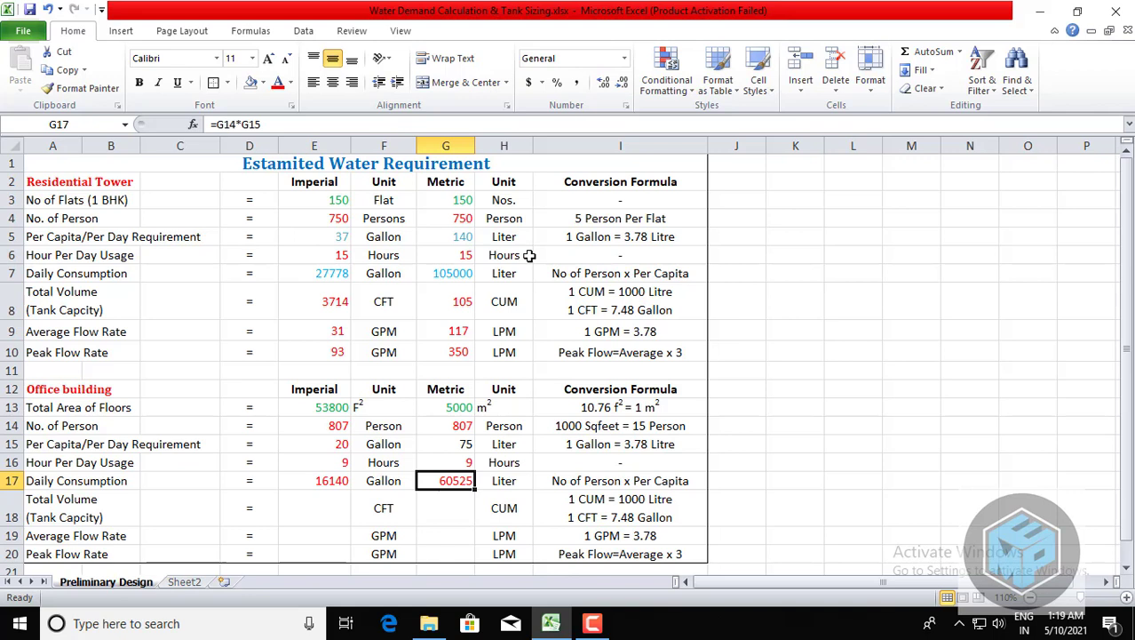
# Review the Office building's Daily Consumption row, comparing the Imperial and metric results and their formulas.
pyautogui.press('Left')
pyautogui.press('Left')
pyautogui.press('Left')
pyautogui.press('Left')
pyautogui.press('Left')
pyautogui.press('Left')
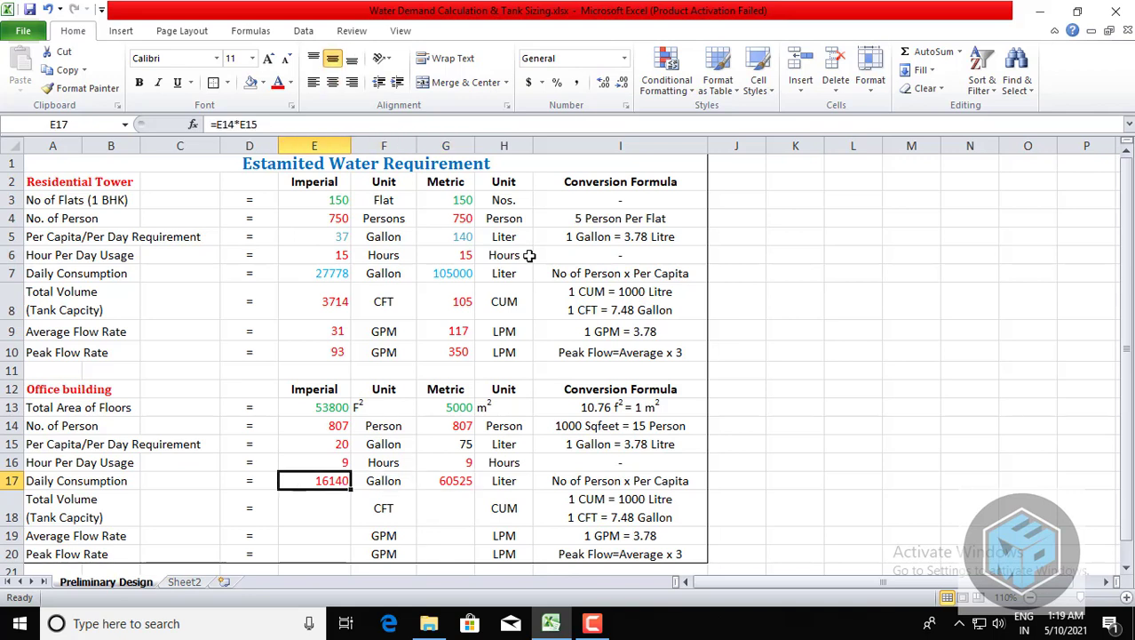
pyautogui.press('Right')
pyautogui.press('Right')
pyautogui.press('Right')
pyautogui.press('Right')
pyautogui.press('Right')
pyautogui.press('Right')
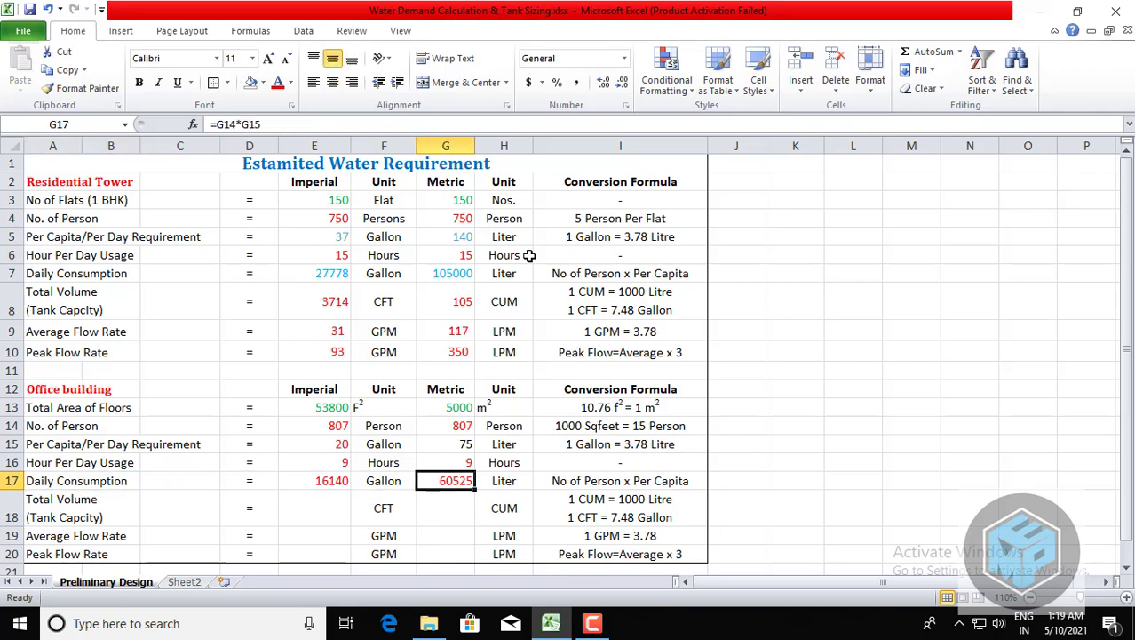
# Calculate the Office building's tank volume in cubic feet in E18 from the daily consumption with the formula =E17/7.48.
pyautogui.press('Left')
pyautogui.press('Left')
pyautogui.press('Down')
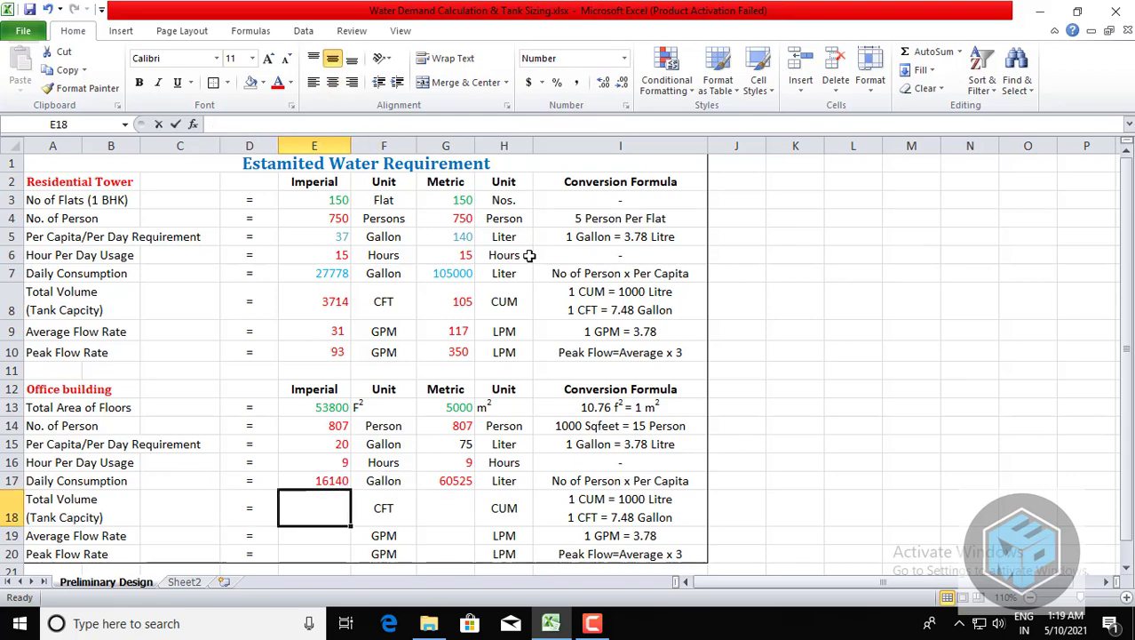
pyautogui.write('=')
pyautogui.press('Up')
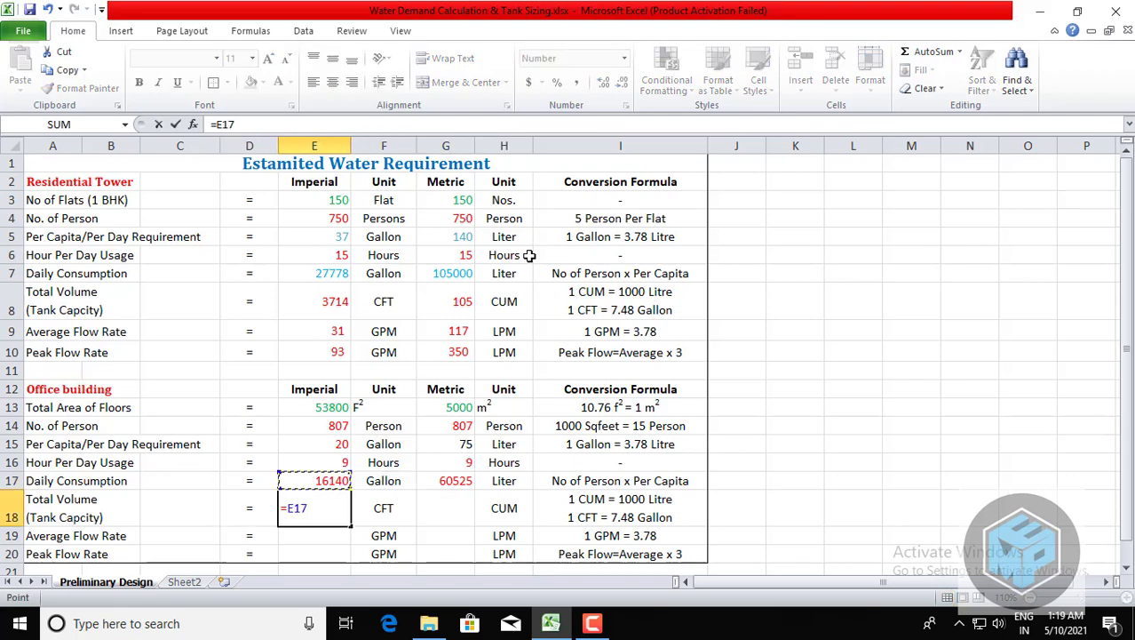
pyautogui.write('/7.7')
pyautogui.press('BackSpace')
pyautogui.write('48')
pyautogui.press('Return')
pyautogui.press('Up')
# Calculate the Office building's tank volume in cubic metres in G18 from the daily consumption with the formula =G17/1000.
pyautogui.press('Right')
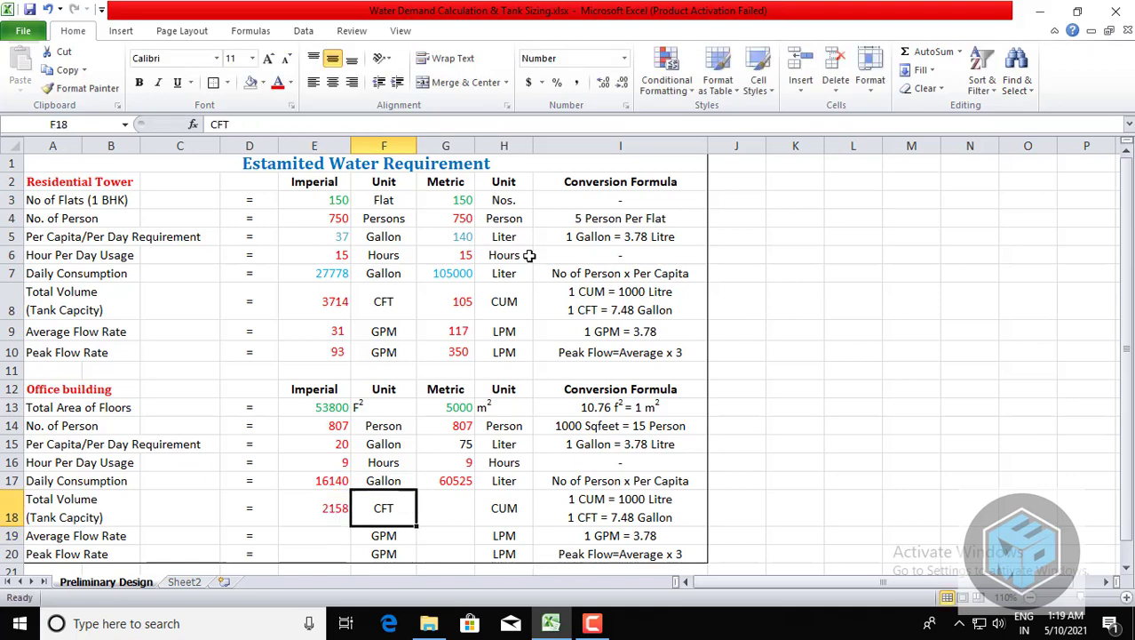
pyautogui.press('Right')
pyautogui.write('=')
pyautogui.press('Up')
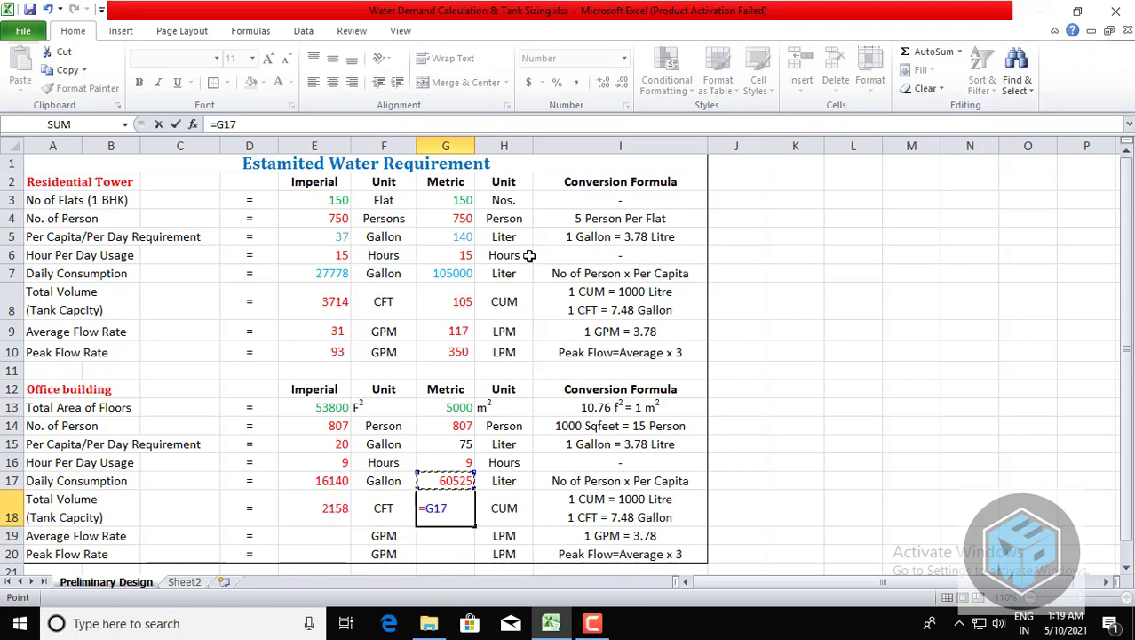
pyautogui.write('/1000')
pyautogui.press('Return')
pyautogui.press('Up')
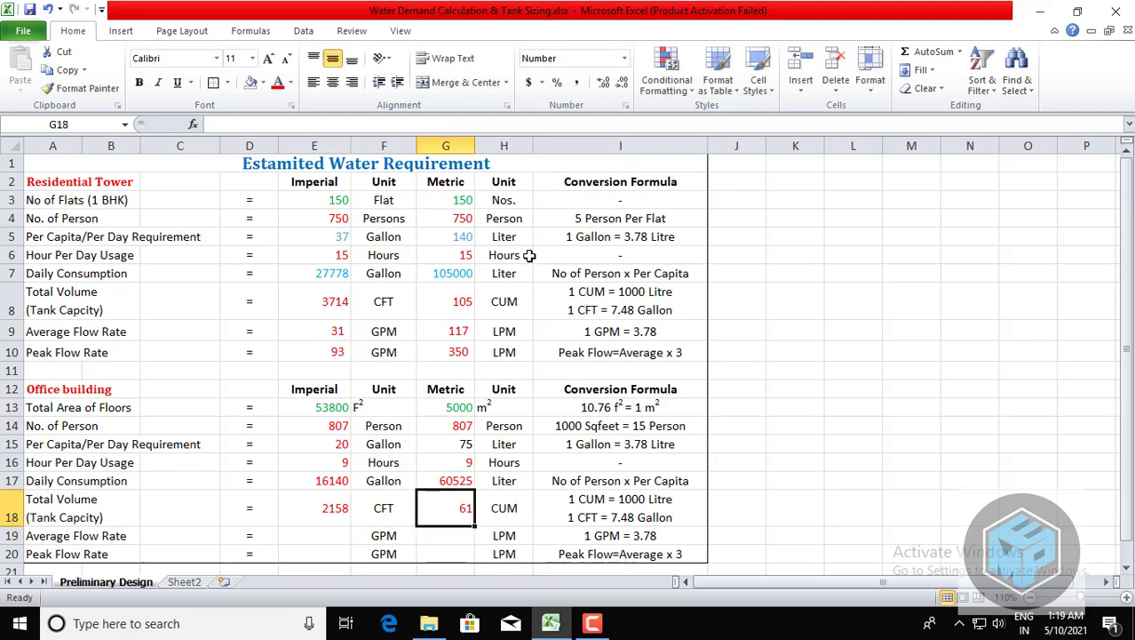
# Look over the Office building's flow rate rows and examine the Residential Tower's Imperial Average Flow Rate formula in E9 as a reference.
pyautogui.press('Right')
pyautogui.press('Down')
pyautogui.press('Down')
pyautogui.press('Down')
pyautogui.press('Down')
pyautogui.press('Up')
pyautogui.press('Up')
pyautogui.press('Up')
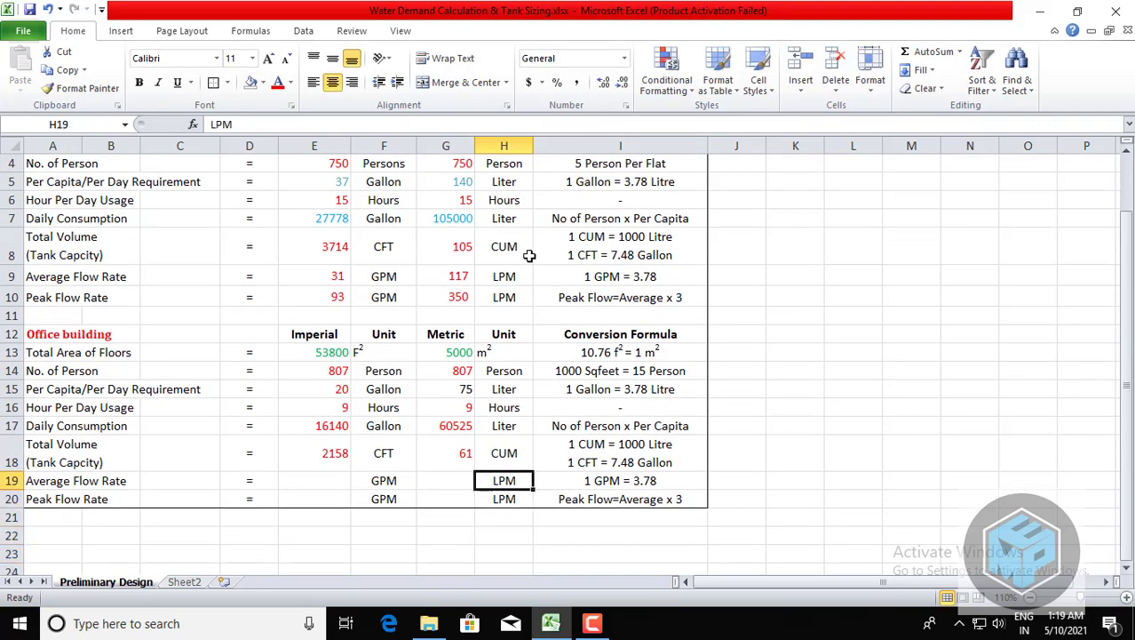
pyautogui.press('Left')
pyautogui.press('Left')
pyautogui.press('Left')
pyautogui.press('Left')
pyautogui.press('Left')
pyautogui.press('Left')
pyautogui.press('Left')
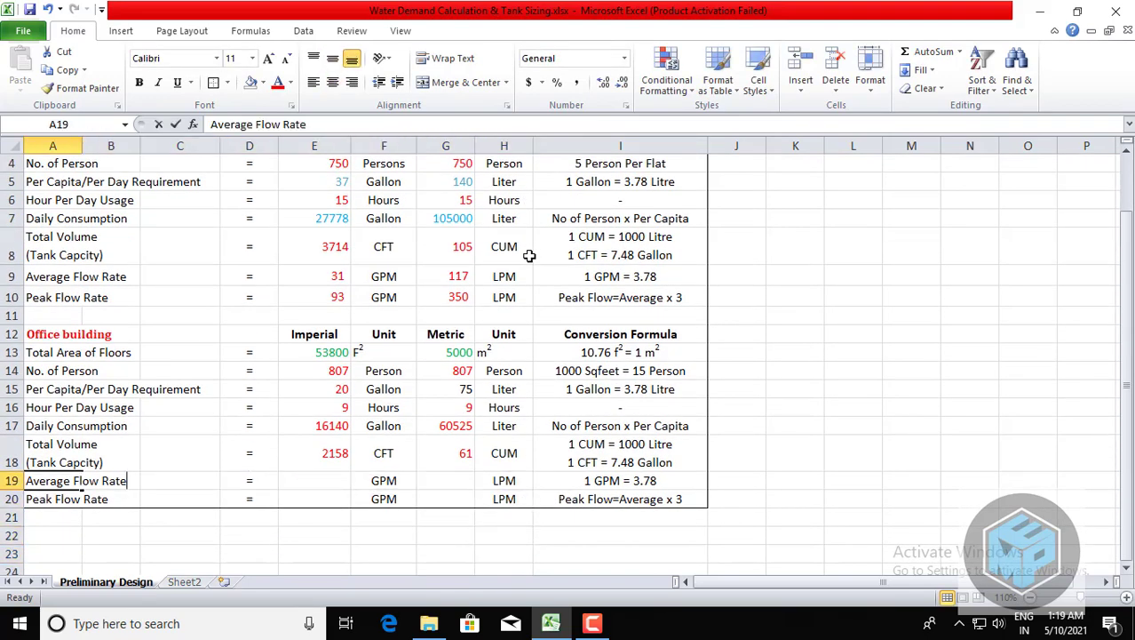
pyautogui.doubleClick(328, 274)
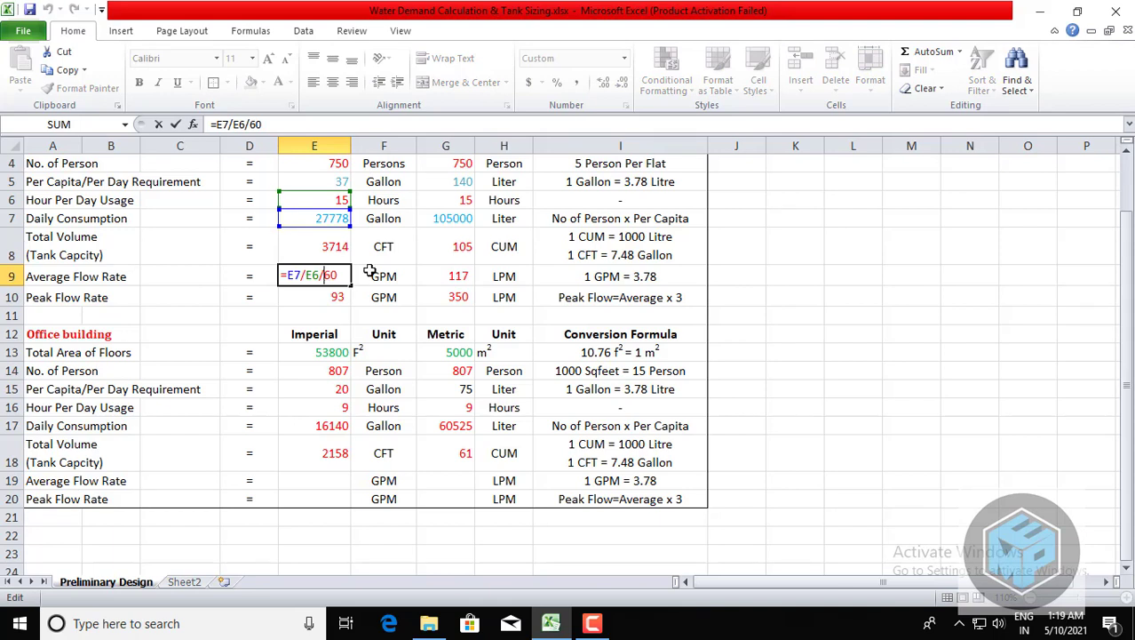
pyautogui.press('Escape')
# Calculate the Office building's Imperial Average Flow Rate in E19 with the formula =E17/E16/60.
pyautogui.press('Down')
pyautogui.press('Down')
pyautogui.press('Down')
pyautogui.press('Down')
pyautogui.press('Down')
pyautogui.press('Down')
pyautogui.press('Down')
pyautogui.press('Down')
pyautogui.press('Down')
pyautogui.press('Down')
pyautogui.press('Down')
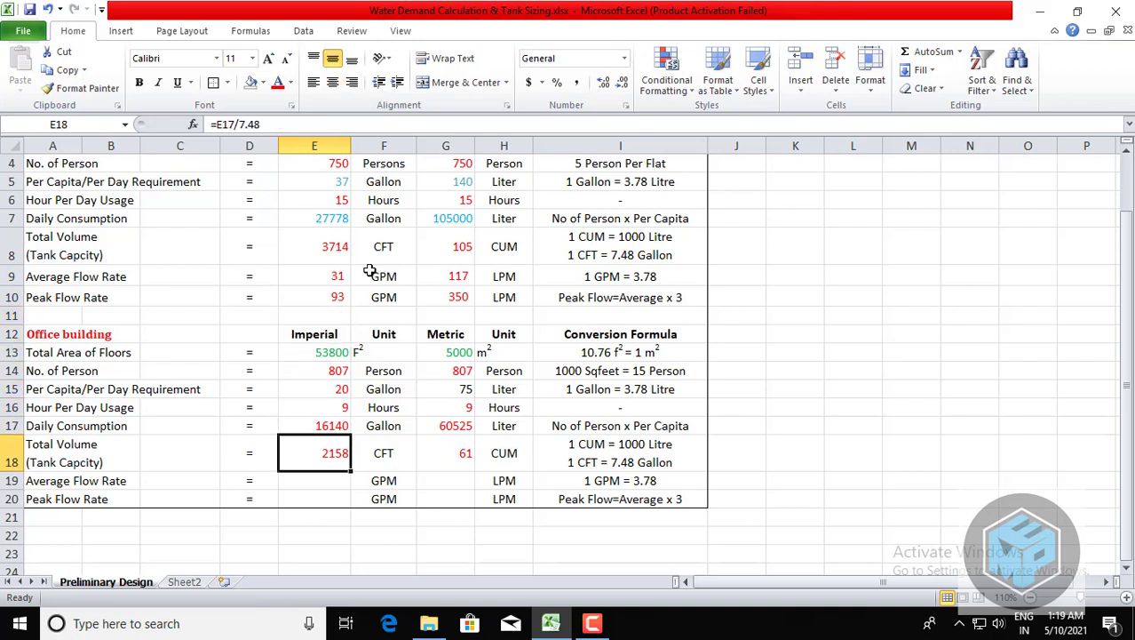
pyautogui.press('Up')
pyautogui.press('Up')
pyautogui.press('Up')
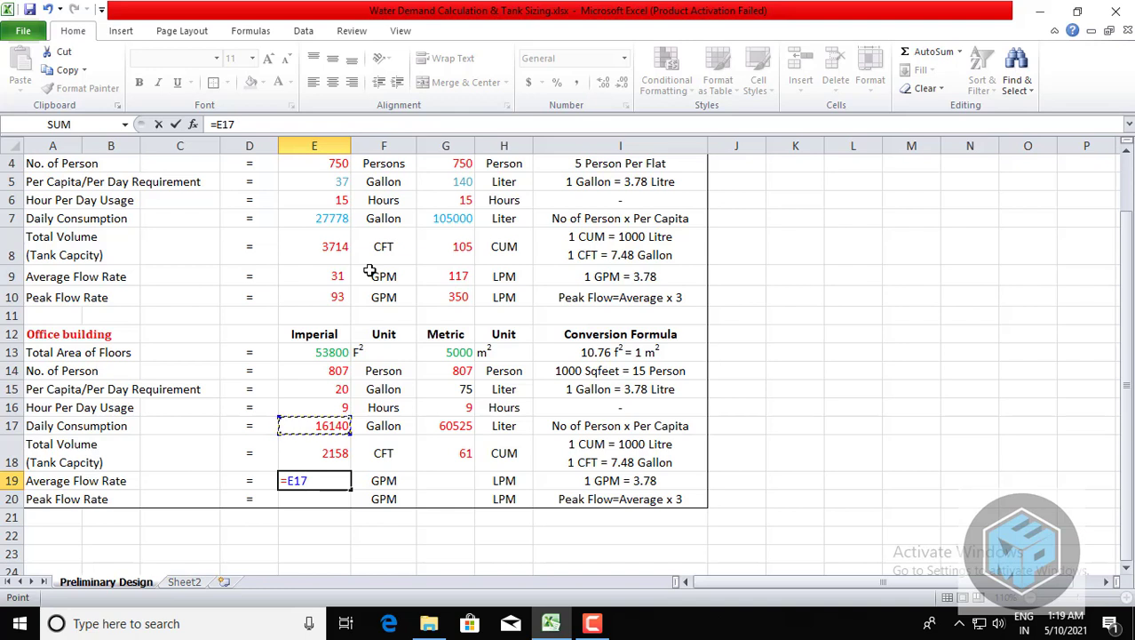
pyautogui.write('/')
pyautogui.click(324, 408)
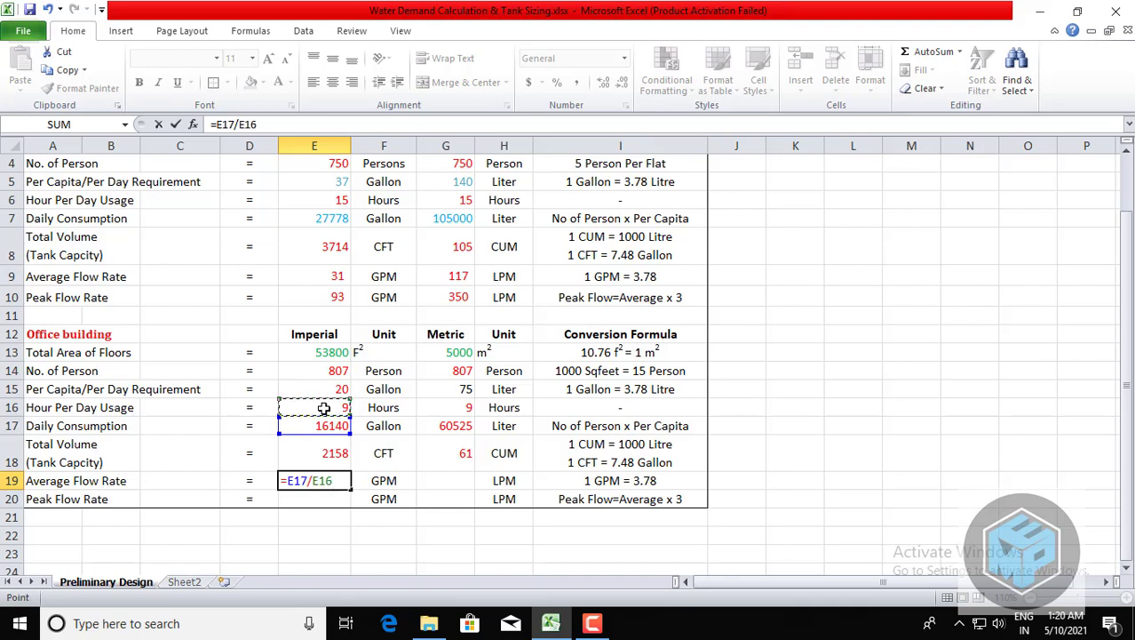
pyautogui.write('/60')
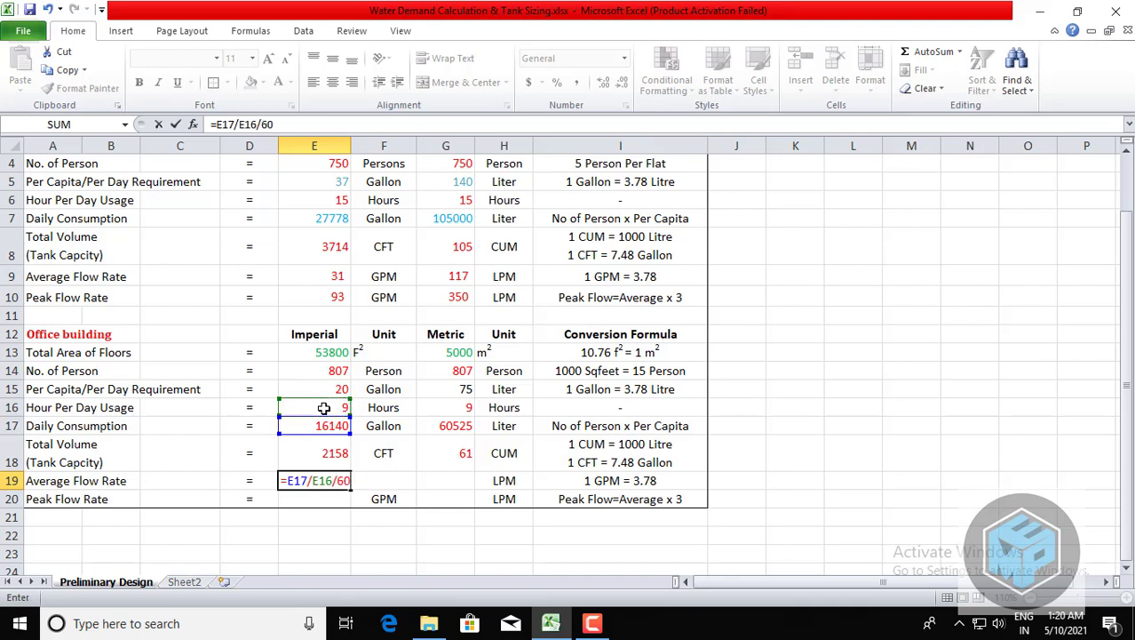
pyautogui.press('Return')
pyautogui.press('Up')
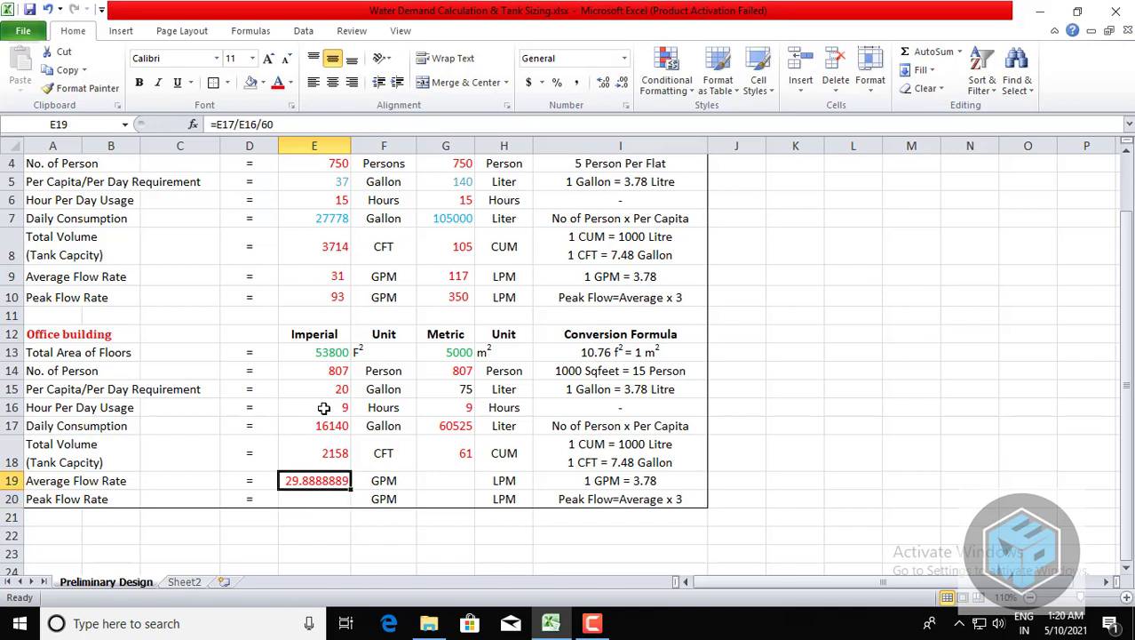
# Round the Imperial Average Flow Rate in E19 up to a whole number with =ROUNDUP(E17/E16/60,0).
pyautogui.press('F2')
pyautogui.press('Left')
pyautogui.press('Left')
pyautogui.press('Left')
pyautogui.press('Left')
pyautogui.press('Left')
pyautogui.press('Left')
pyautogui.press('Left')
pyautogui.press('Left')
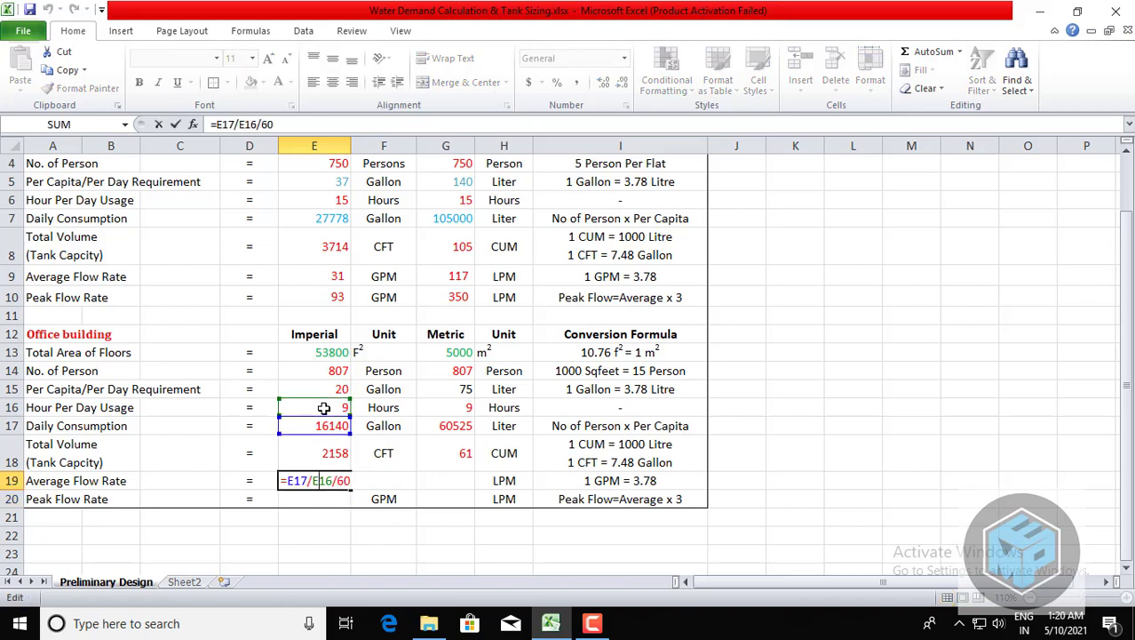
pyautogui.press('Left')
pyautogui.press('Left')
pyautogui.write('o')
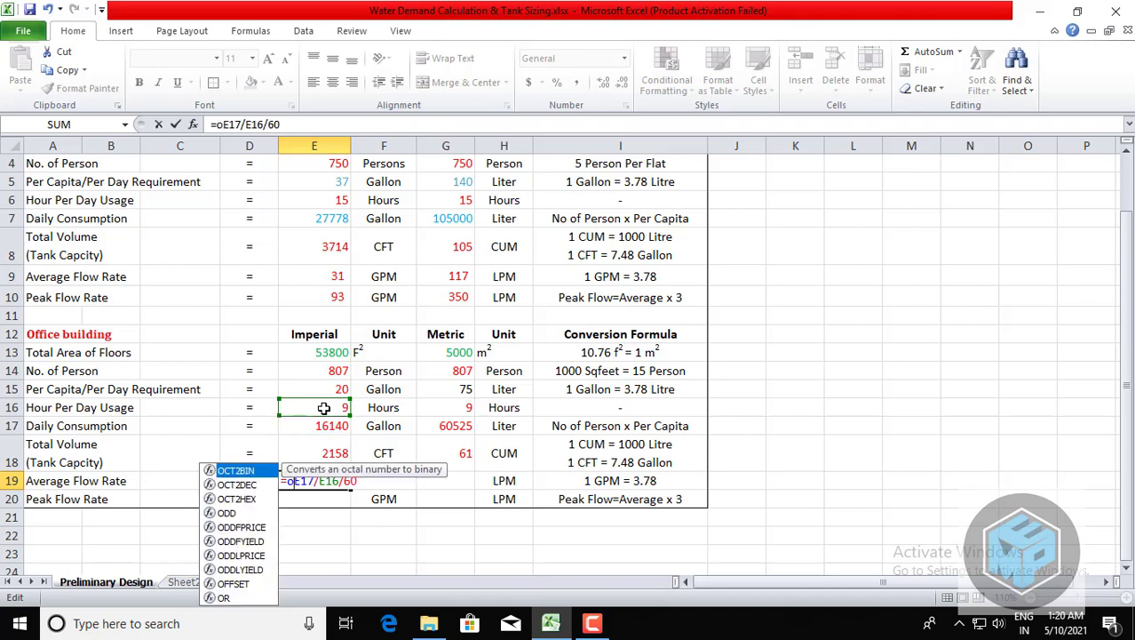
pyautogui.press('BackSpace')
pyautogui.write('round')
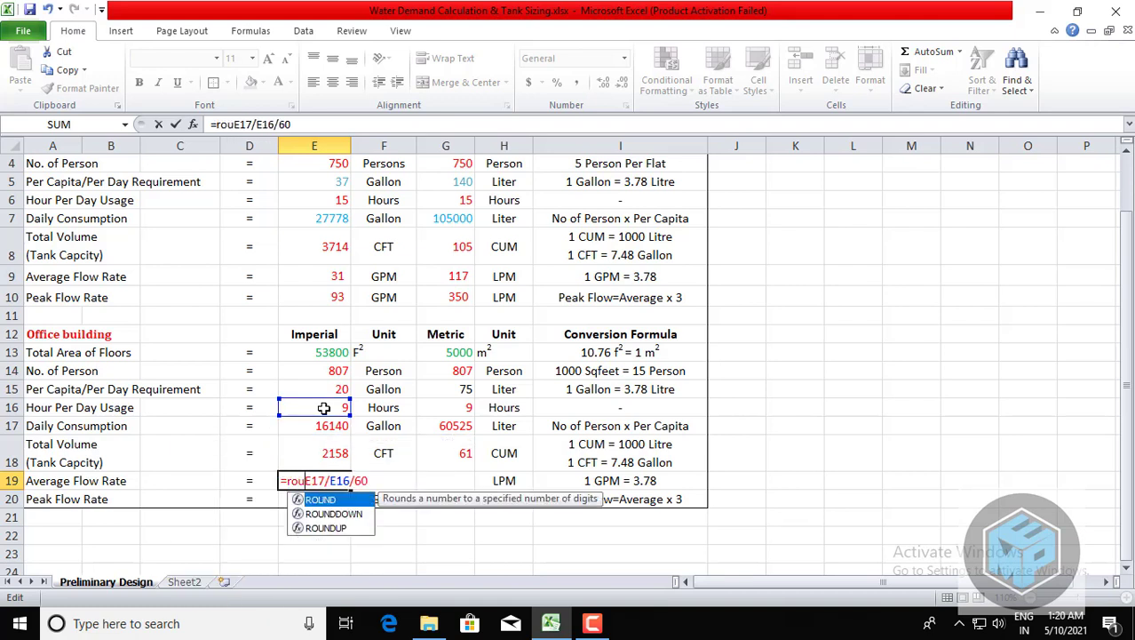
pyautogui.write('up')
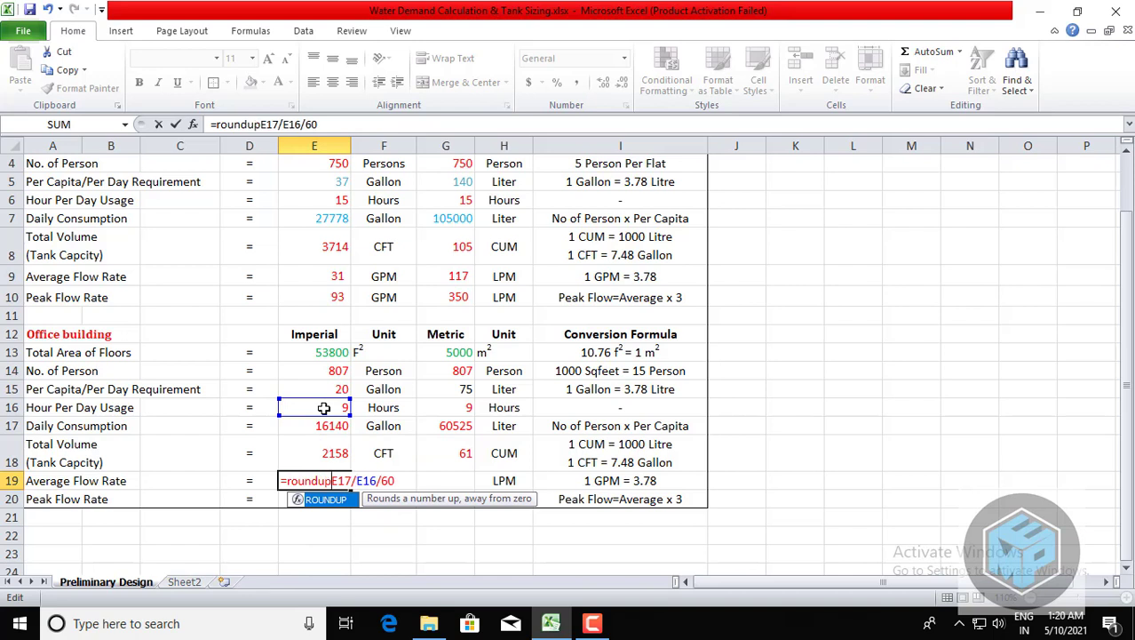
pyautogui.write('(')
pyautogui.press('Right')
pyautogui.press('Right')
pyautogui.press('Right')
pyautogui.press('Right')
pyautogui.press('Right')
pyautogui.press('Right')
pyautogui.press('Right')
pyautogui.press('Right')
pyautogui.press('Right')
pyautogui.press('Right')
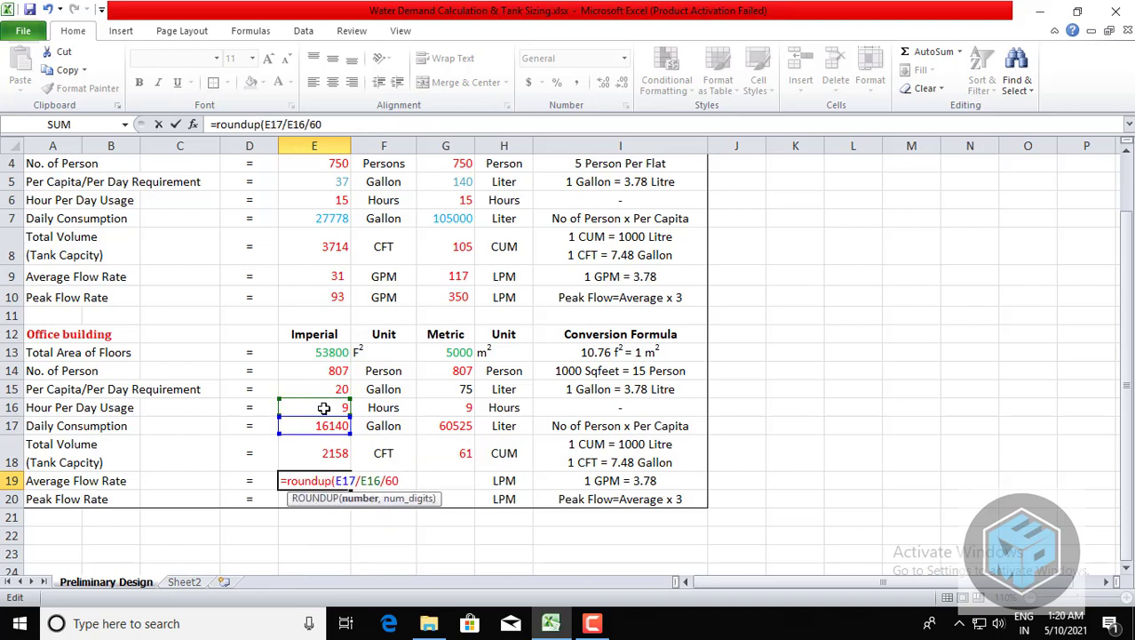
pyautogui.write(',0')
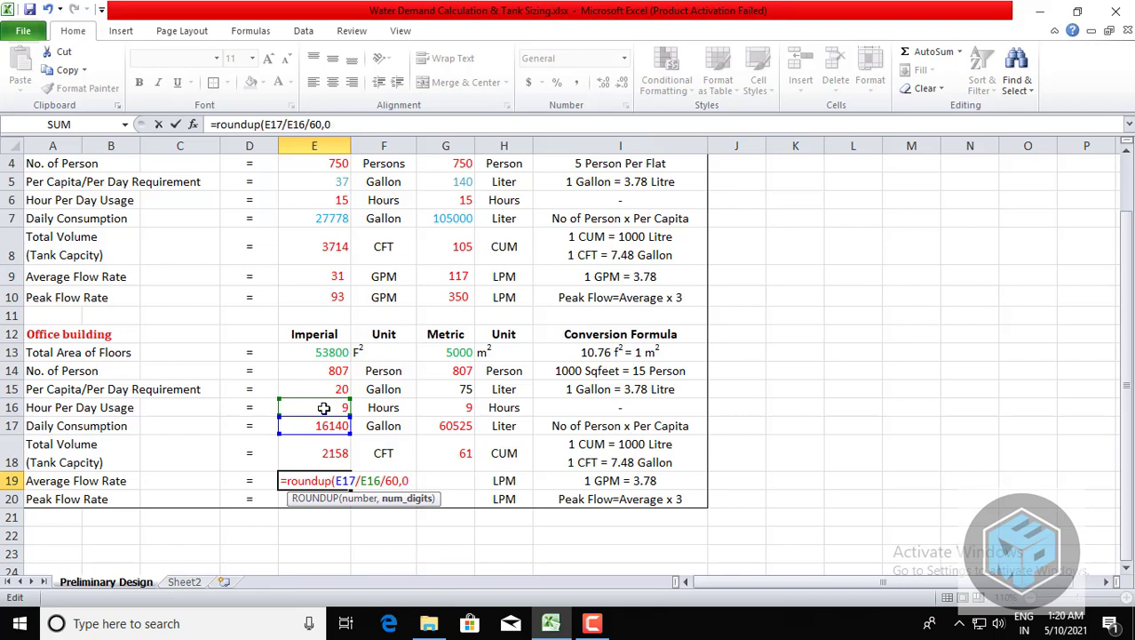
pyautogui.write(')')
pyautogui.press('Return')
pyautogui.press('Up')
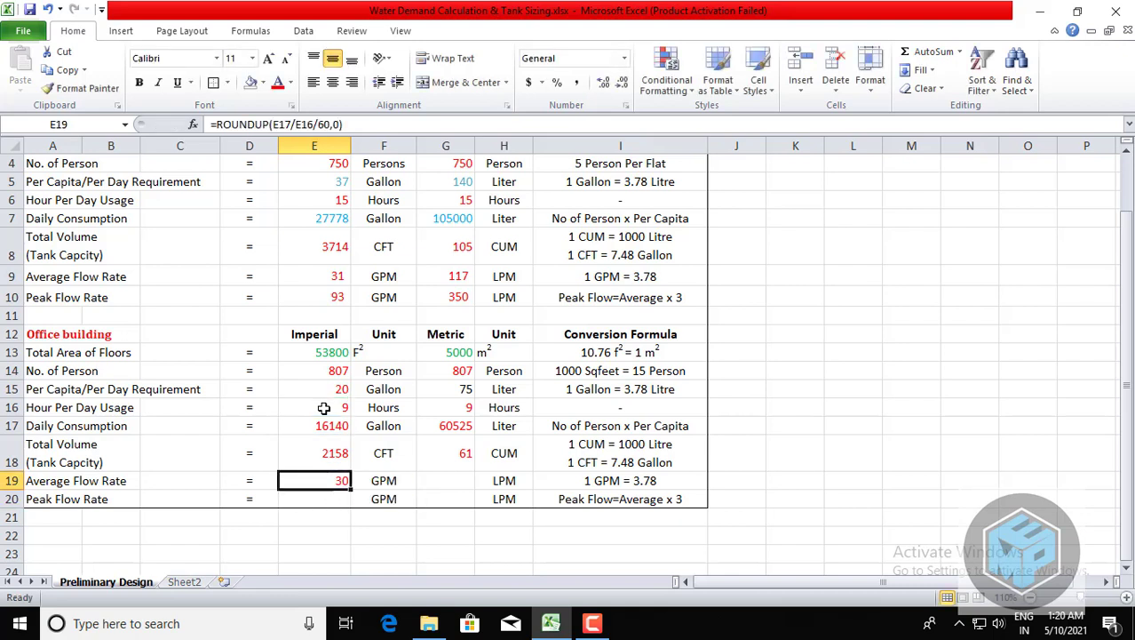
# Go along the Office building's Average Flow Rate row to its empty metric cell G19.
pyautogui.press('Left')
pyautogui.press('Left')
pyautogui.press('Left')
pyautogui.press('Left')
pyautogui.press('Right')
pyautogui.press('Right')
pyautogui.press('Right')
pyautogui.press('Right')
pyautogui.press('Right')
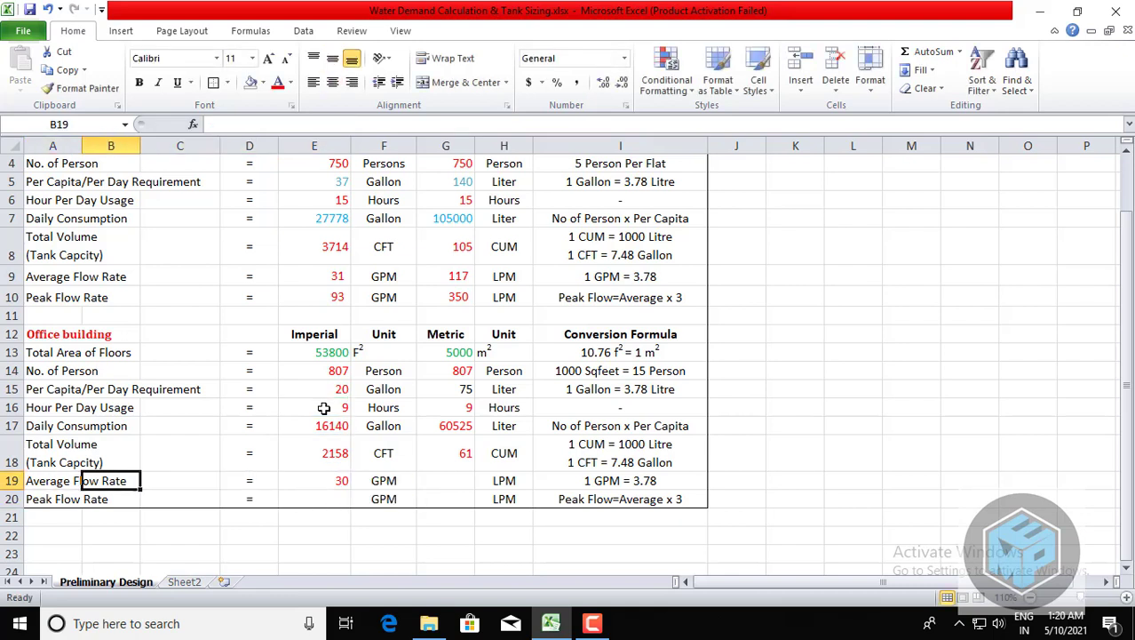
pyautogui.press('Right')
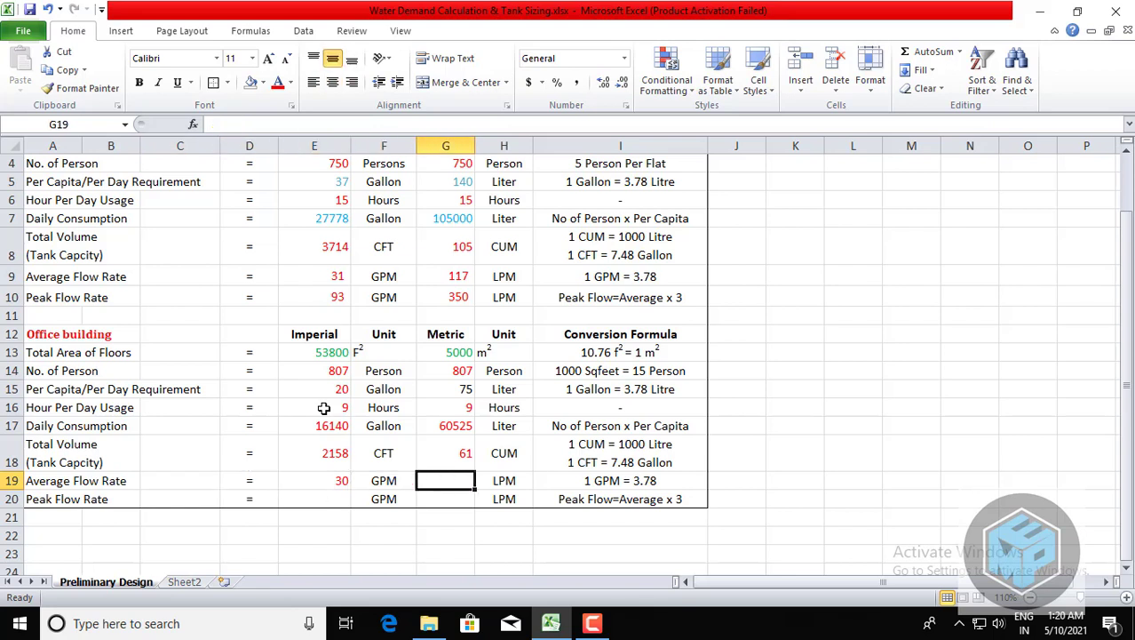
pyautogui.write('=')
pyautogui.press('Up')
pyautogui.press('Up')
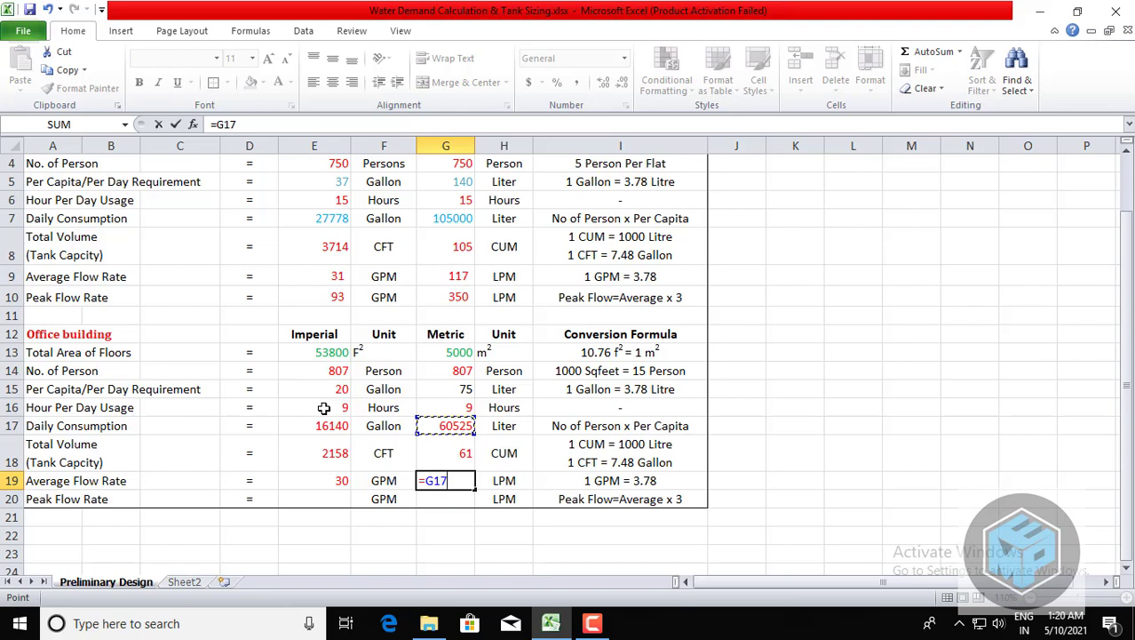
pyautogui.write('/')
pyautogui.press('Up')
pyautogui.press('Up')
pyautogui.press('Up')
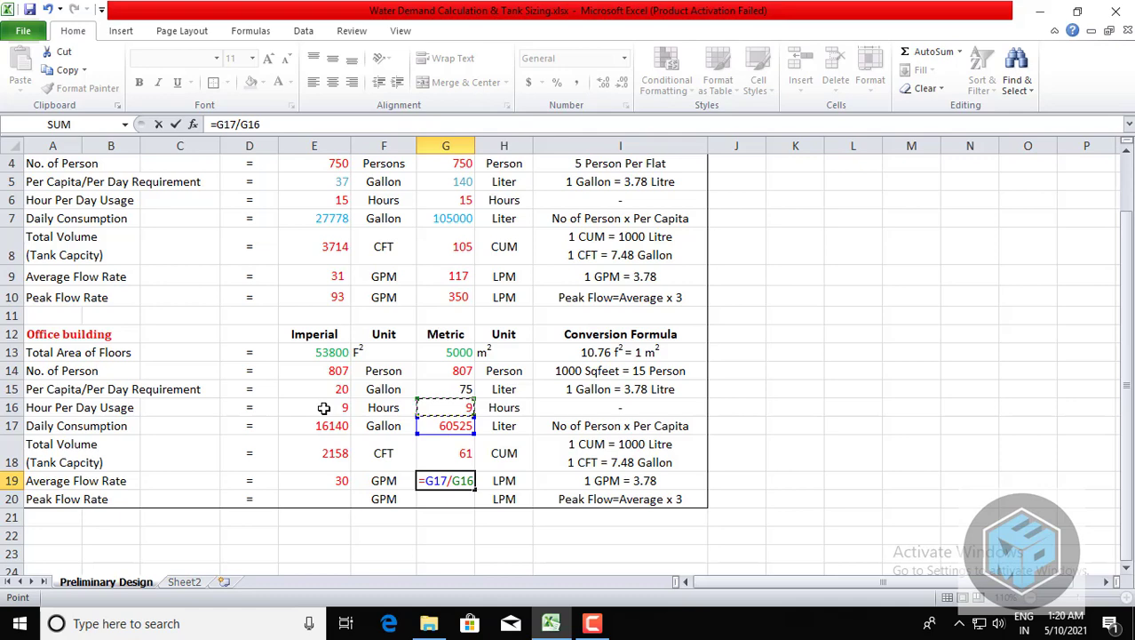
pyautogui.press('Escape')
pyautogui.press('Up')
pyautogui.press('Down')
# Calculate the Office building's metric Average Flow Rate in G19 with the formula =G17/G16/60.
pyautogui.write('=')
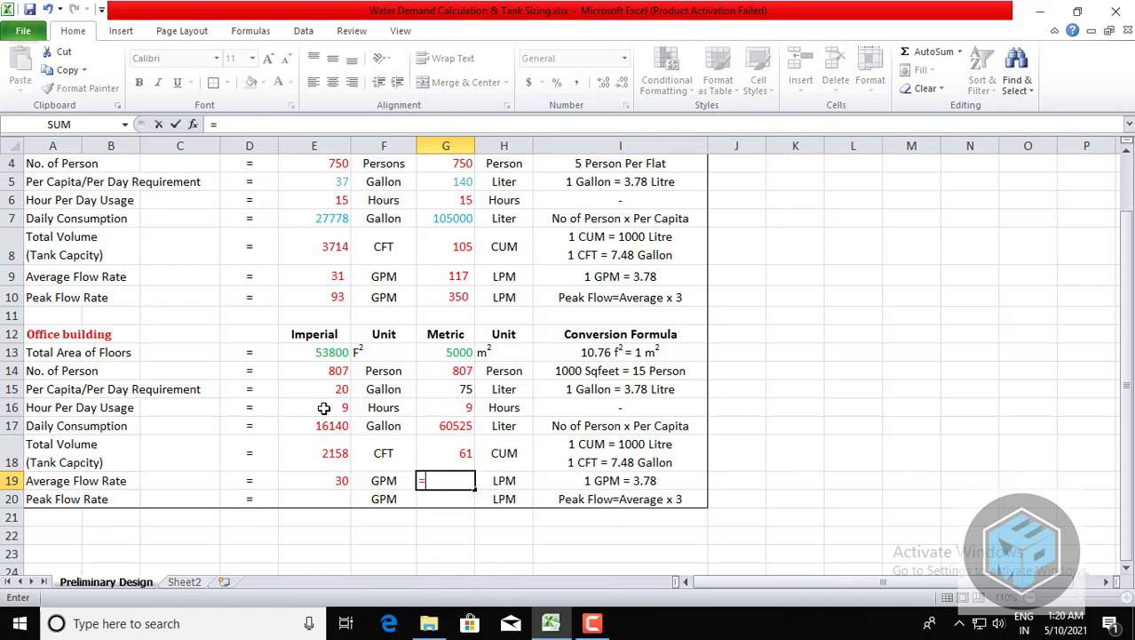
pyautogui.press('Up')
pyautogui.press('Up')
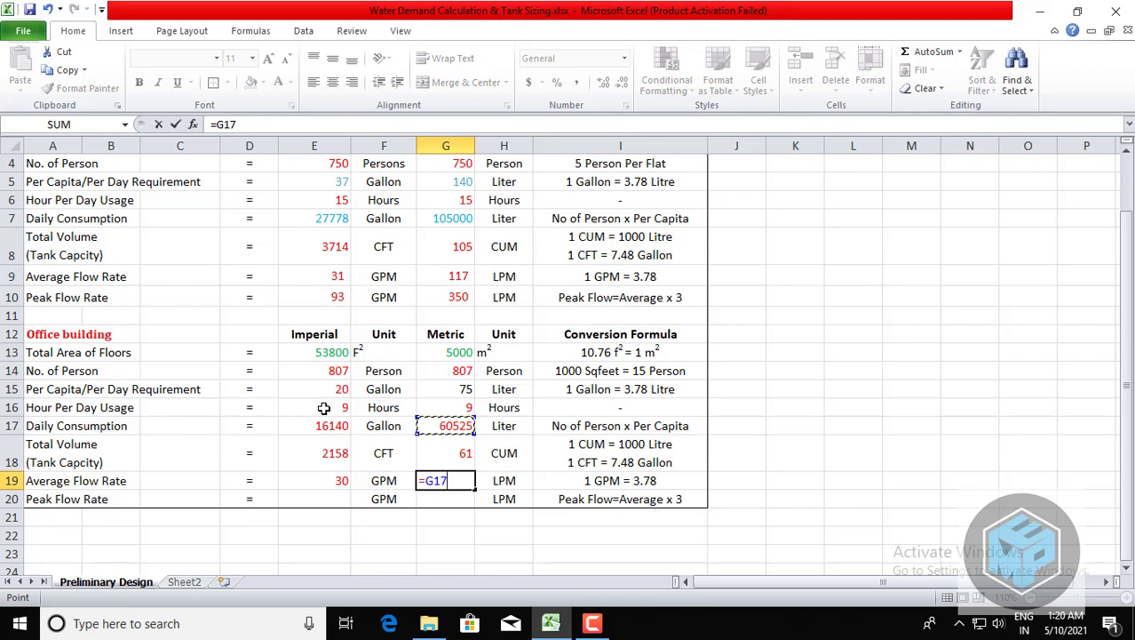
pyautogui.write('/')
pyautogui.press('Up')
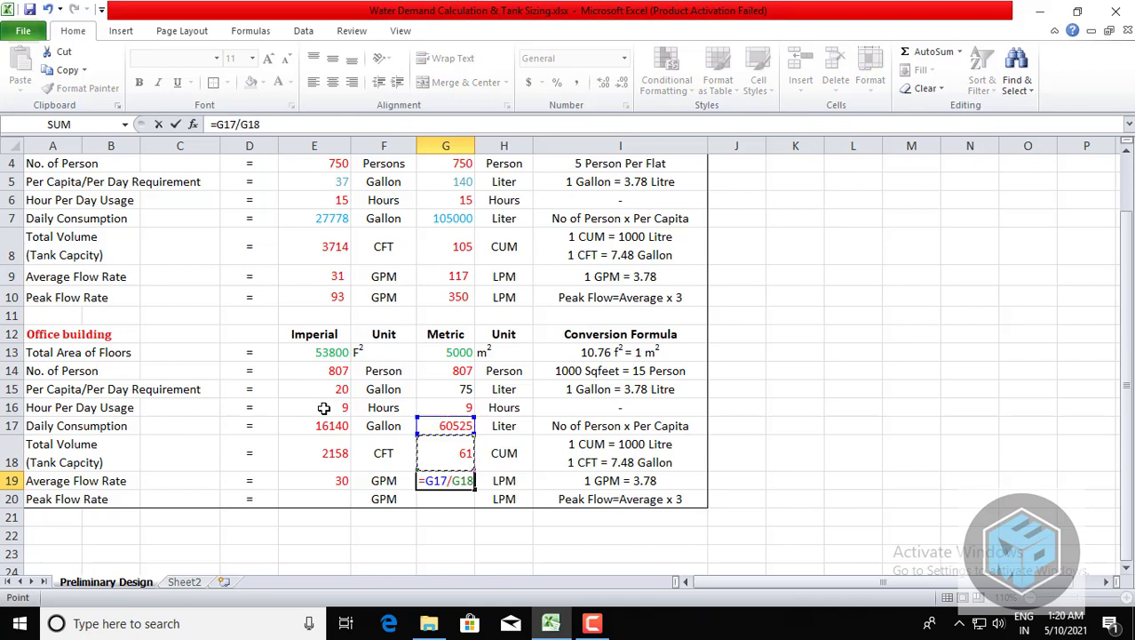
pyautogui.press('Up')
pyautogui.press('Up')
pyautogui.write('/')
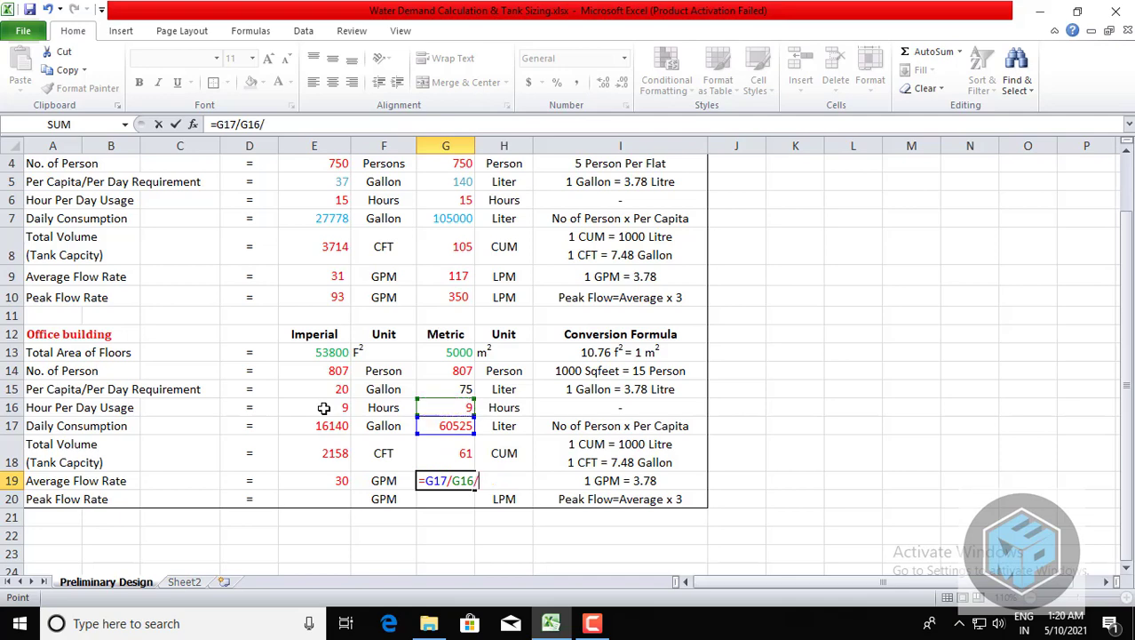
pyautogui.write('60')
pyautogui.press('Return')
pyautogui.press('Up')
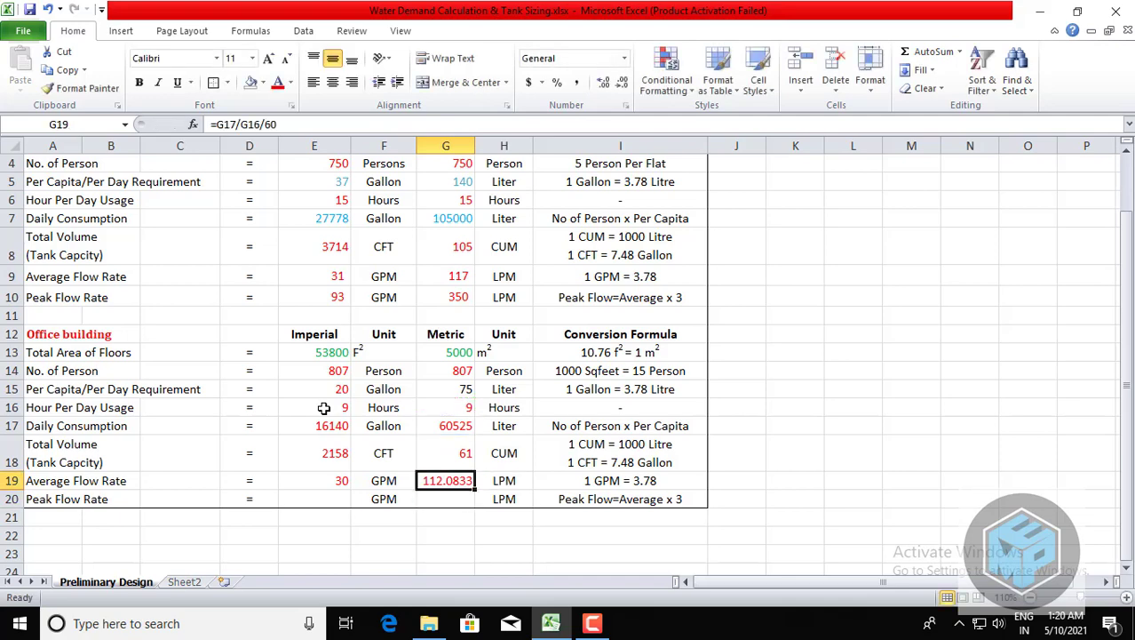
# Round the metric Average Flow Rate in G19 up to a whole number with =ROUNDUP(G17/G16/60,0).
pyautogui.press('F2')
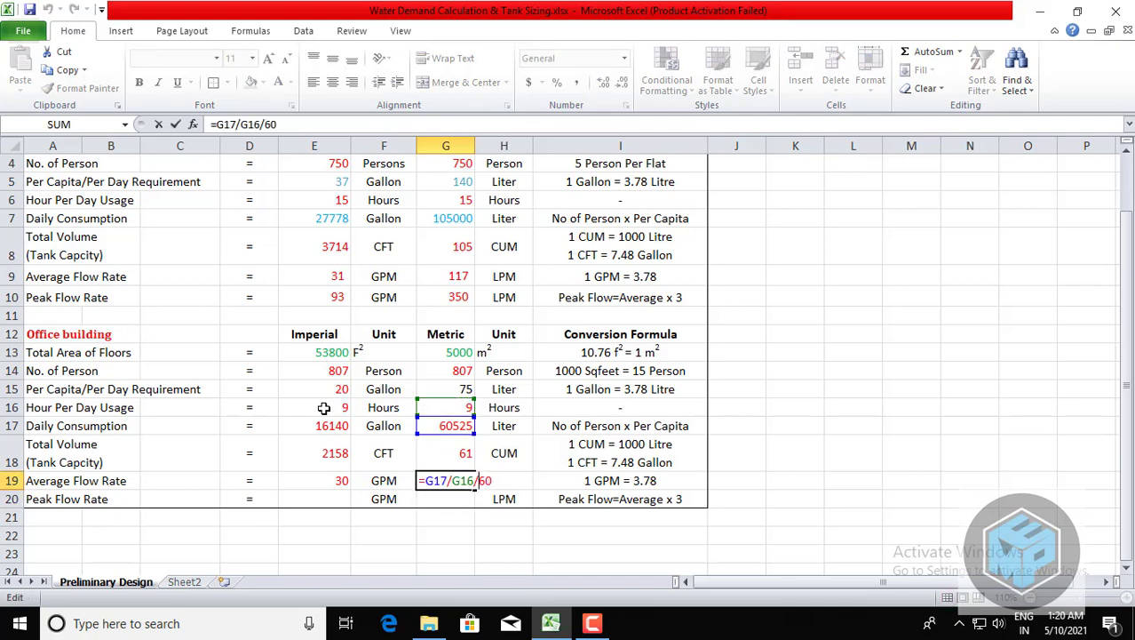
pyautogui.press('Left')
pyautogui.press('Left')
pyautogui.press('Left')
pyautogui.press('Left')
pyautogui.press('Left')
pyautogui.press('Left')
pyautogui.press('Left')
pyautogui.press('Left')
pyautogui.press('Left')
pyautogui.press('Left')
pyautogui.write('round')
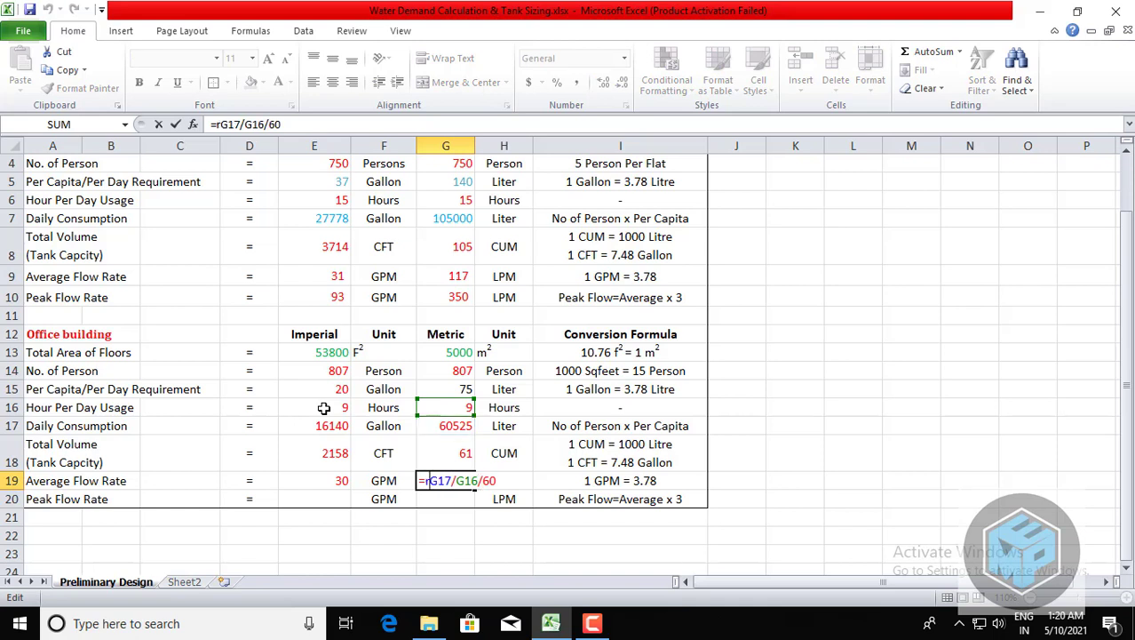
pyautogui.write('up(')
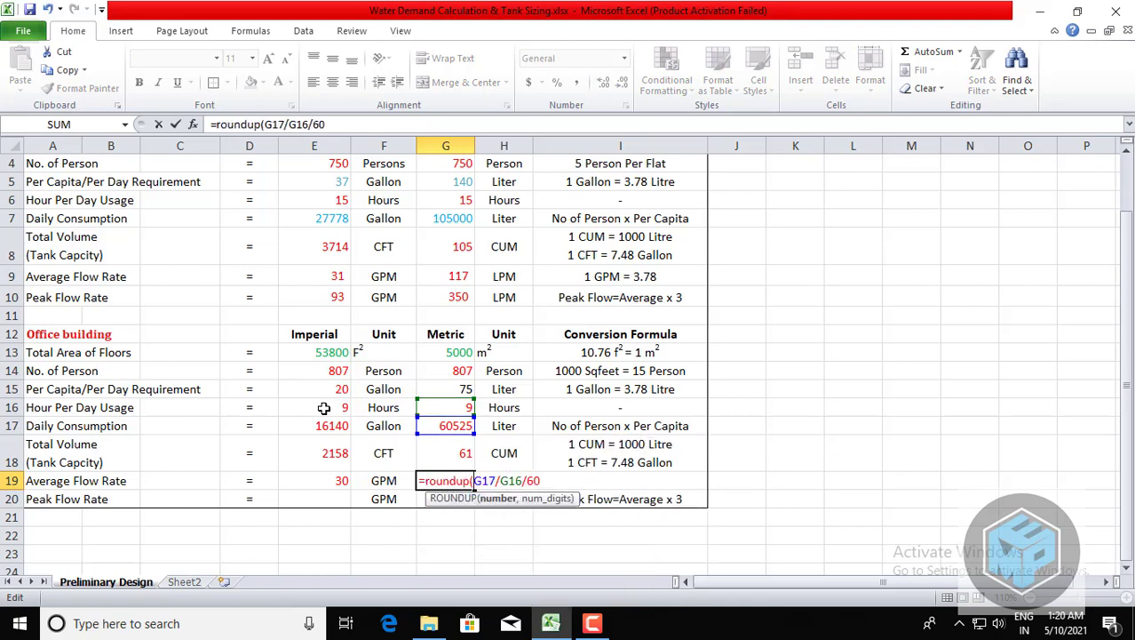
pyautogui.press('End')
pyautogui.write(',)')
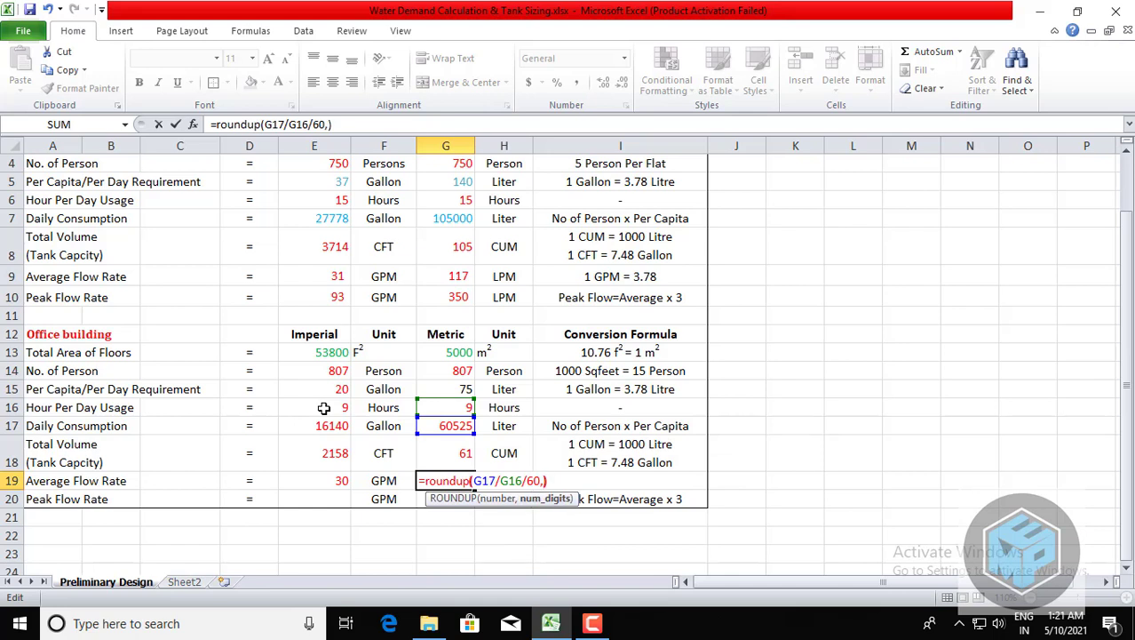
pyautogui.press('Left')
pyautogui.write('0')
pyautogui.press('Return')
pyautogui.press('Up')
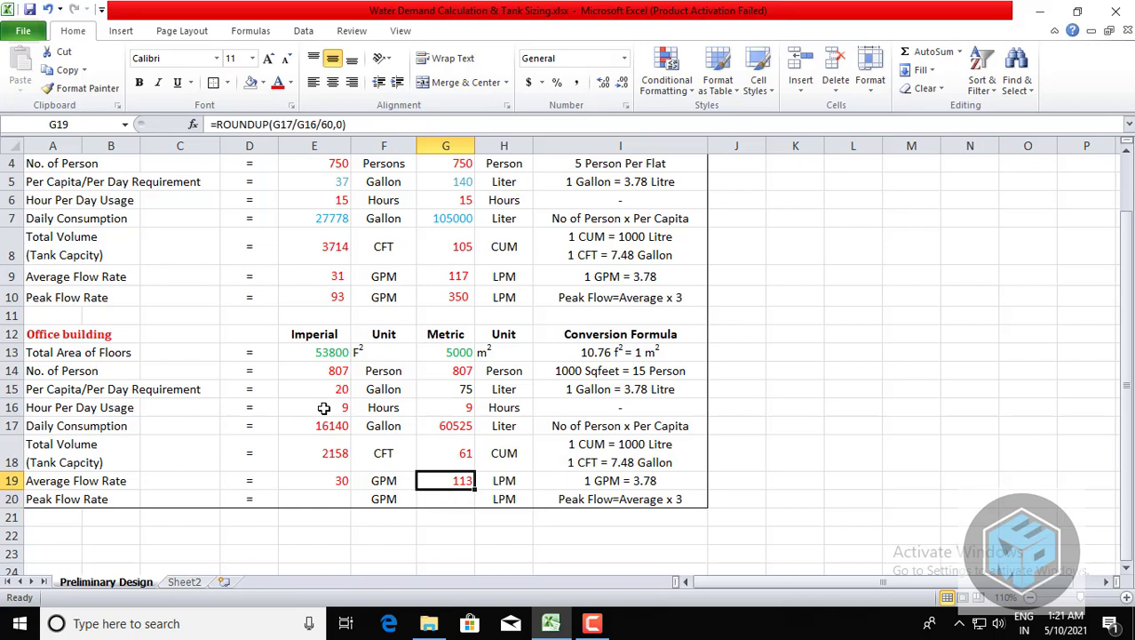
# Calculate the Office building's Imperial Peak Flow Rate in E20 as three times the average flow with =E19*3.
pyautogui.press('Right')
pyautogui.press('Left')
pyautogui.press('Left')
pyautogui.press('Left')
pyautogui.press('Left')
pyautogui.press('Left')
pyautogui.press('Left')
pyautogui.press('Left')
pyautogui.press('Down')
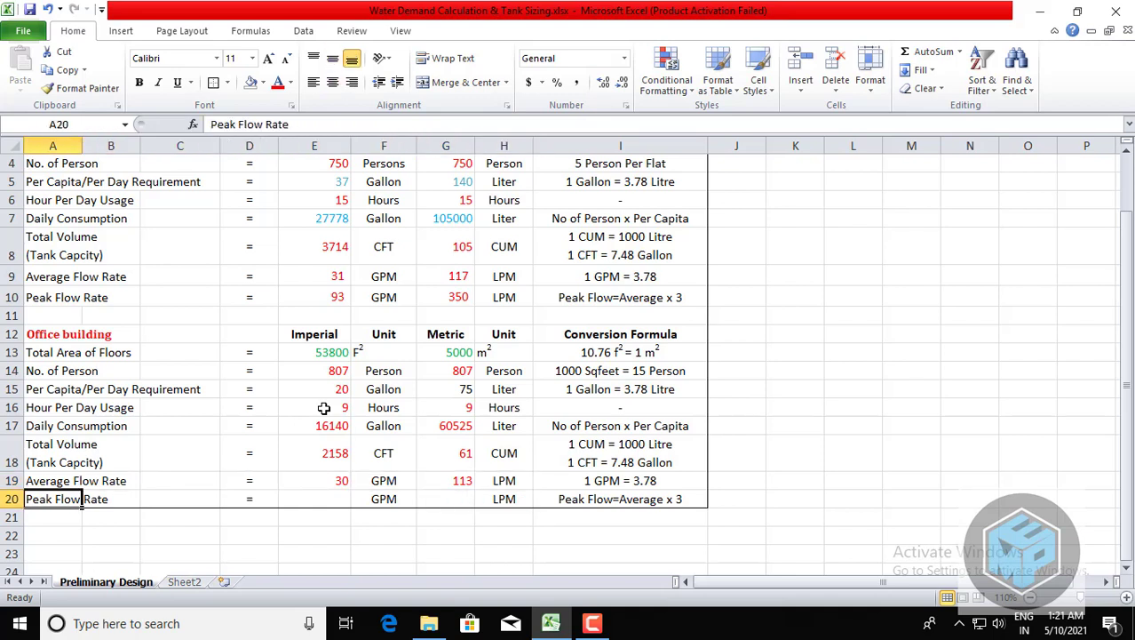
pyautogui.press('Right')
pyautogui.press('Right')
pyautogui.press('Right')
pyautogui.press('Right')
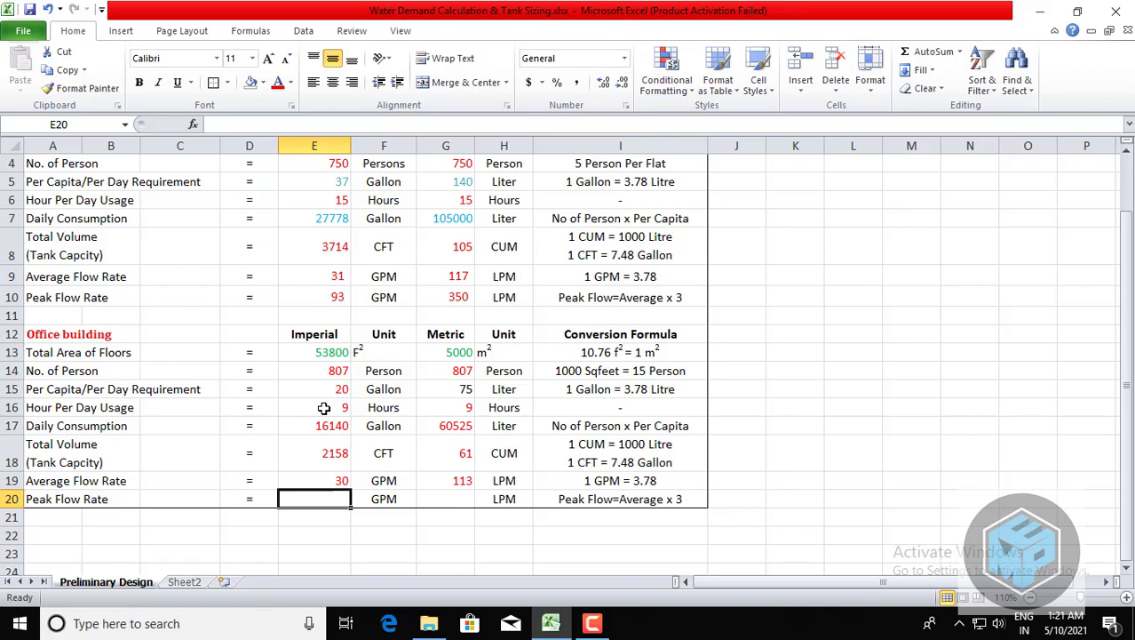
pyautogui.write('=')
pyautogui.press('Up')
pyautogui.write('*')
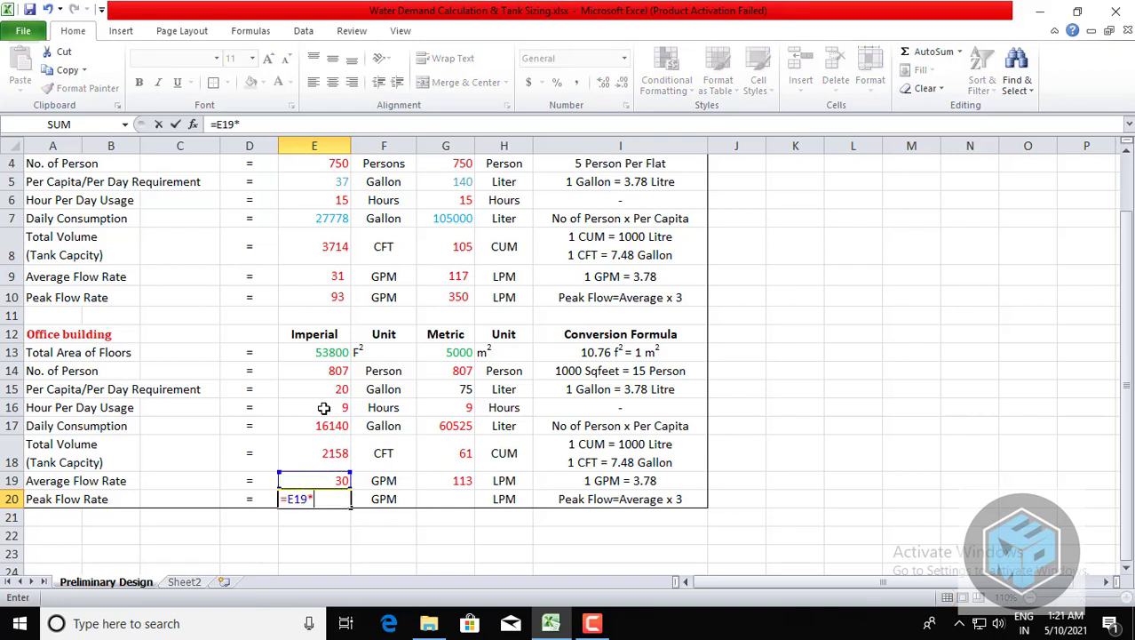
pyautogui.write('3')
pyautogui.hotkey('ctrl', 'Return')
# Calculate the Office building's metric Peak Flow Rate in G20 from the average flow with the formula =G19*3.
pyautogui.press('Right')
pyautogui.press('Right')
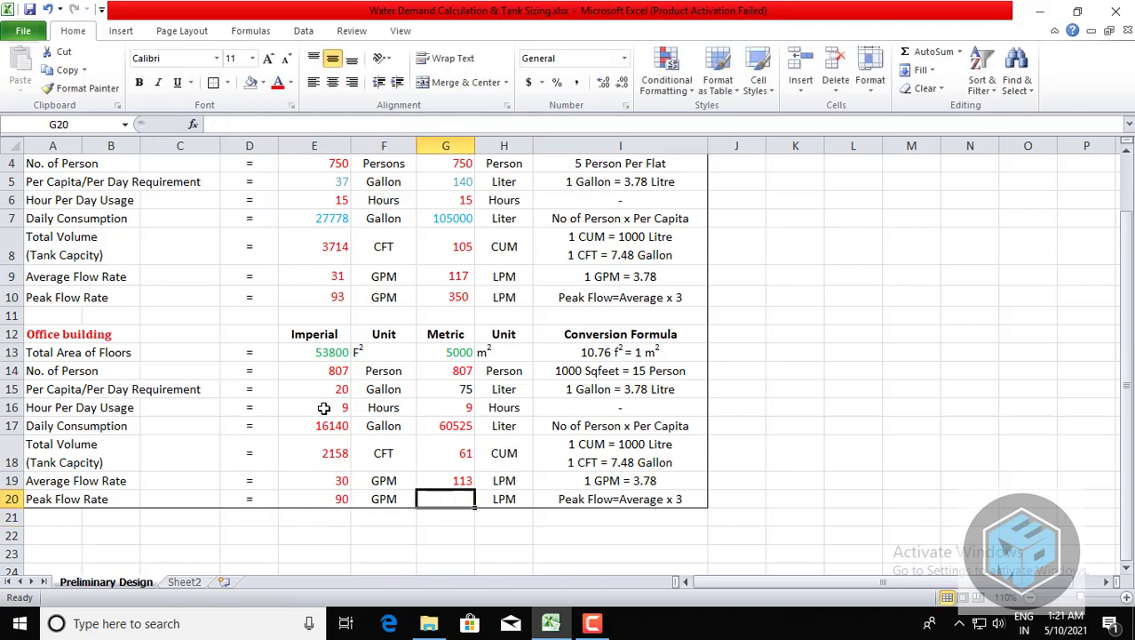
pyautogui.write('=')
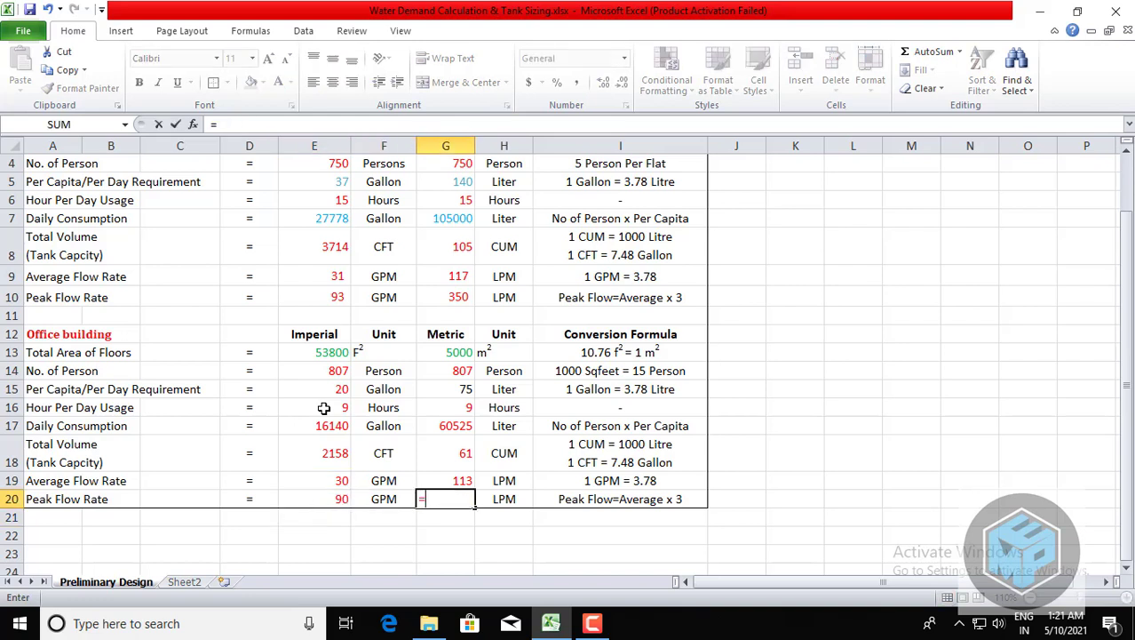
pyautogui.press('Up')
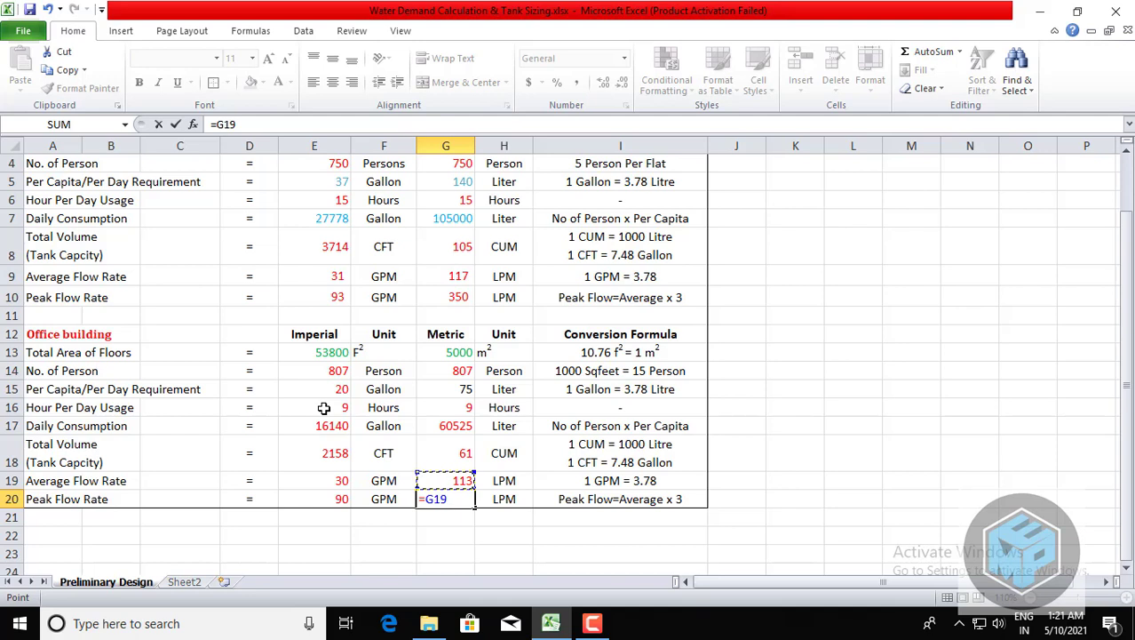
pyautogui.write('*3')
pyautogui.press('Return')
pyautogui.press('Up')
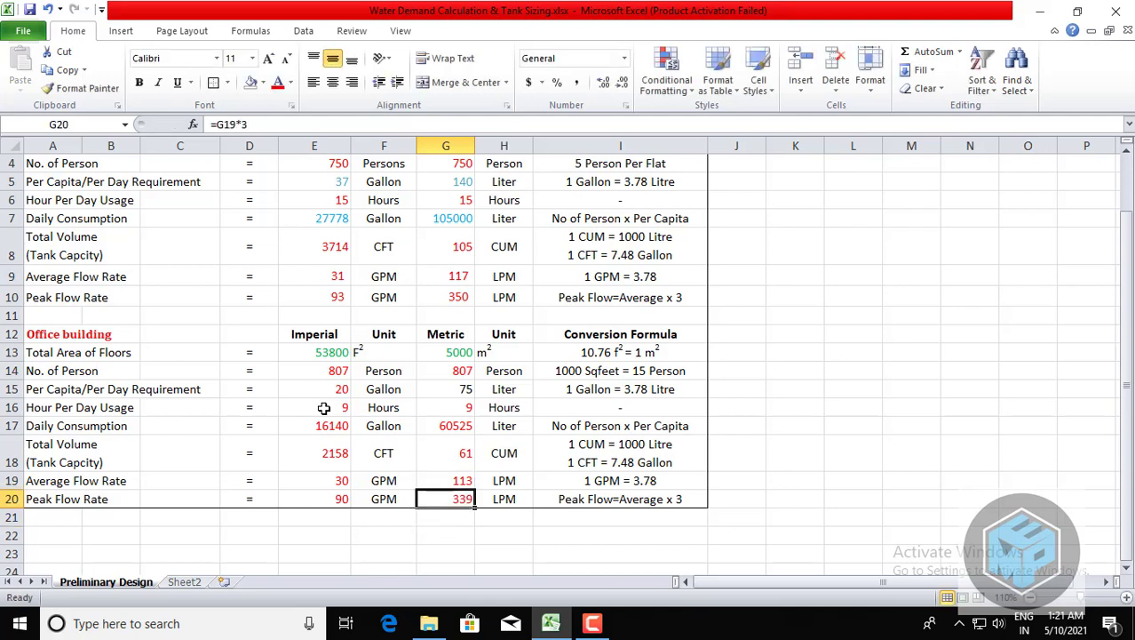
pyautogui.press('Right')
pyautogui.press('Right')
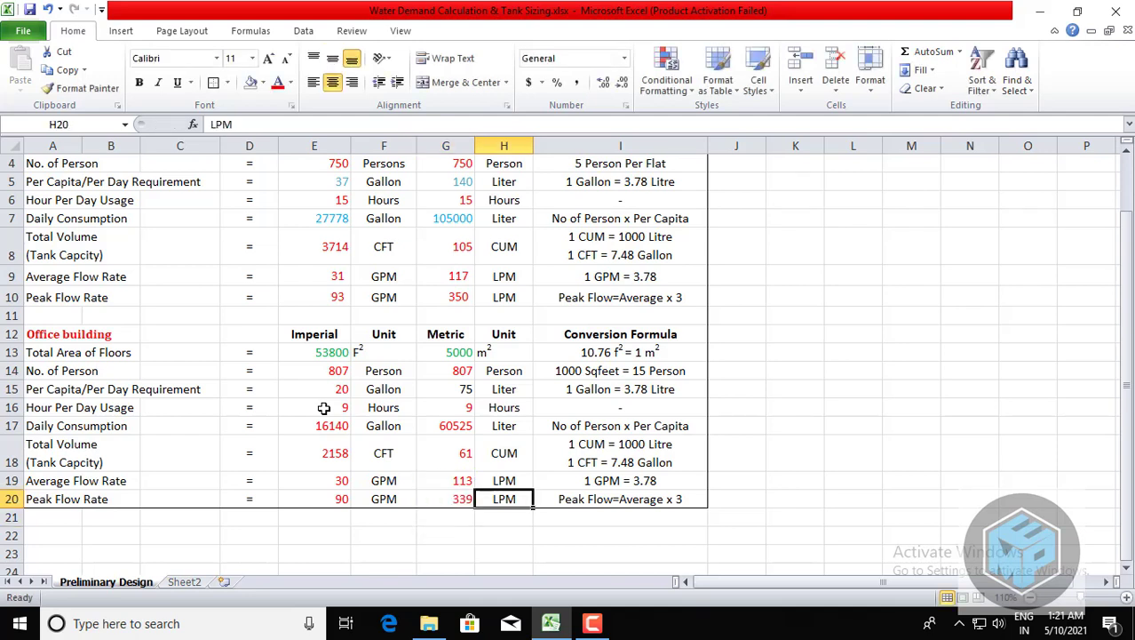
pyautogui.press('Left')
pyautogui.press('Left')
pyautogui.press('Home')
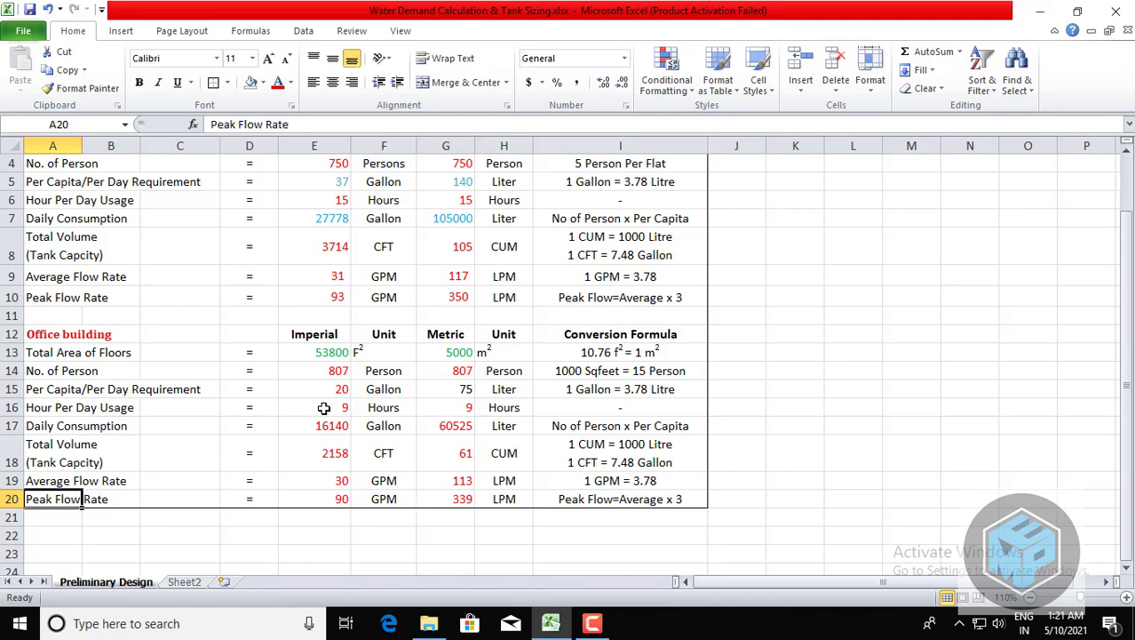
# Review the completed Residential Tower and Office building water requirement rows, from the sheet title down to the Office building heading.
pyautogui.press('Up')
pyautogui.press('Up')
pyautogui.press('Up')
pyautogui.press('Up')
pyautogui.press('Up')
pyautogui.press('Up')
pyautogui.press('Up')
pyautogui.press('Up')
pyautogui.press('Up')
pyautogui.press('Up')
pyautogui.press('Up')
pyautogui.press('Up')
pyautogui.press('Up')
pyautogui.press('Up')
pyautogui.press('Up')
pyautogui.press('Up')
pyautogui.press('Up')
pyautogui.press('Up')
pyautogui.press('Up')
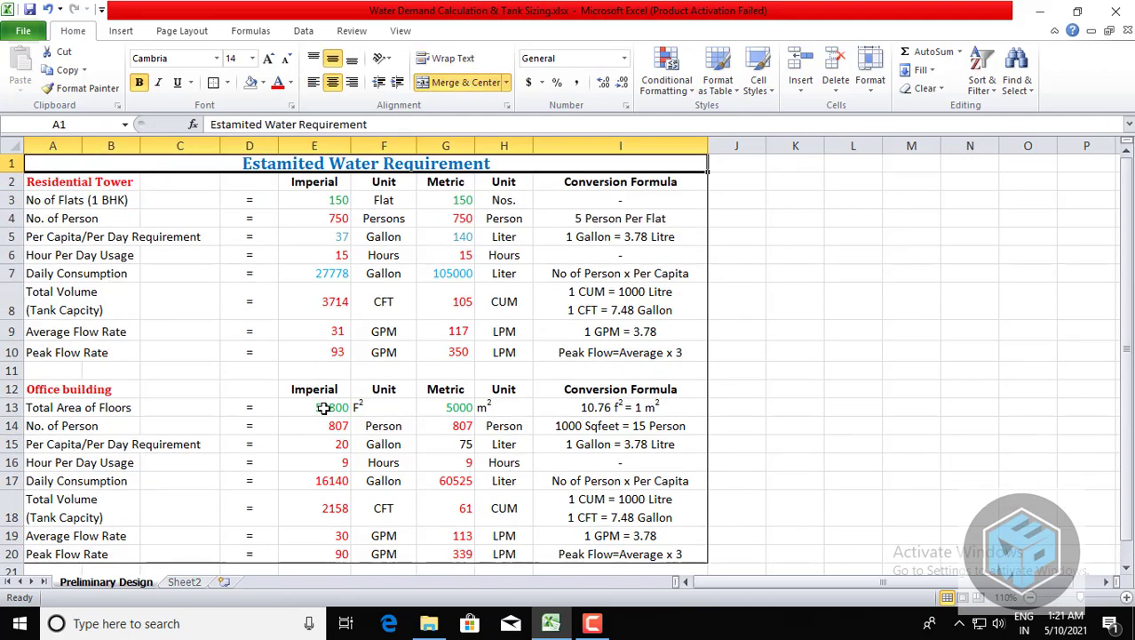
pyautogui.press('Down')
pyautogui.press('Down')
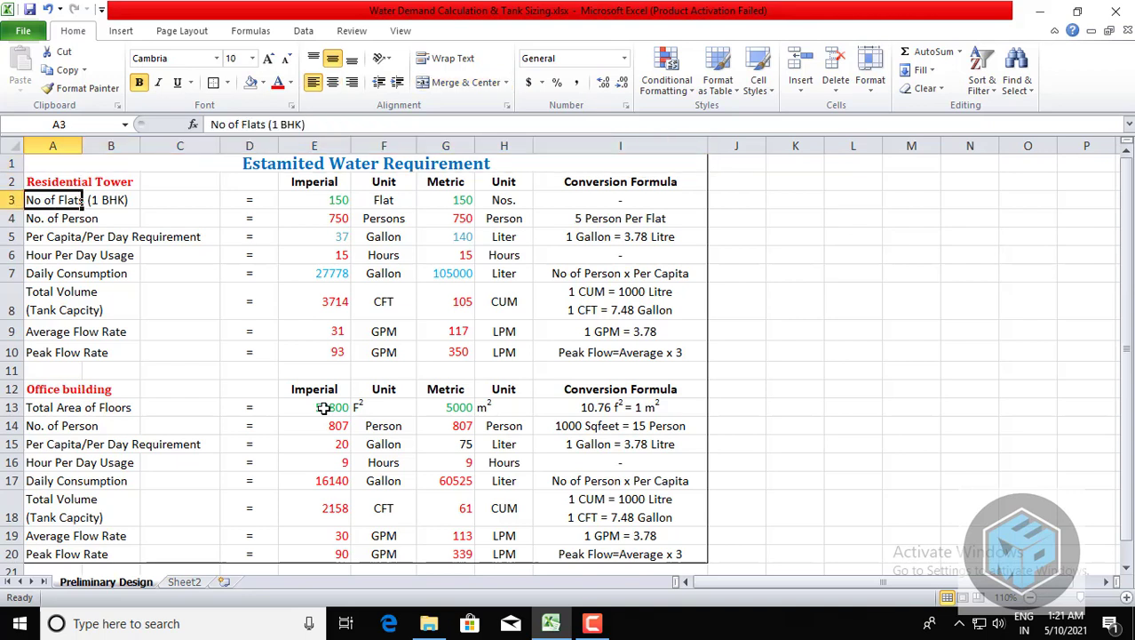
pyautogui.press('Down')
pyautogui.press('Down')
pyautogui.press('Down')
pyautogui.press('Down')
pyautogui.press('Down')
pyautogui.press('Down')
pyautogui.press('Down')
pyautogui.press('Down')
pyautogui.press('Down')
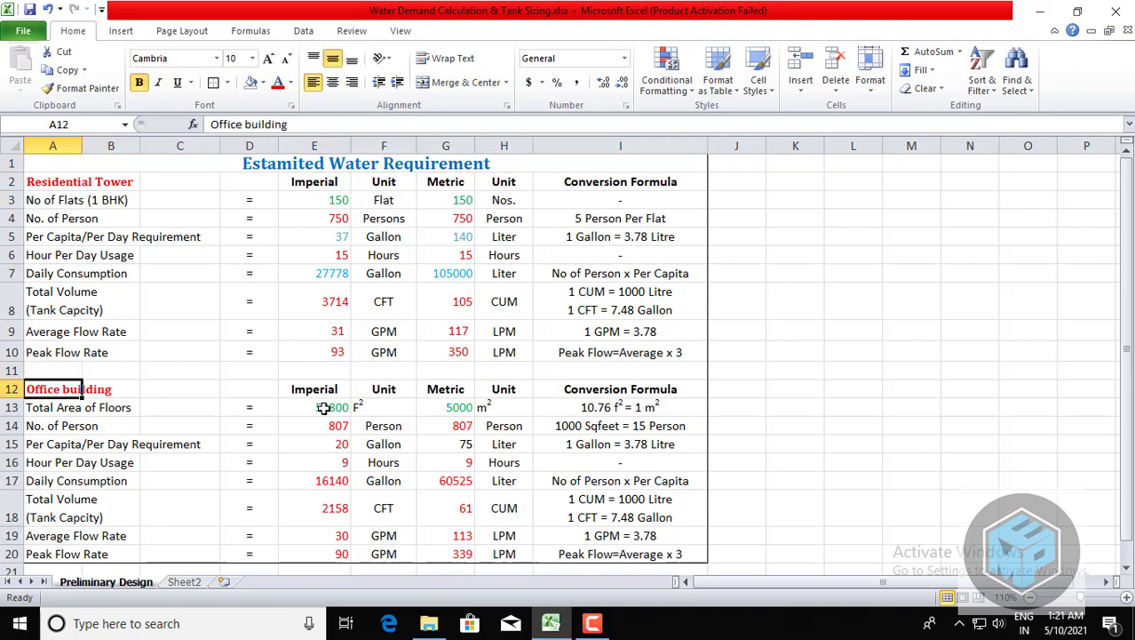
pyautogui.press('Up')
pyautogui.press('Up')
pyautogui.press('Up')
pyautogui.press('Up')
pyautogui.press('Up')
pyautogui.press('Up')
pyautogui.press('Up')
pyautogui.press('Up')
pyautogui.press('Up')
pyautogui.press('Up')
pyautogui.press('Up')
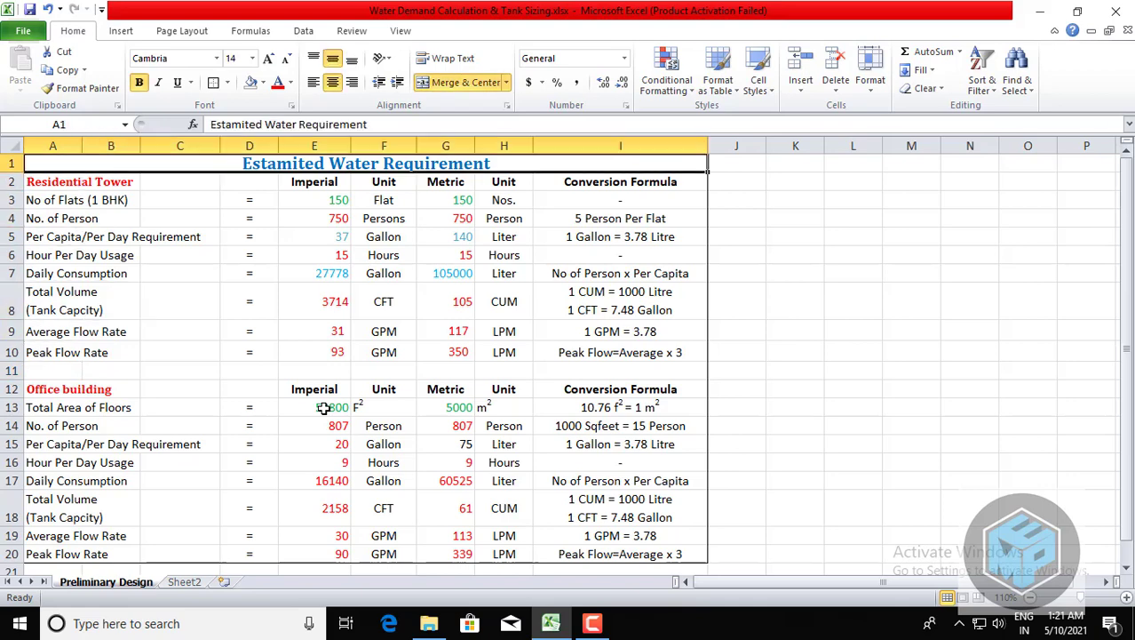
pyautogui.press('Down')
pyautogui.press('Down')
pyautogui.press('Down')
pyautogui.press('Down')
pyautogui.press('Down')
pyautogui.press('Down')
pyautogui.press('Down')
pyautogui.press('Down')
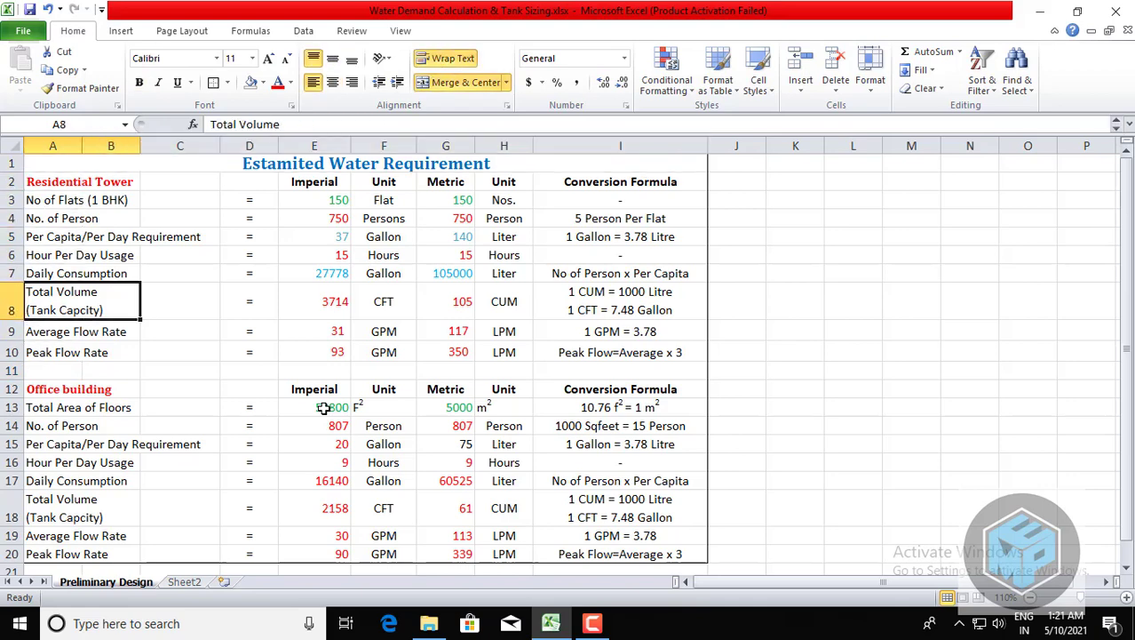
pyautogui.press('Up')
pyautogui.press('Up')
pyautogui.press('Up')
pyautogui.press('Up')
pyautogui.press('Up')
pyautogui.press('Up')
pyautogui.press('Up')
pyautogui.press('Up')
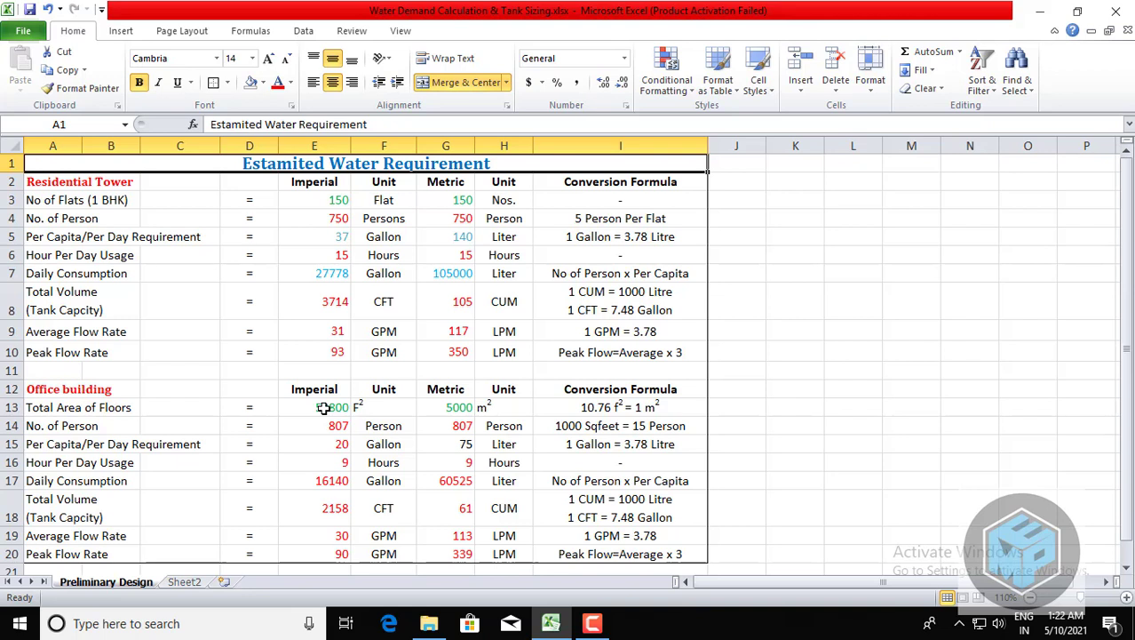
pyautogui.click(193, 357)
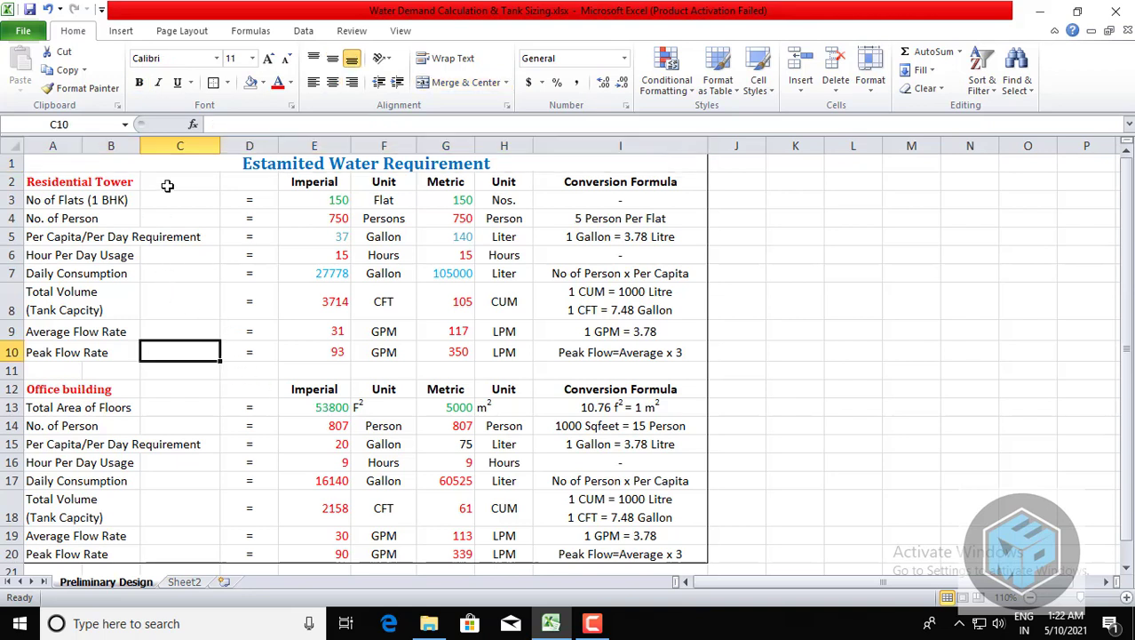
pyautogui.click(169, 160)
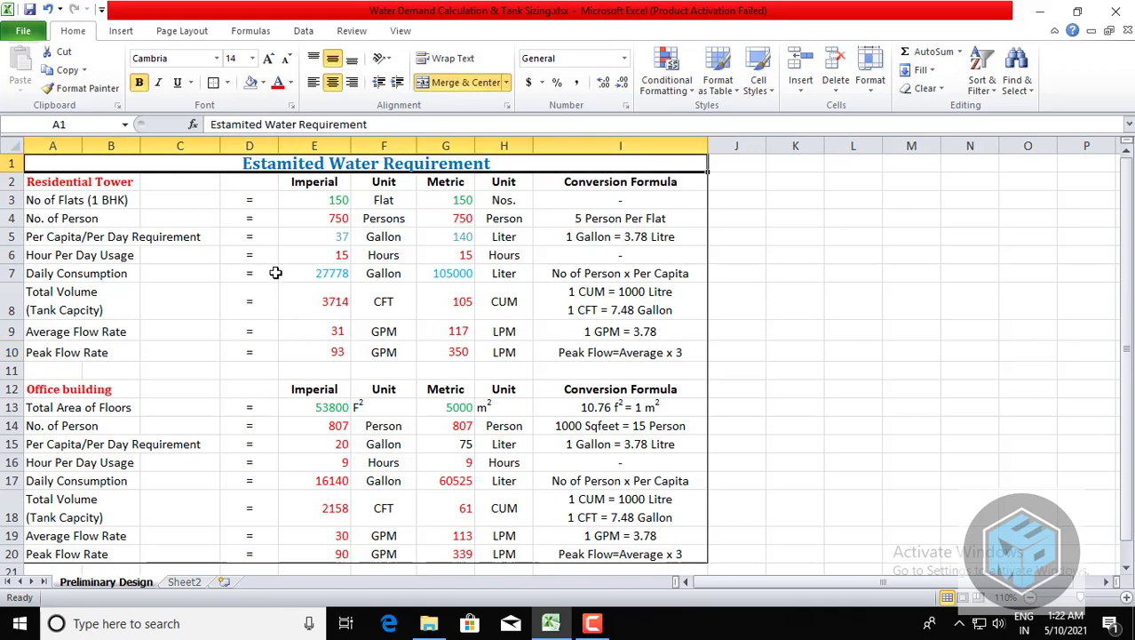